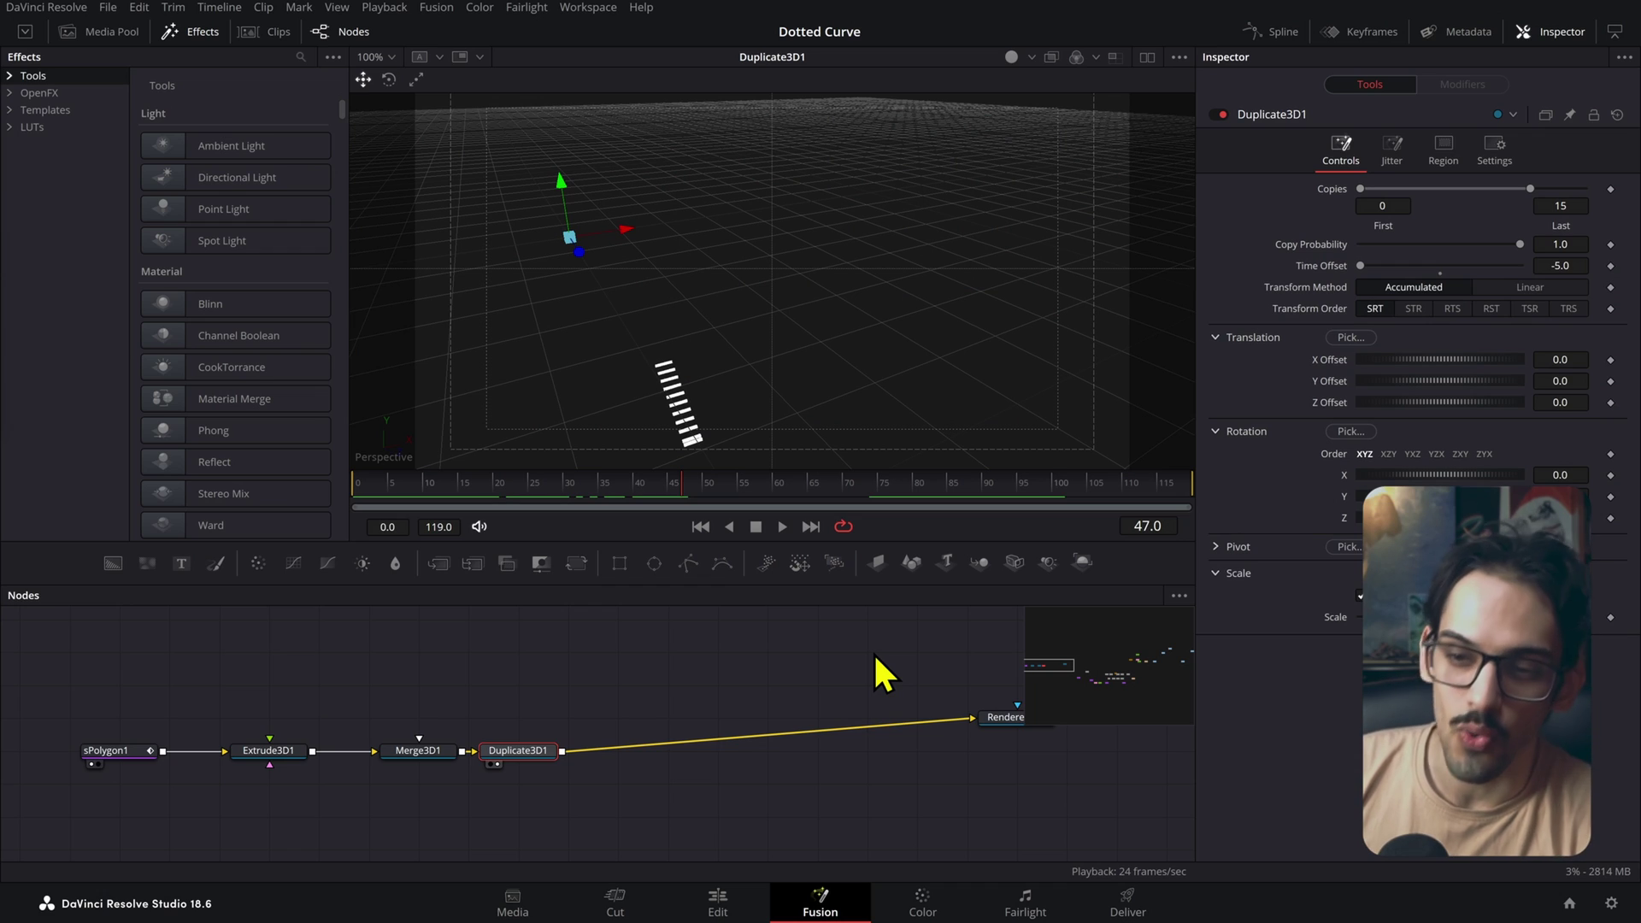
- Display sPolygon1 in the viewer and play its animation along the path
click(128, 752)
key(1)
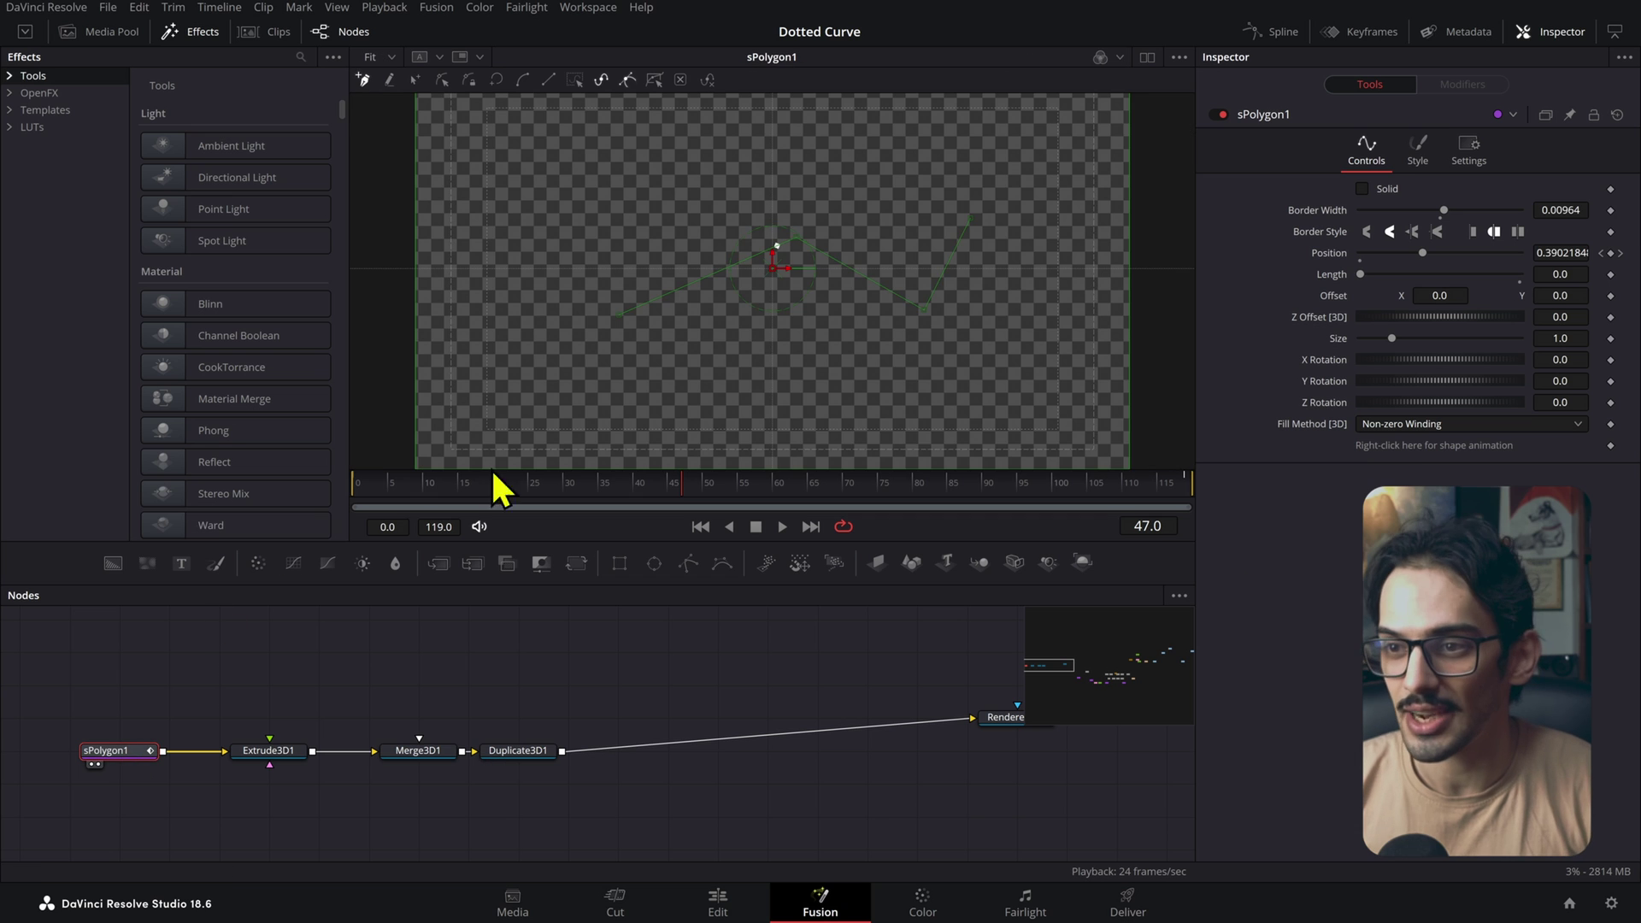
key(space)
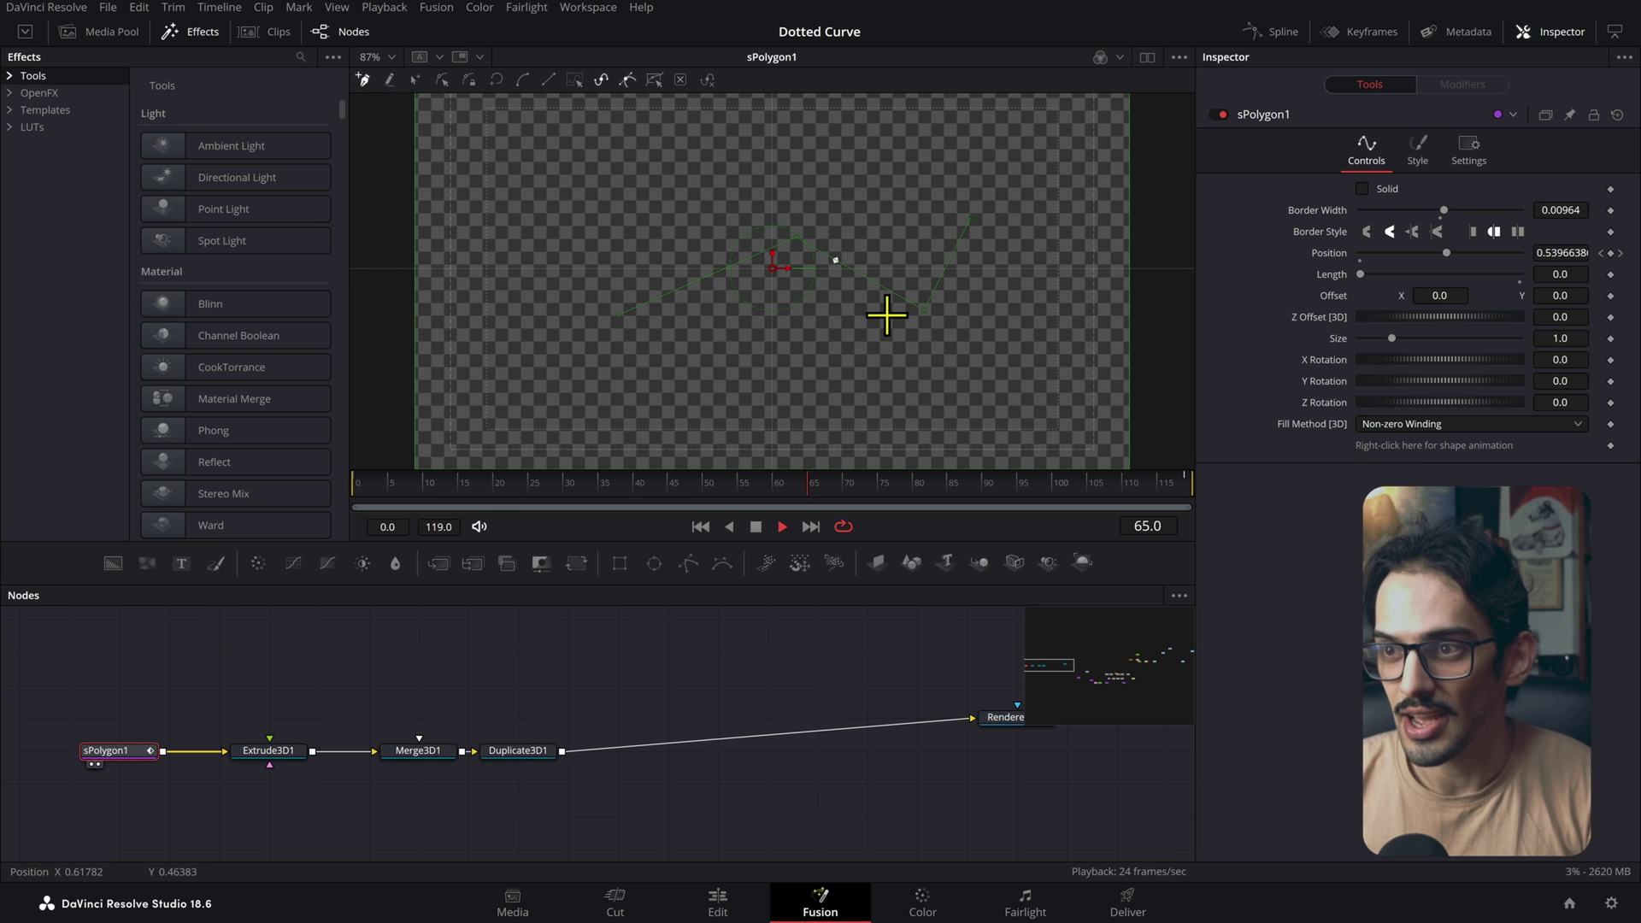
key(space)
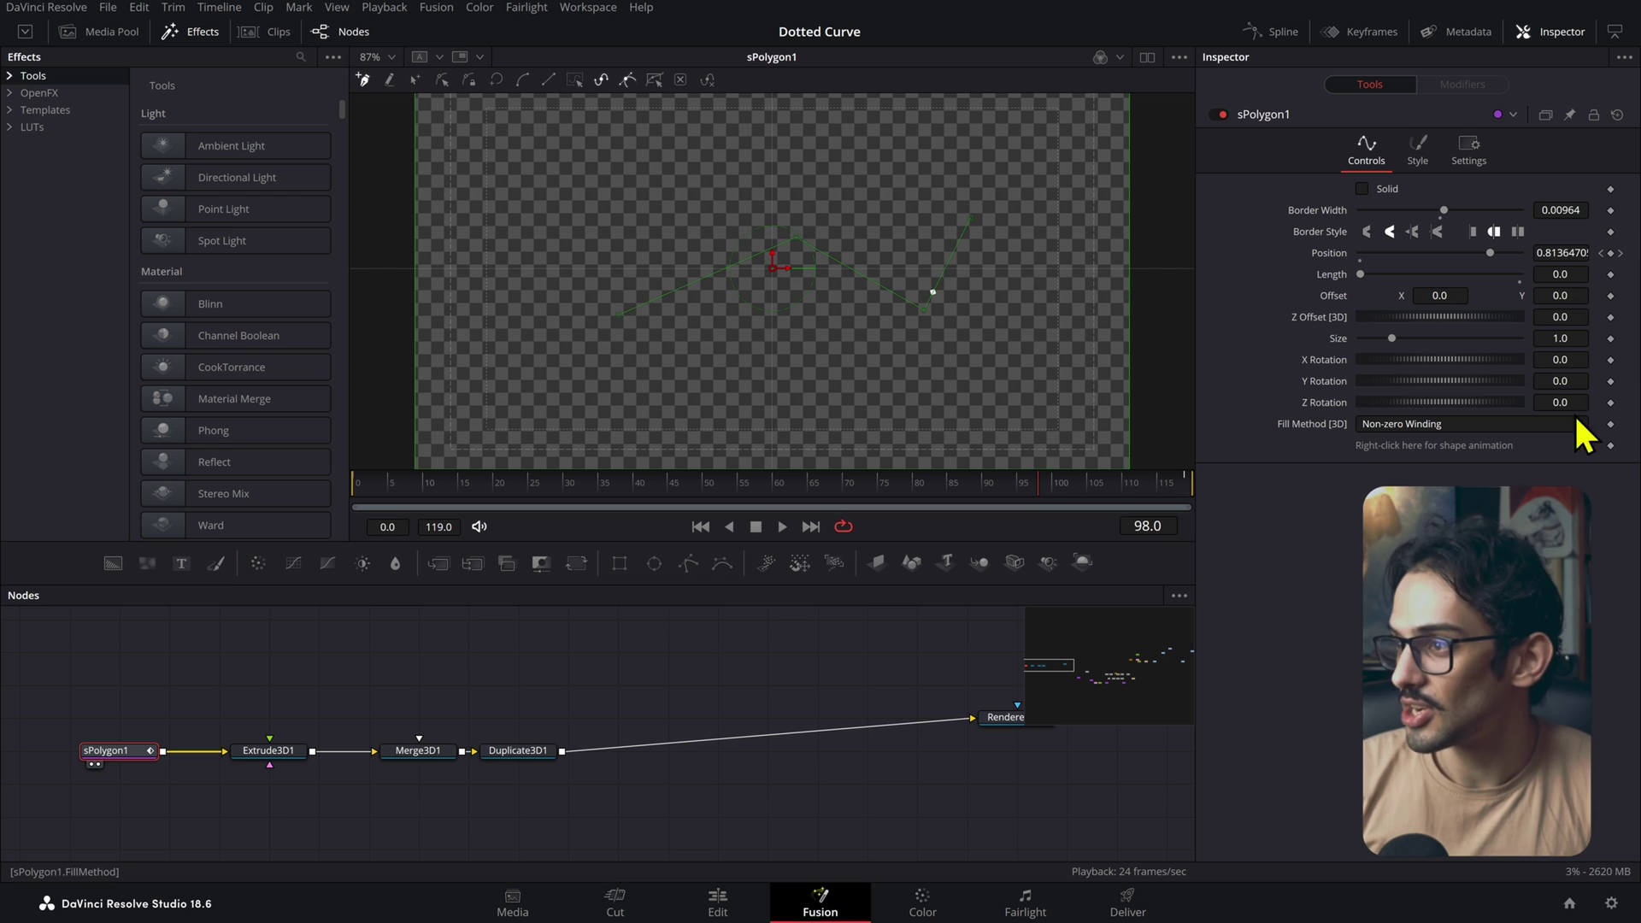
- Display Duplicate3D1 and the single Extrude3D1 shape in the 3D viewer to compare them
click(264, 752)
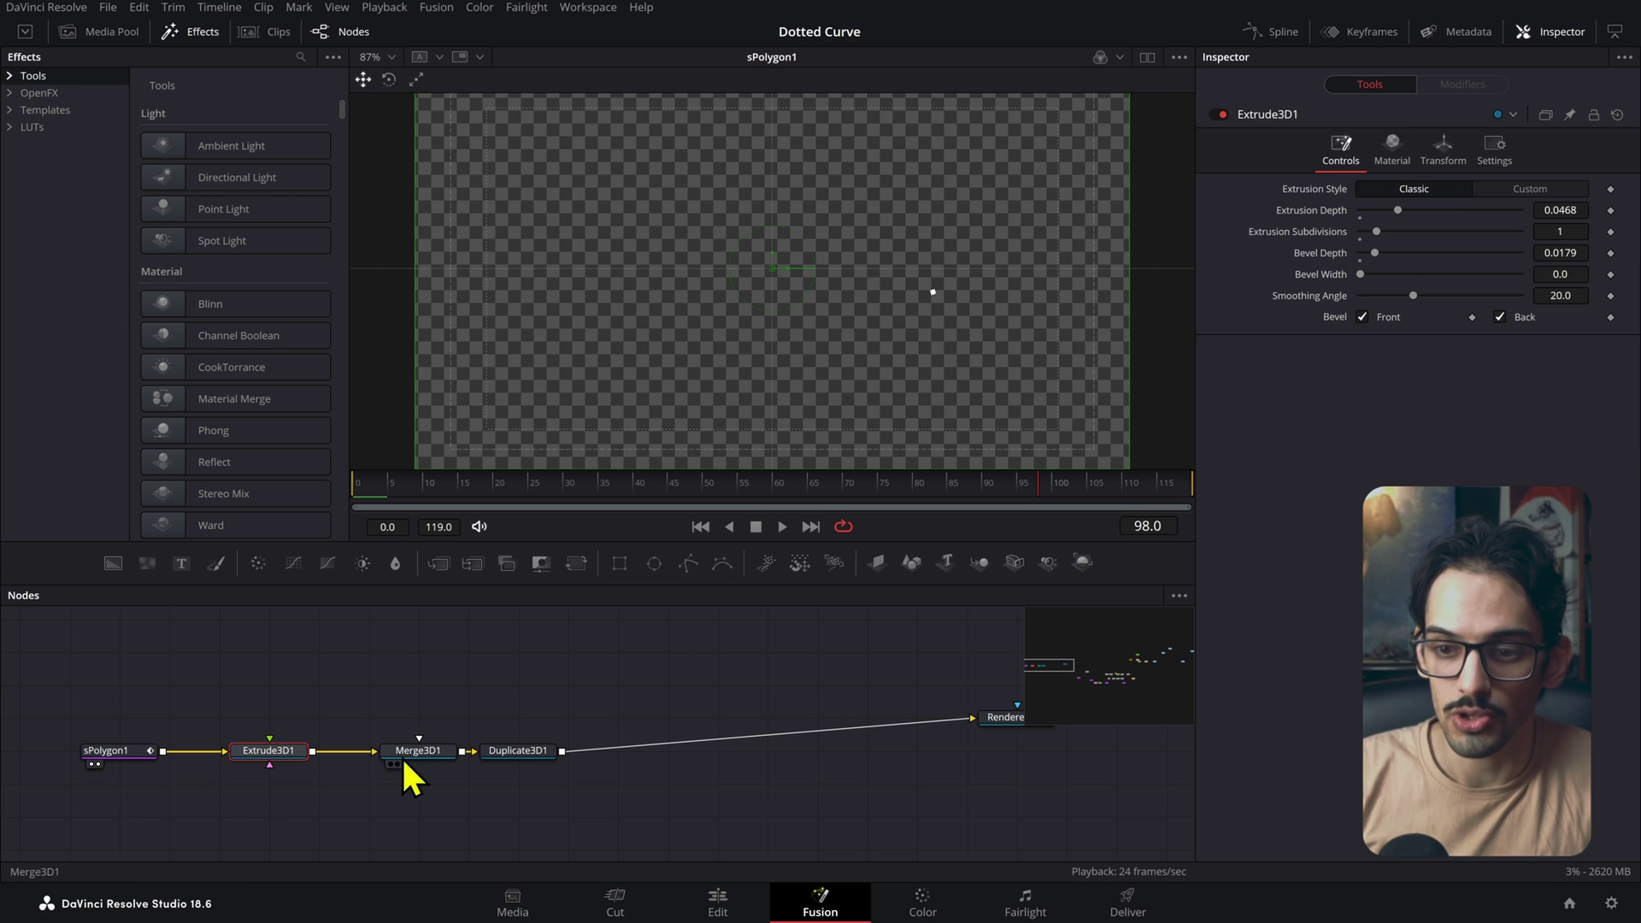
click(513, 752)
key(1)
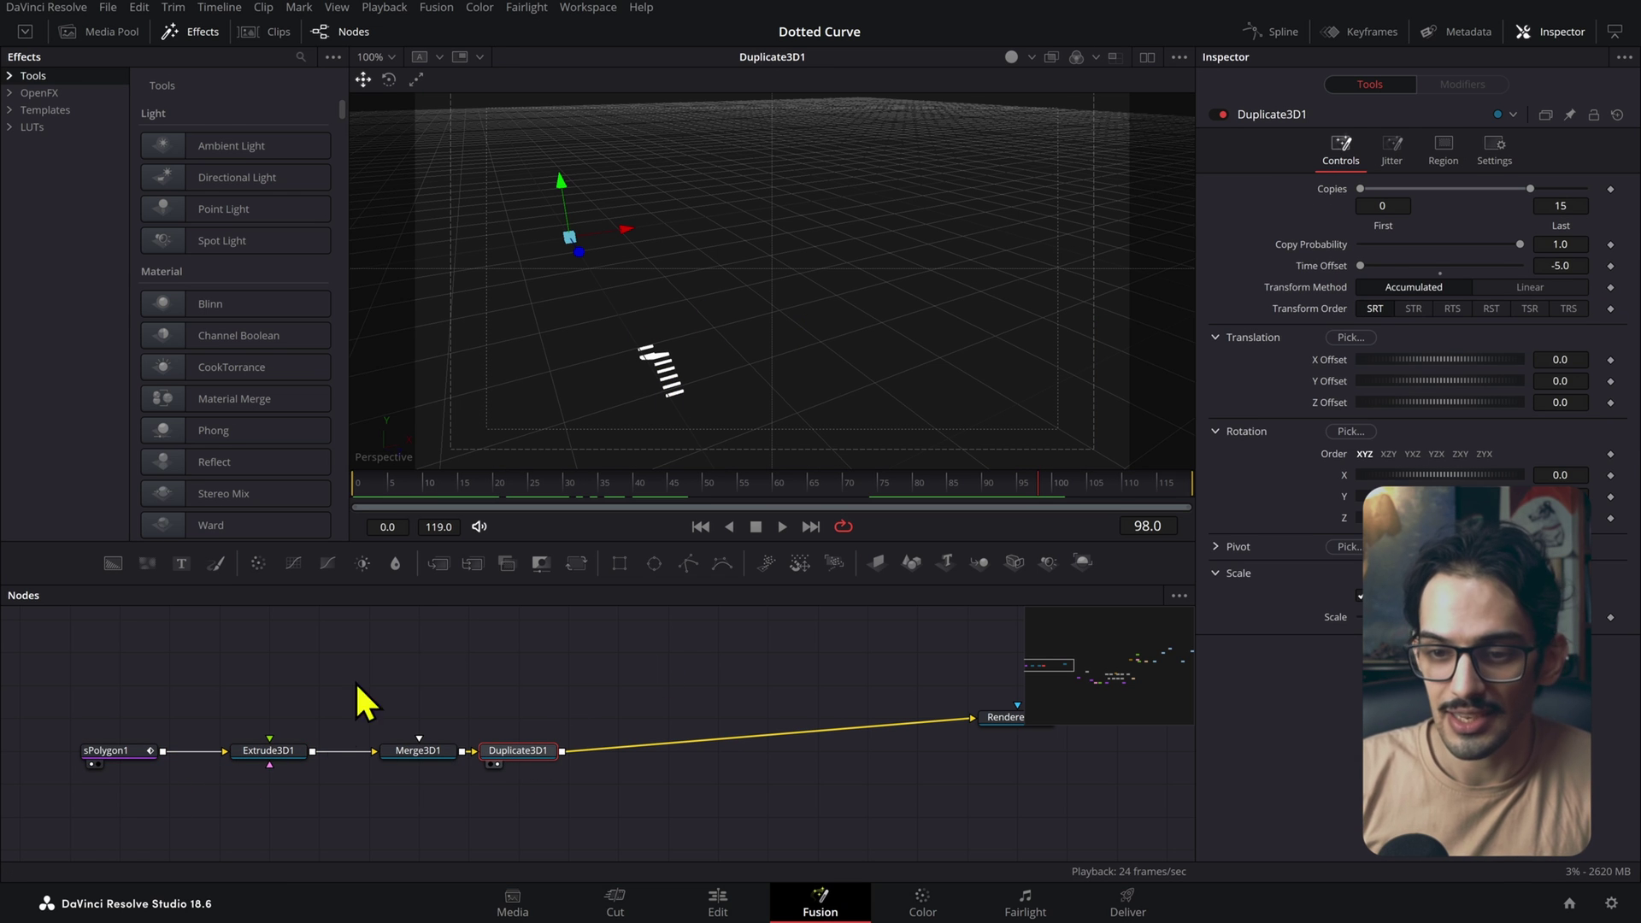
click(290, 751)
key(1)
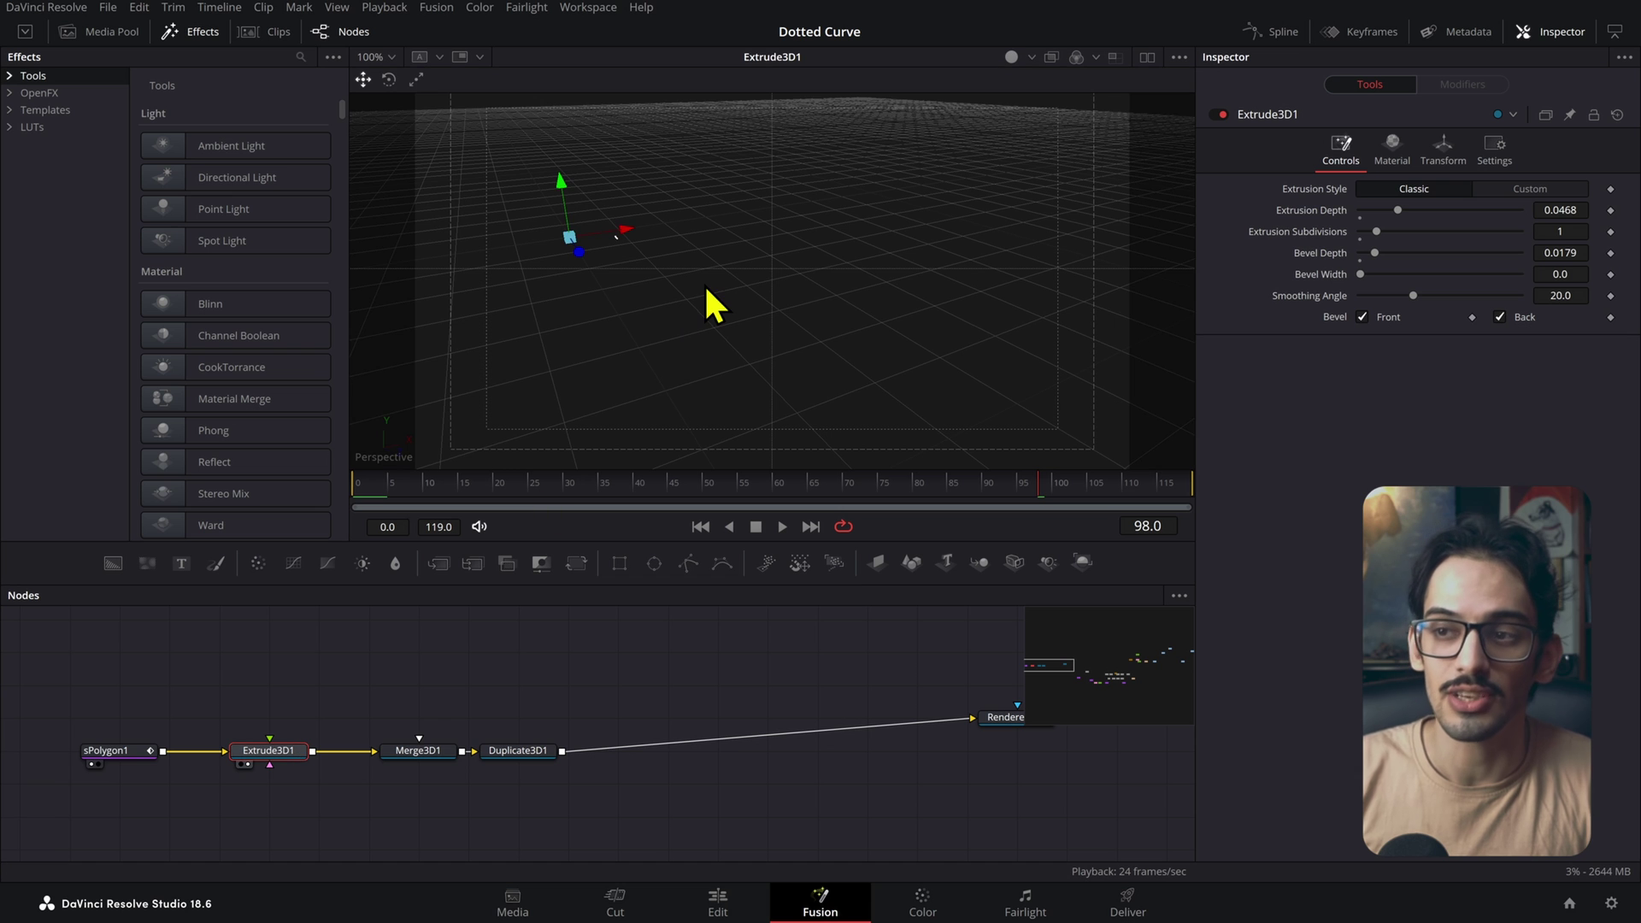
scroll(589, 256, up, 2)
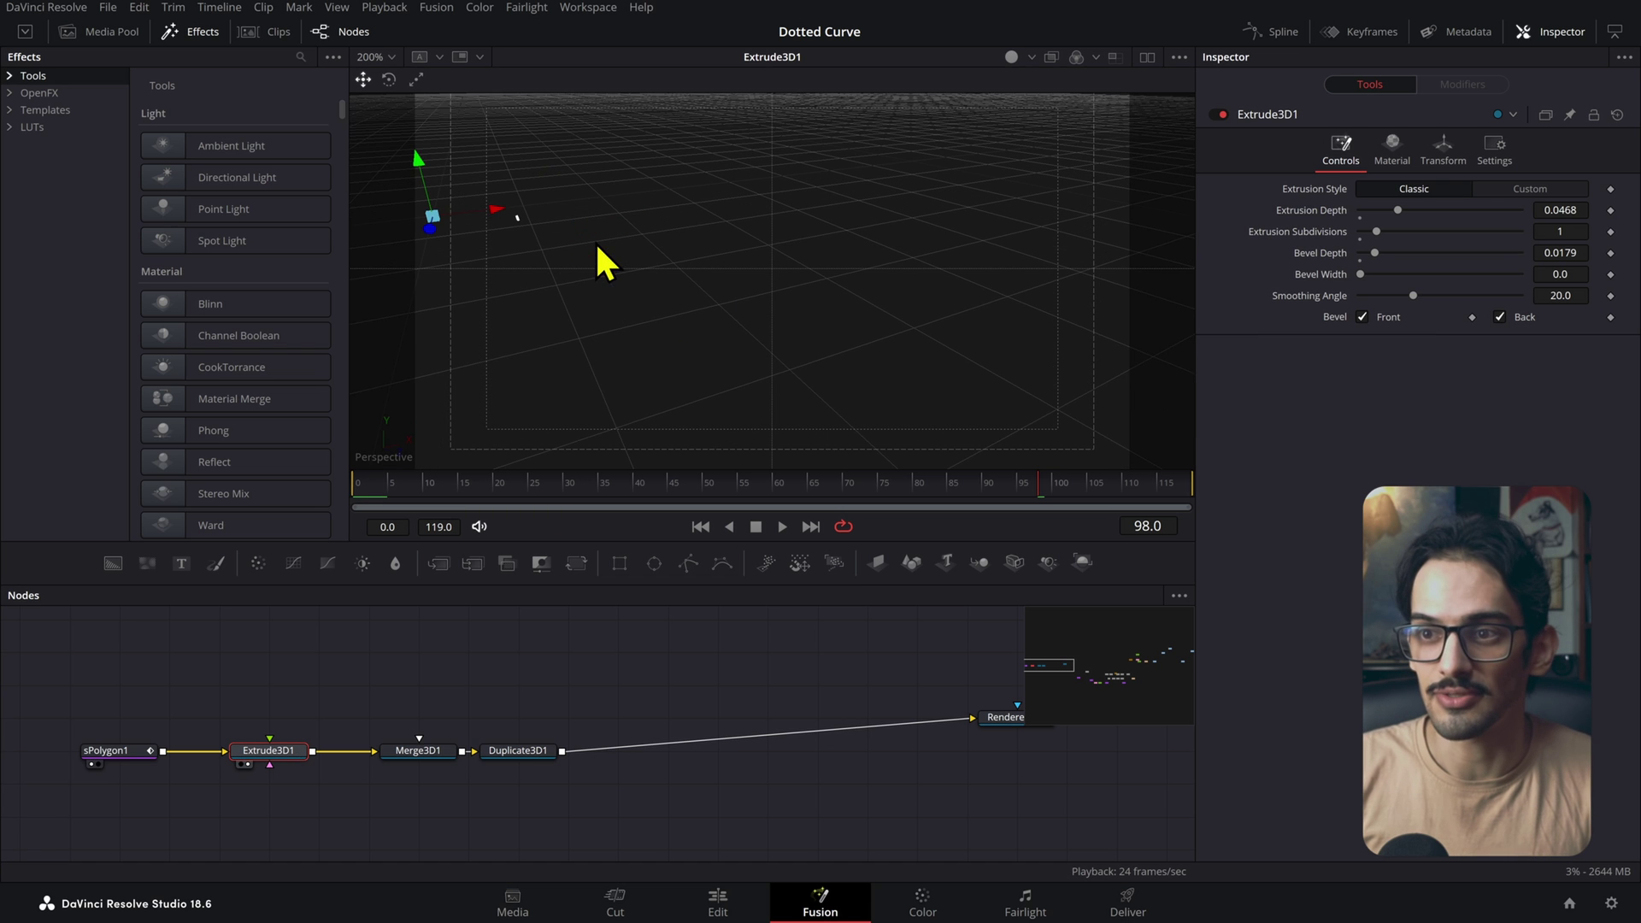
drag(610, 249, 736, 292)
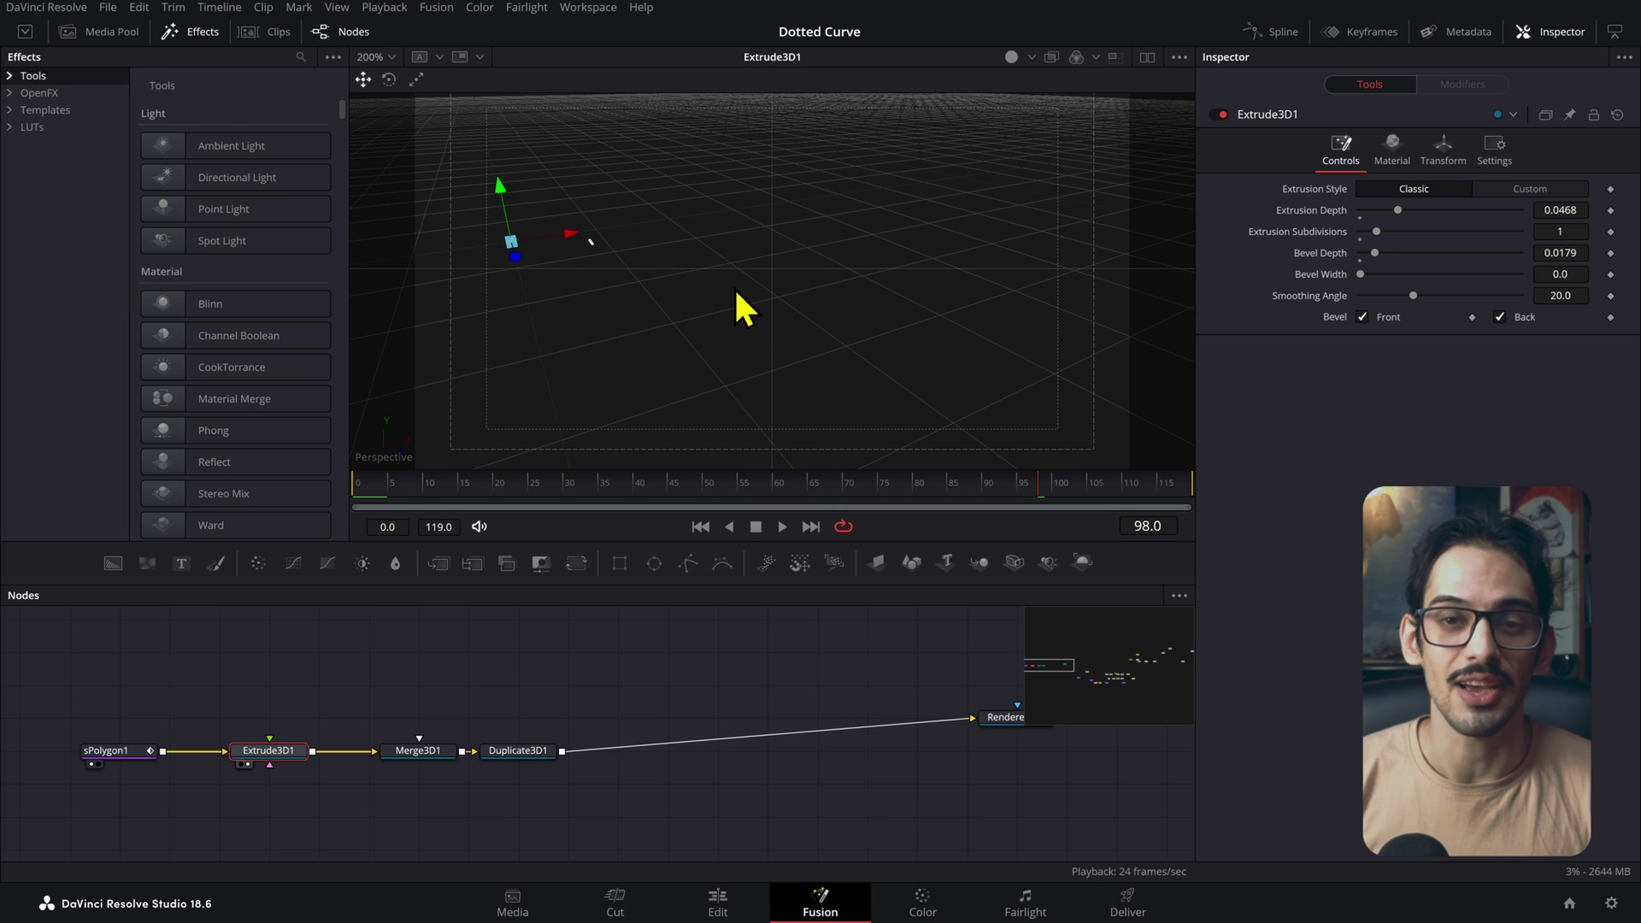
- Examine Merge3D1 and Duplicate3D1 in the 3D viewer, including the duplicates' time offset setting
click(445, 755)
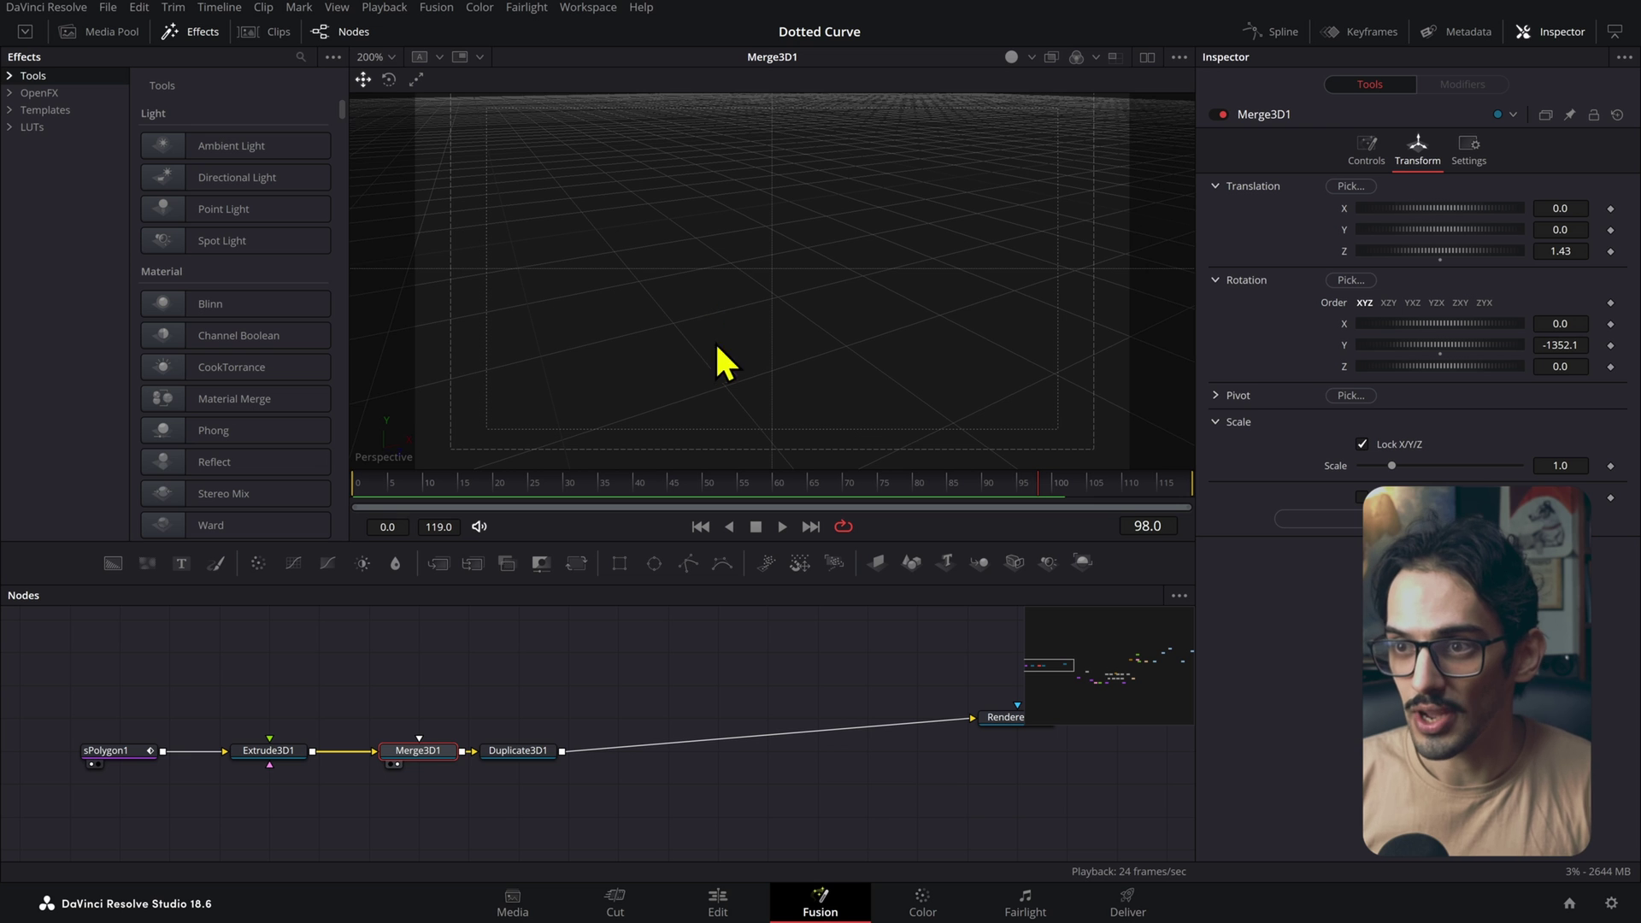
scroll(725, 363, down, 3)
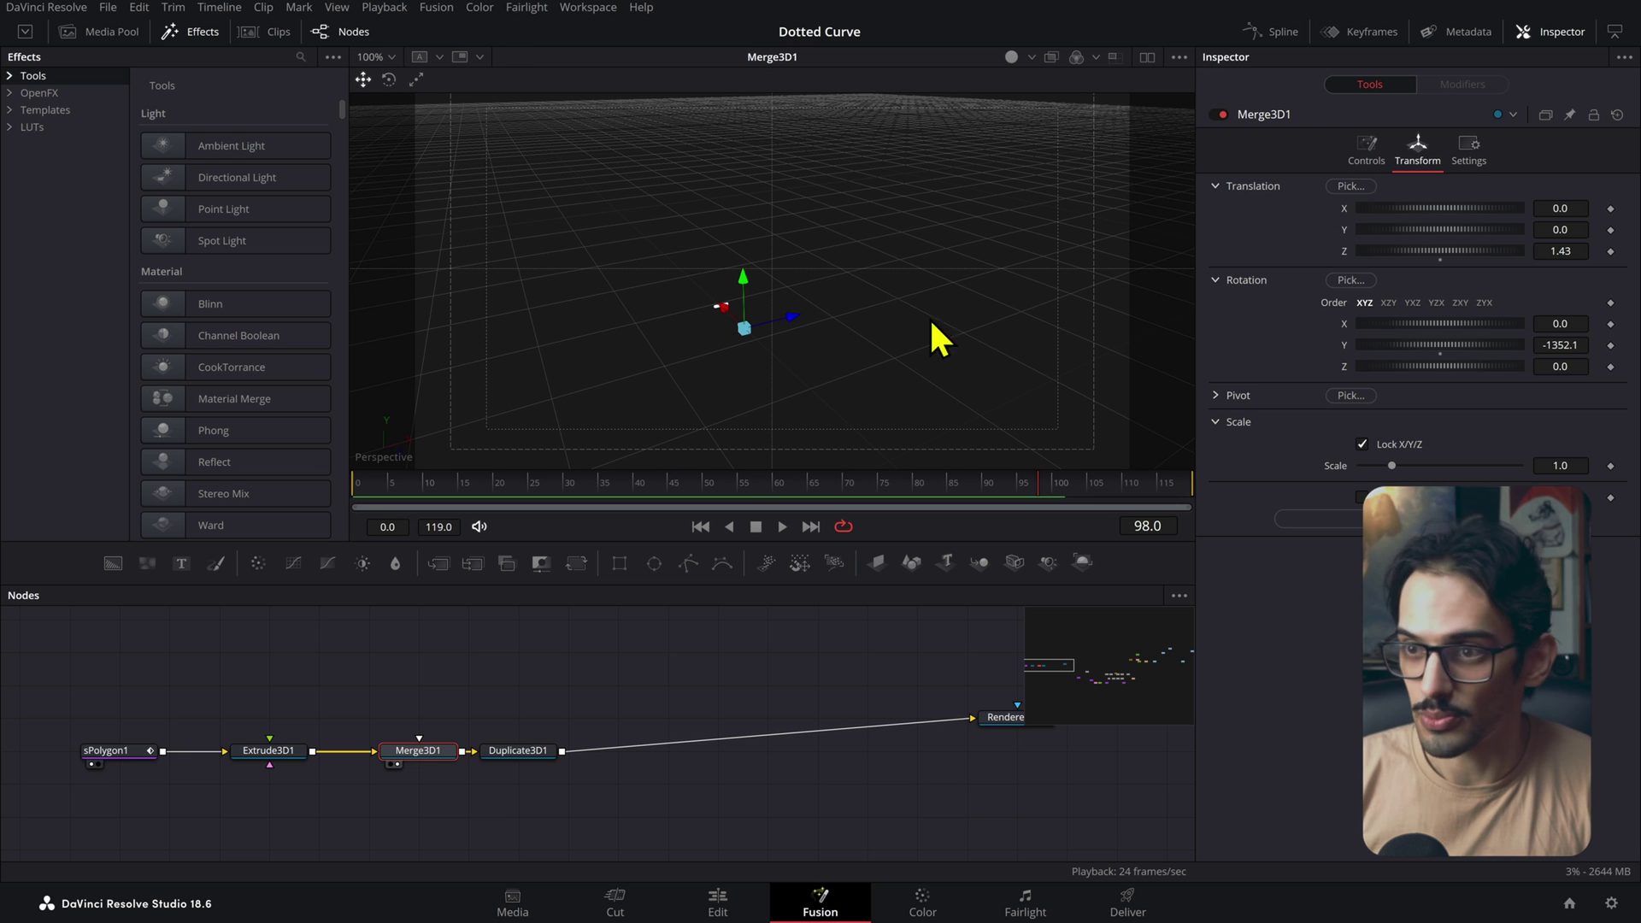
click(554, 756)
key(1)
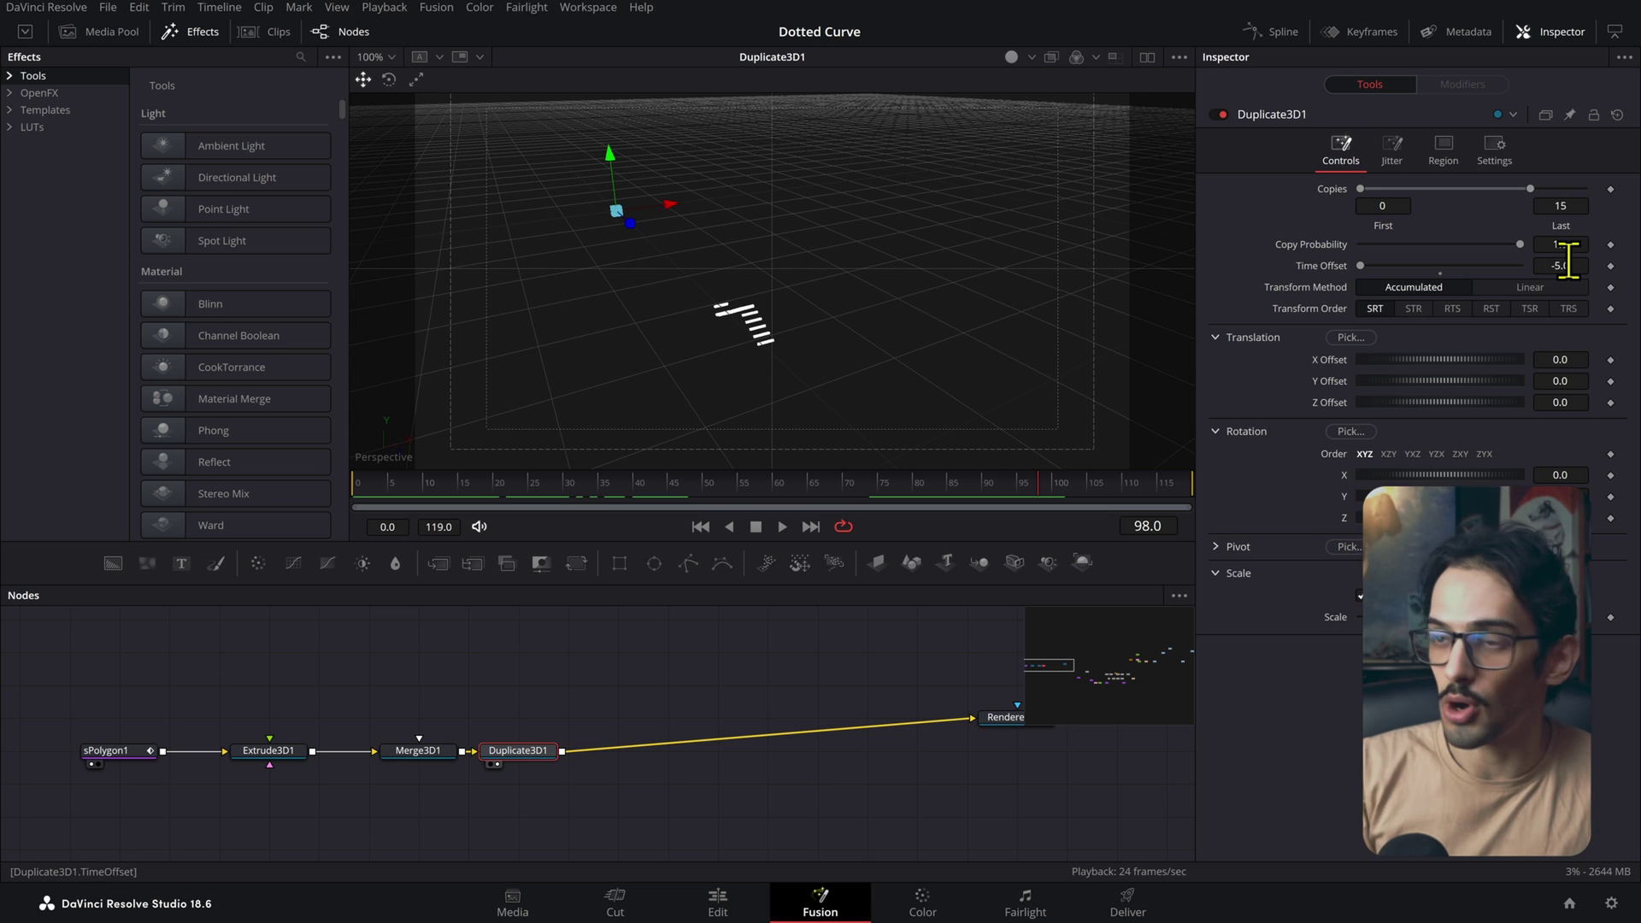
drag(805, 359, 747, 356)
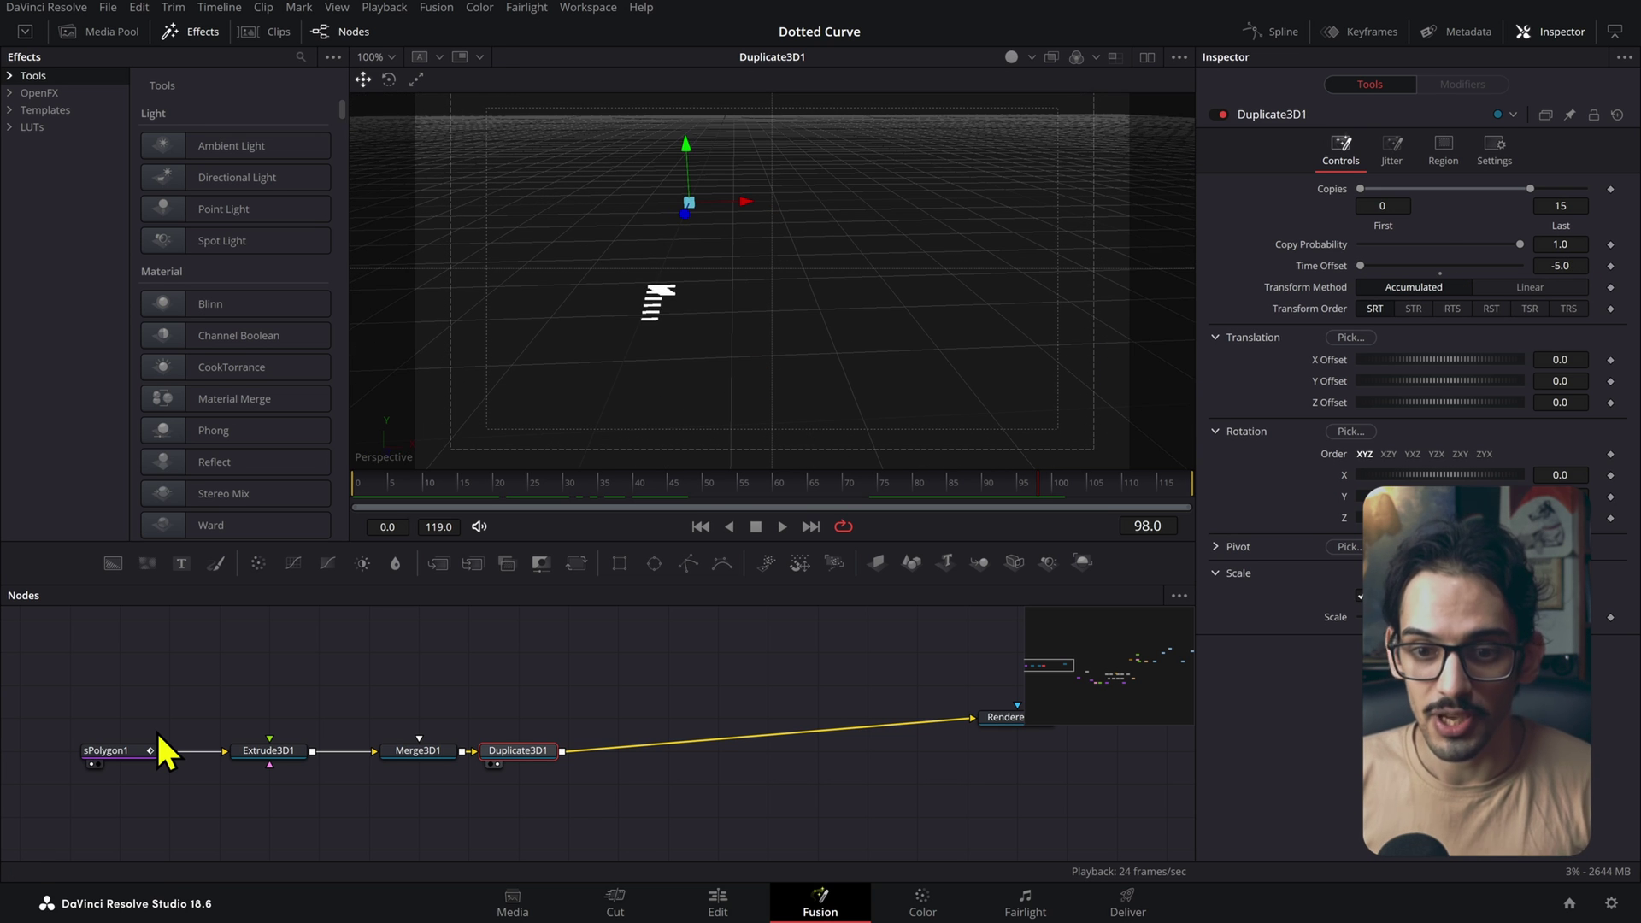
- Scrub sPolygon1's animation to frame 60 and show the settings of Duplicate3D1
click(138, 752)
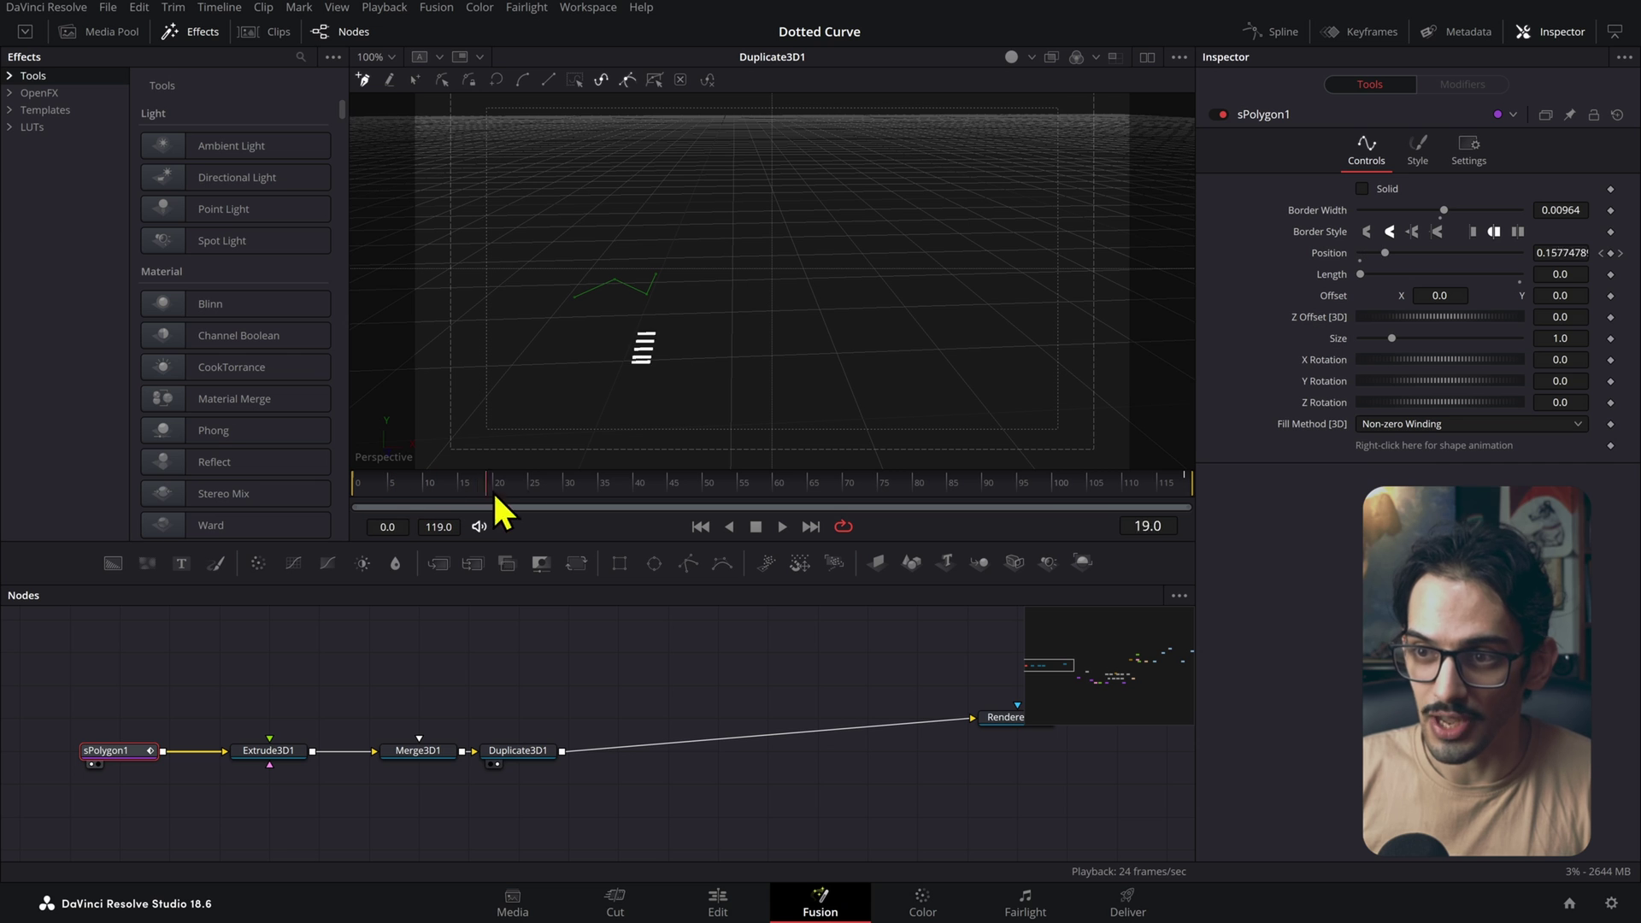
drag(494, 495, 777, 490)
click(509, 752)
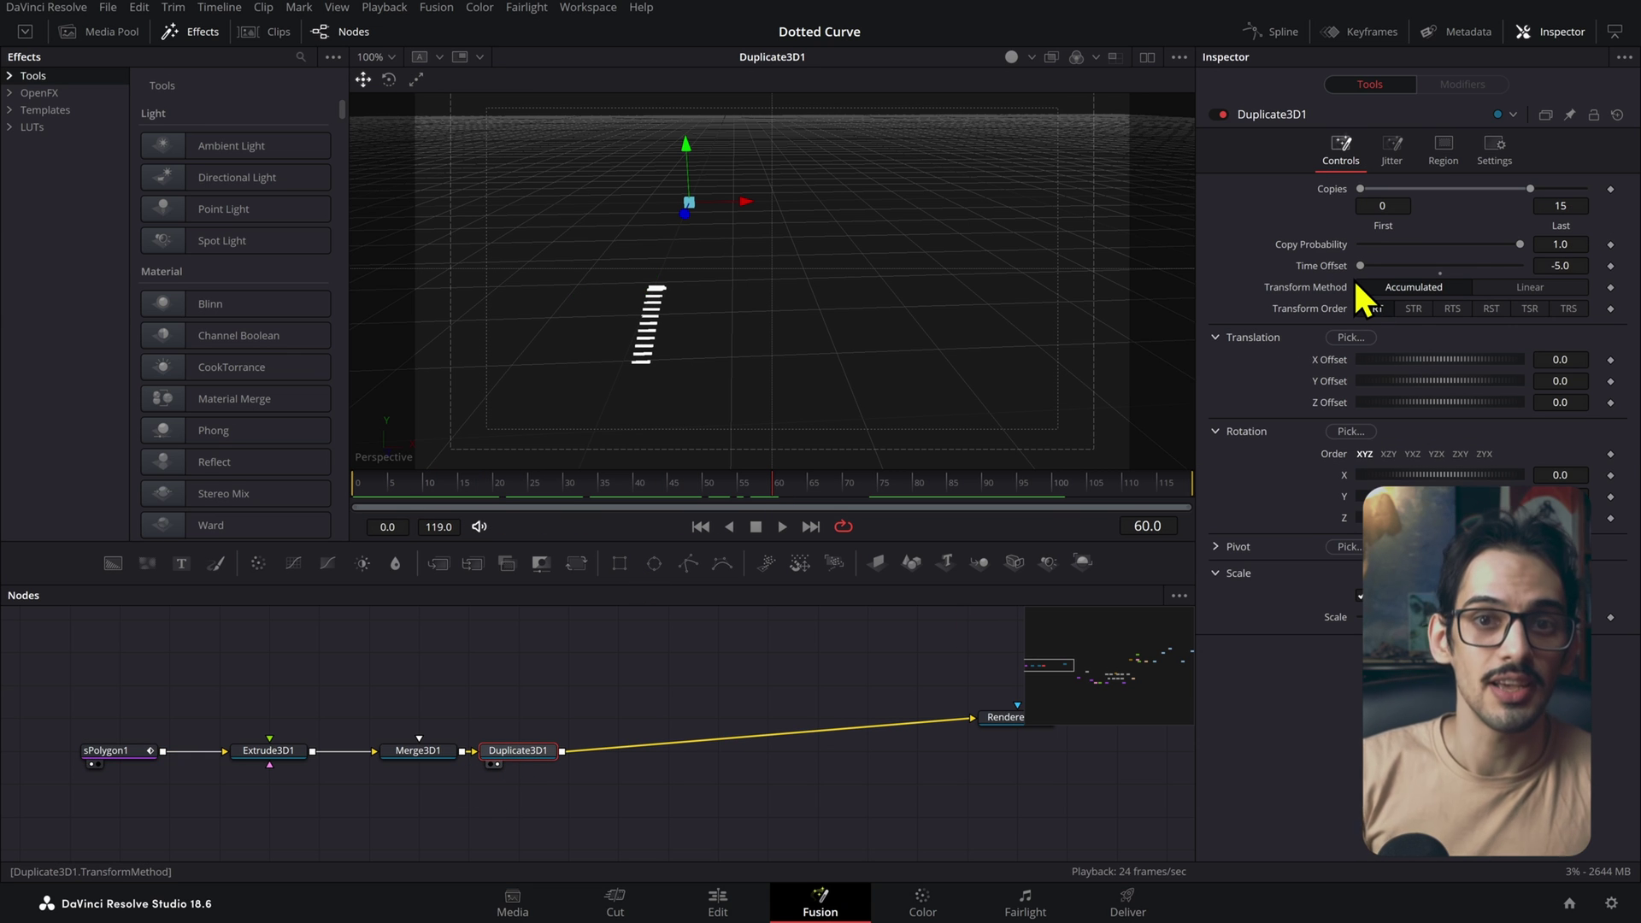
- Set Merge3D1's Y rotation to -1466.2 and play the duplicated dashes up to frame 80
click(416, 752)
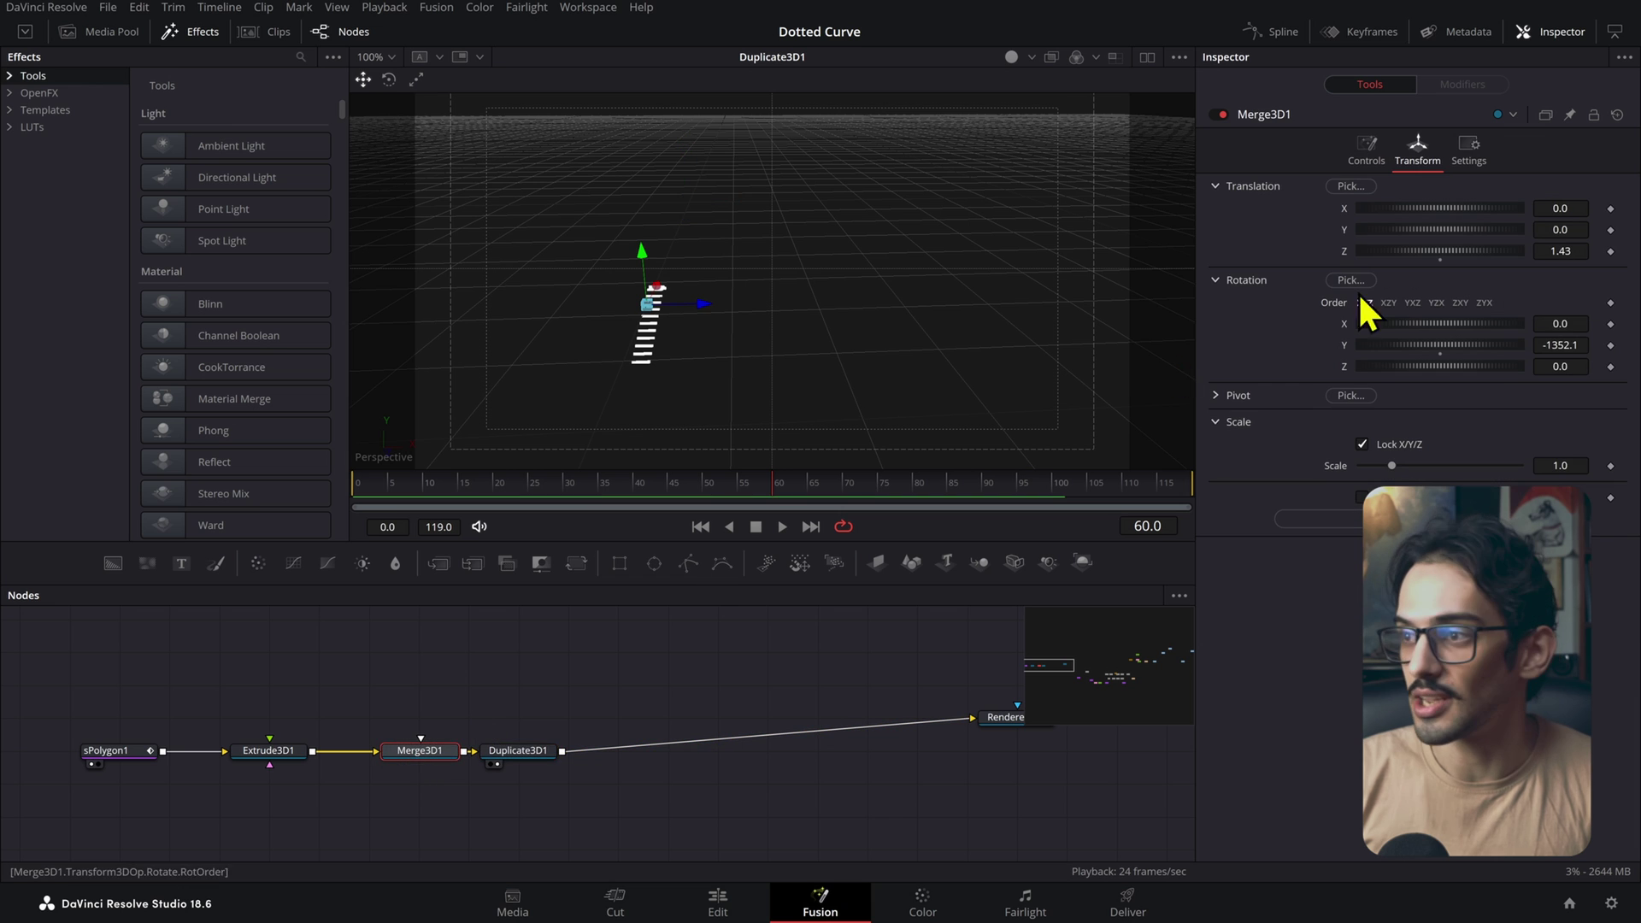
key(space)
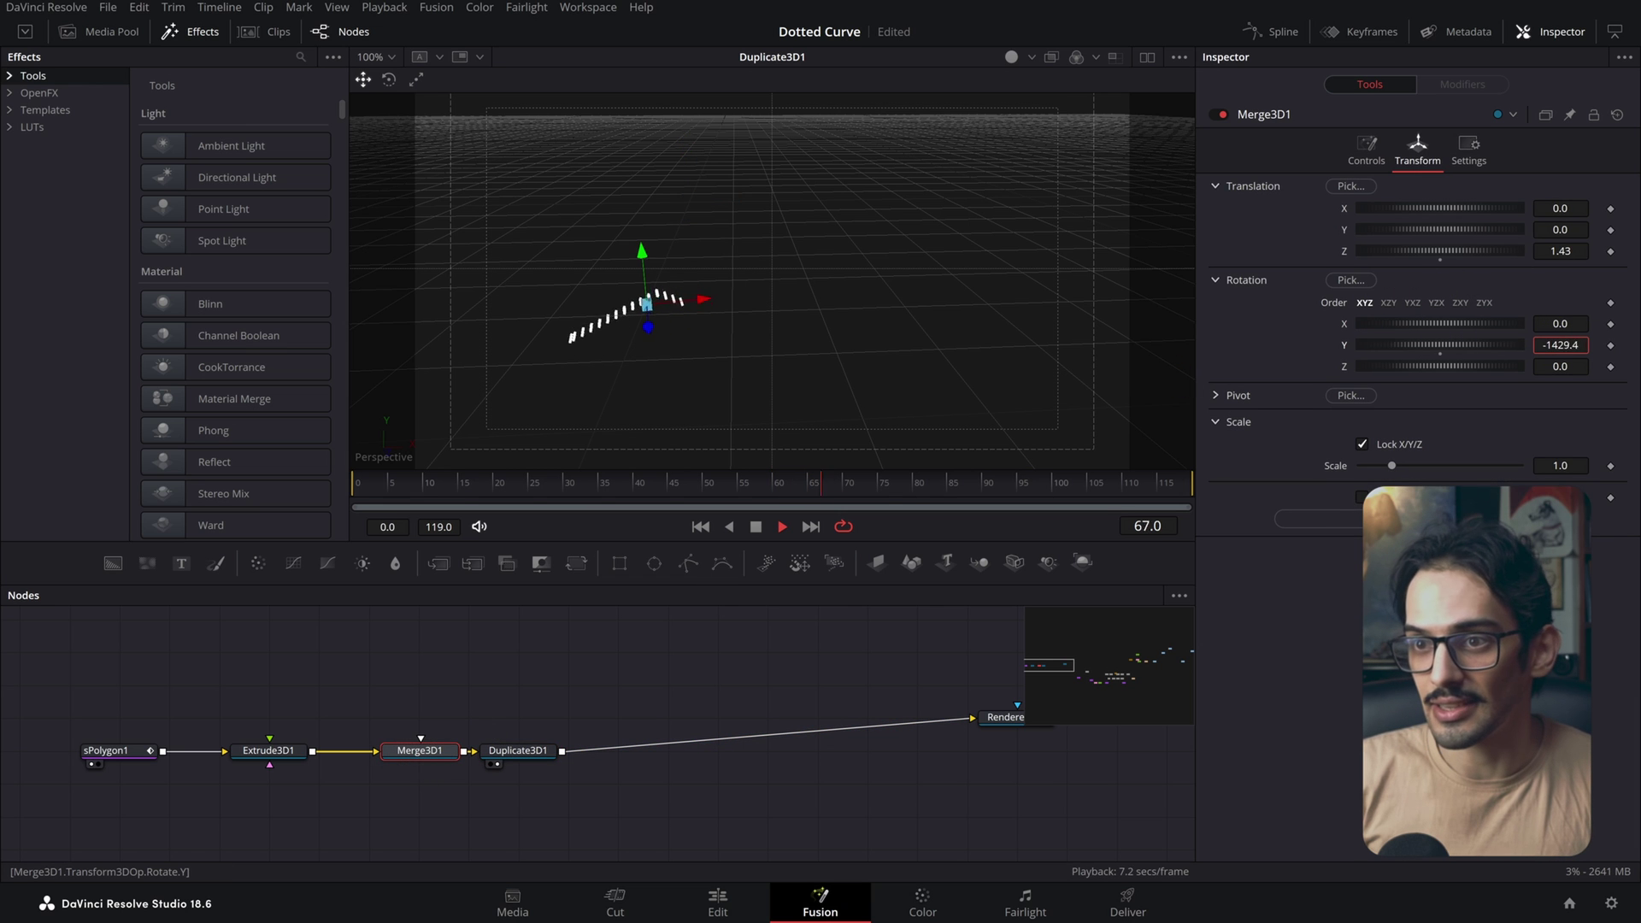
key(space)
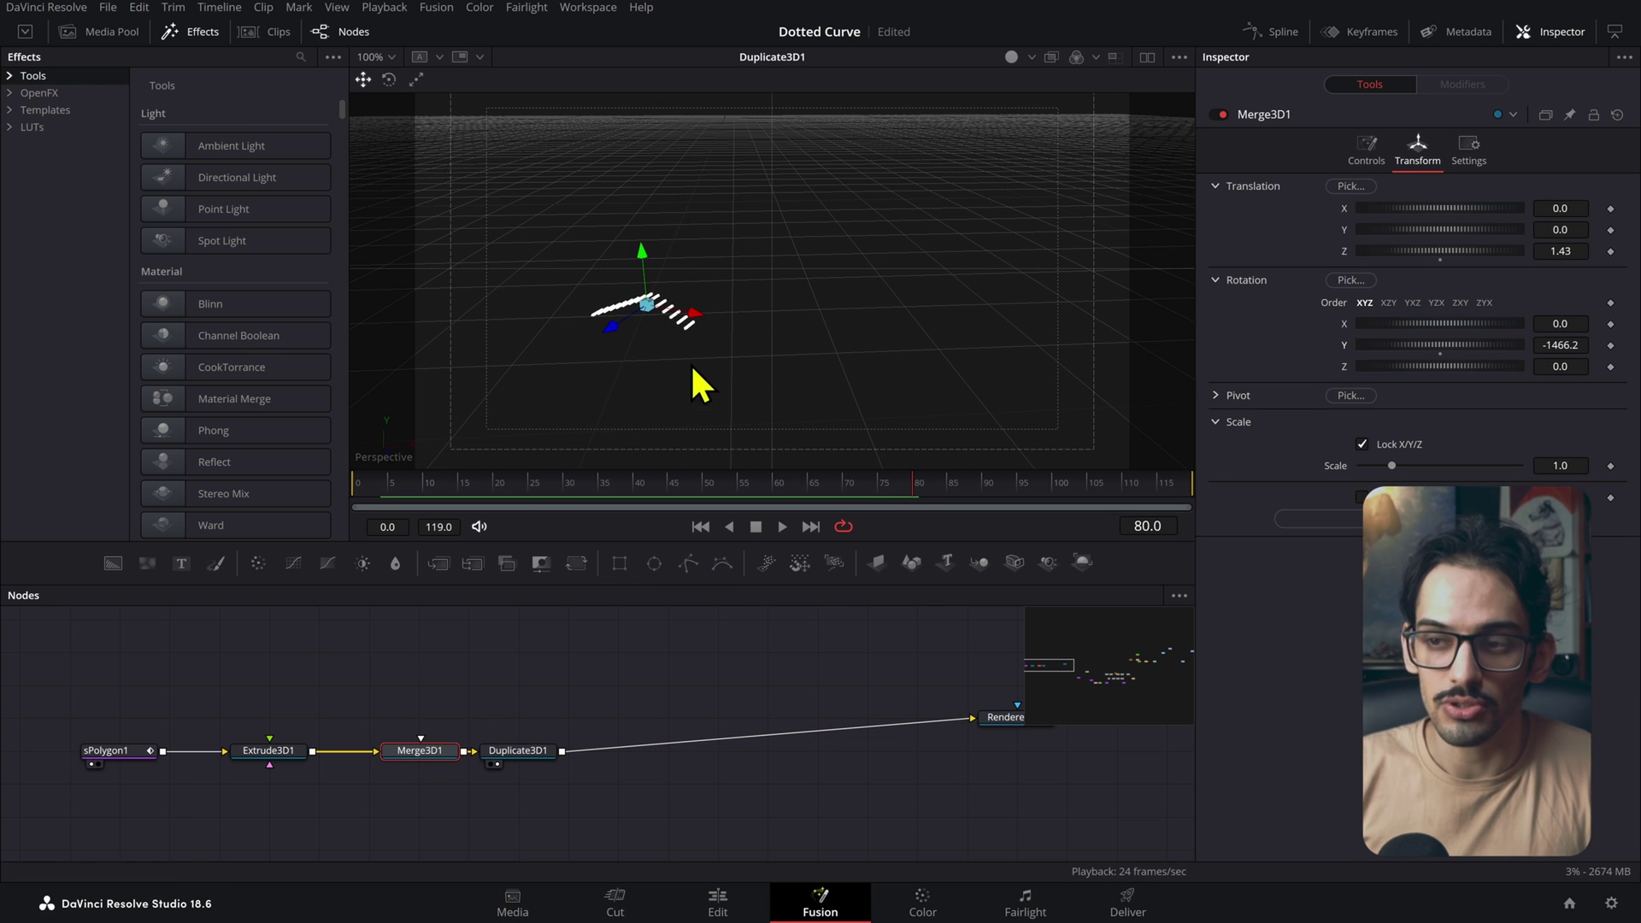
- Display the rendered result of Renderer3D1 in the viewer and play it
click(994, 717)
key(2)
scroll(996, 720, up, 1)
key(space)
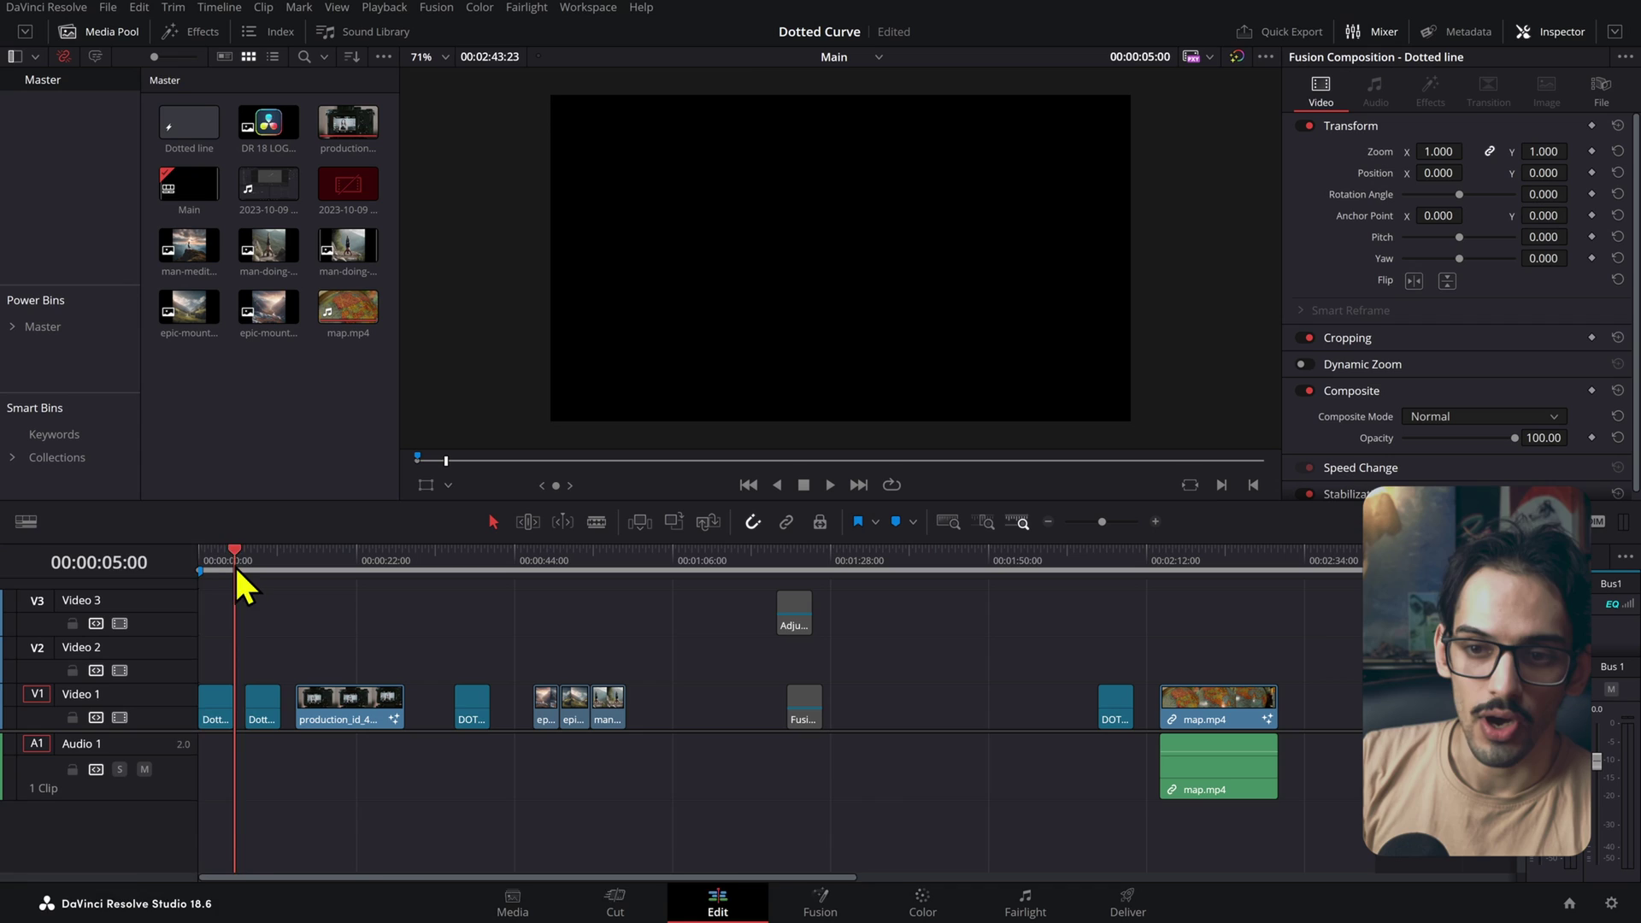
- Move the playhead to the second dotted-line clip at 00:00:09:09 and open its composition in Fusion
drag(234, 564, 217, 577)
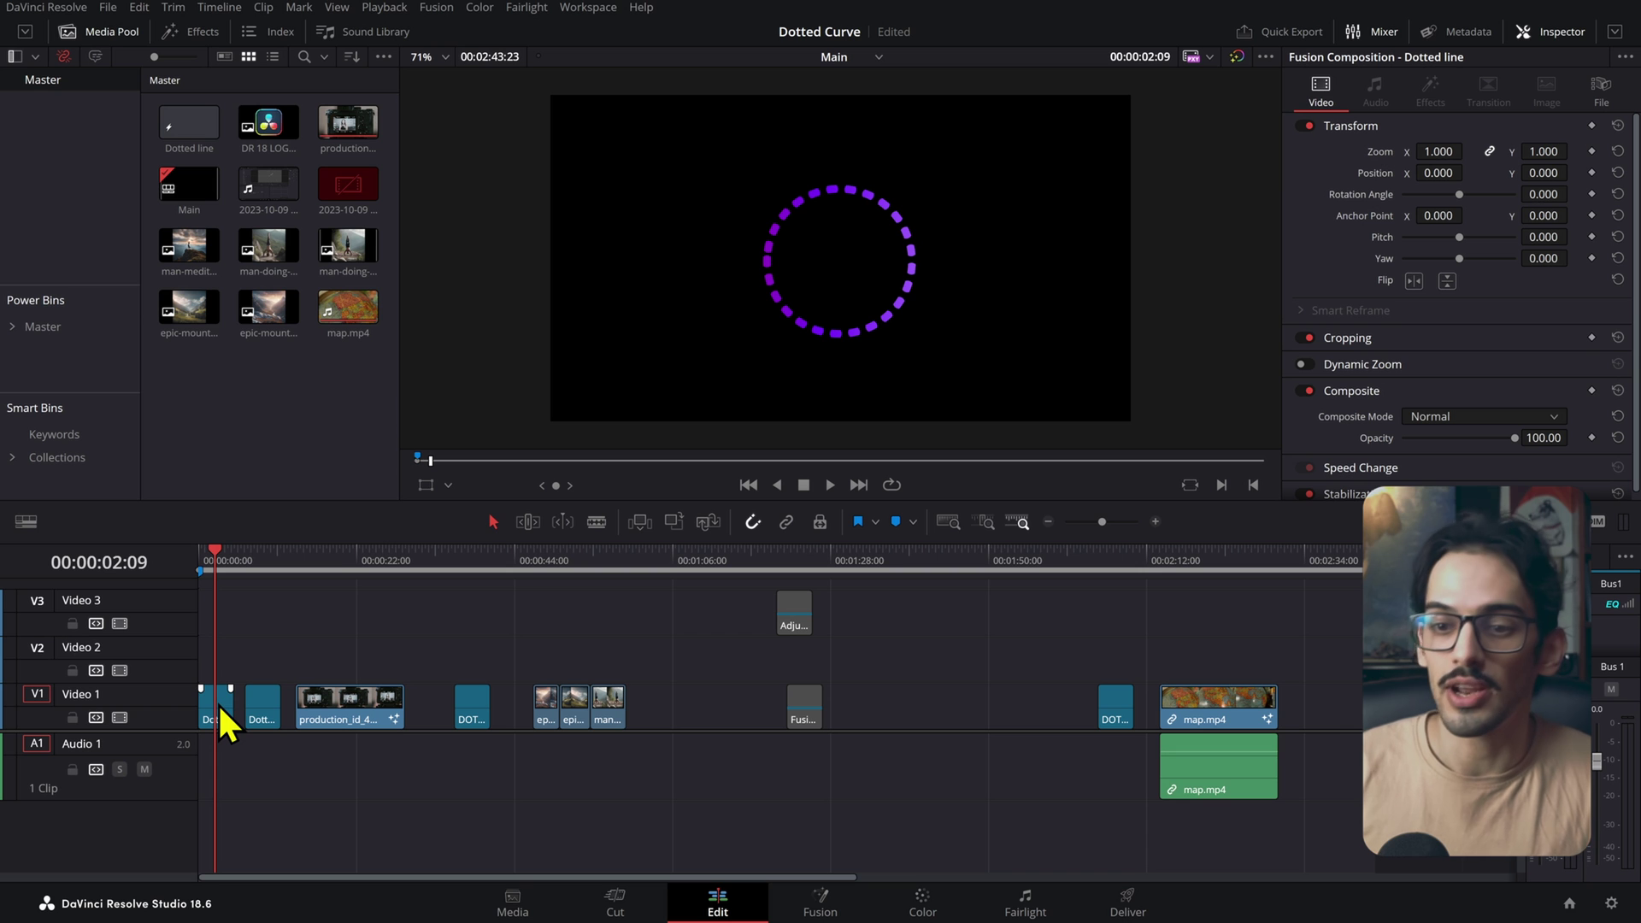
click(265, 566)
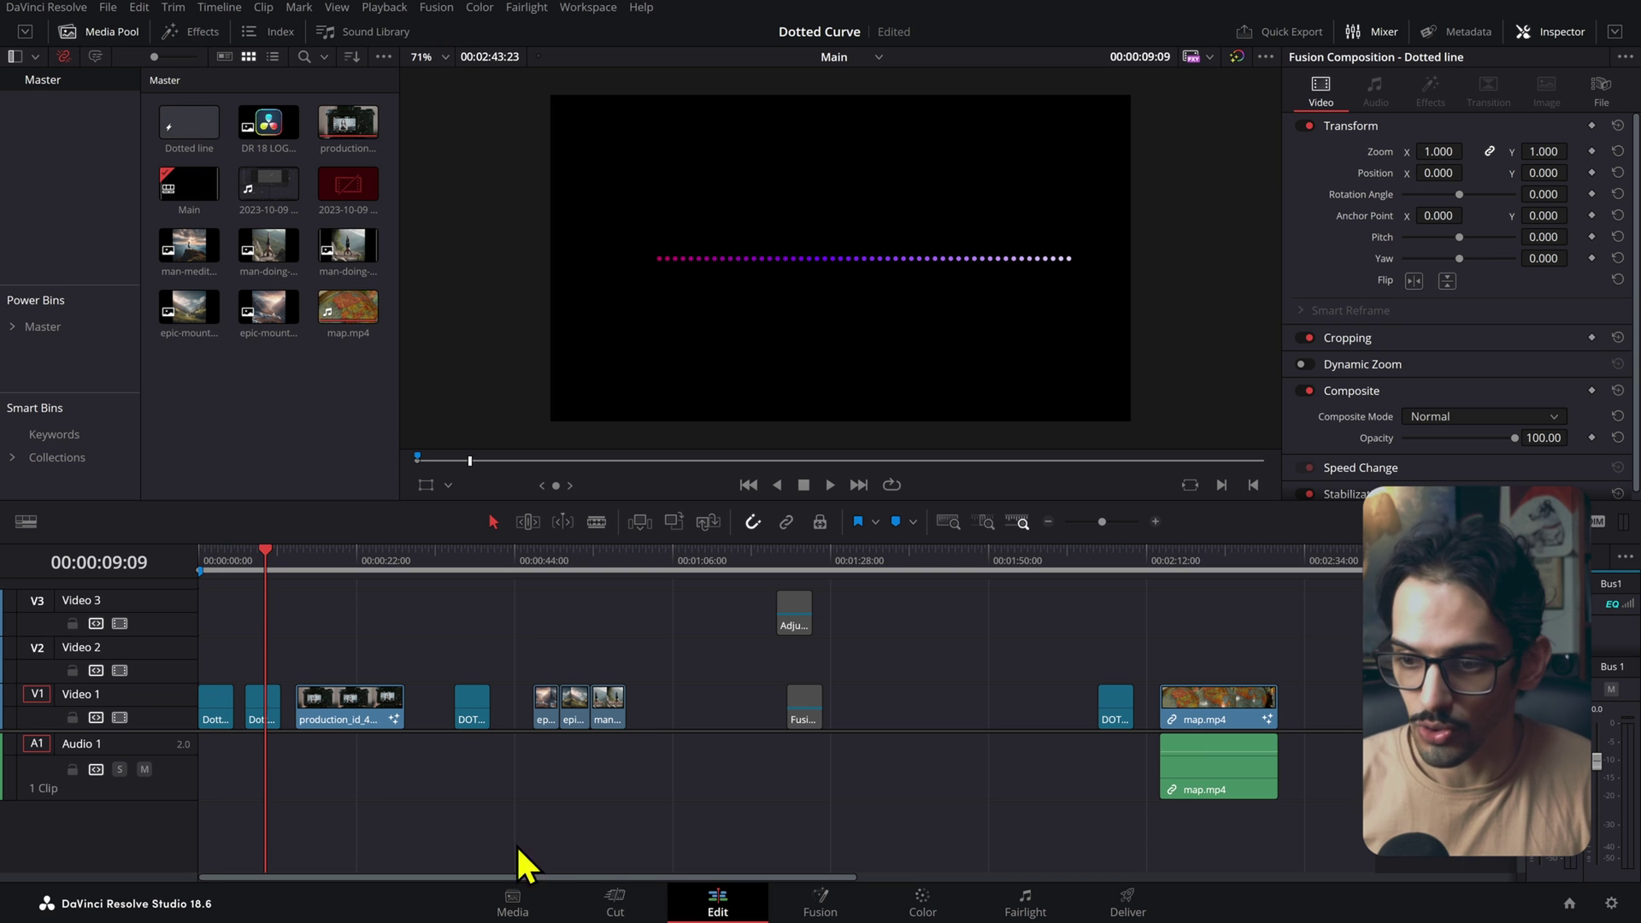
click(816, 904)
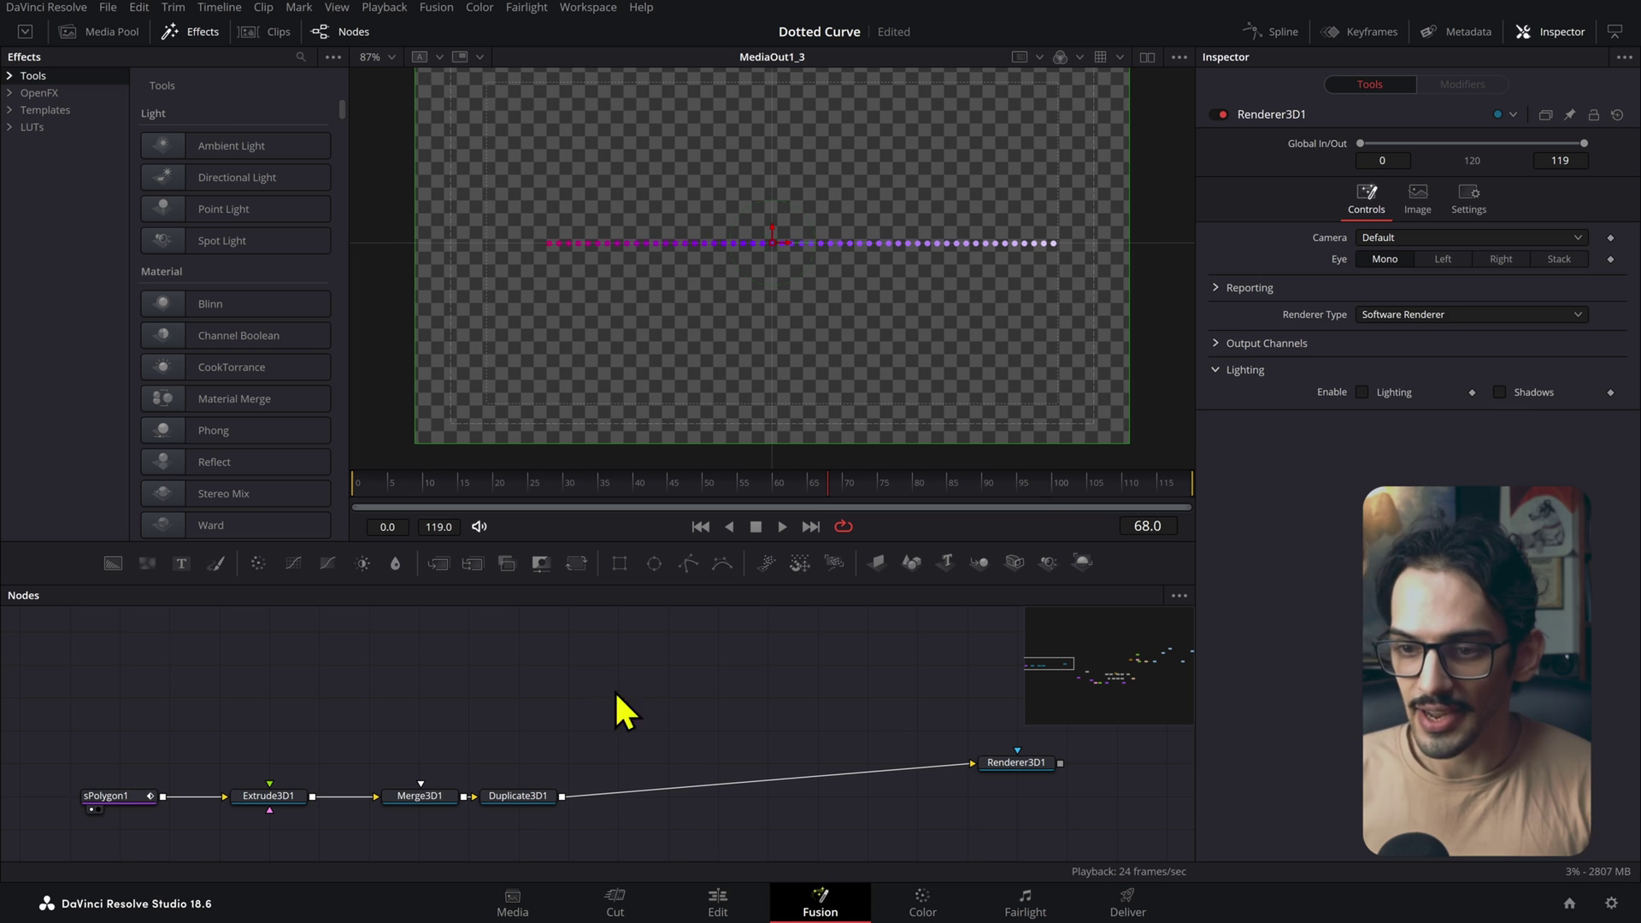
- Examine the TimeSpeed and Merge node chain, displaying the third TimeSpeed instance and checking the sRender1 node feeding it
scroll(682, 700, down, 6)
drag(740, 708, 381, 639)
scroll(605, 701, up, 6)
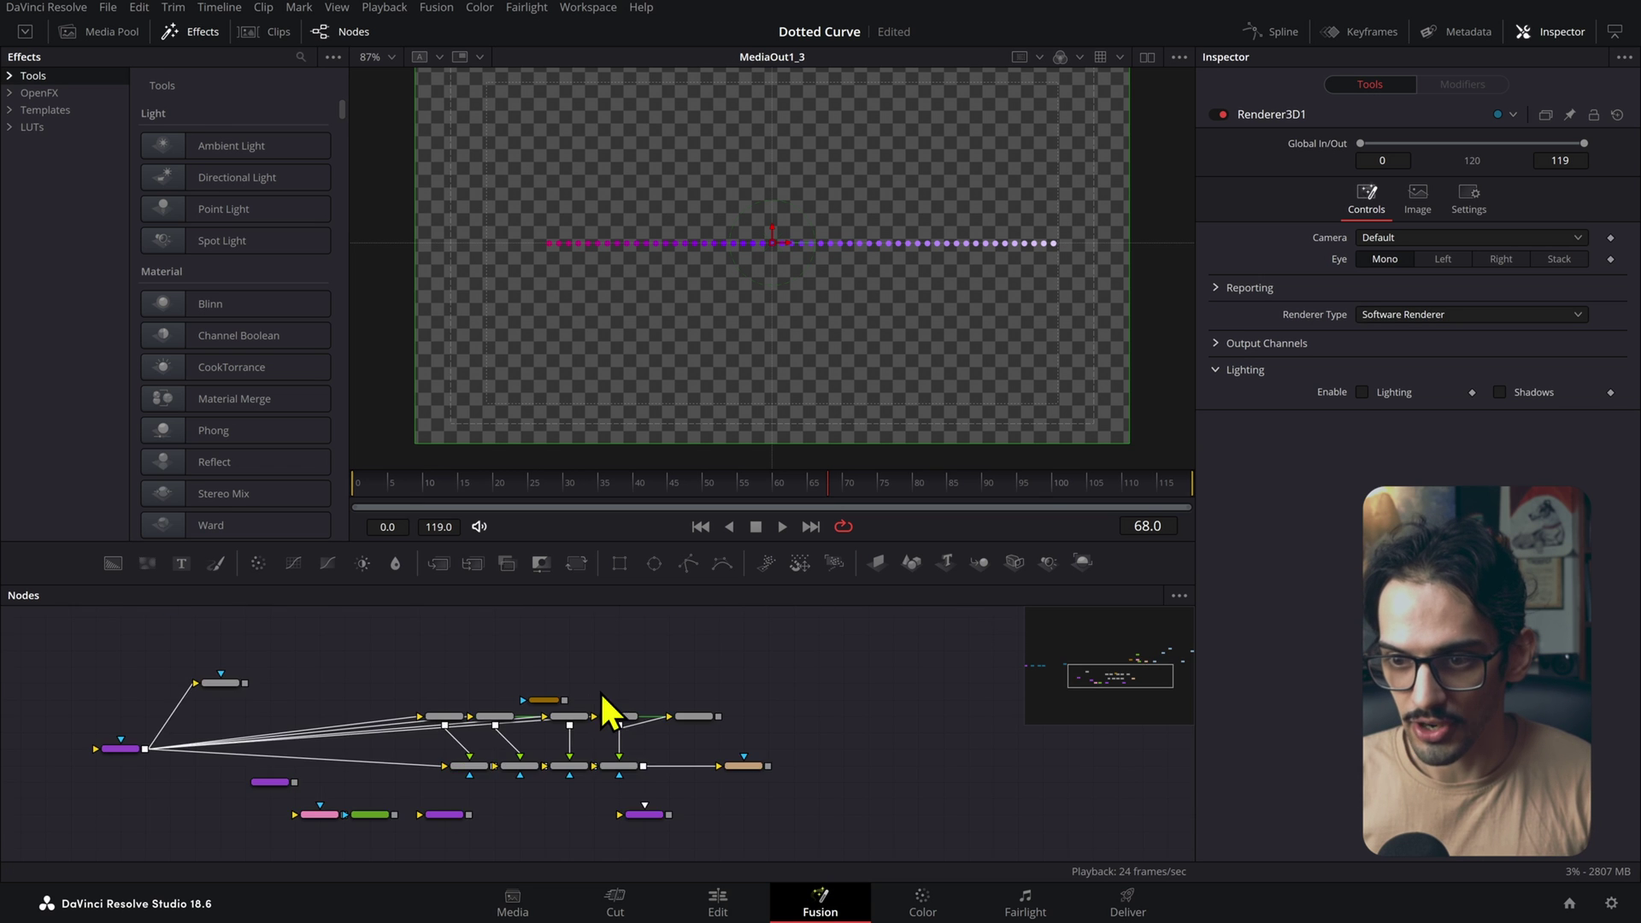
click(514, 703)
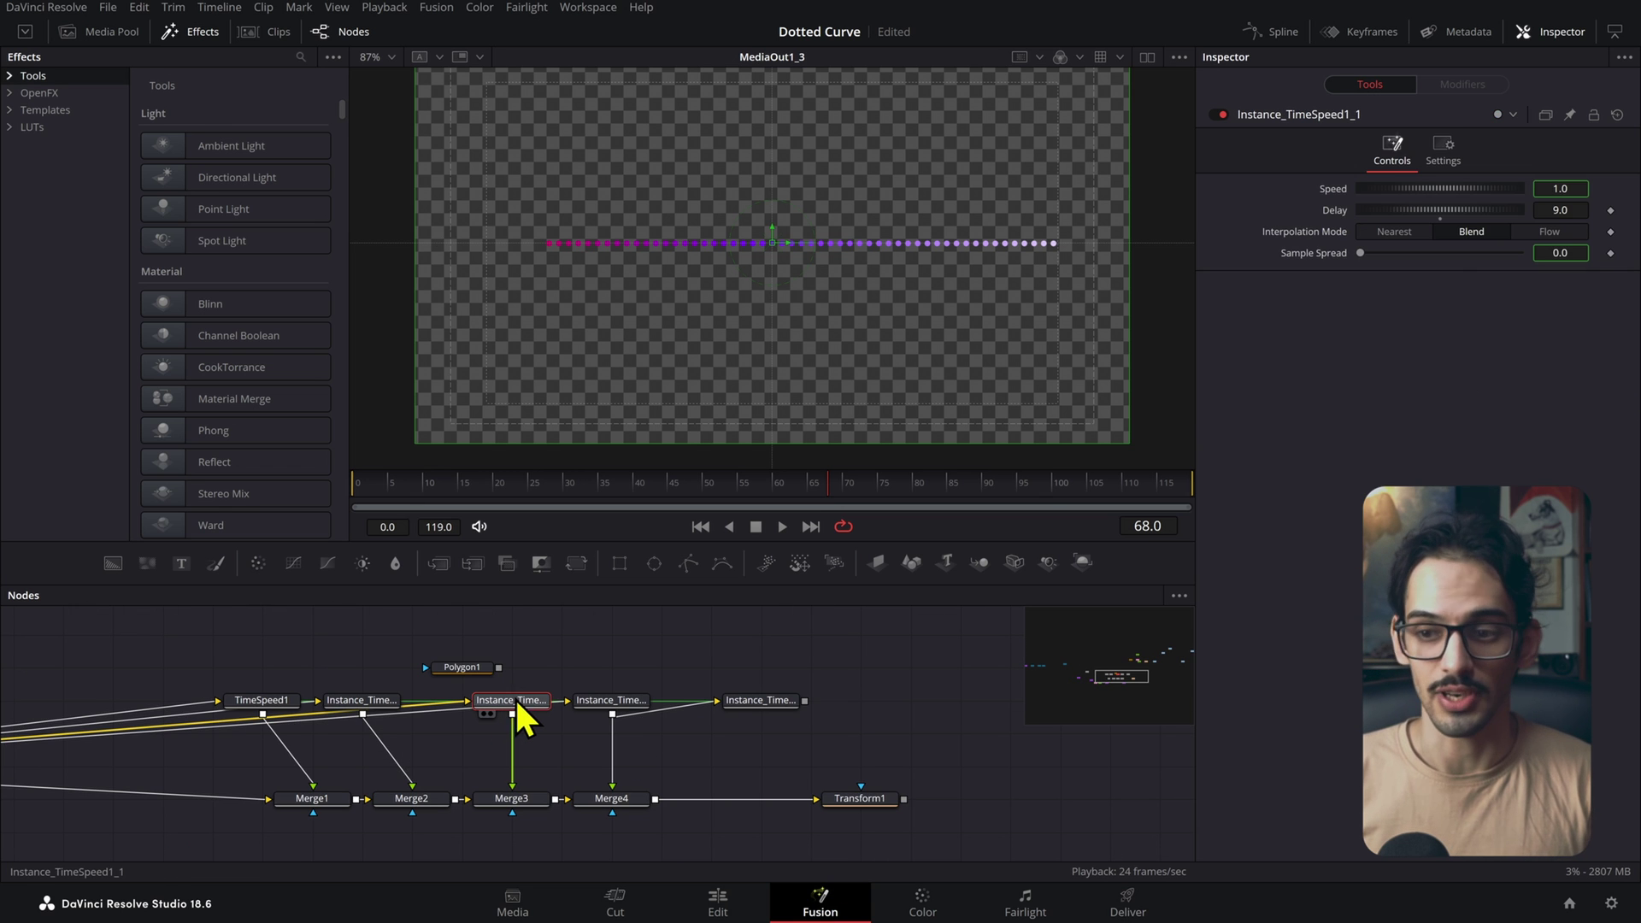
key(2)
scroll(315, 715, down, 3)
drag(315, 716, 767, 738)
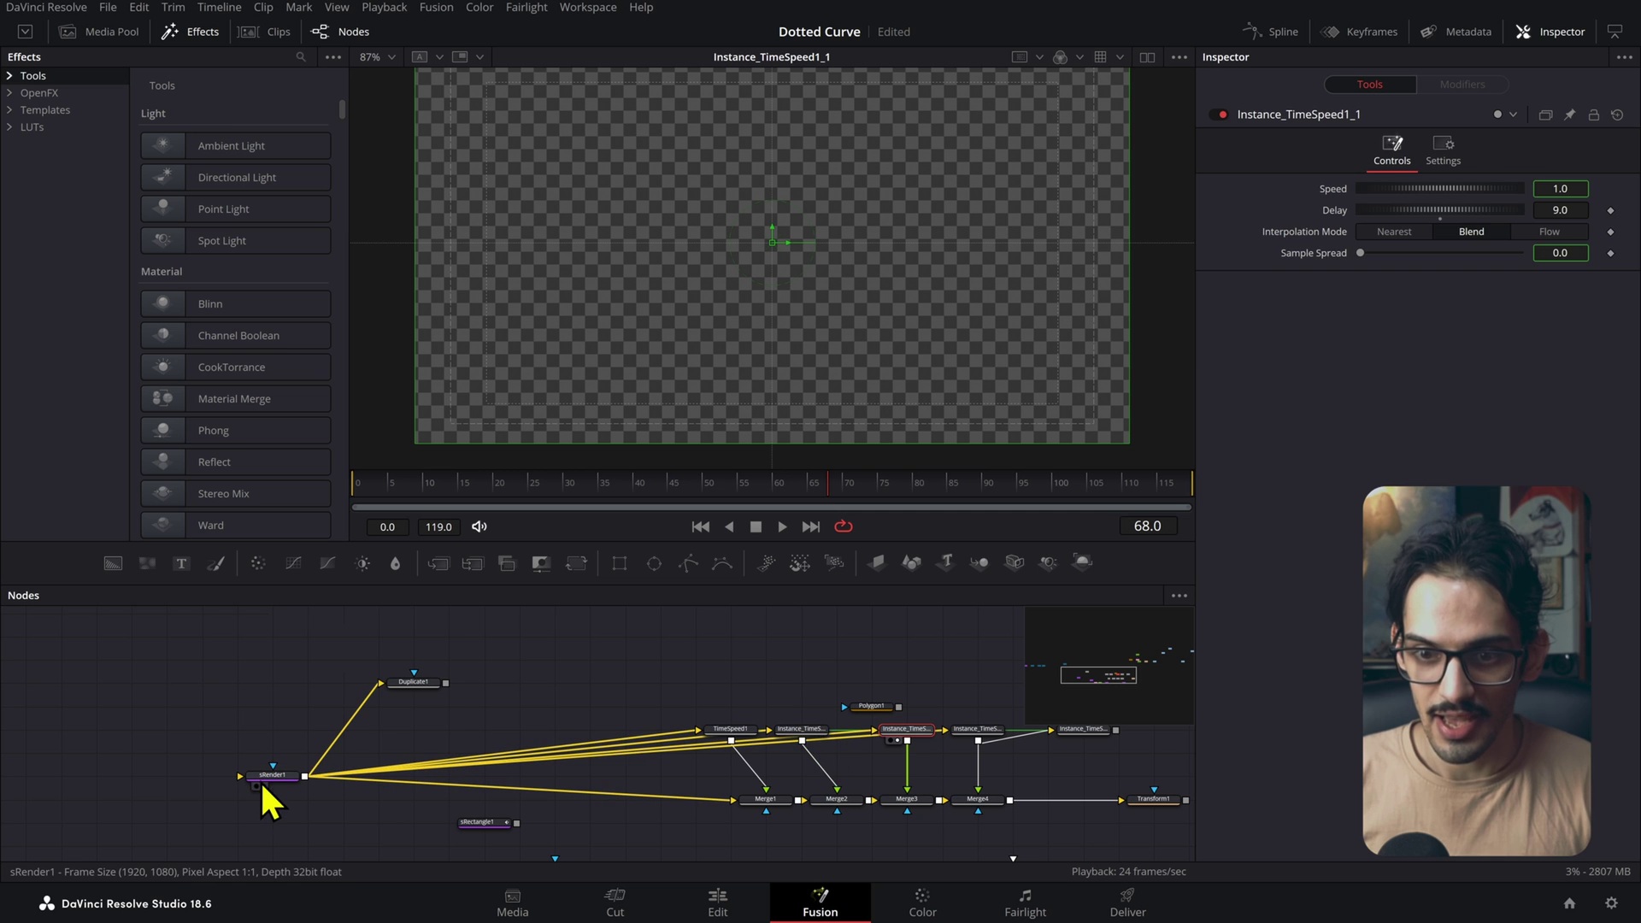
click(265, 778)
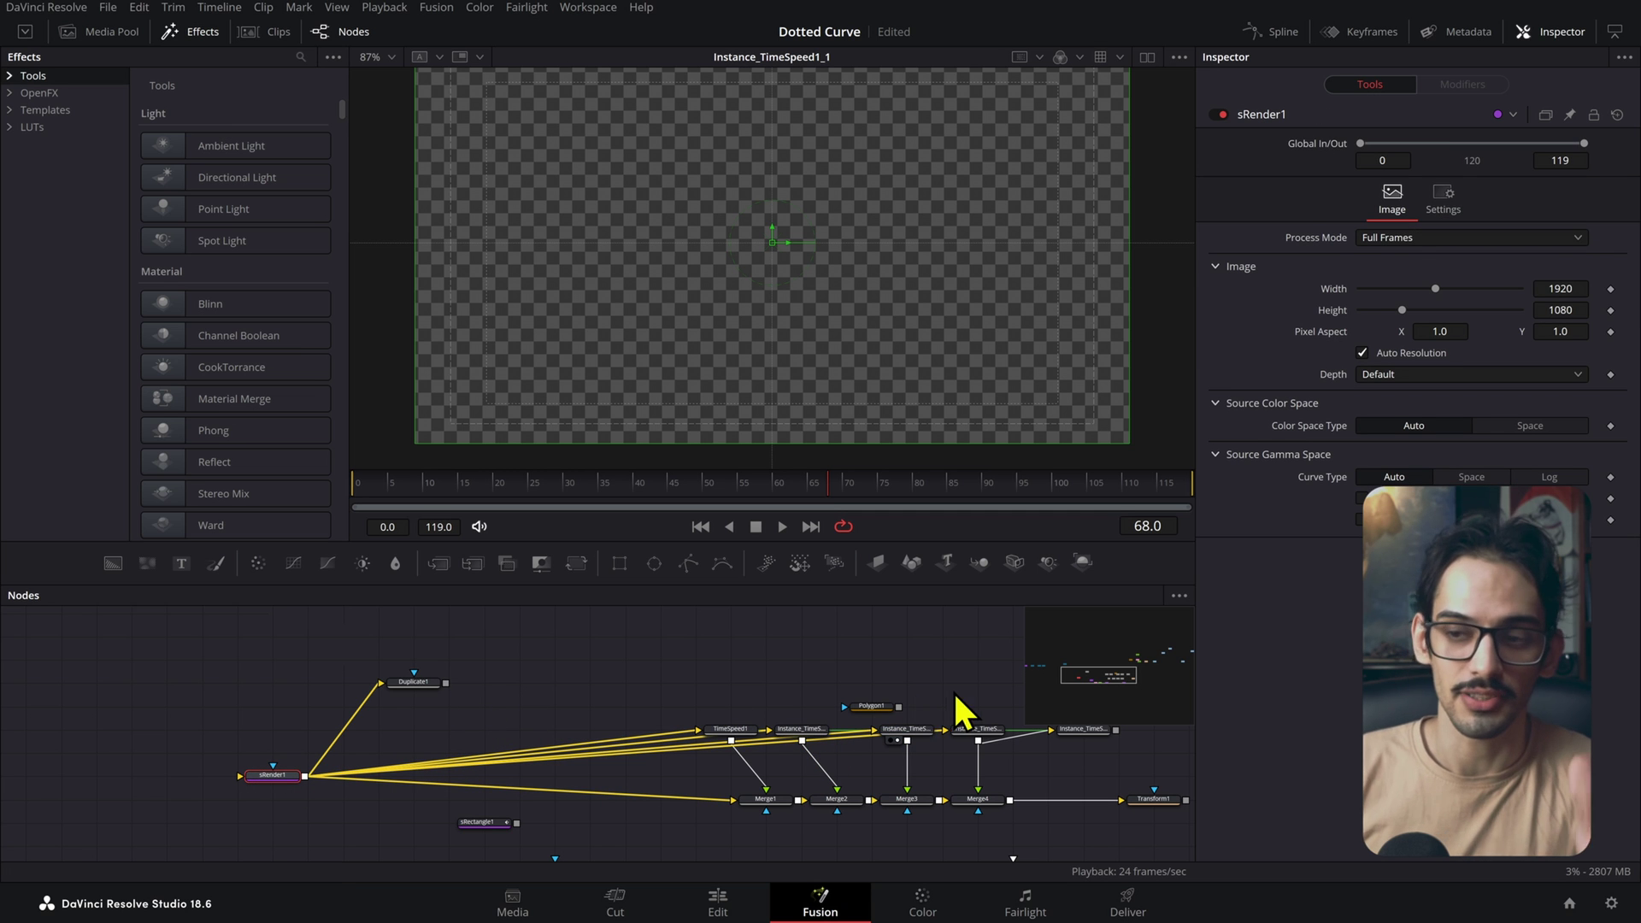
- Display the composition's MediaOut1 in the viewer and examine the Paint2, Background2 and Transform2 nodes leading to it
mouse_move(955, 694)
mouse_down()
mouse_move(736, 729)
mouse_move(605, 822)
mouse_up()
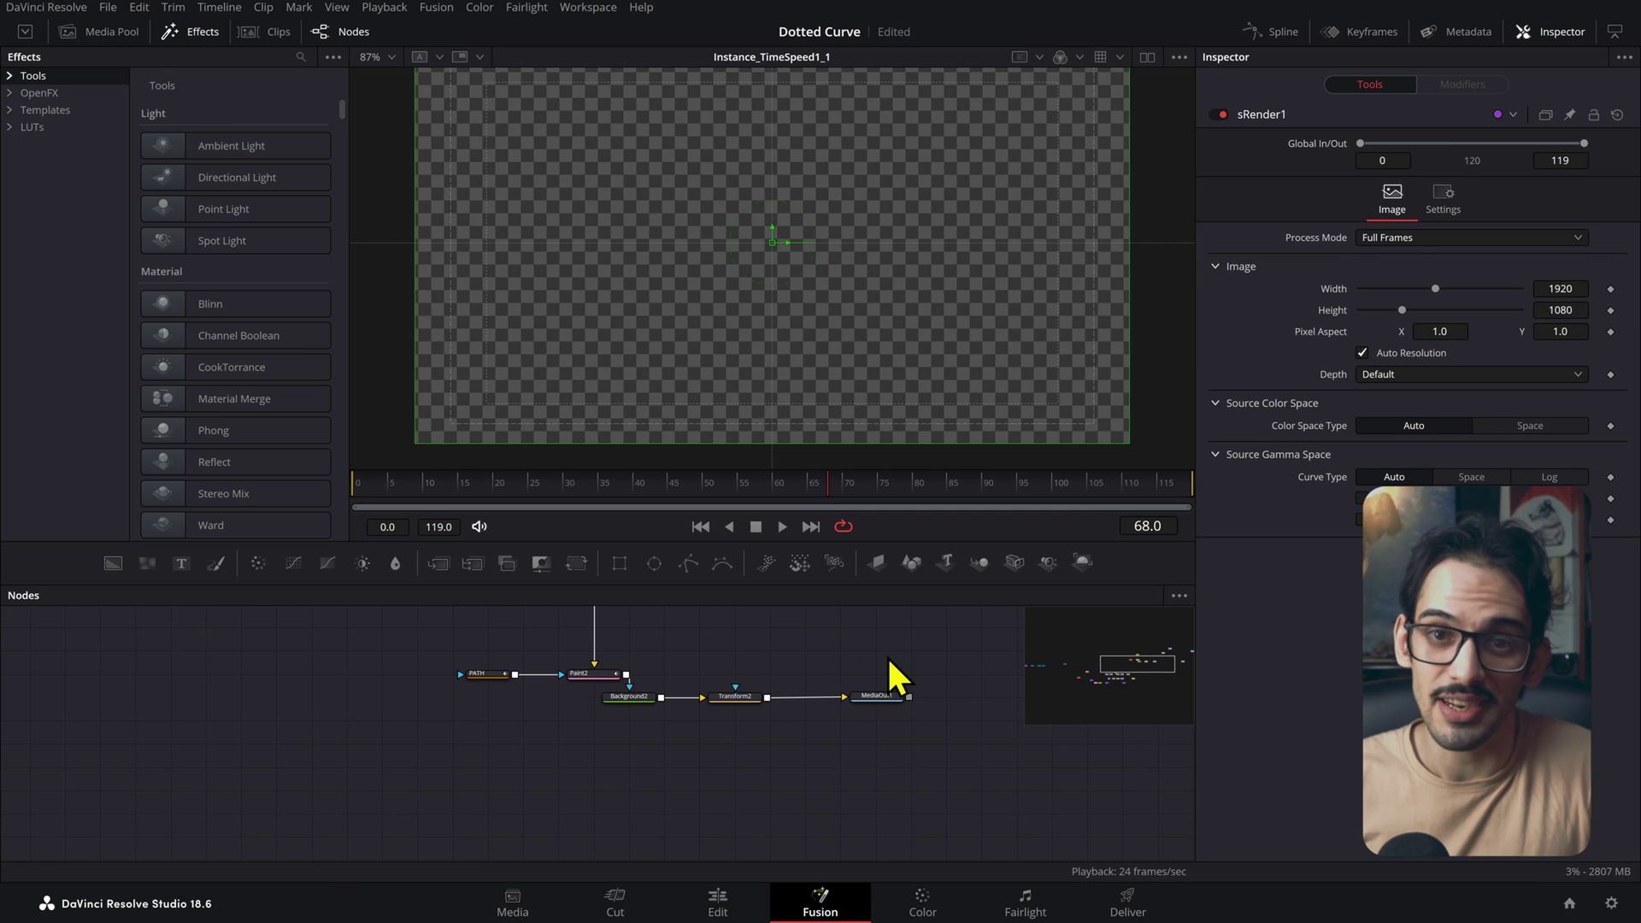
click(890, 699)
key(2)
drag(891, 702, 851, 793)
scroll(740, 737, up, 3)
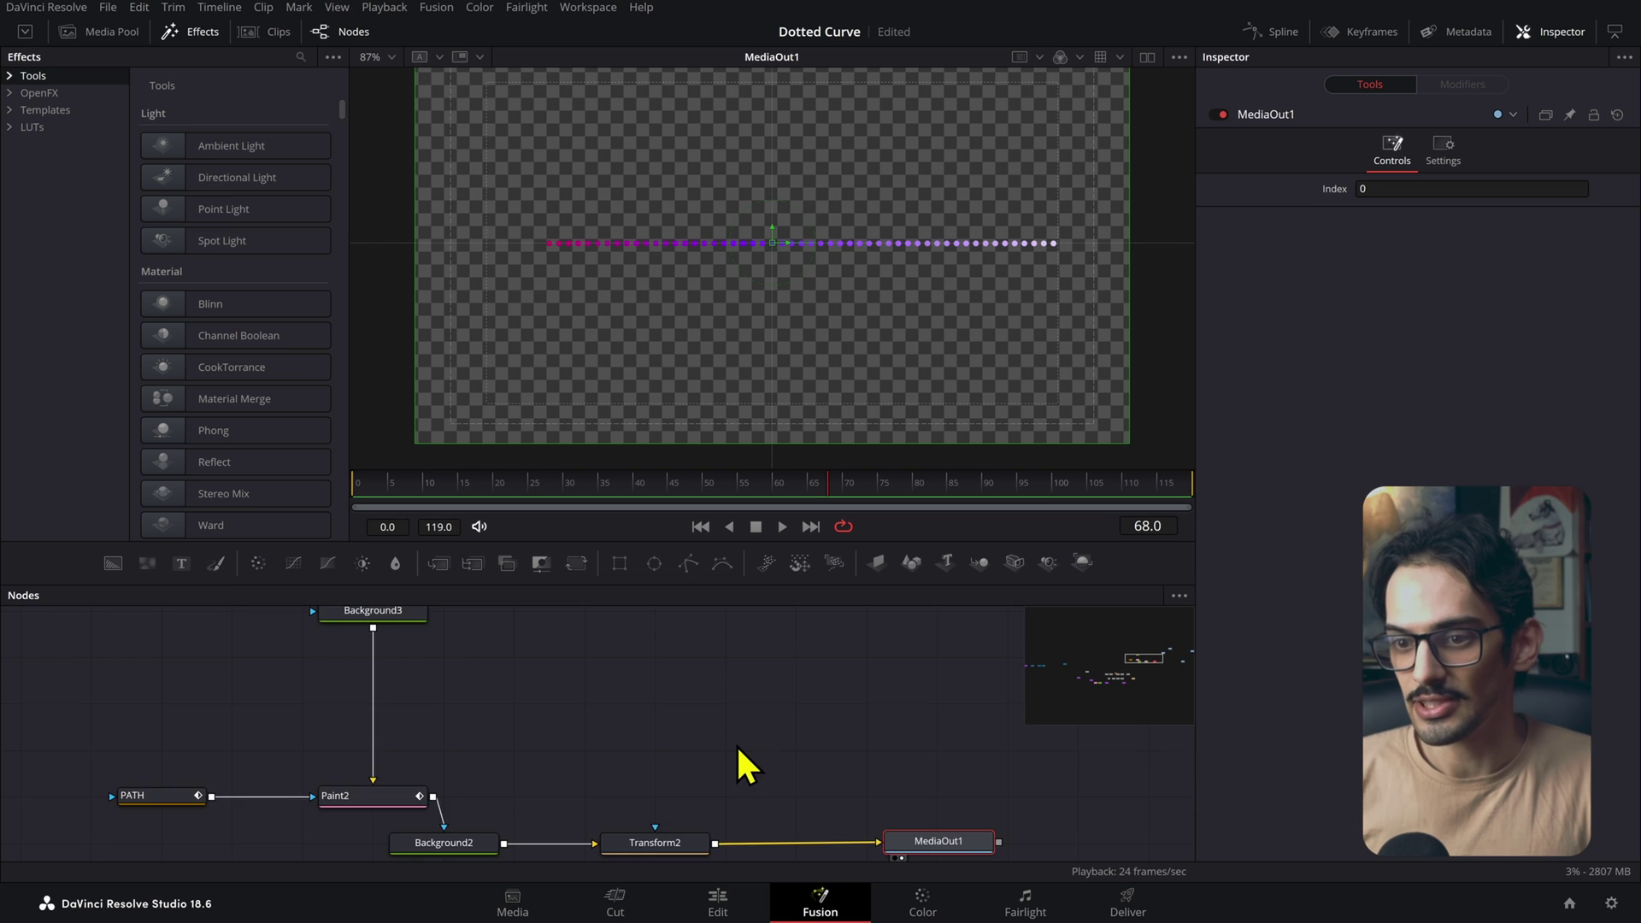
scroll(740, 737, down, 3)
scroll(622, 769, right, 2)
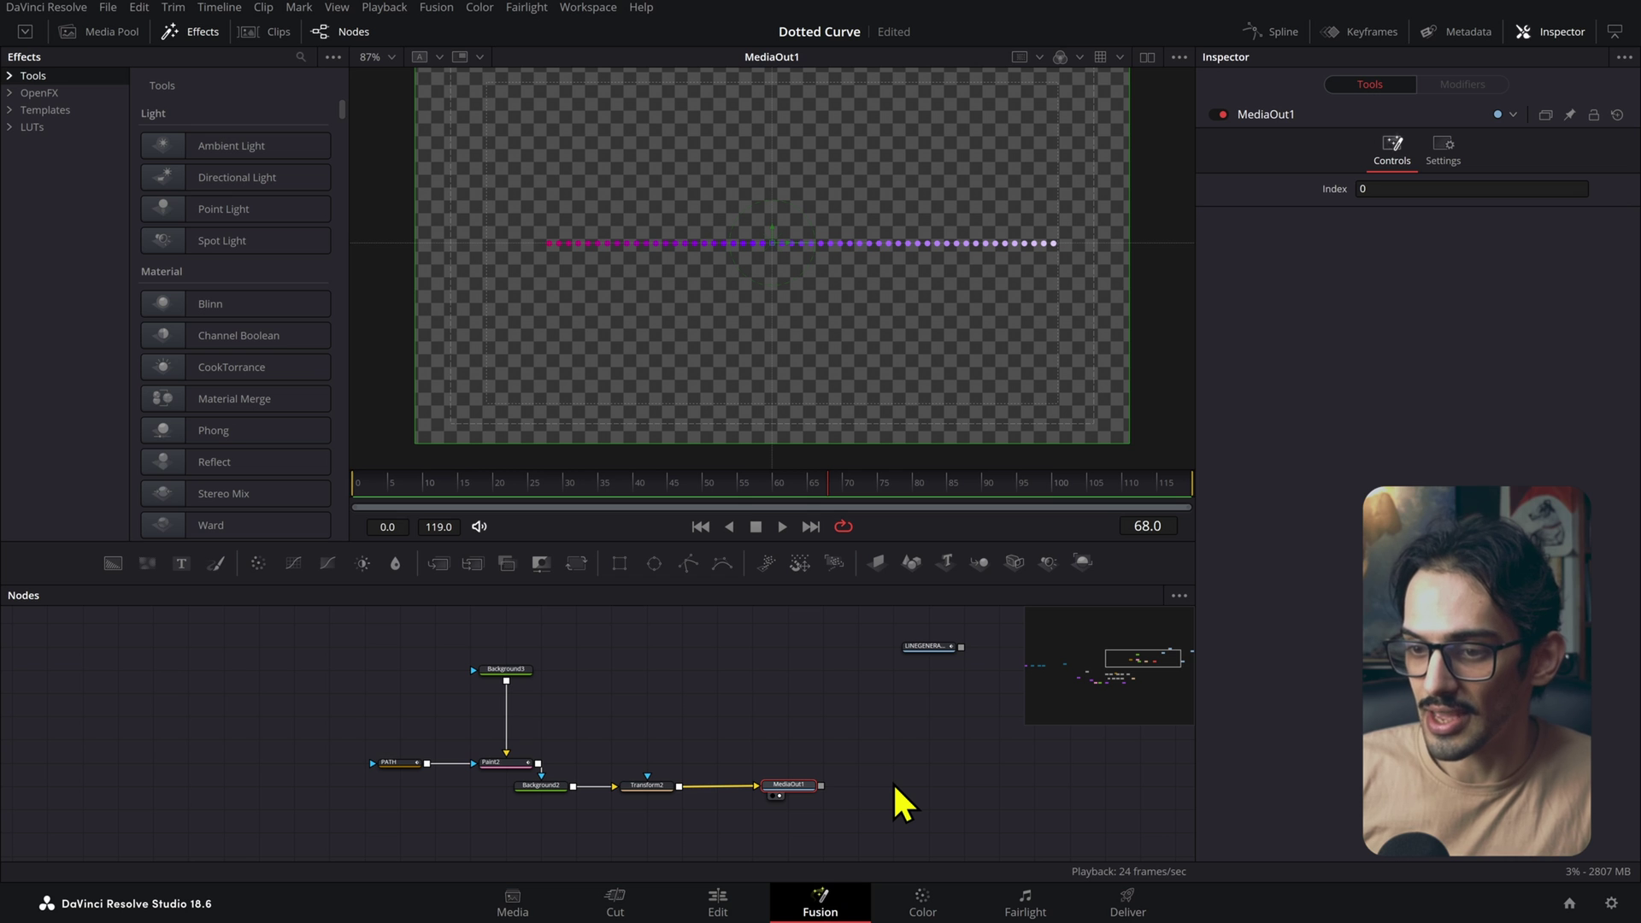
- Add an Extrude 3D node on an empty spot above the MediaOut1 chain
drag(693, 760, 719, 782)
click(711, 649)
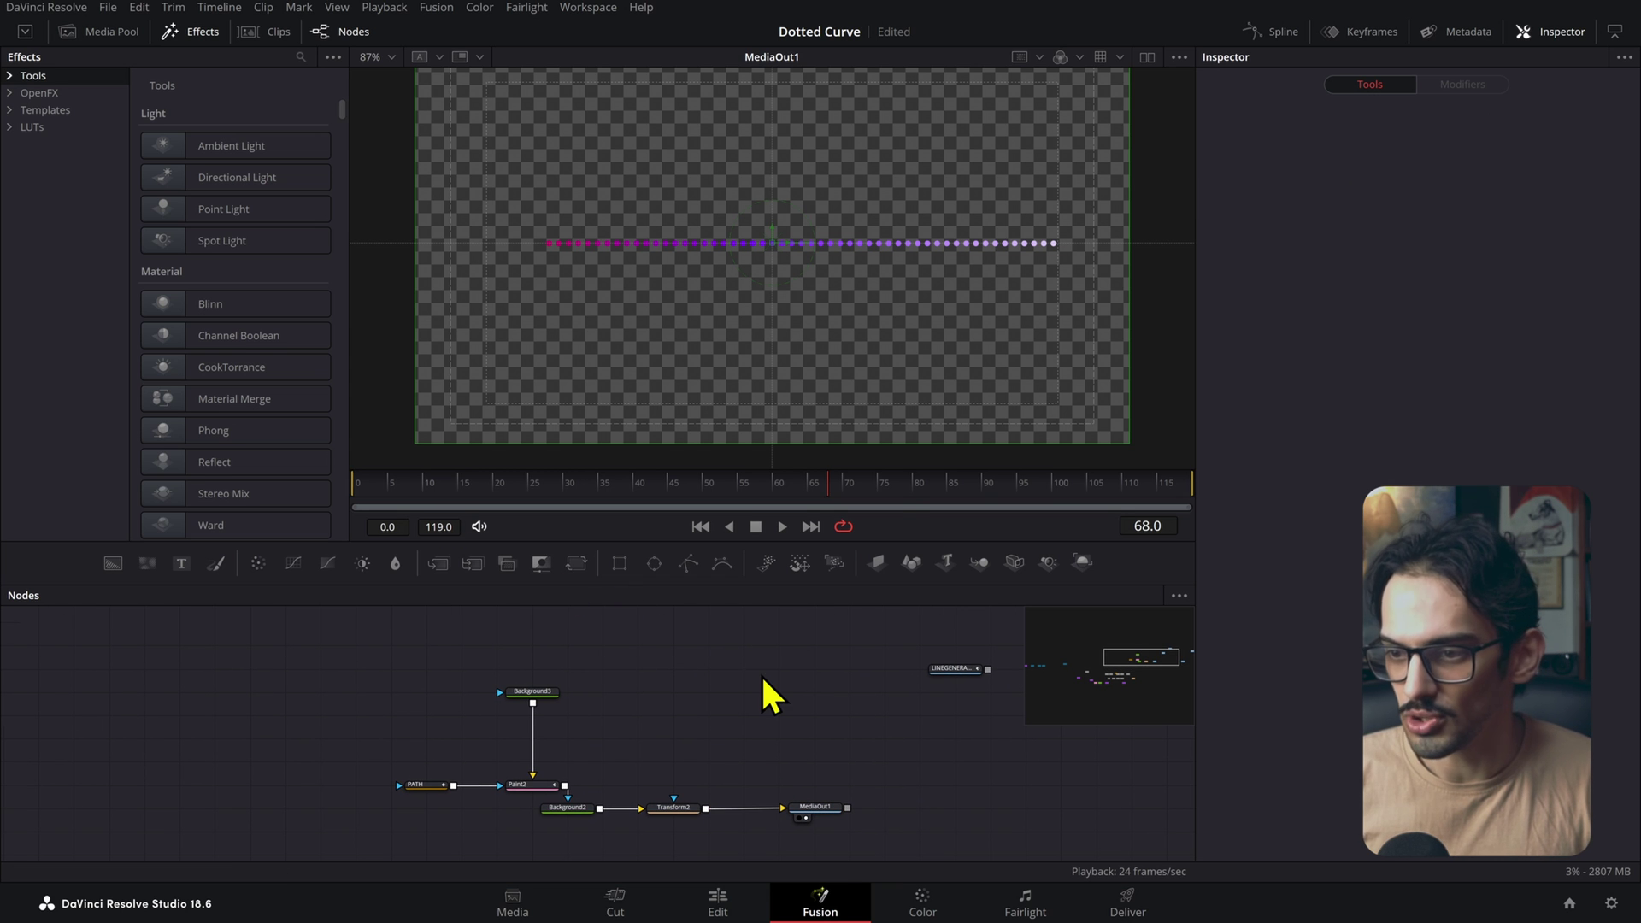
key(shift+space)
text(extr)
key(Return)
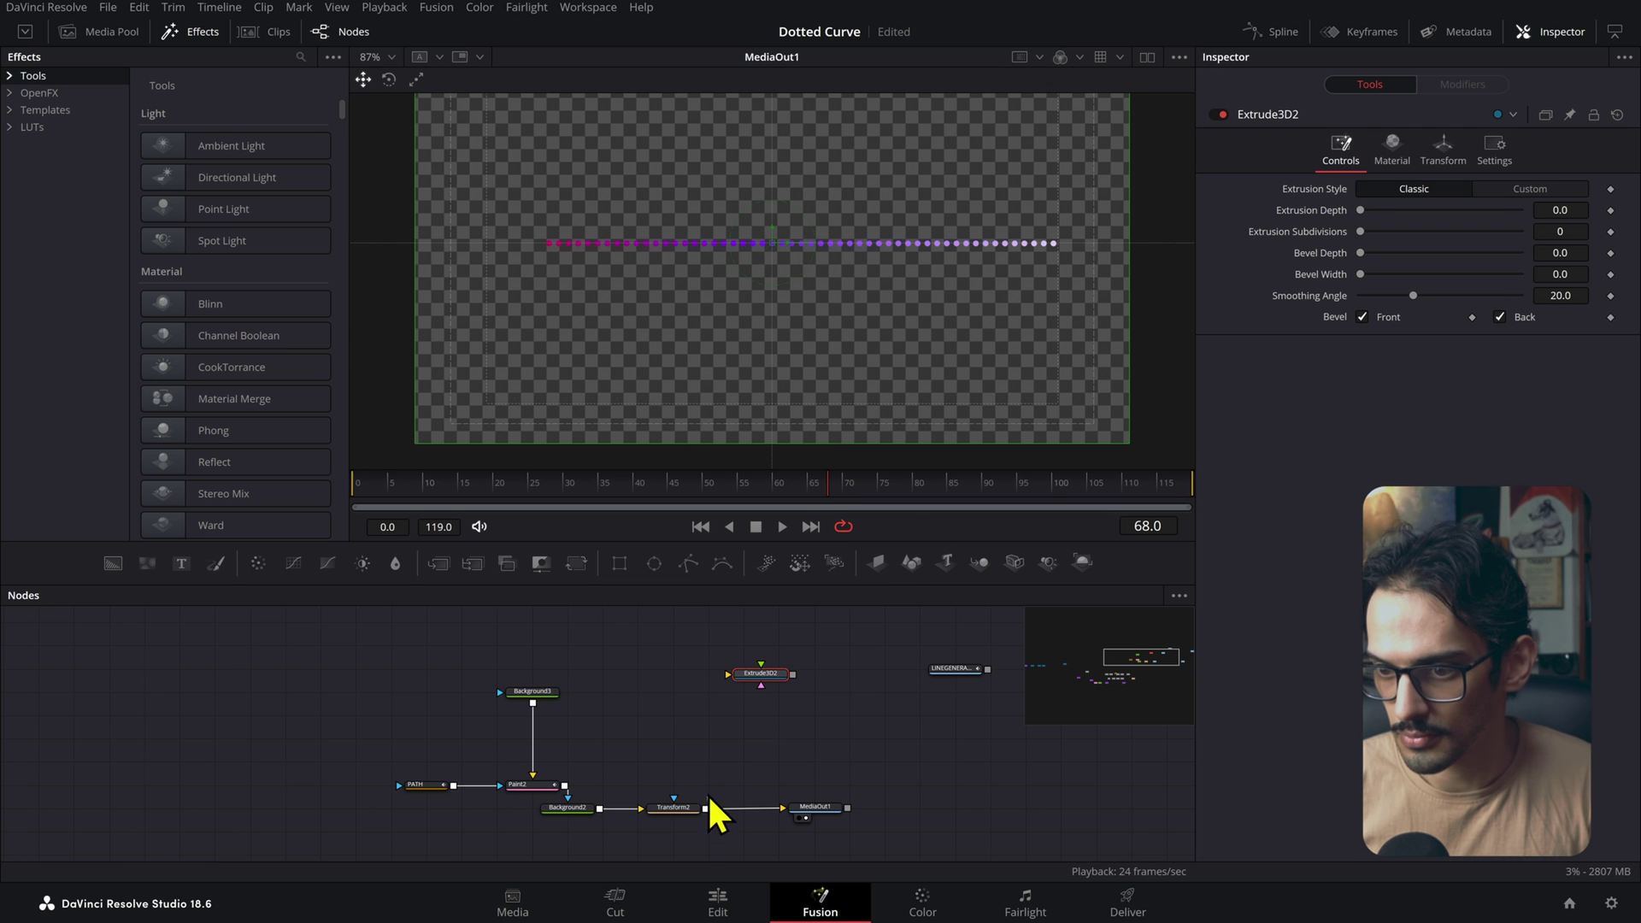
- Connect Transform2's output to the new Extrude 3D node and display that node in the viewer
drag(706, 807, 731, 676)
key(2)
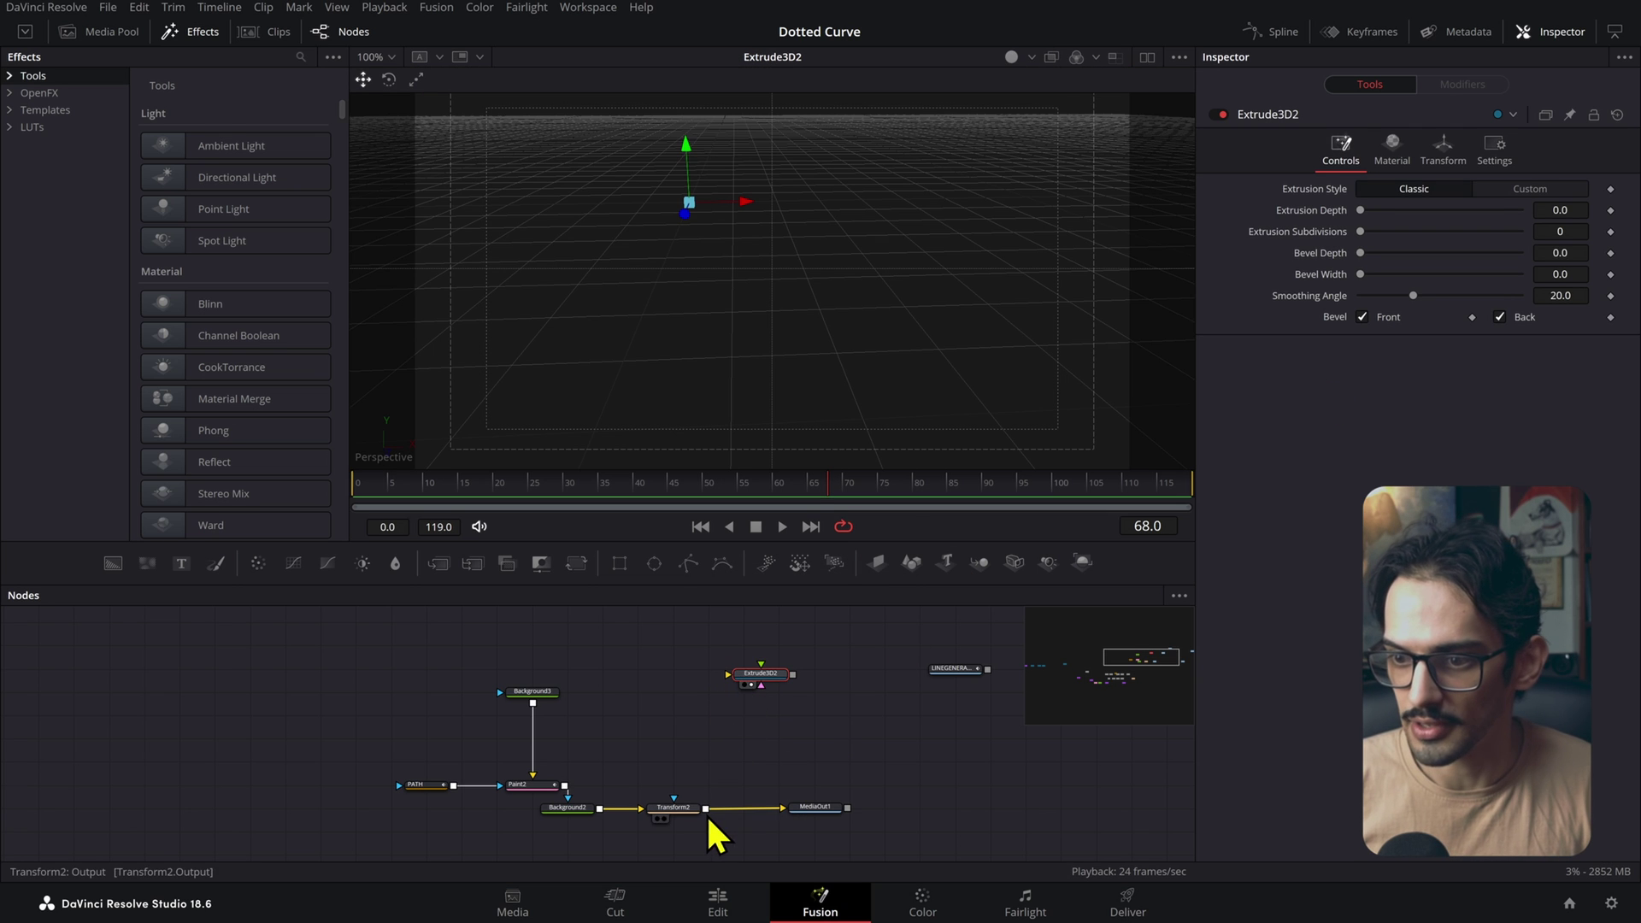
drag(706, 807, 736, 681)
scroll(738, 681, up, 2)
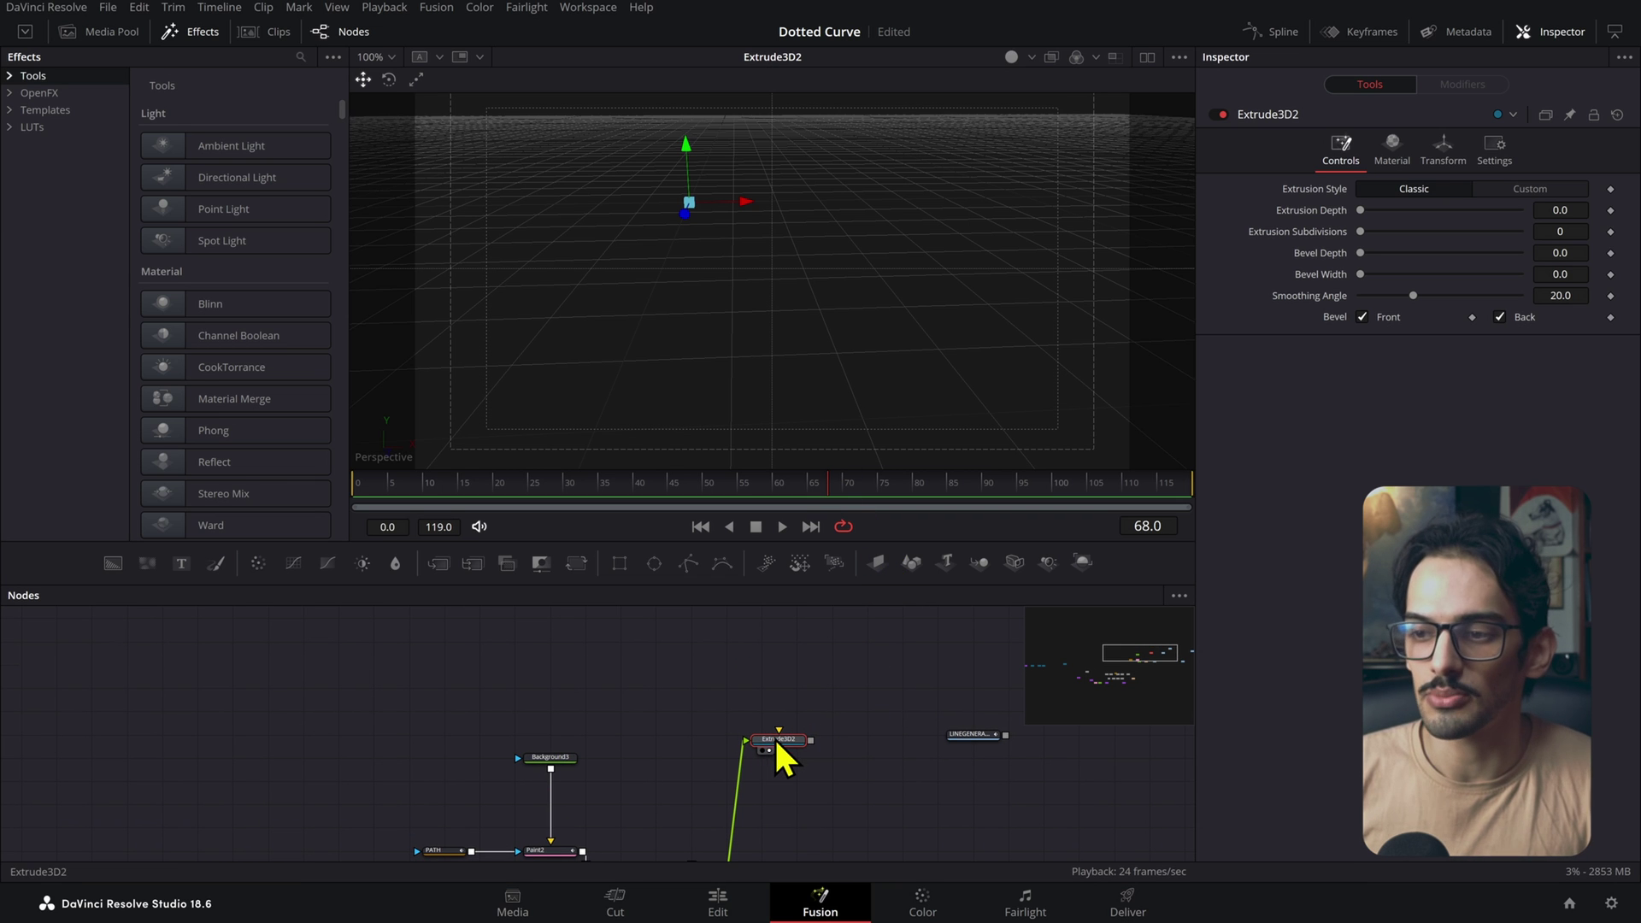
- Add an sRectangle shape node just above the new Extrude 3D node
click(752, 669)
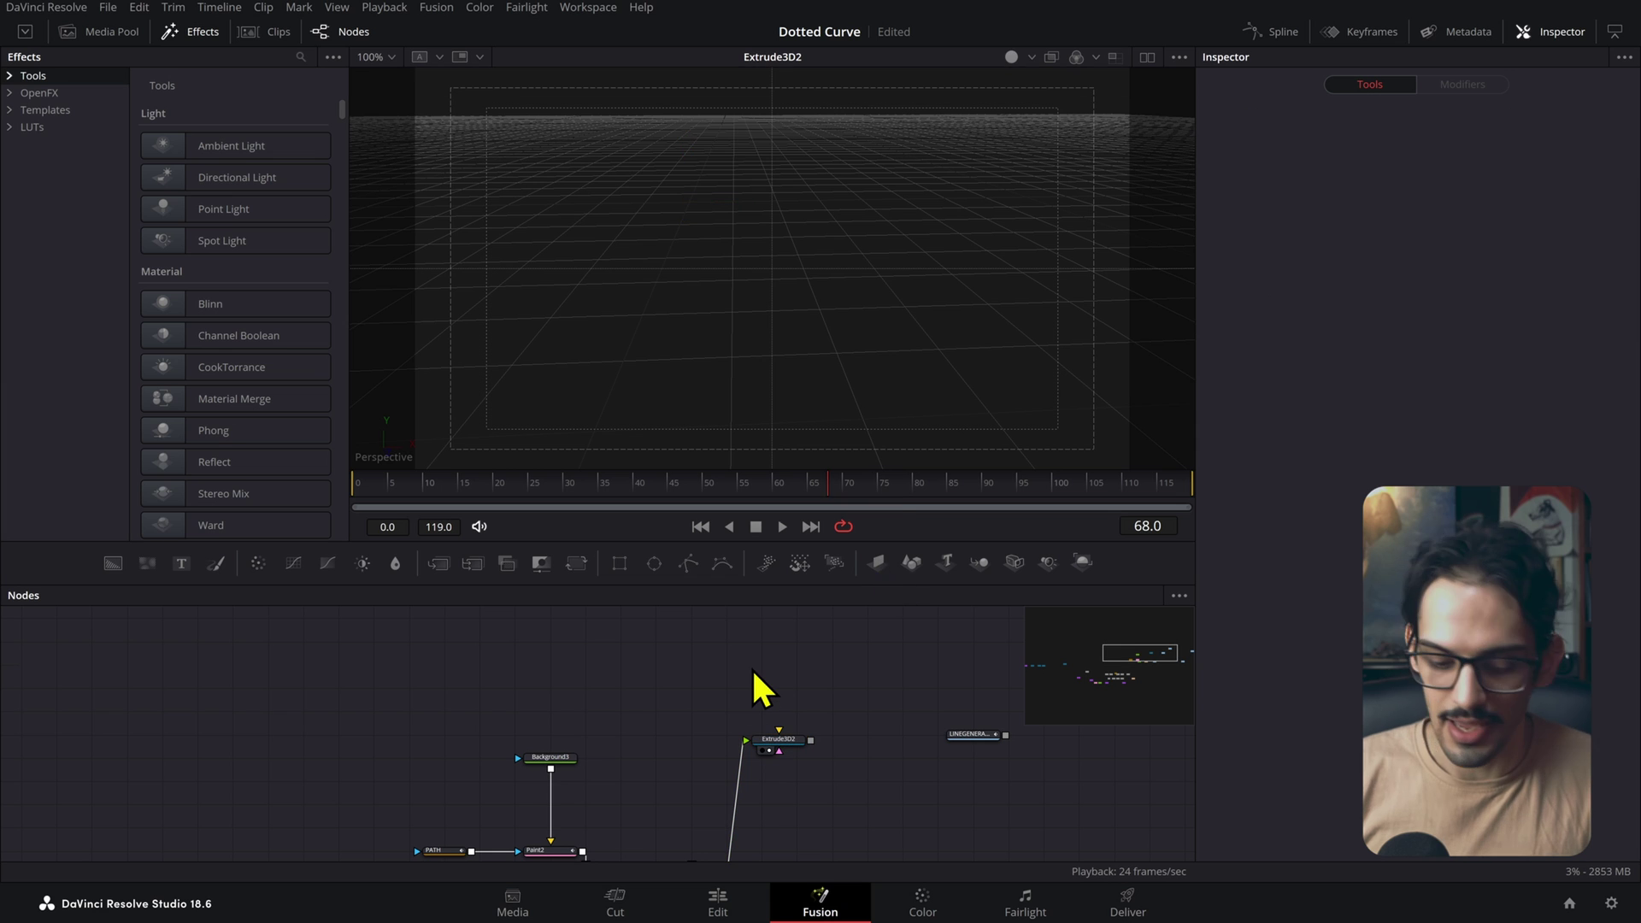
key(shift+space)
text(sre)
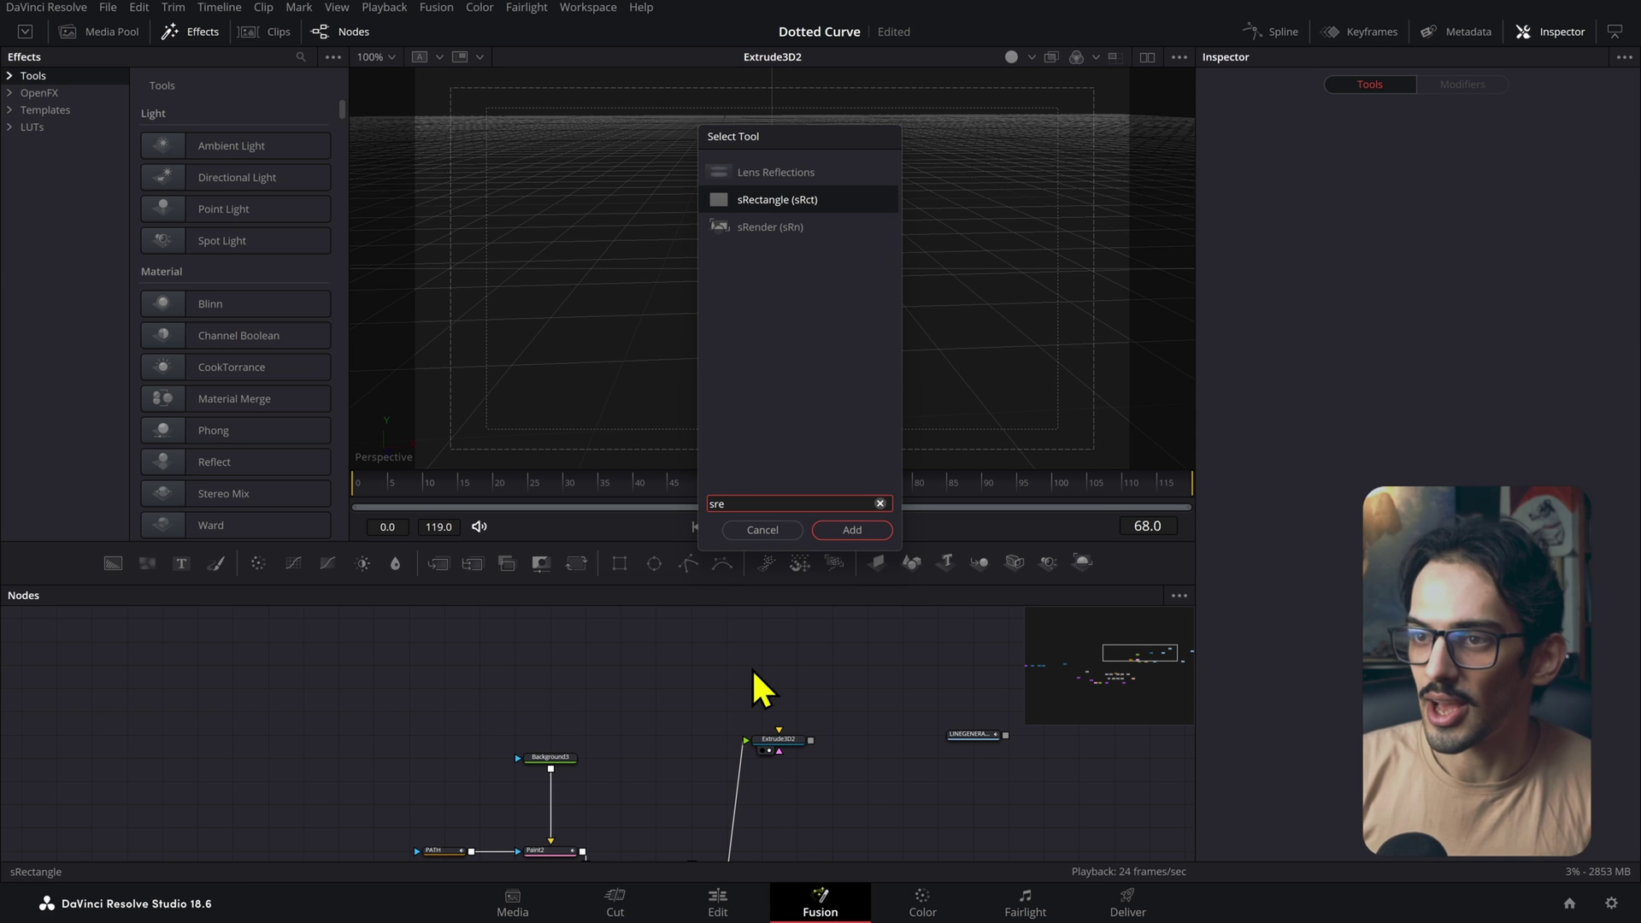
key(Return)
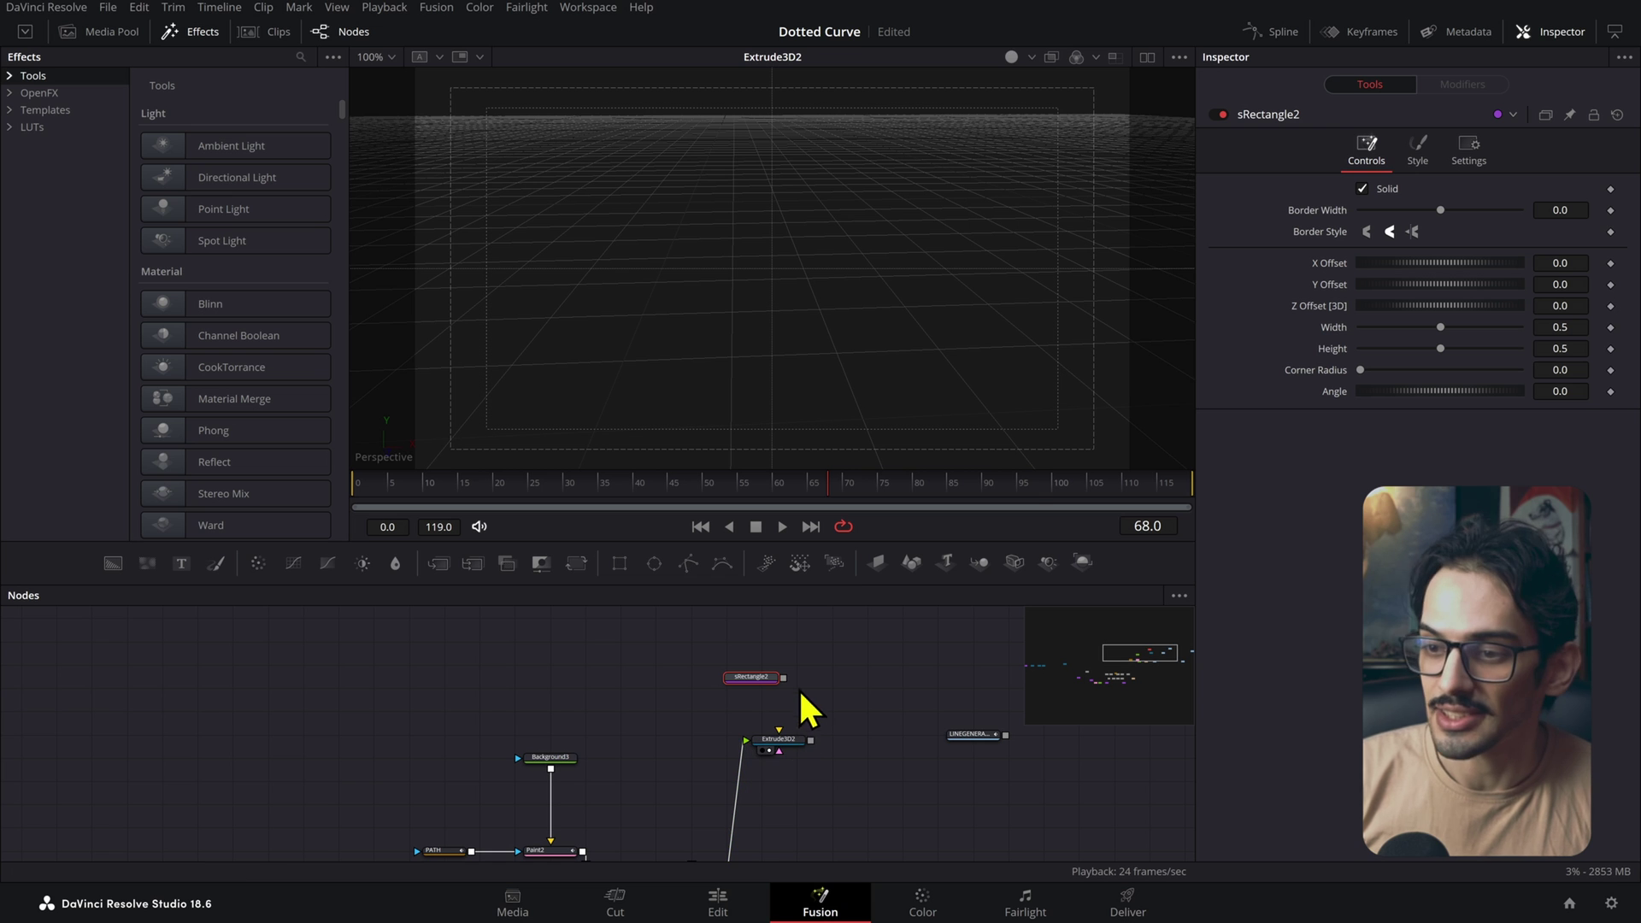
- Feed the sRectangle into the Extrude 3D node, frame the dotted line in the perspective view and raise its extrusion depth
drag(783, 681, 787, 743)
click(788, 744)
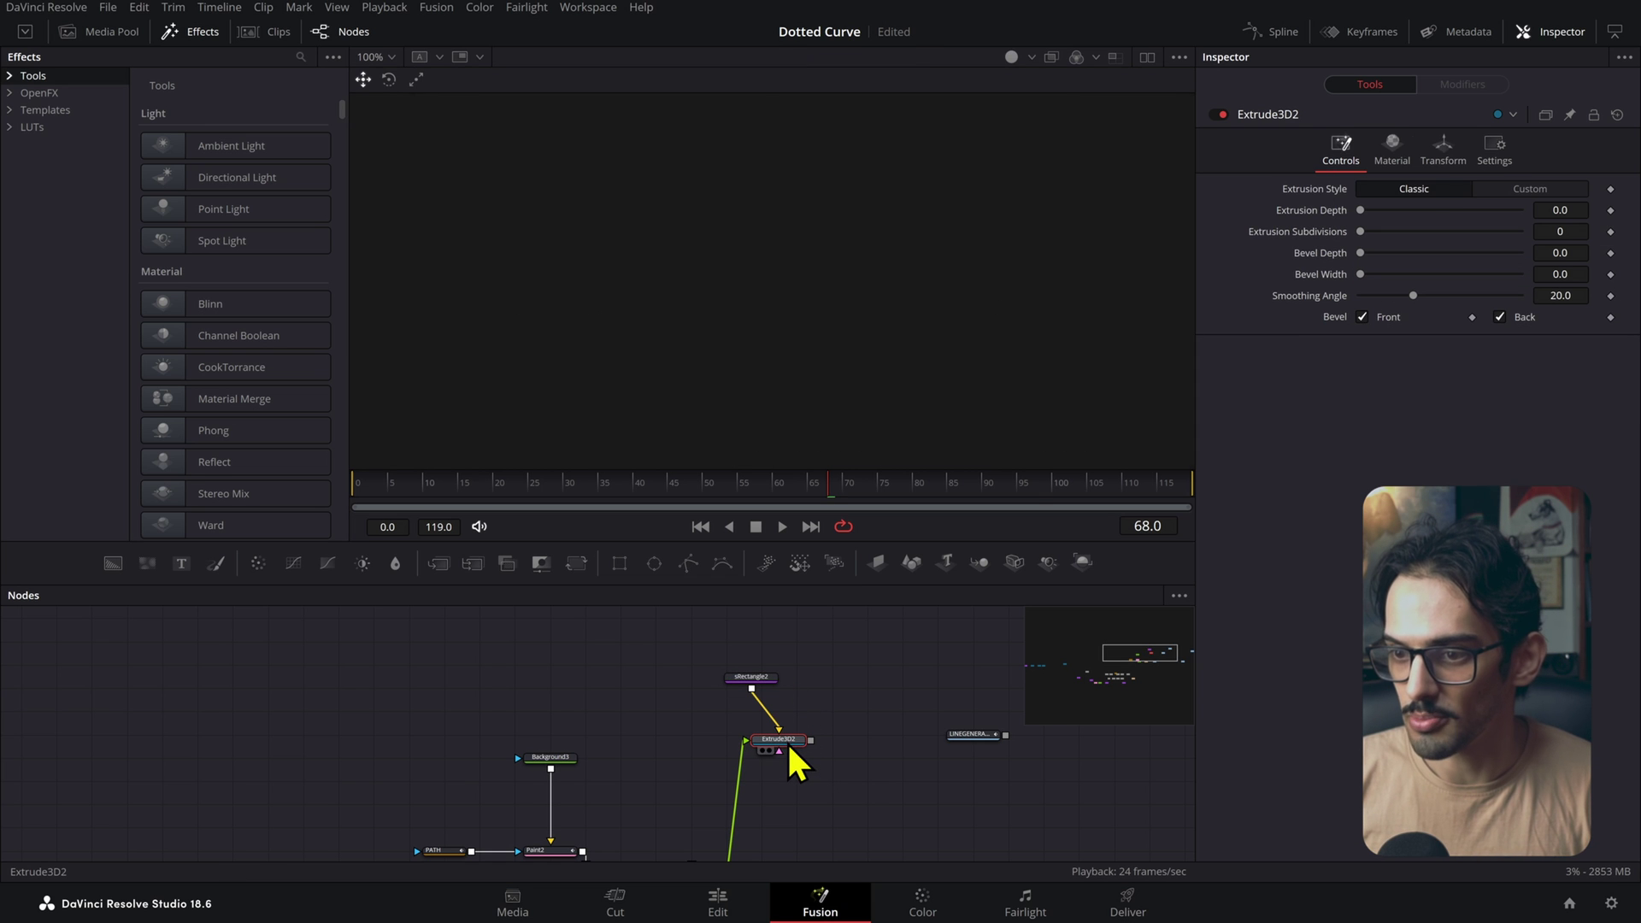
scroll(836, 243, up, 5)
scroll(667, 337, up, 4)
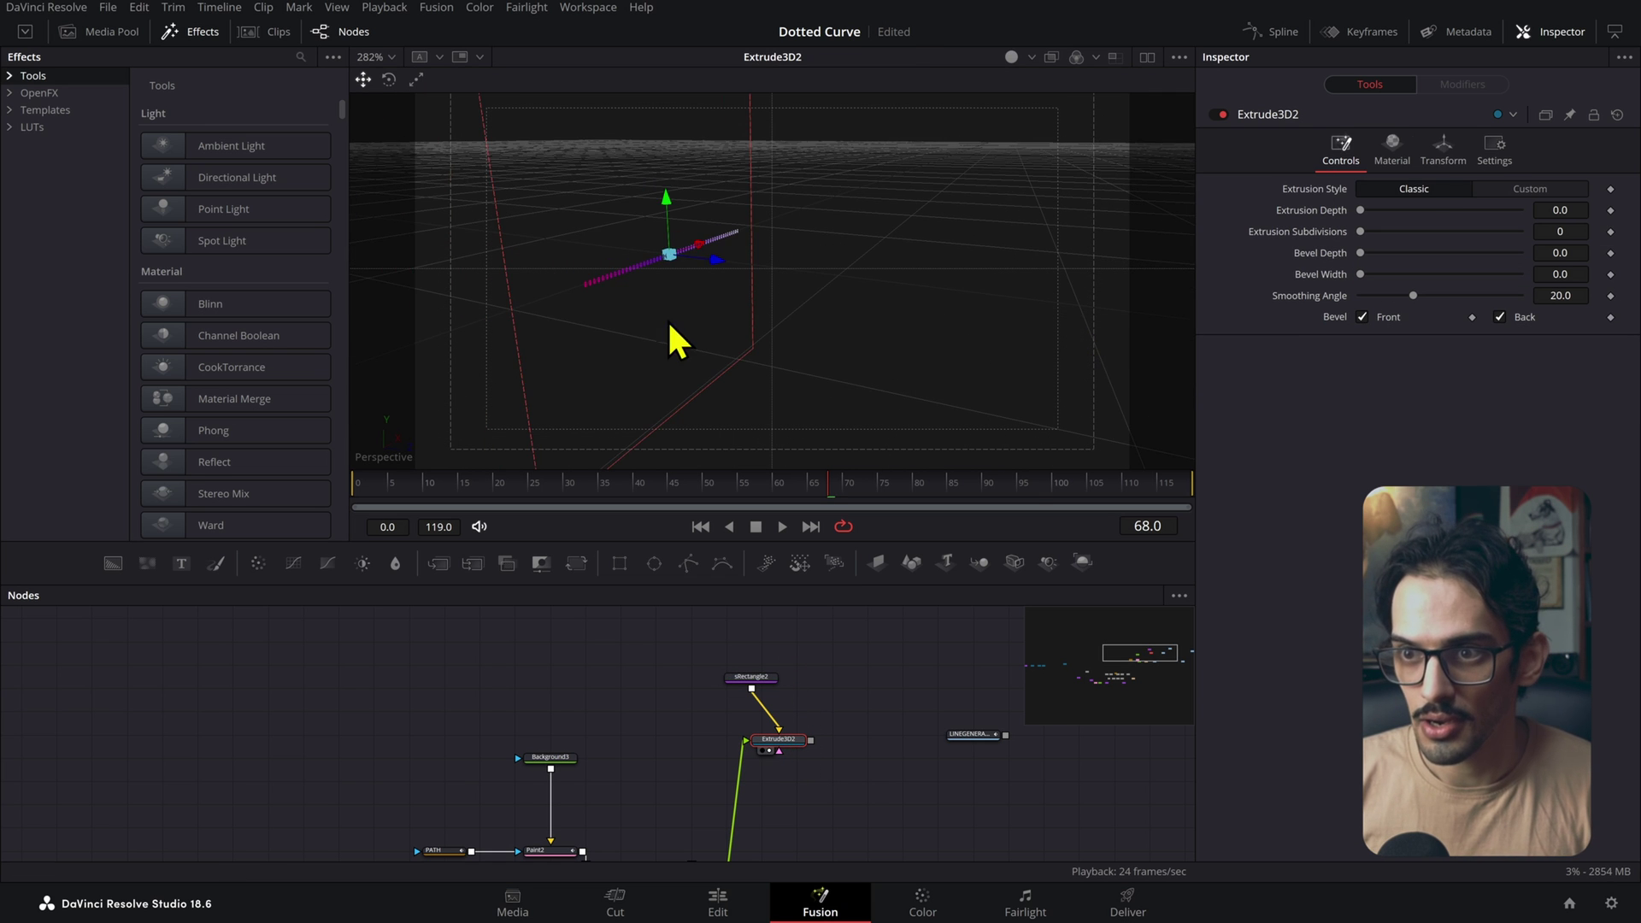
drag(818, 329, 867, 341)
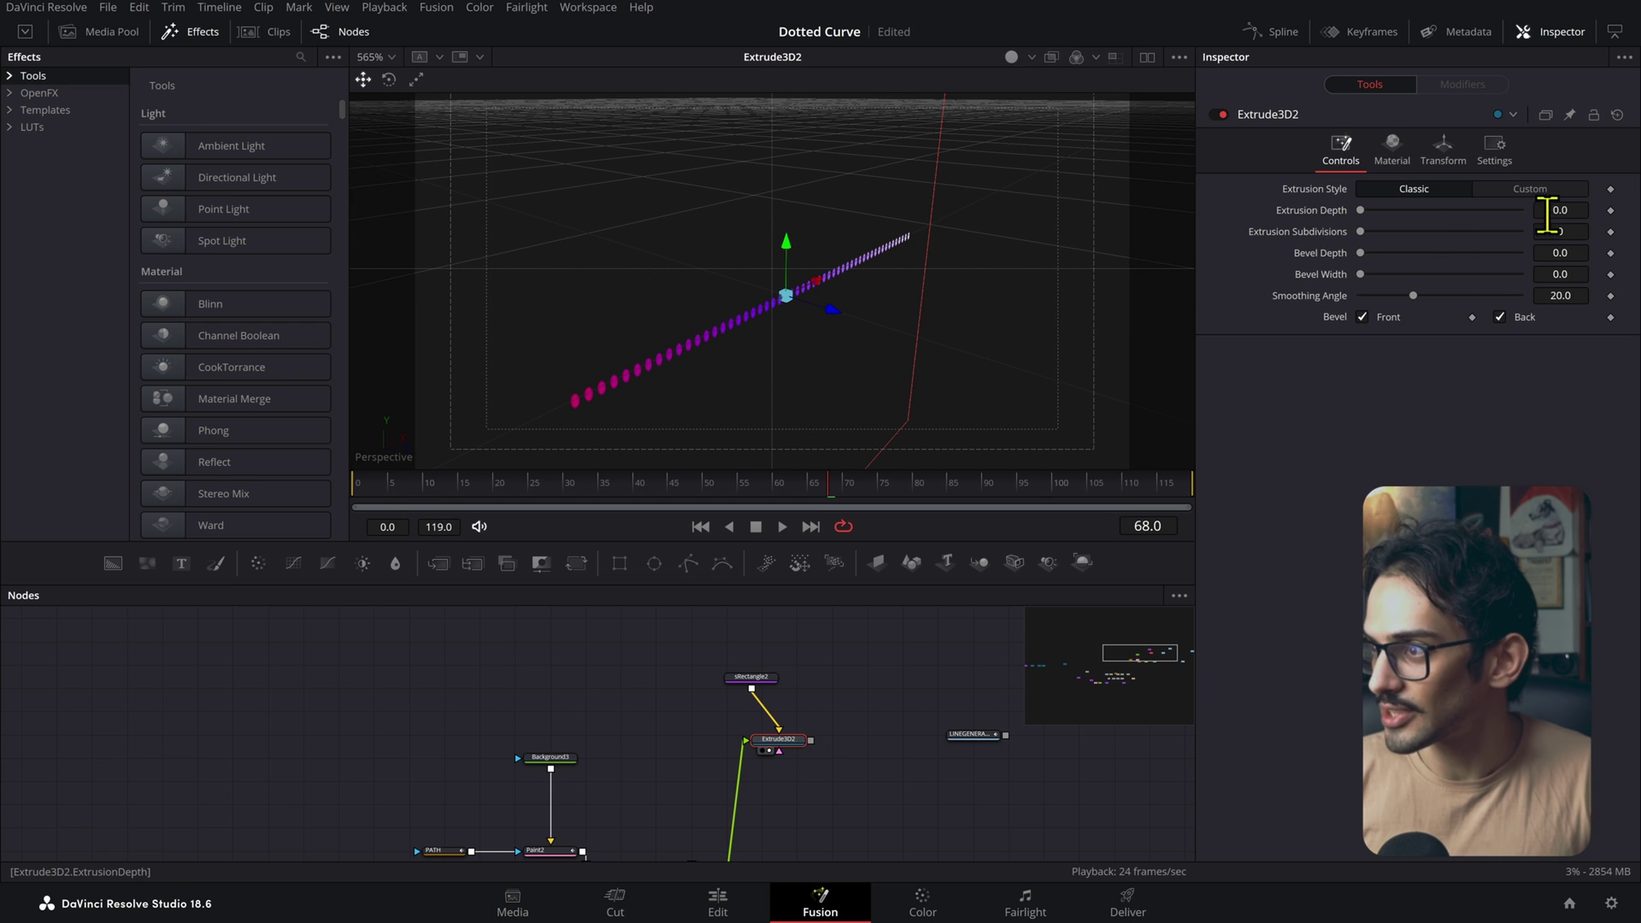
drag(1547, 215, 1587, 215)
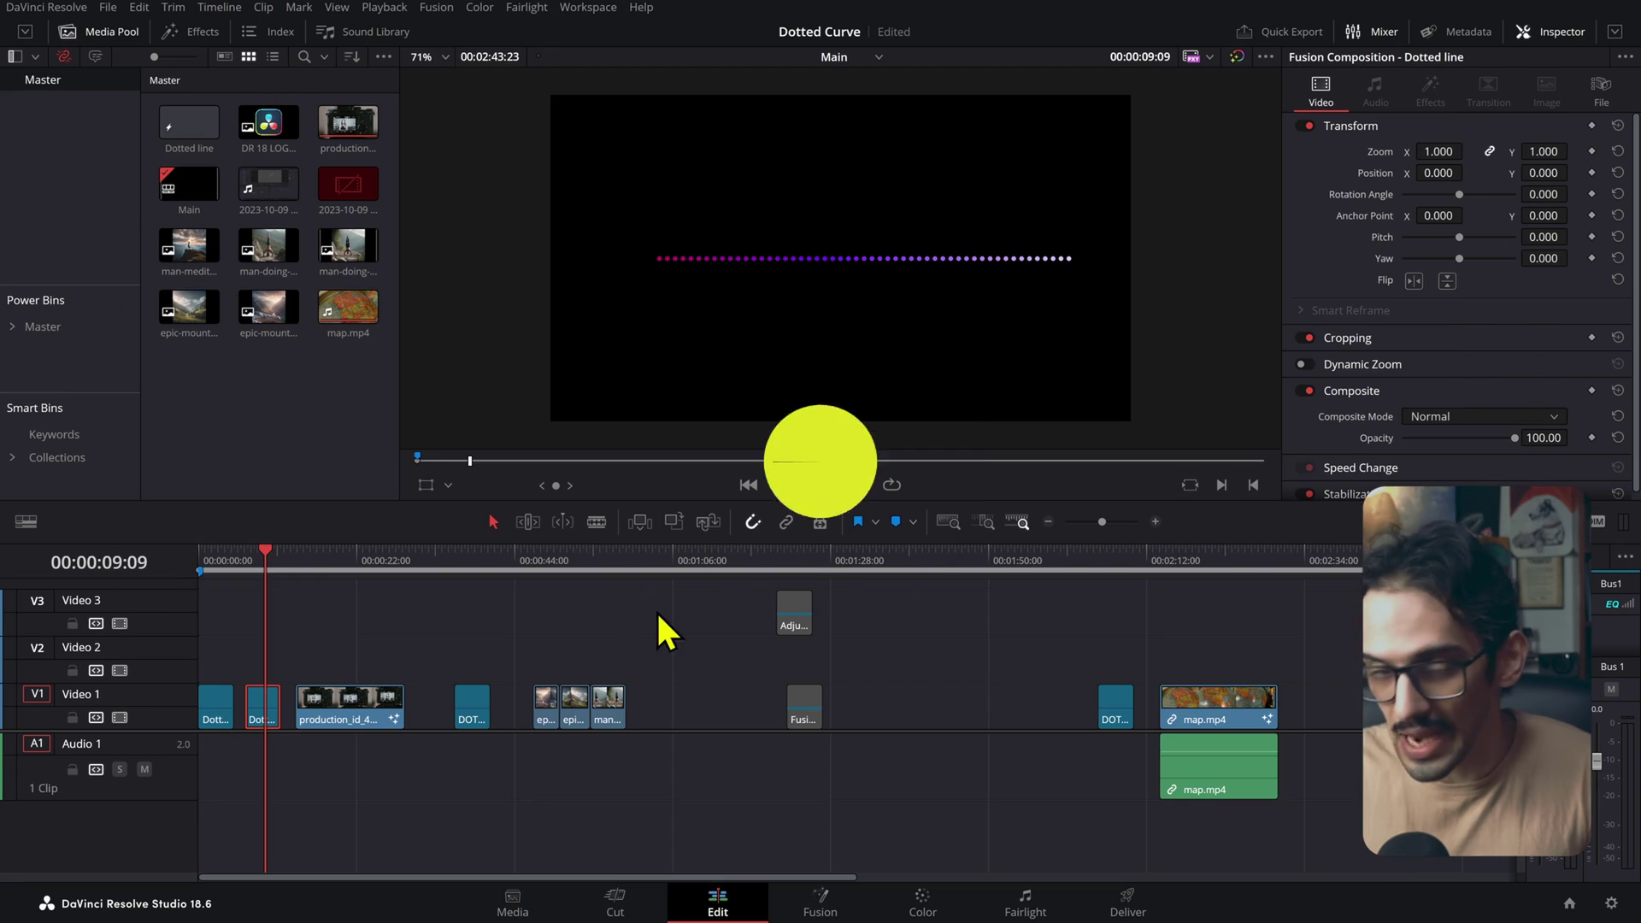
- Preview the mountain clip at 00:00:46:17 on the Edit page's timeline, and scrub through the dotted-line clip just before map.mp4
click(535, 564)
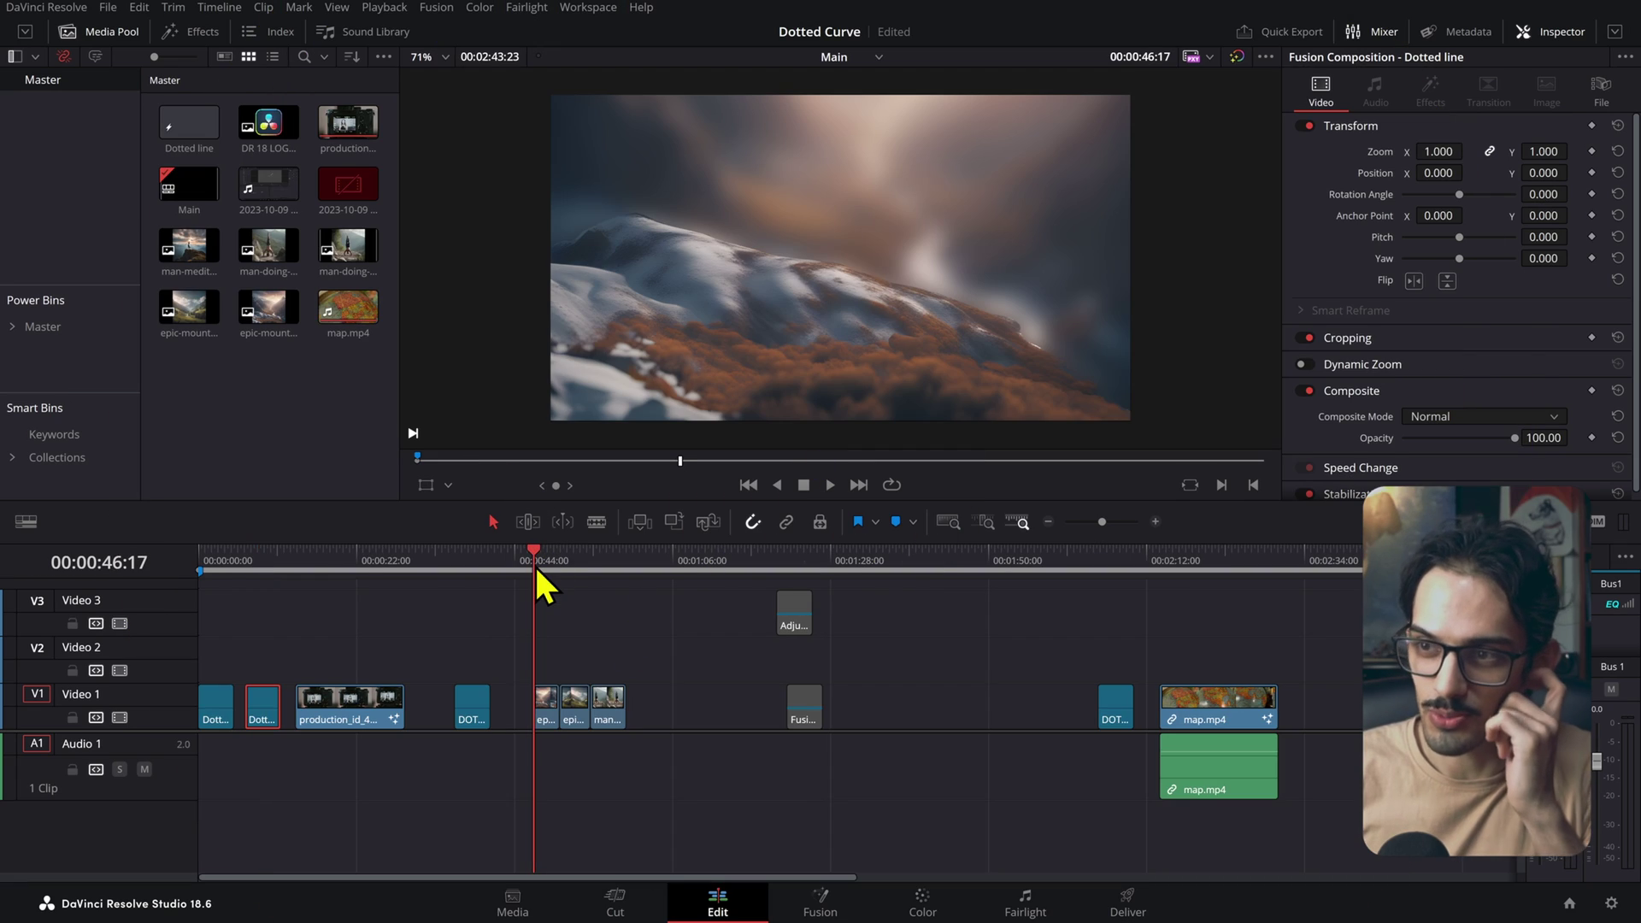
drag(539, 567, 537, 569)
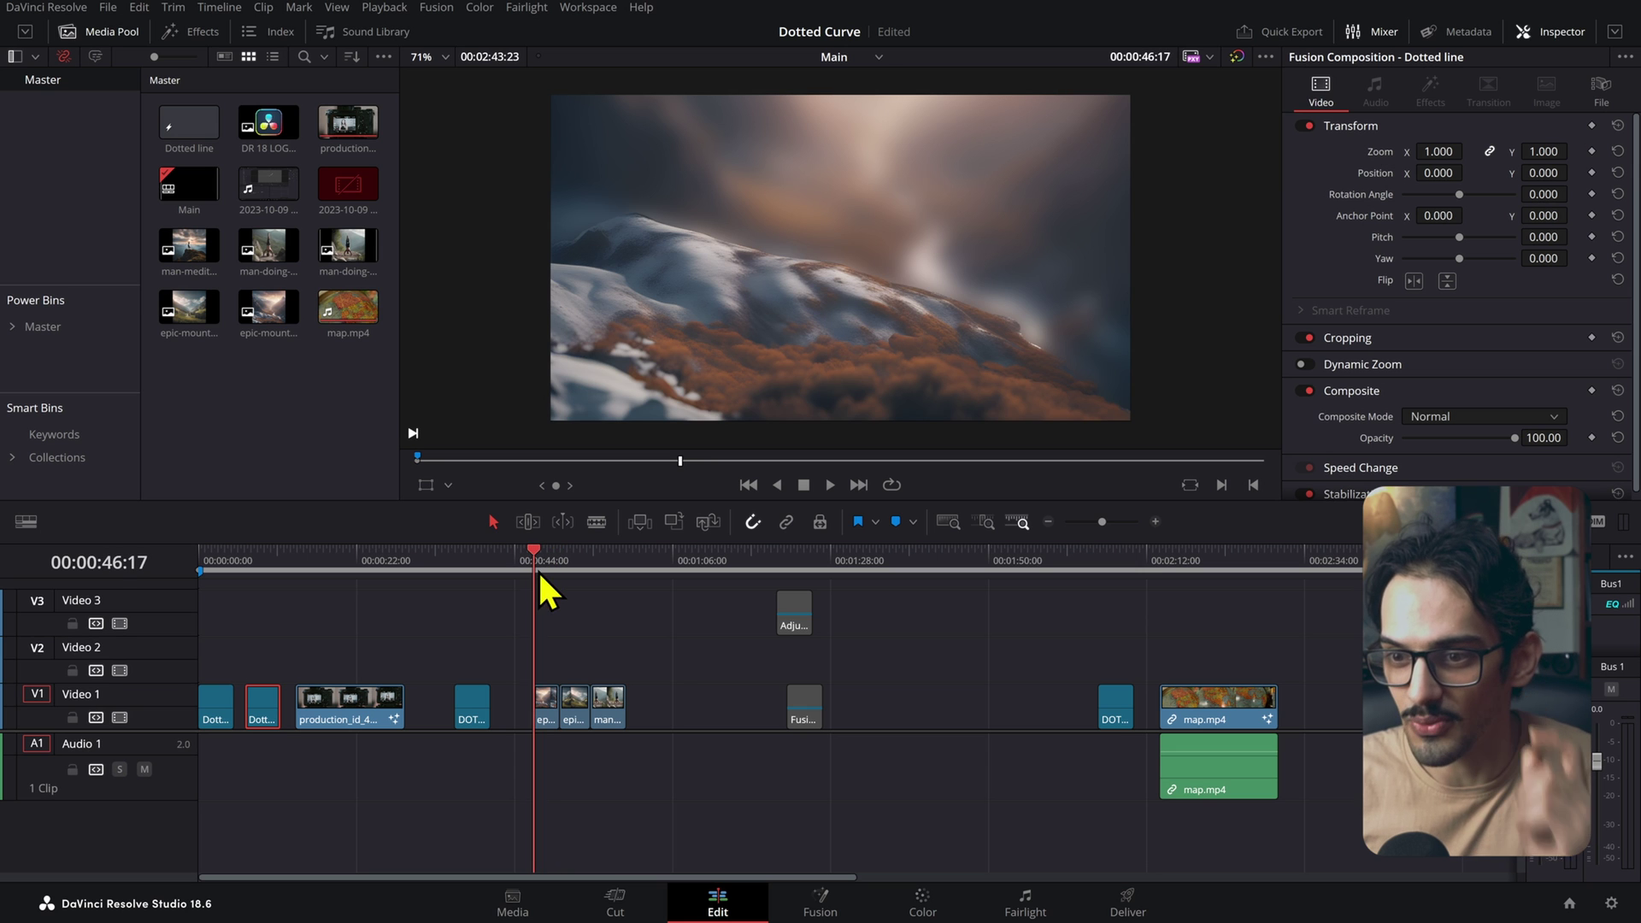
key(space)
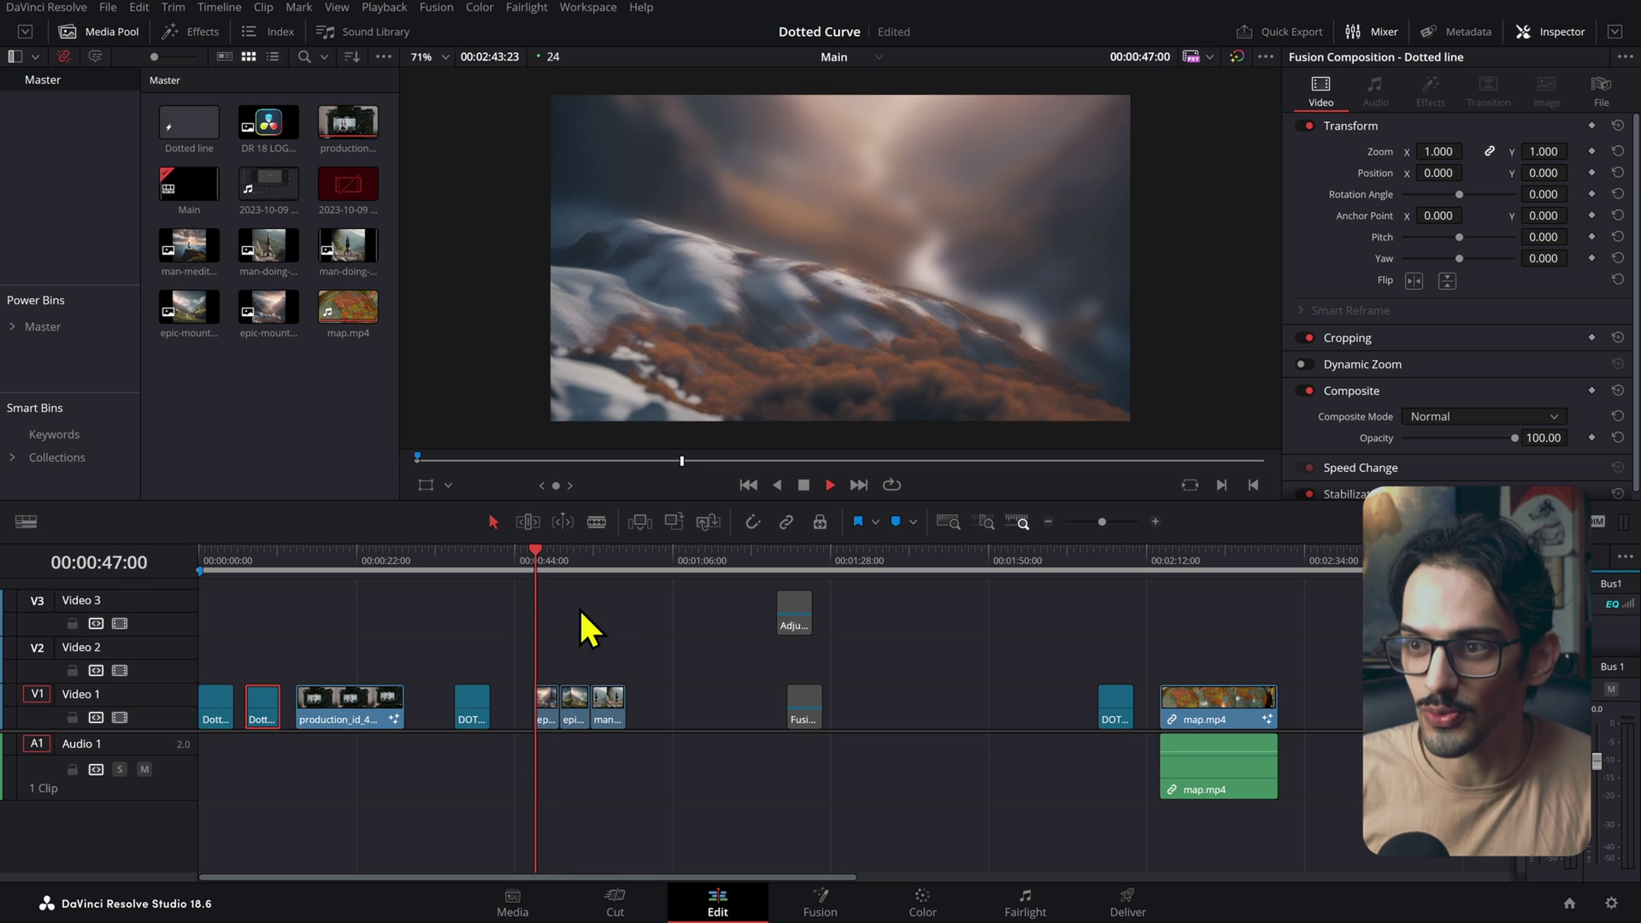
drag(555, 564, 862, 588)
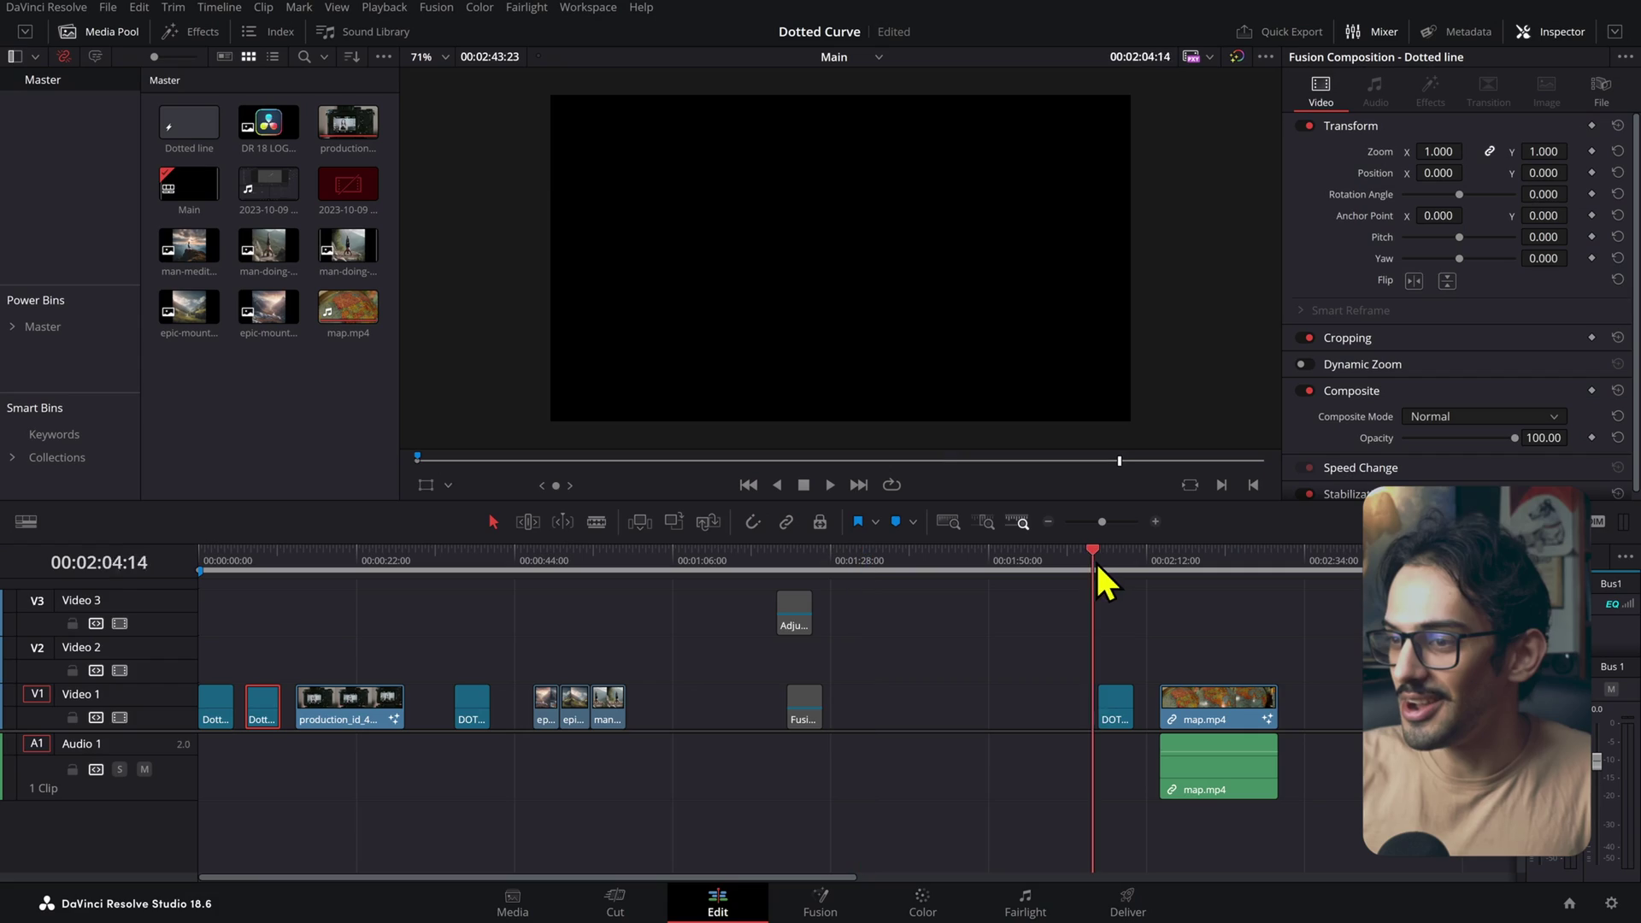
drag(1095, 561, 1126, 560)
scroll(1083, 607, right, 3)
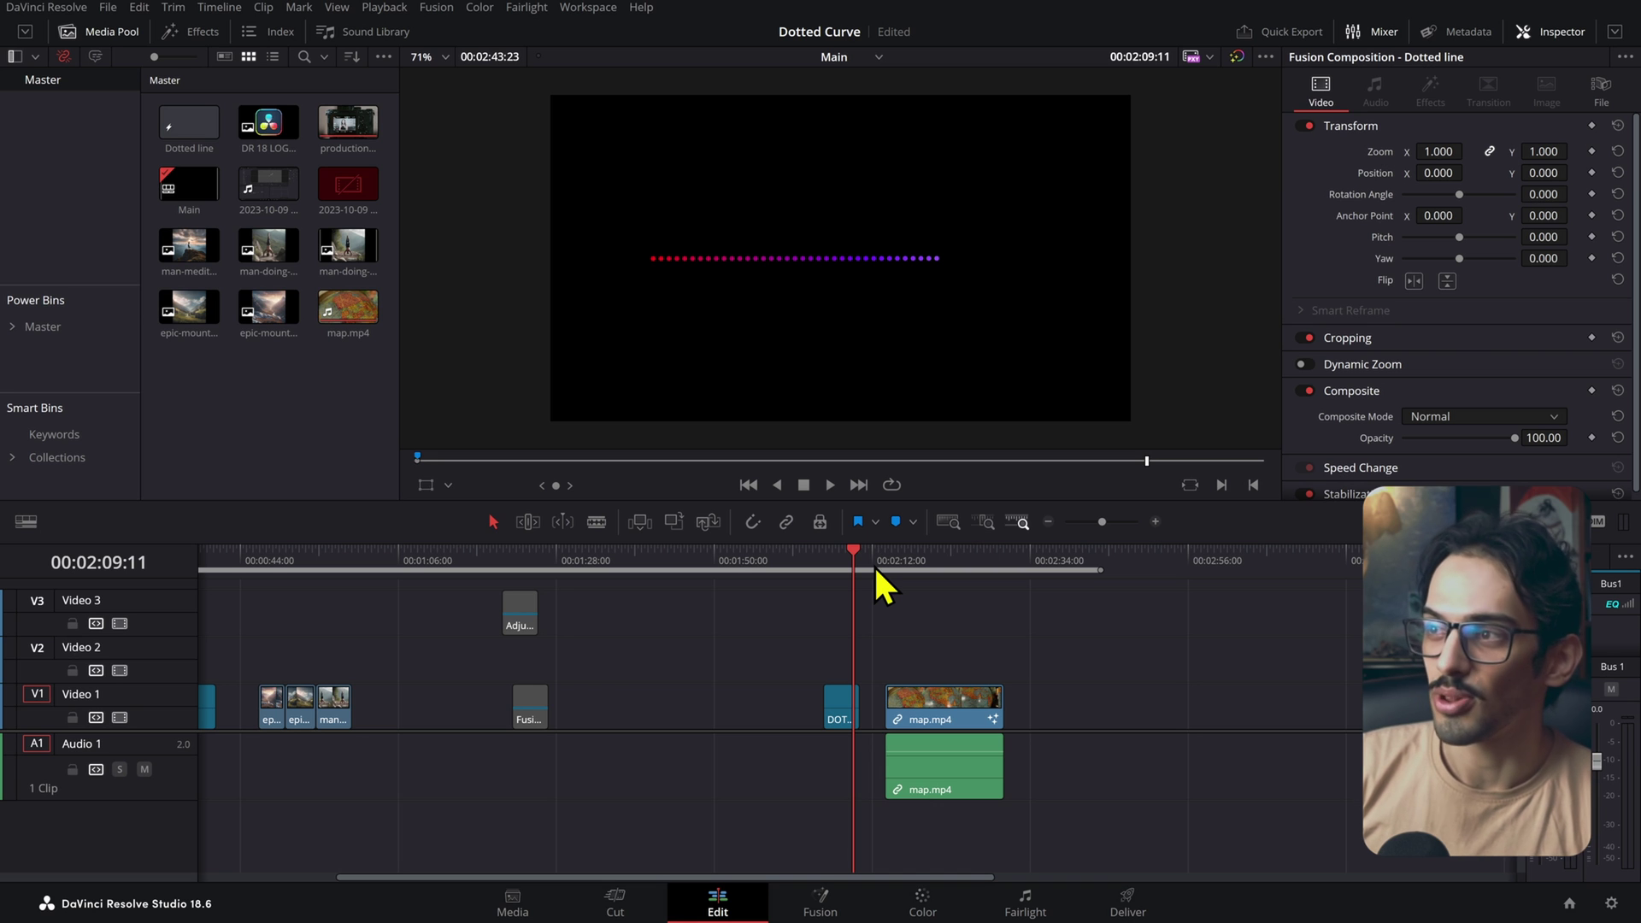
- Add the DOT LINE GENERATOR - SUALVI from the SUALVI generators to Video 1, just after map.mp4
click(207, 36)
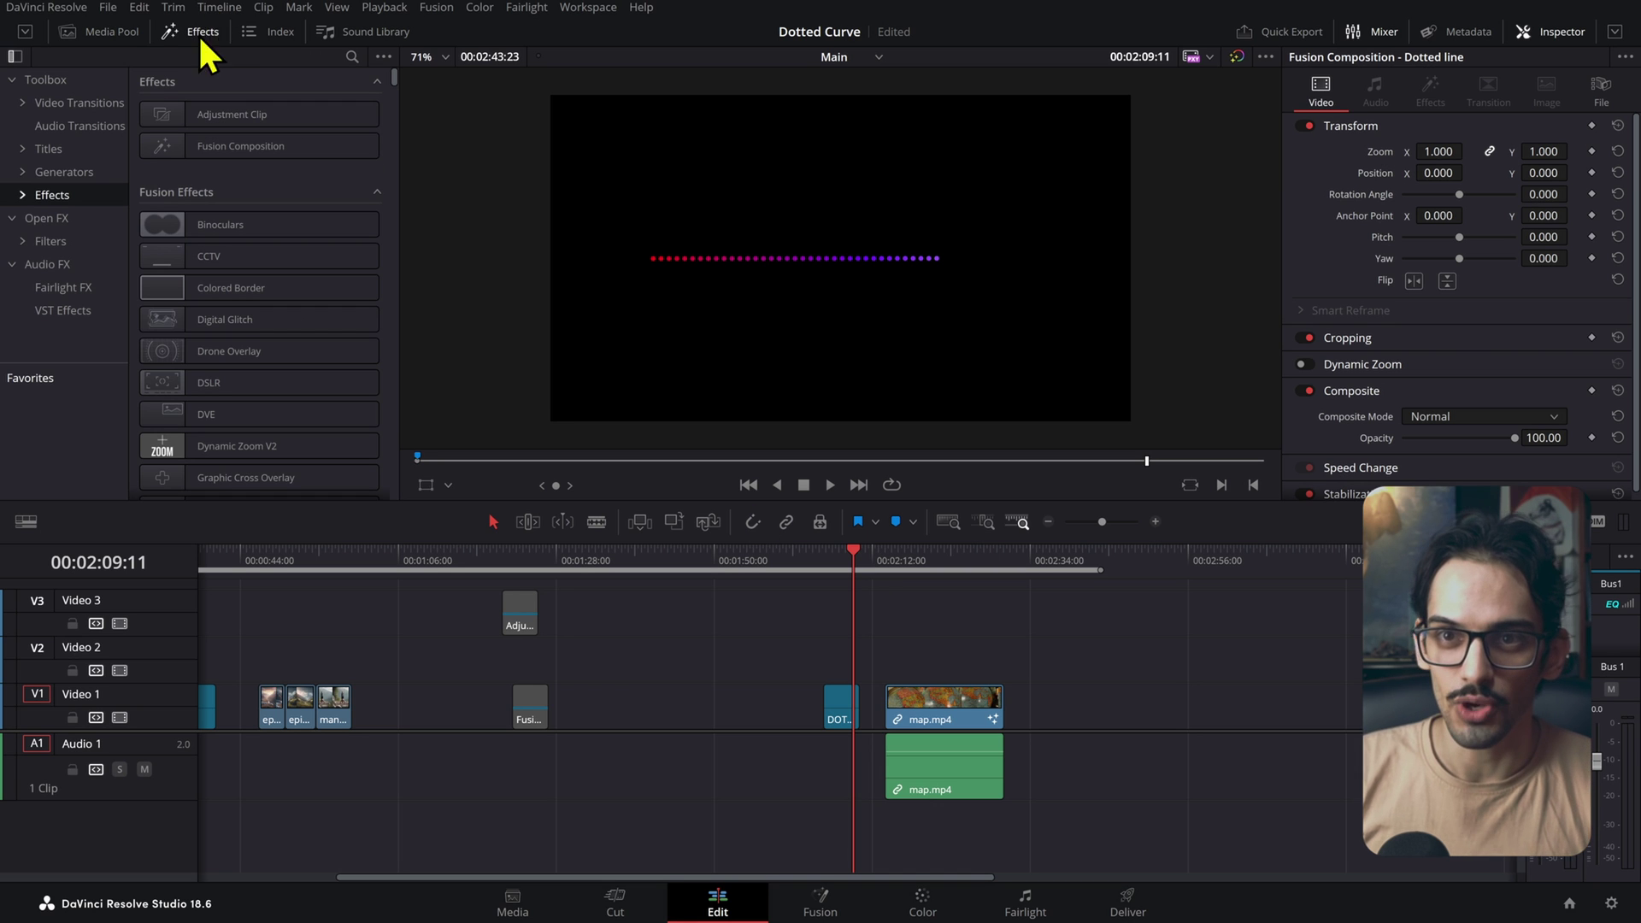
click(23, 172)
click(48, 172)
click(51, 265)
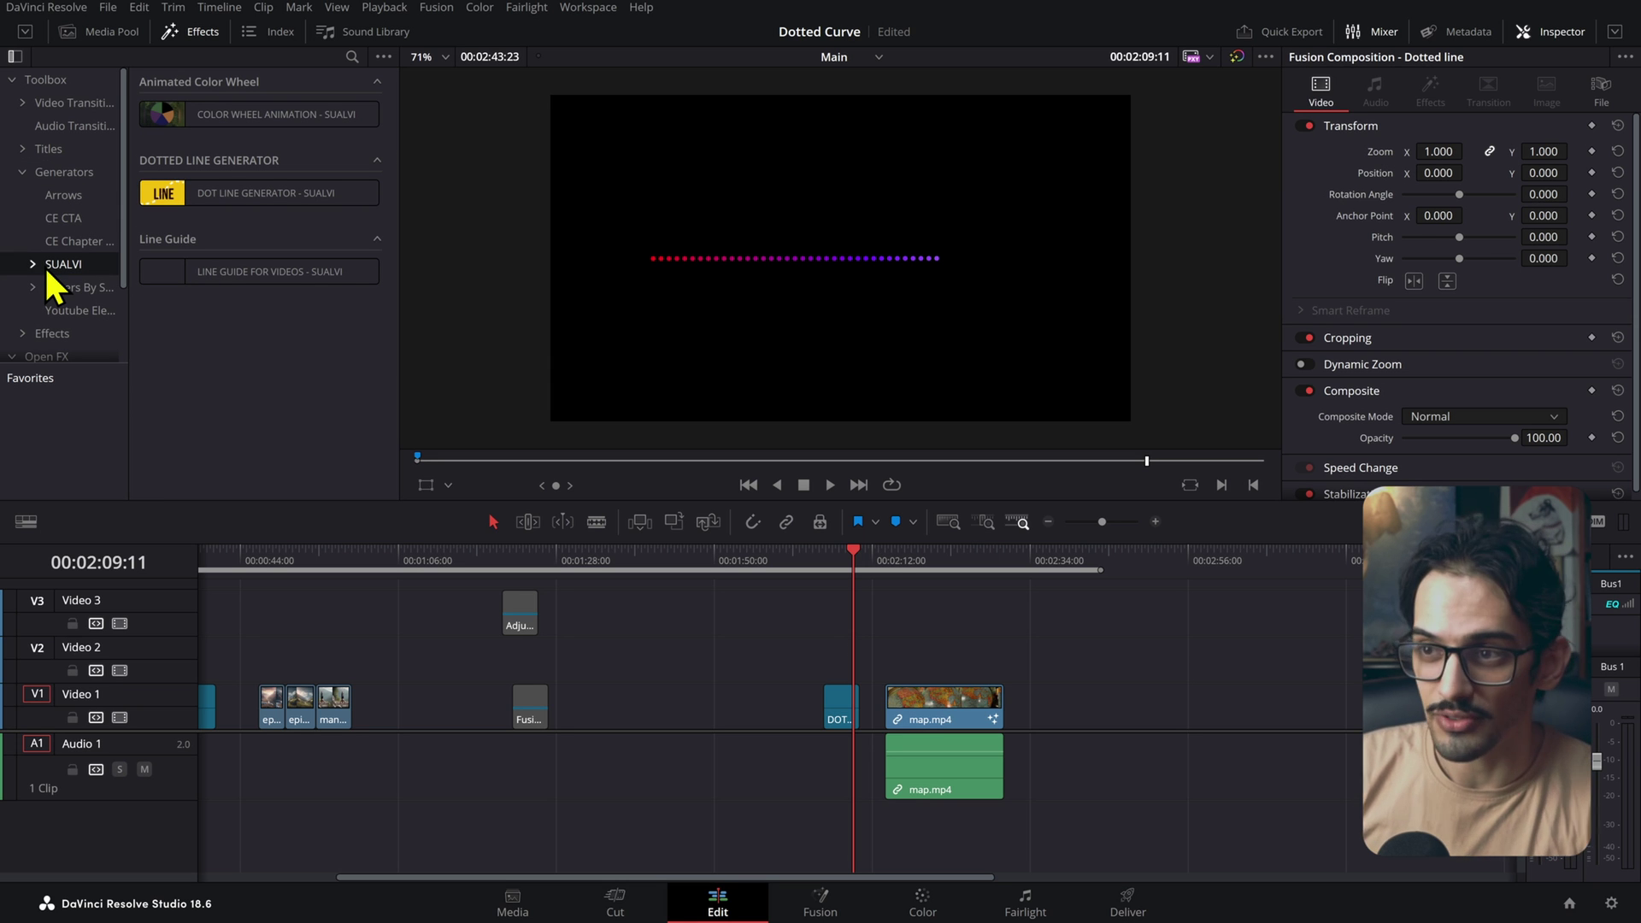
scroll(940, 637, right, 4)
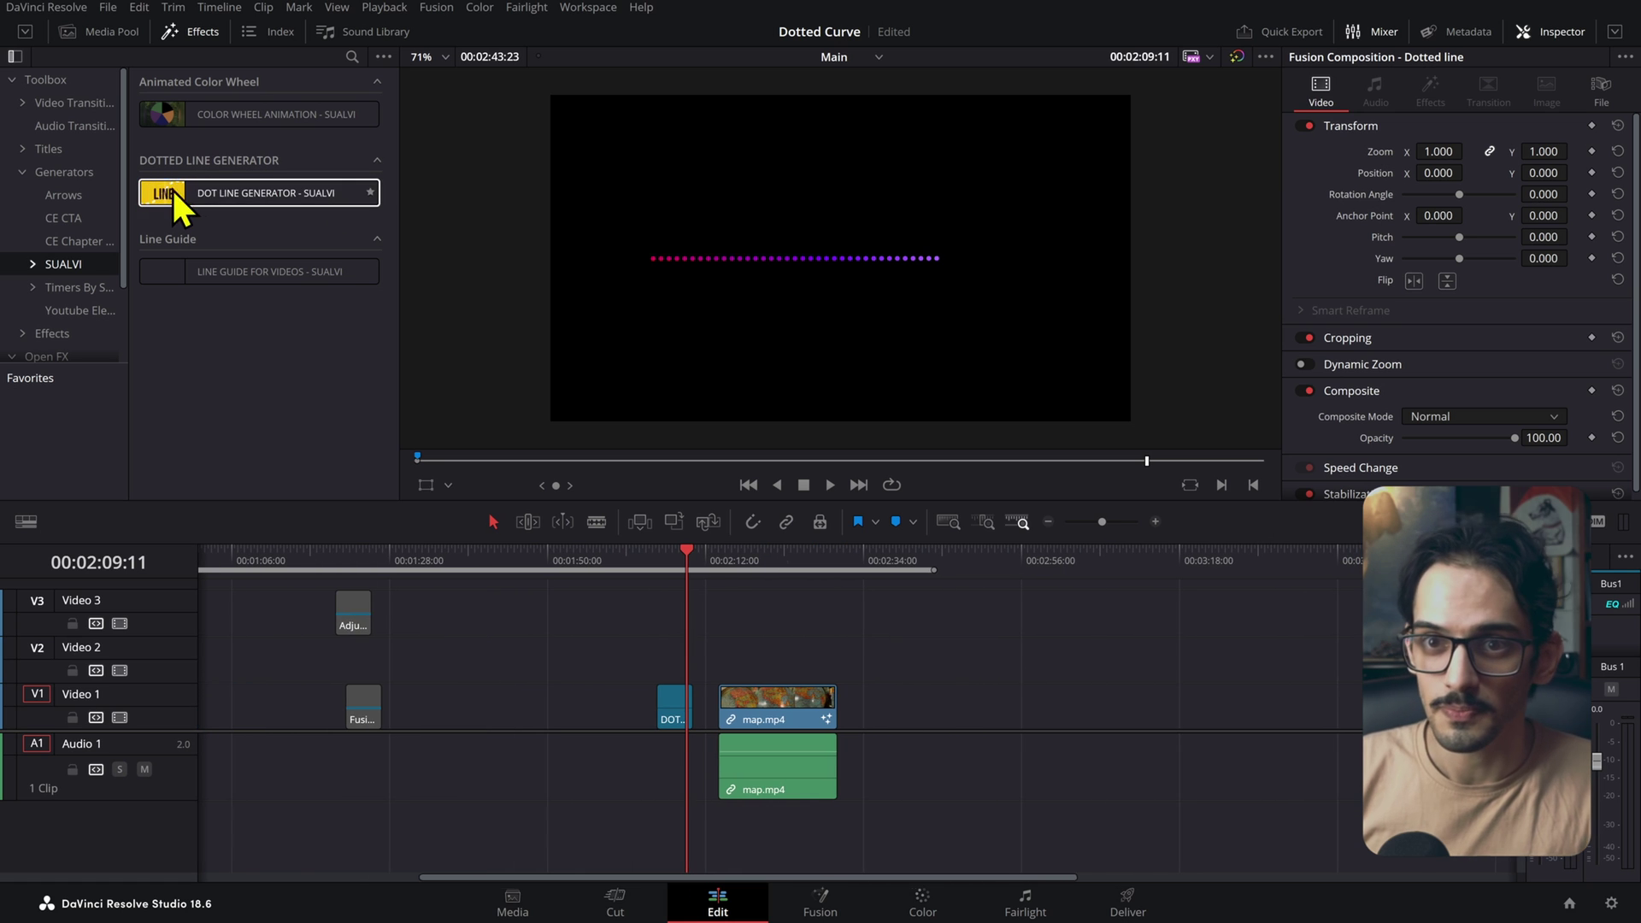
drag(176, 208, 898, 708)
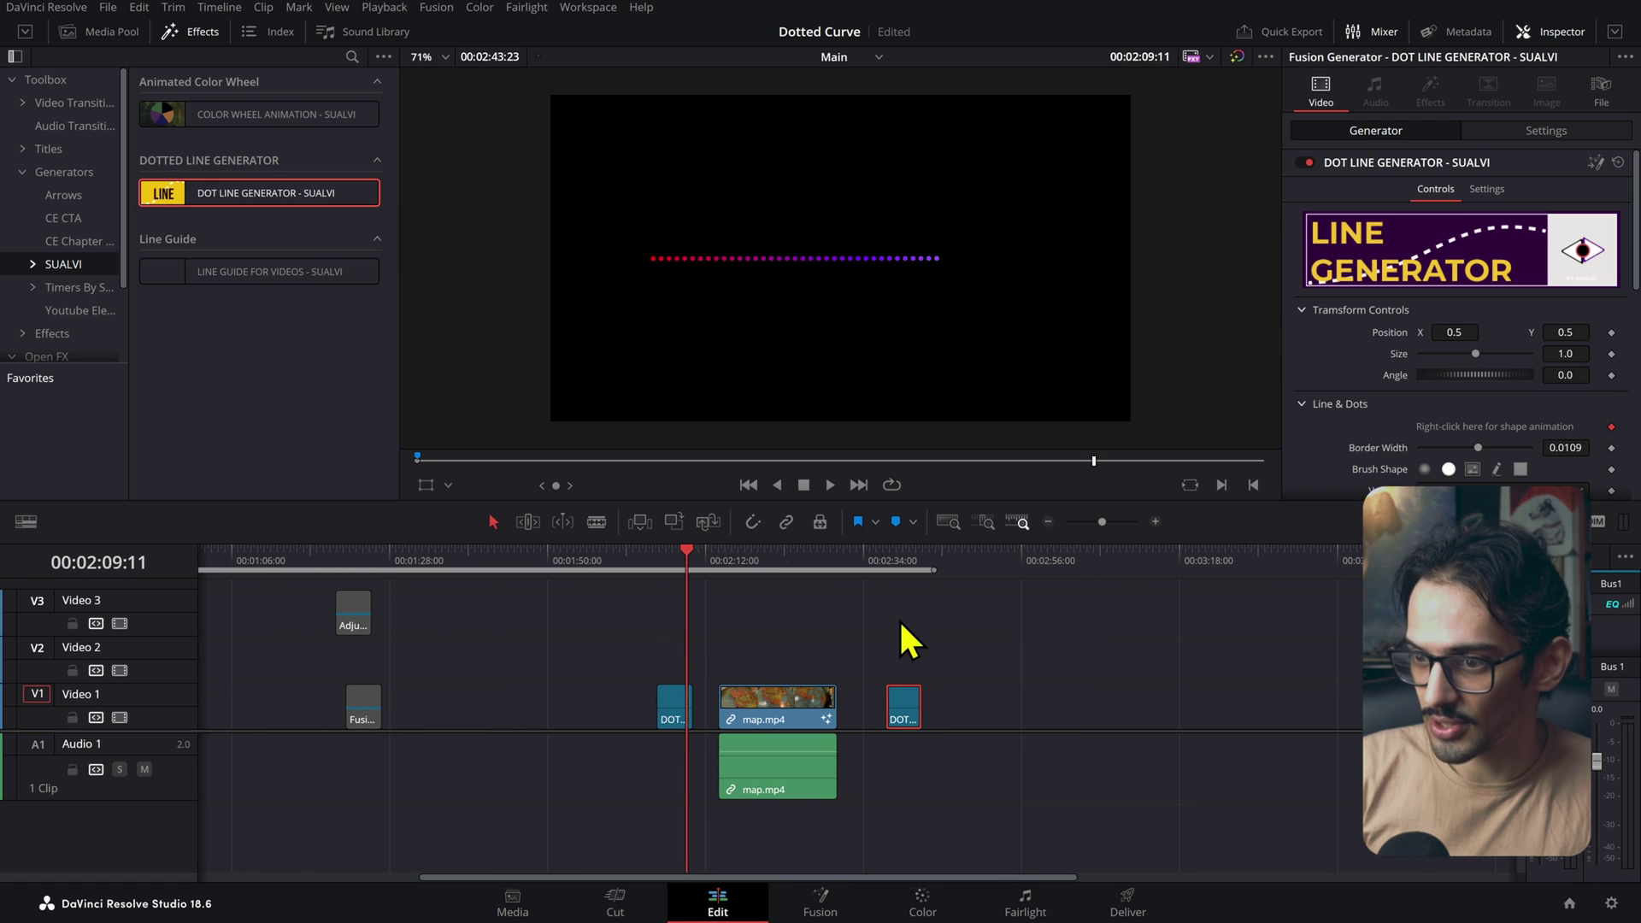
- Place the dot line generator clip on Video 2 above the end of map.mp4 and park the playhead at 00:02:28:01
click(896, 561)
drag(896, 560, 805, 658)
drag(814, 566, 820, 567)
- Show the Fusion Overlay for the generator clip and expand the Inspector to full height to see its controls
click(446, 484)
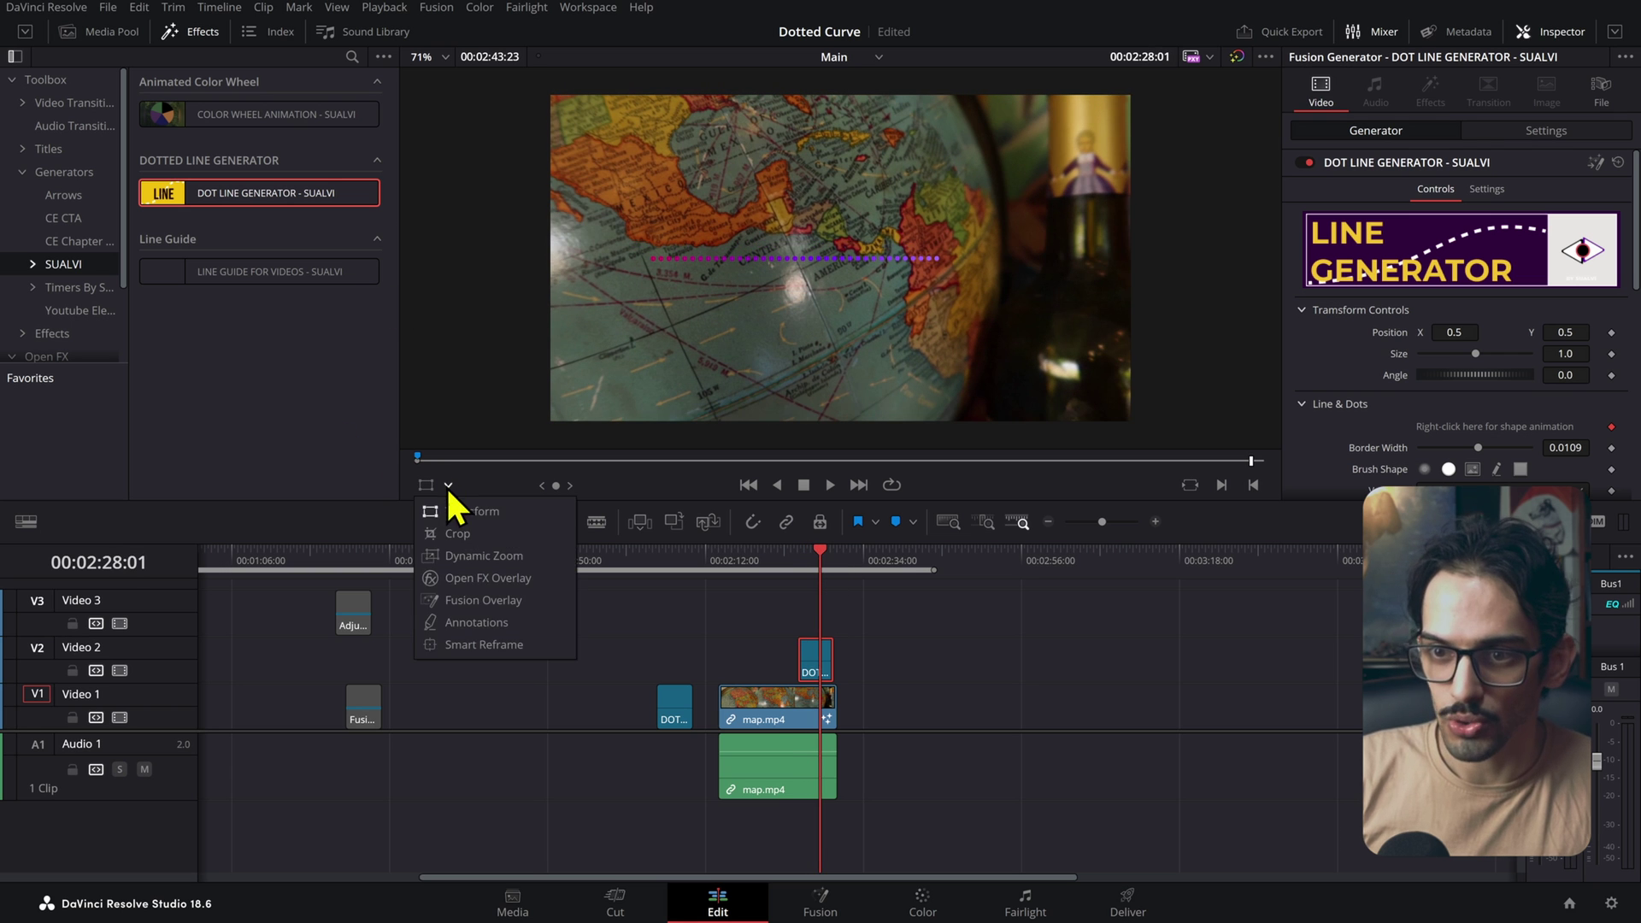
click(479, 600)
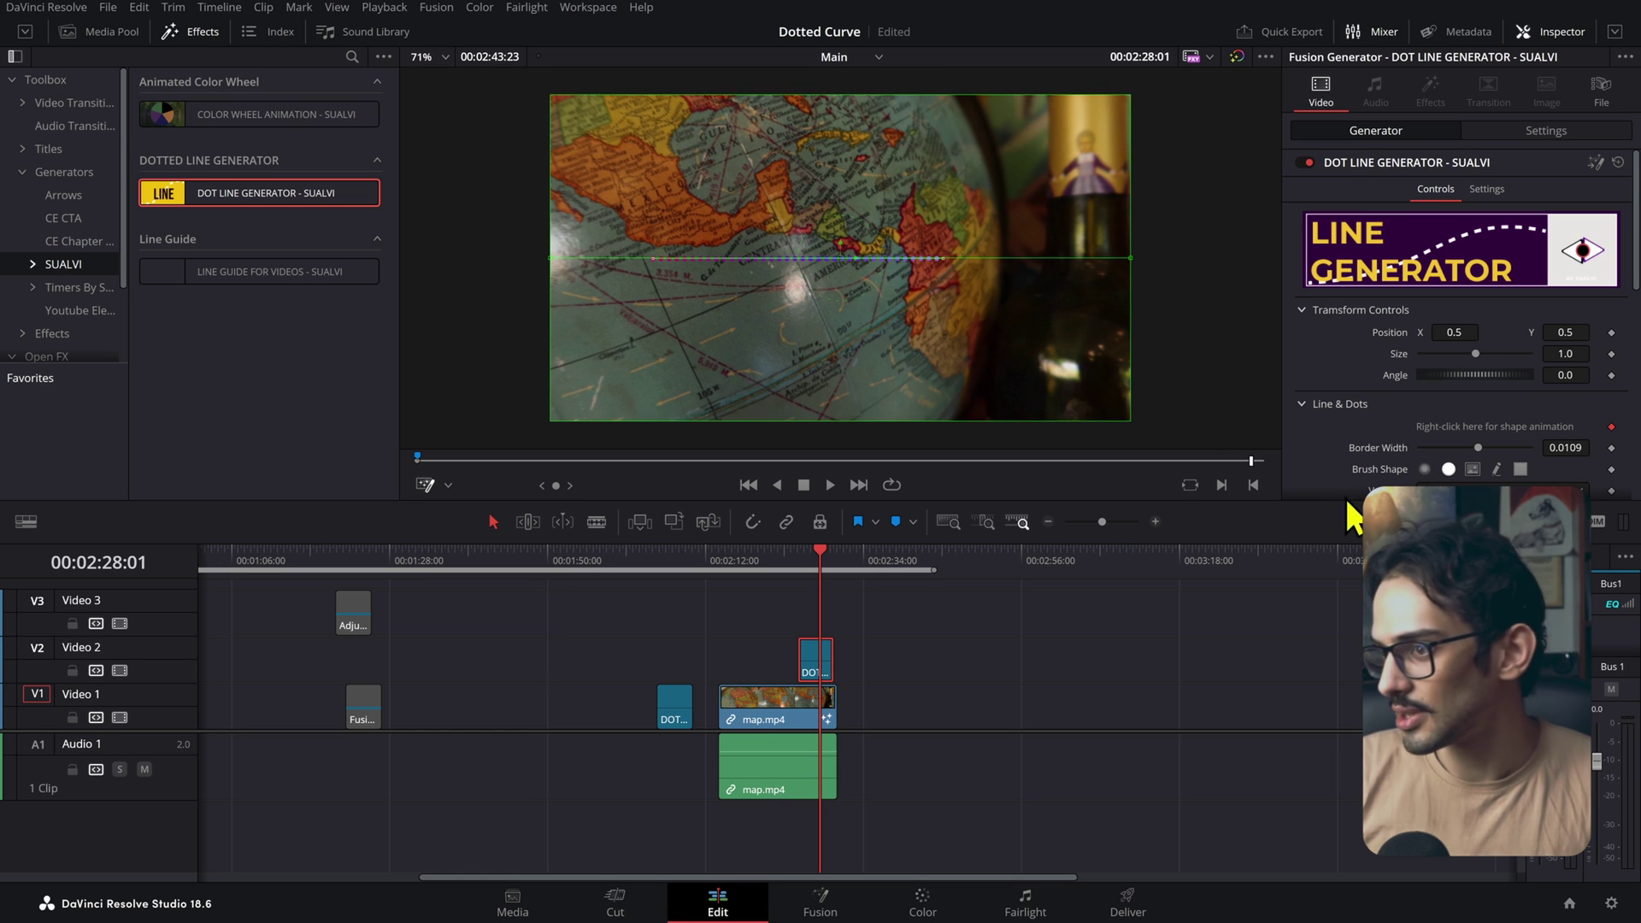
click(1615, 34)
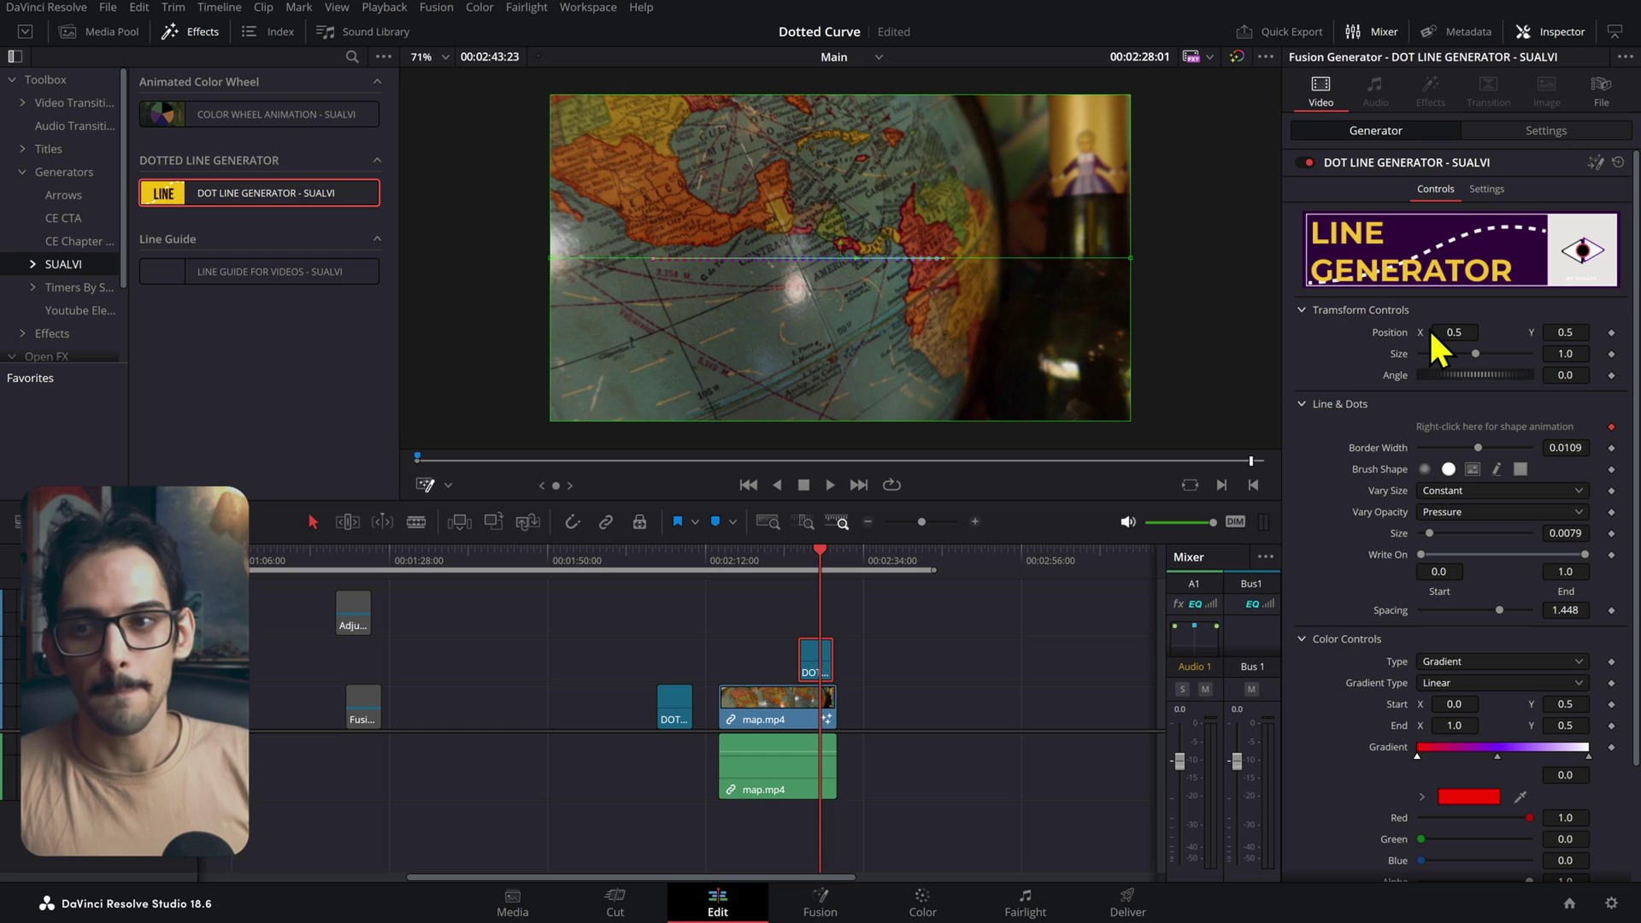
scroll(1451, 412, down, 1)
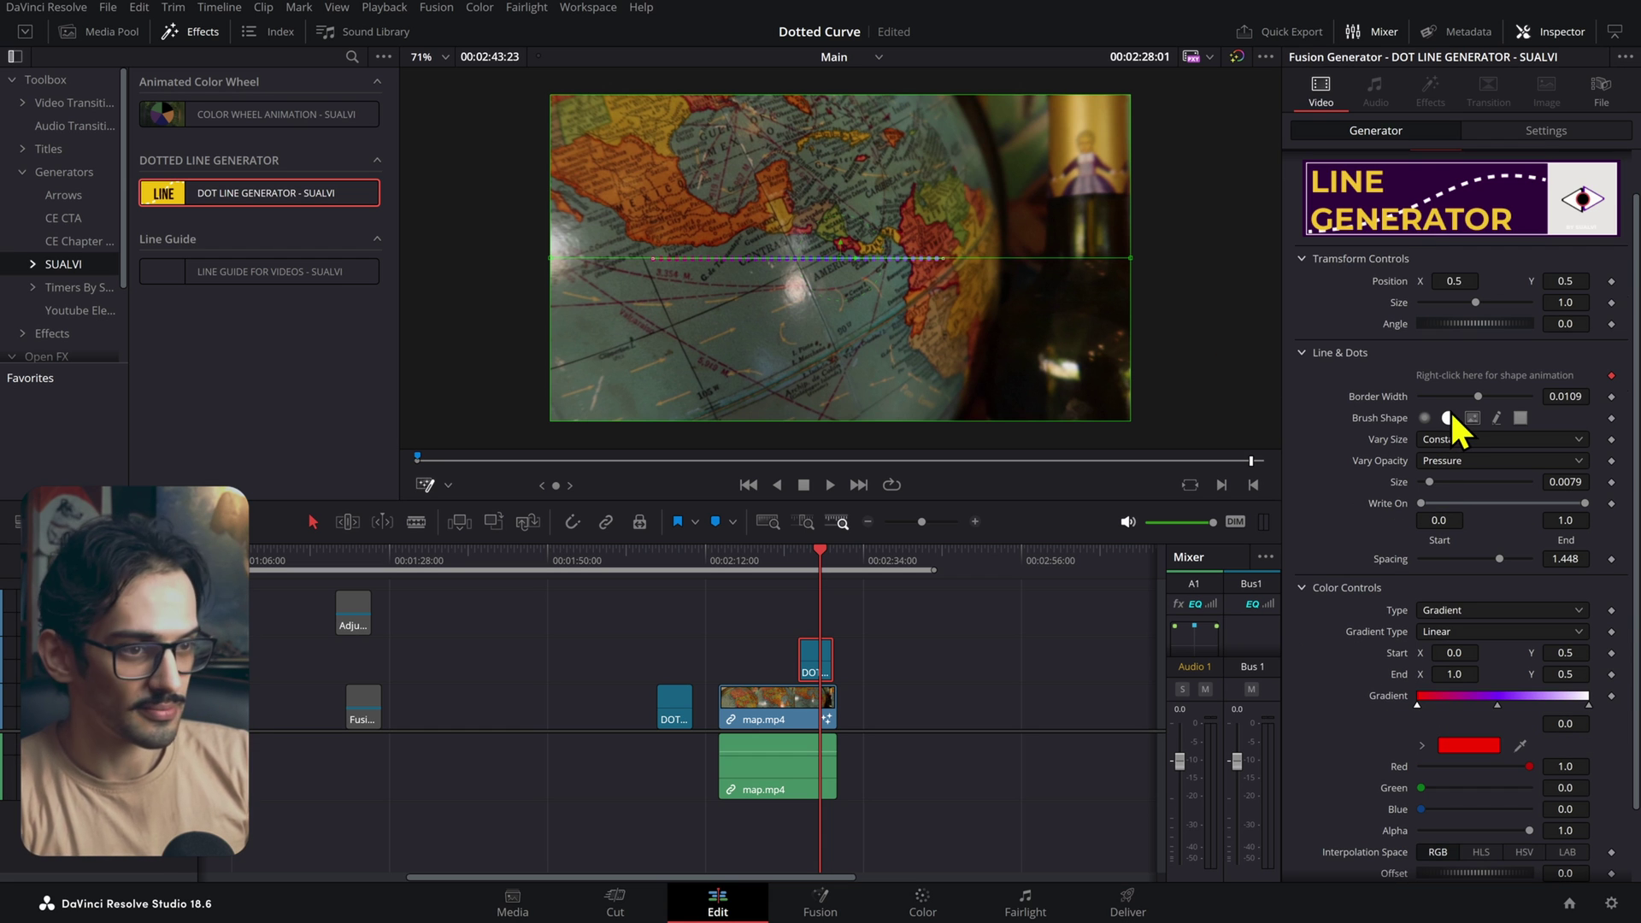
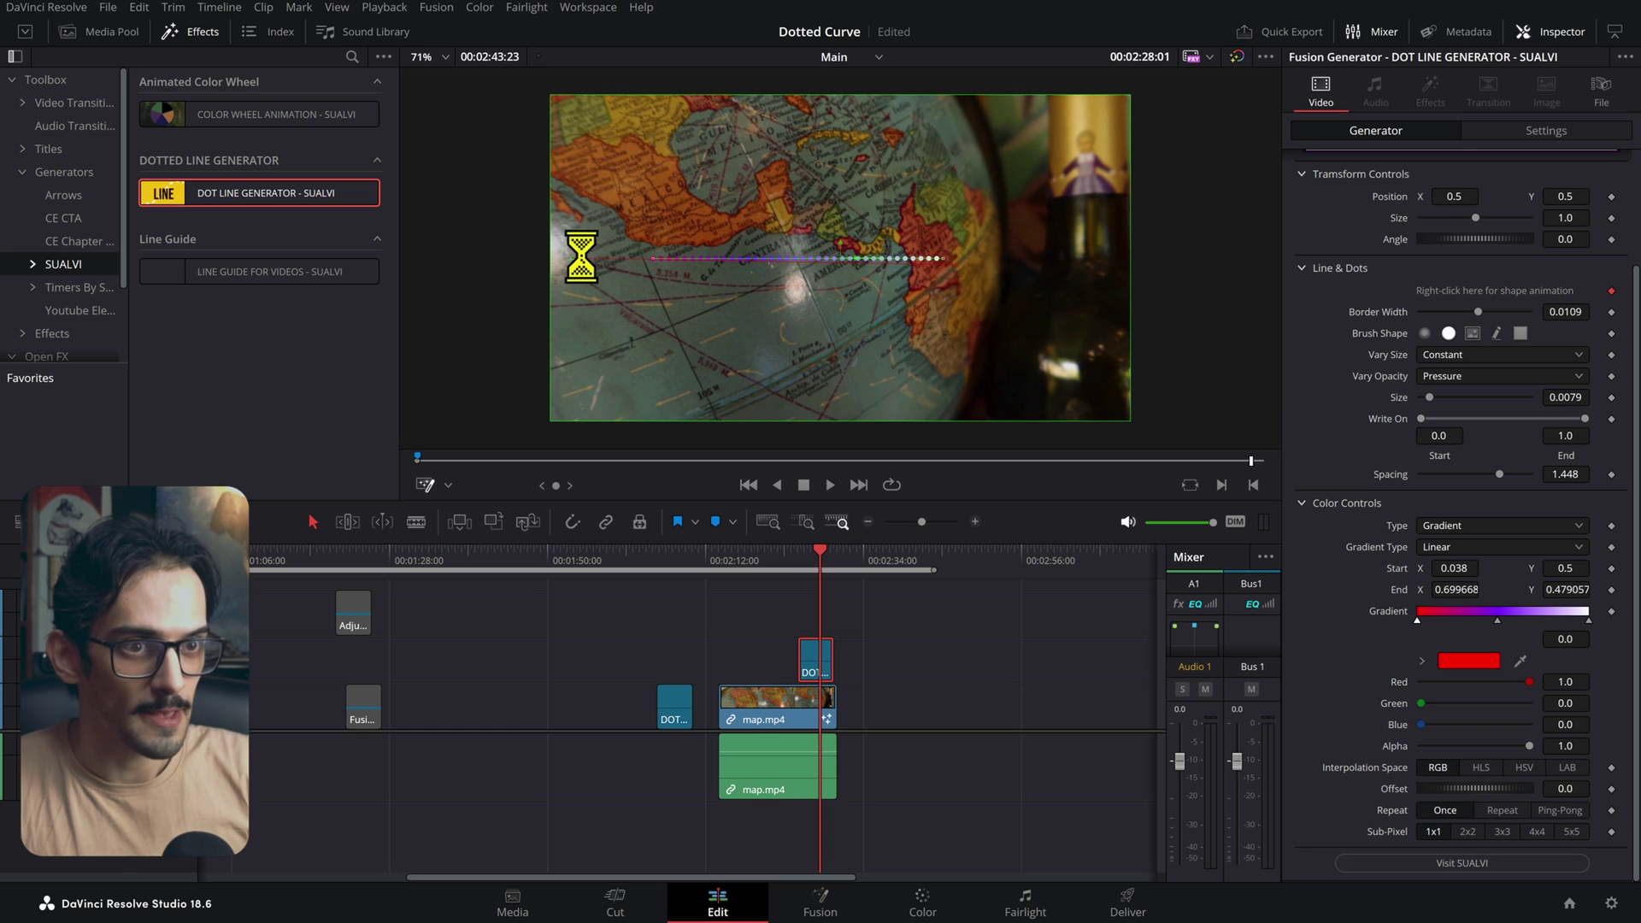
scroll(1466, 342, up, 1)
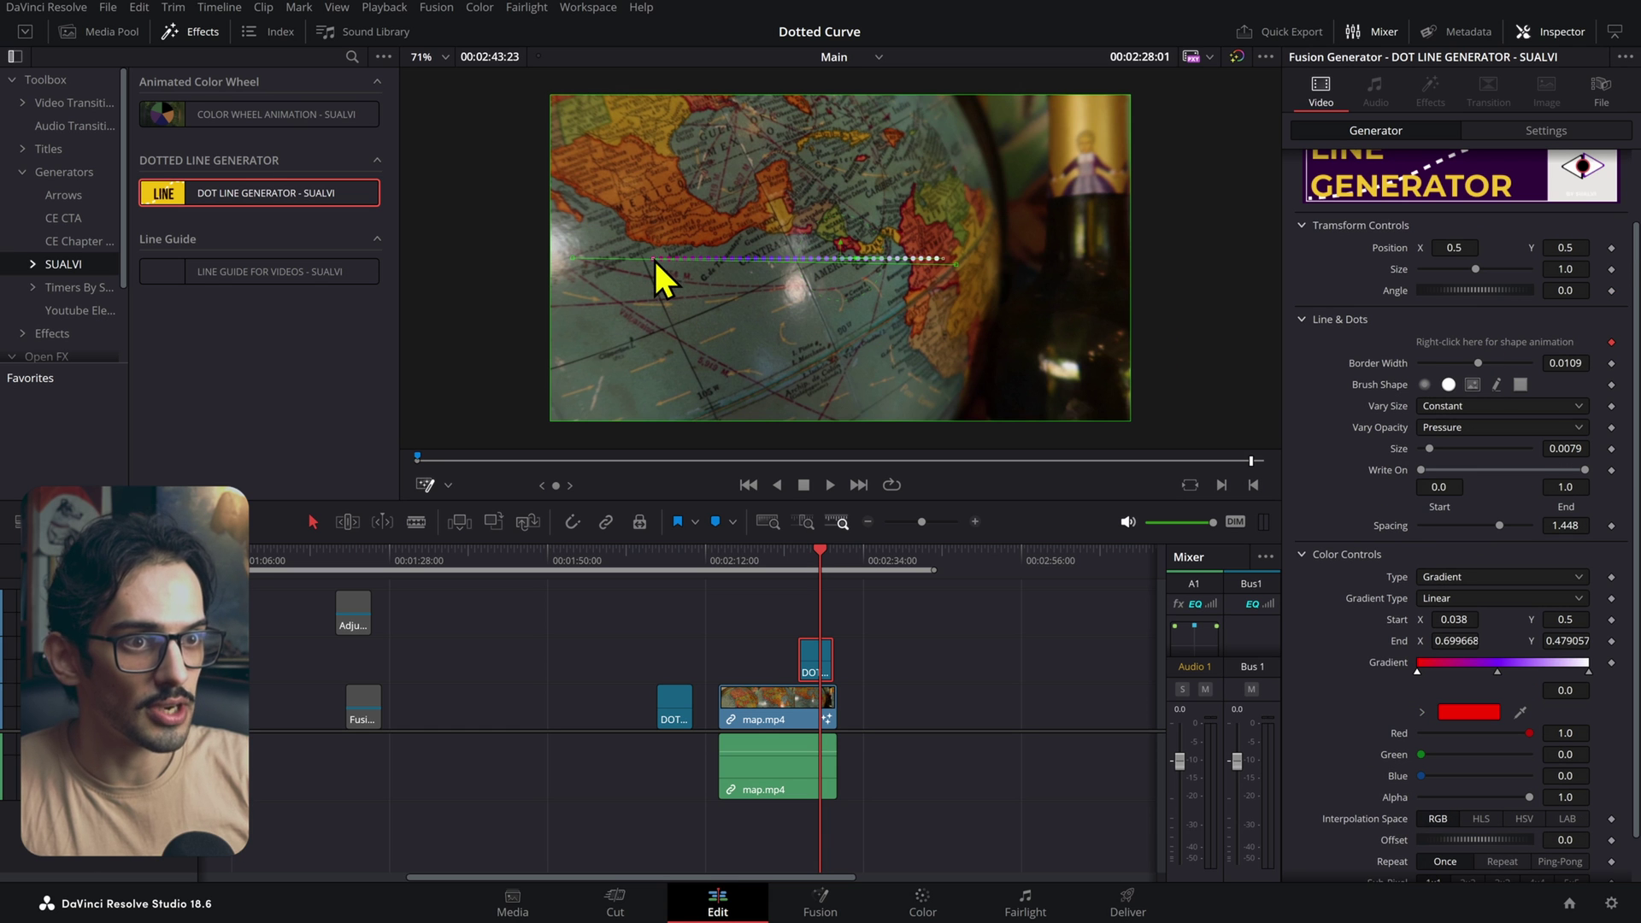
- Move the dotted line's starting end up the map and form a corner point partway along the line
drag(654, 258, 716, 112)
drag(832, 186, 737, 299)
key(Delete)
key(ctrl+z)
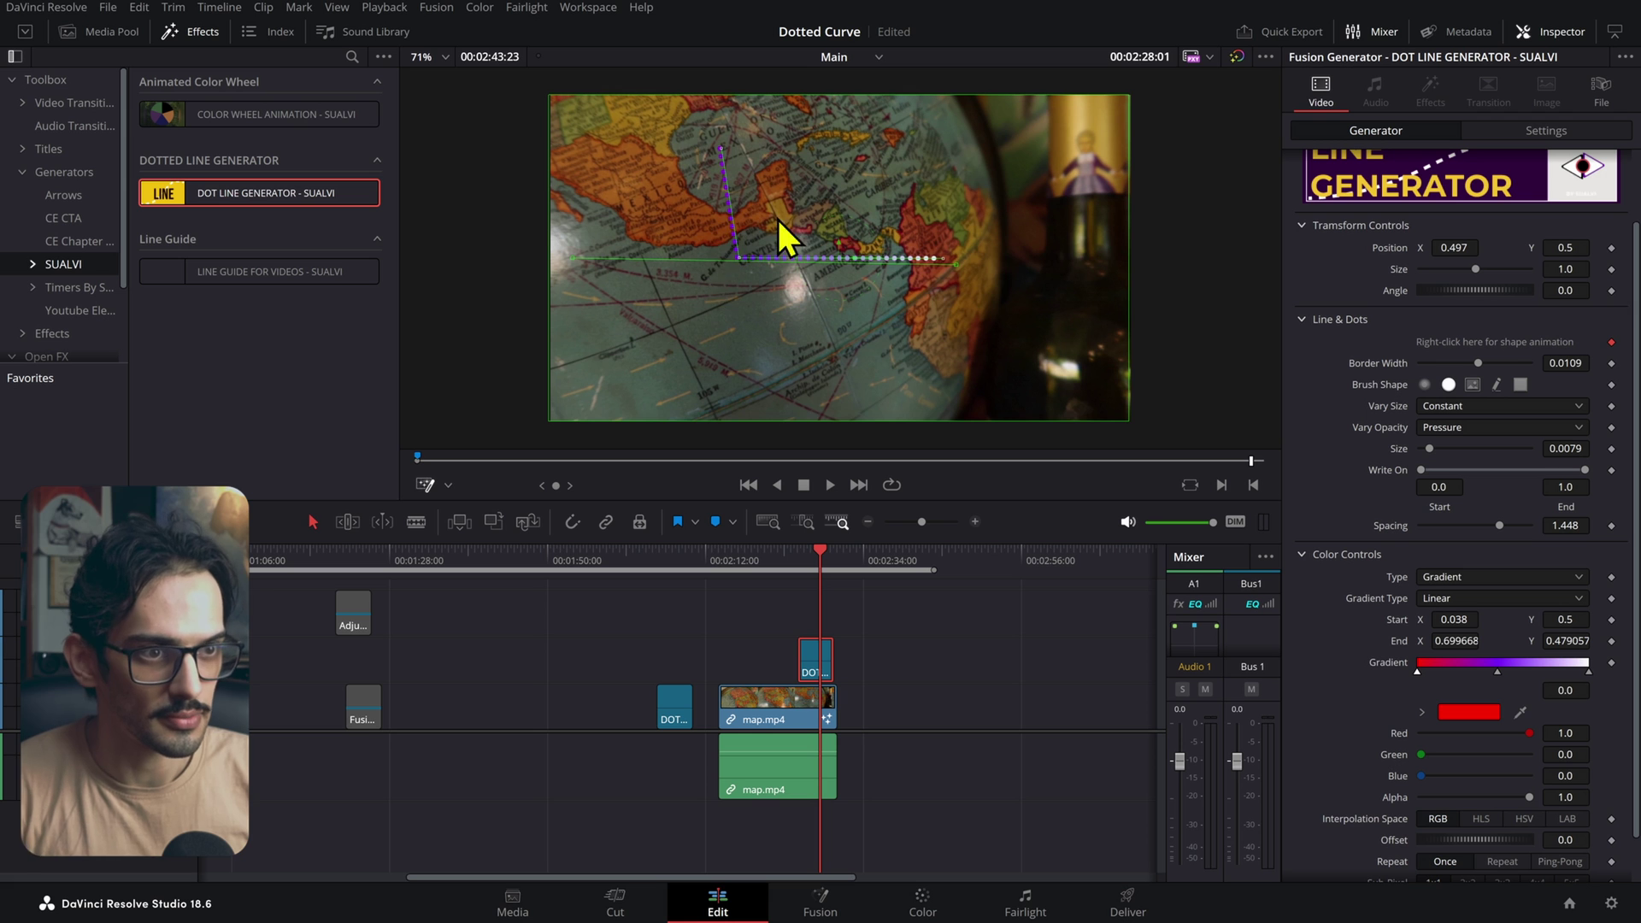
right_click(740, 261)
click(752, 231)
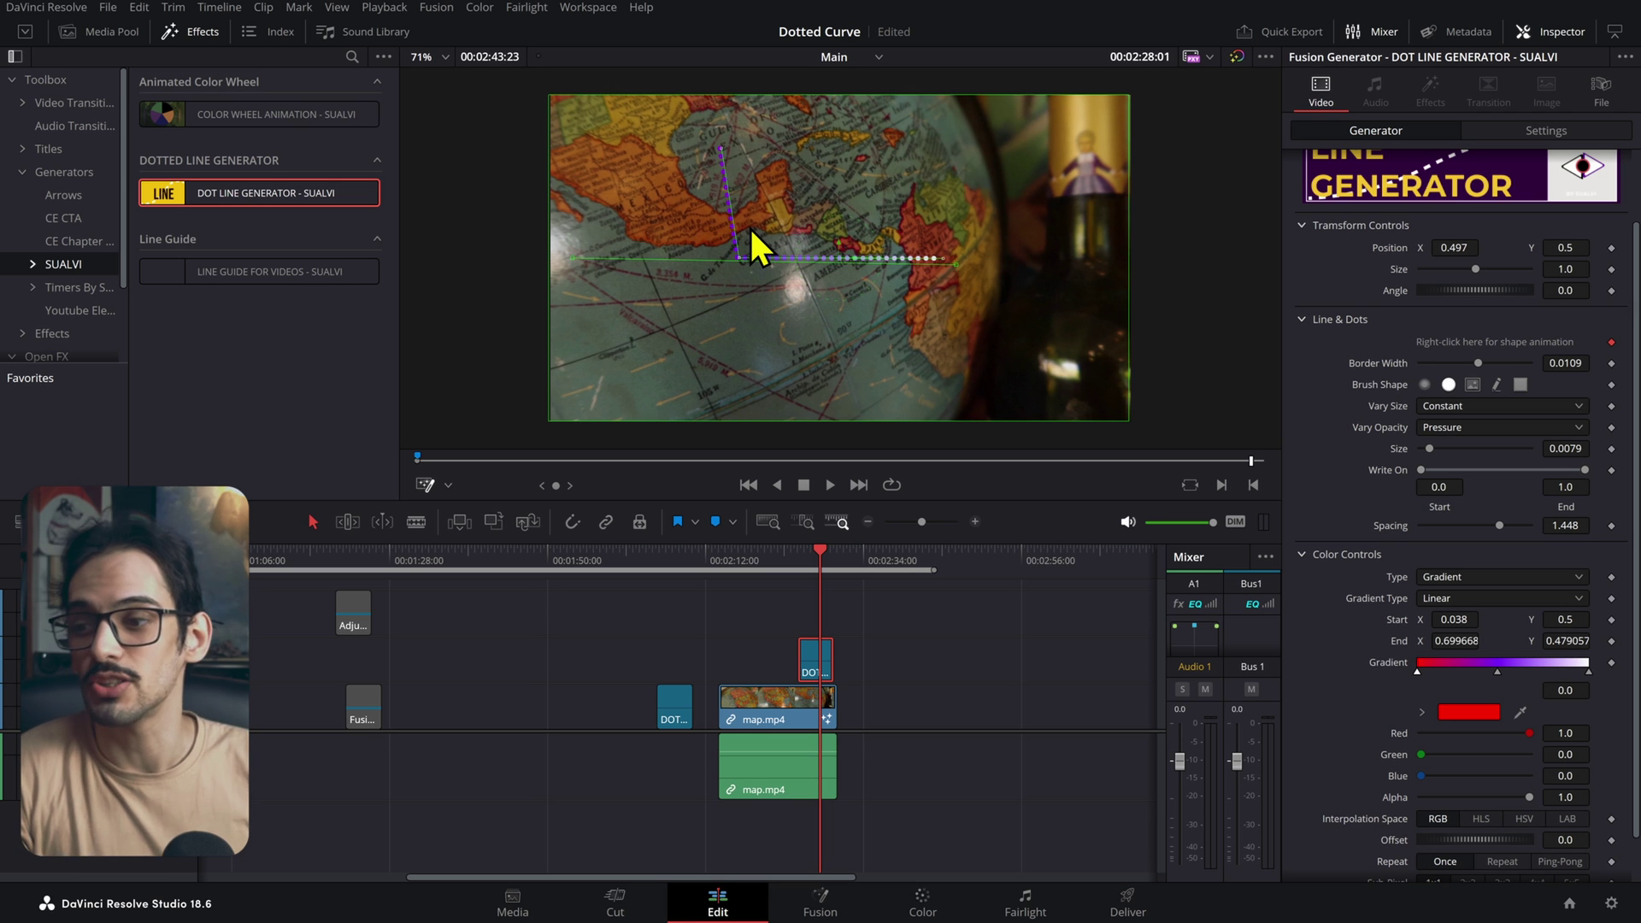
scroll(768, 225, up, 1)
drag(776, 227, 771, 268)
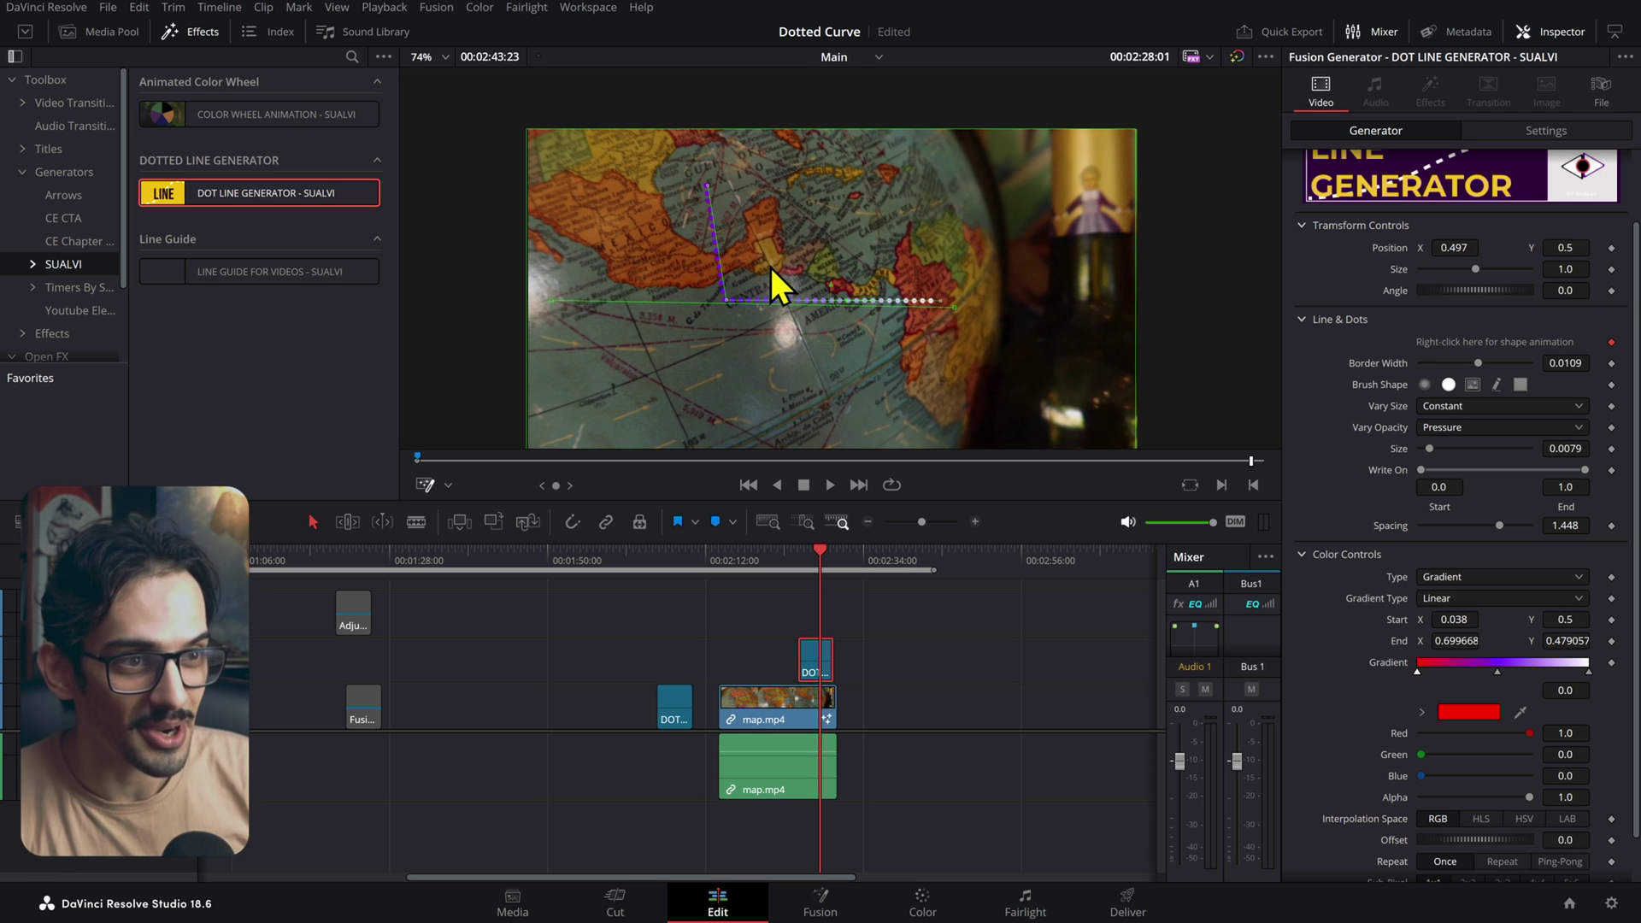
- Reshape the dotted line so it starts on Mexico, bends upward over Central America and ends on South America
drag(709, 185, 643, 254)
key(ctrl+z)
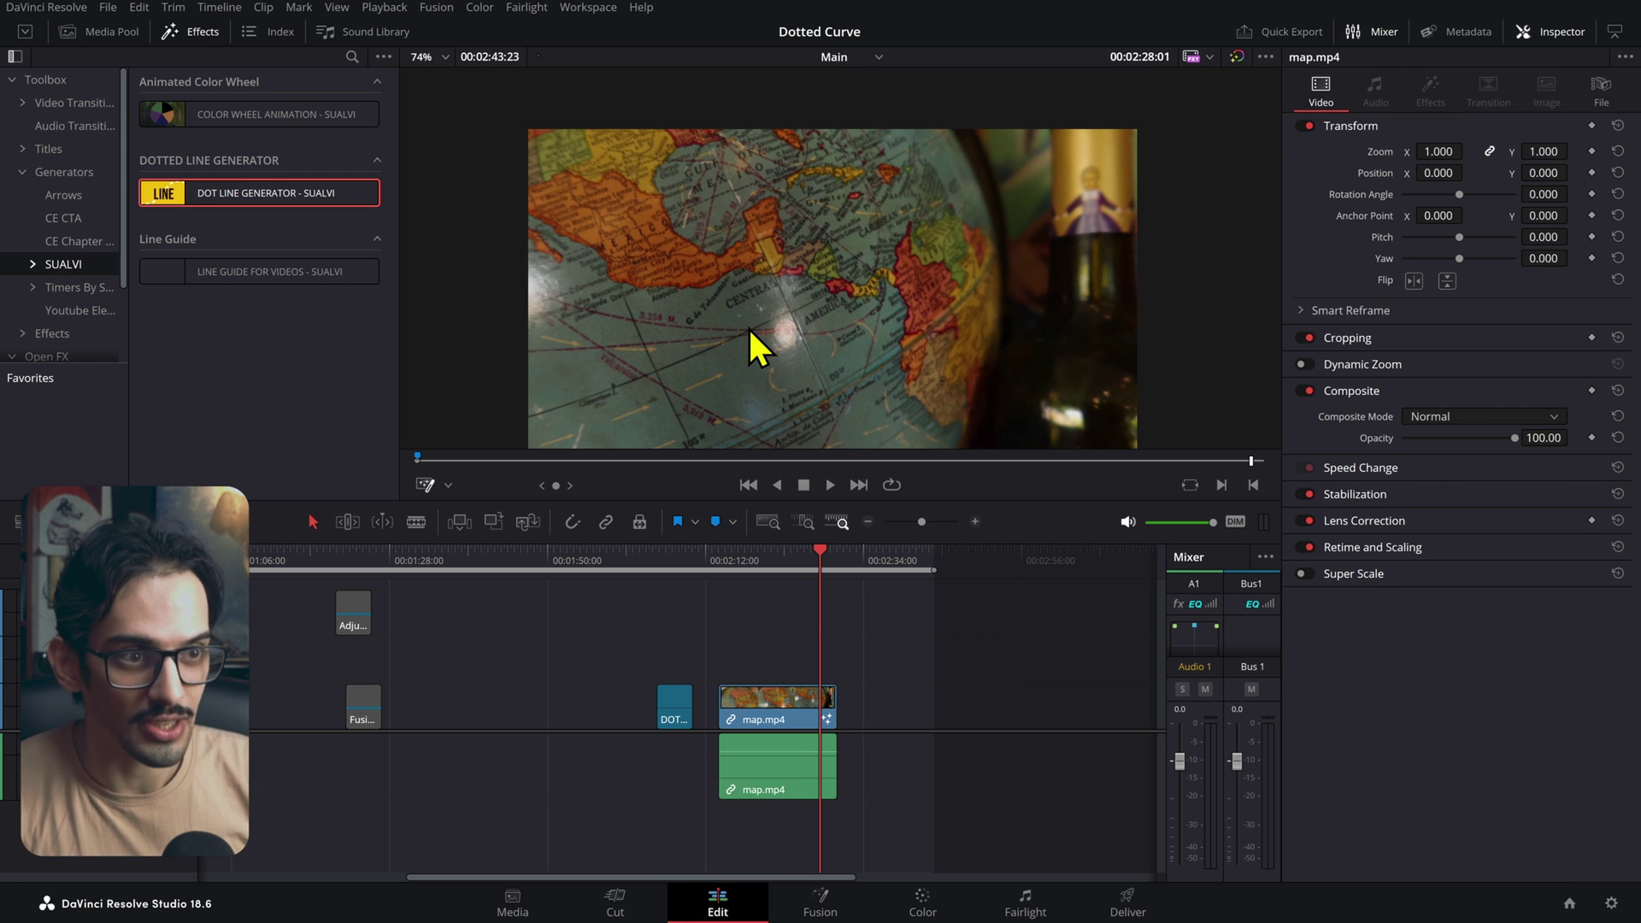
key(ctrl+shift+z)
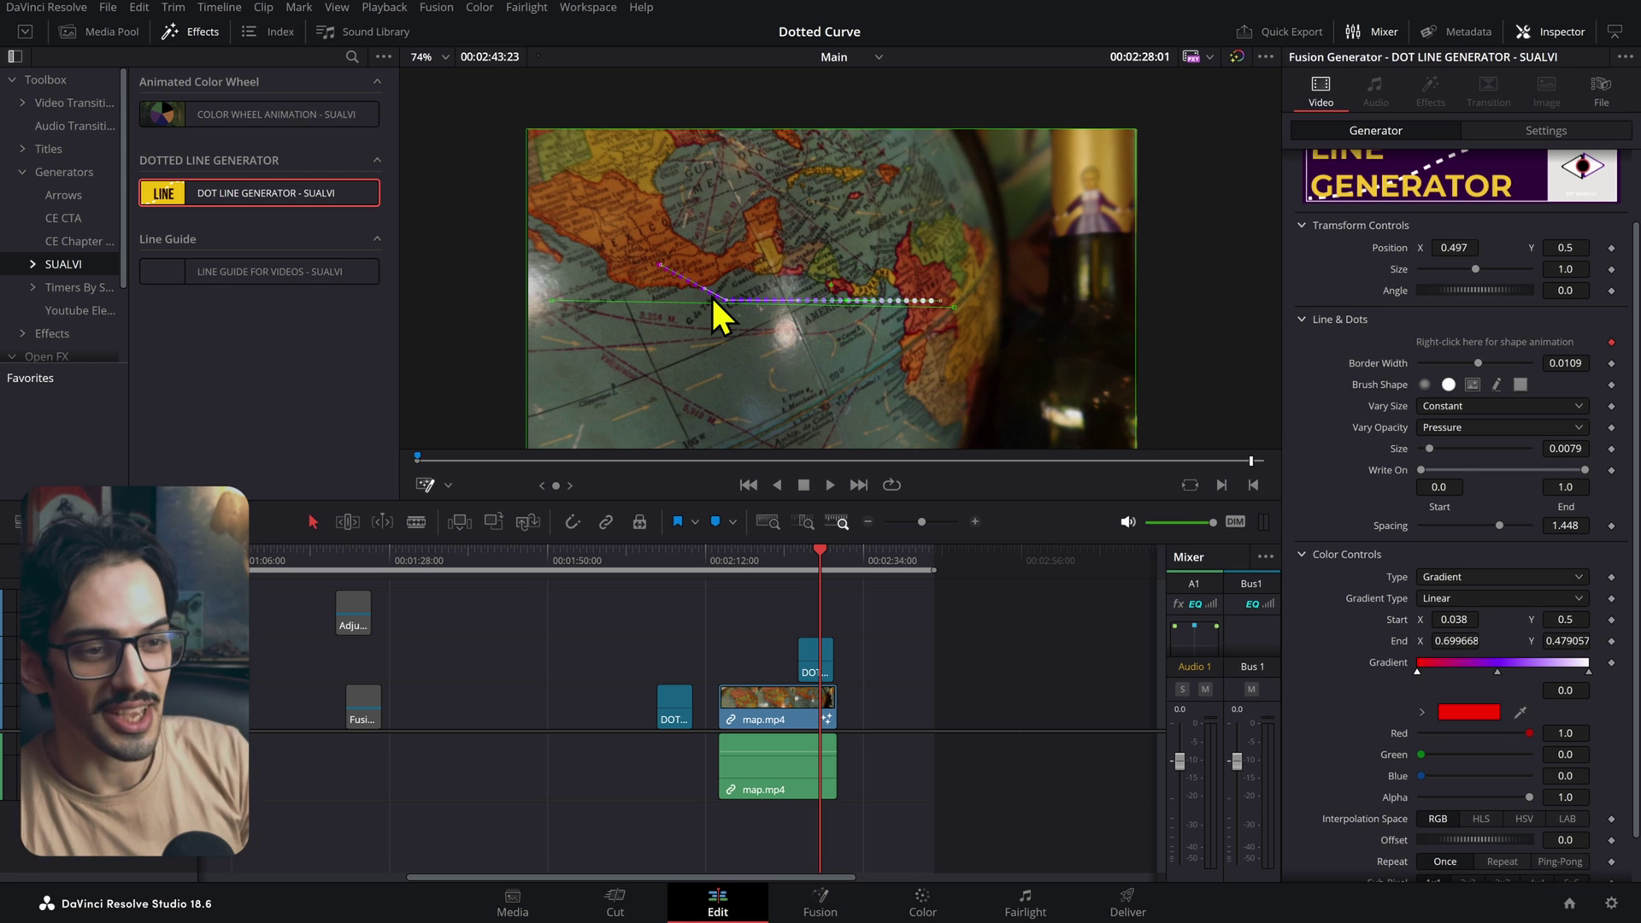
scroll(732, 311, up, 1)
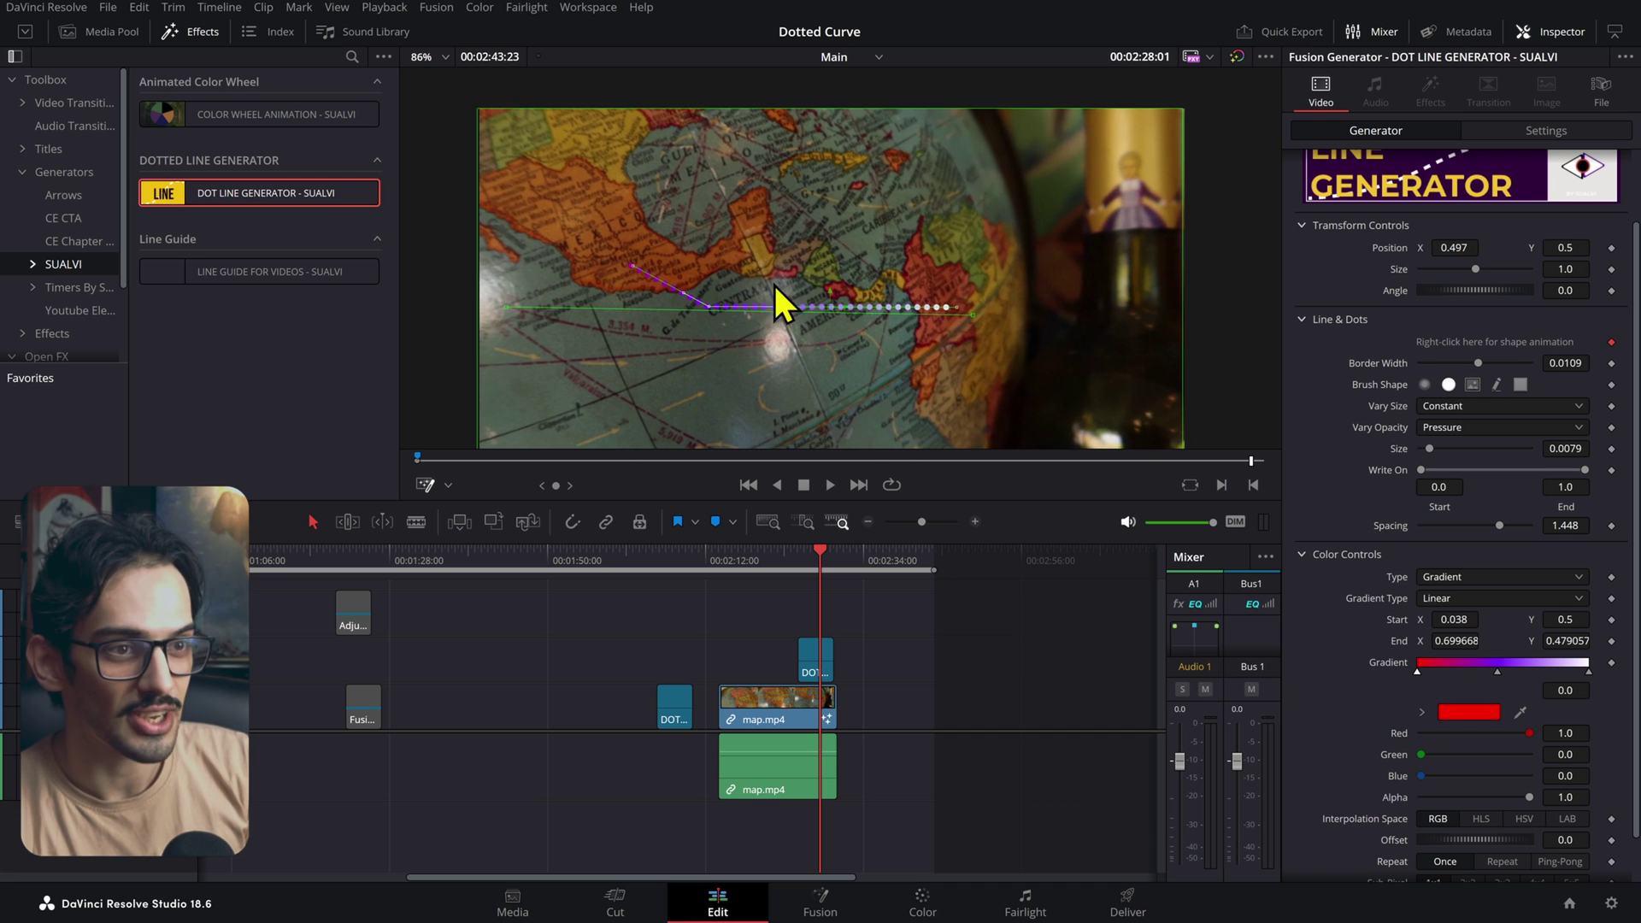
drag(710, 309, 756, 245)
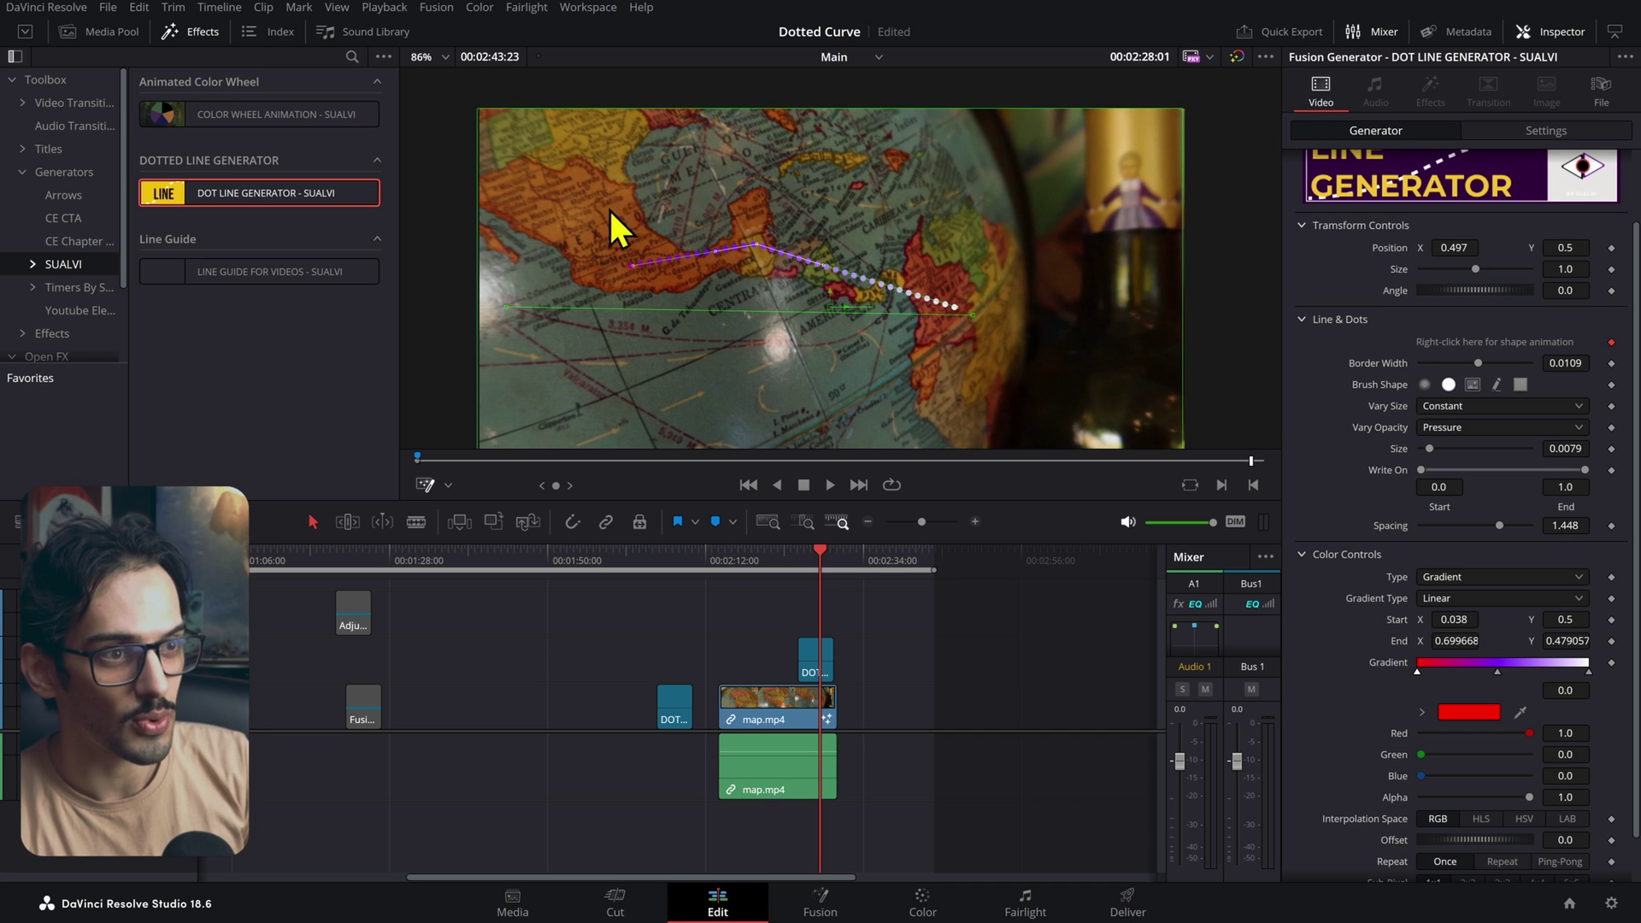
- Create a clockwise ellipse 0.25 wide and 0.25 high from the line's shape options and select all its points
right_click(757, 249)
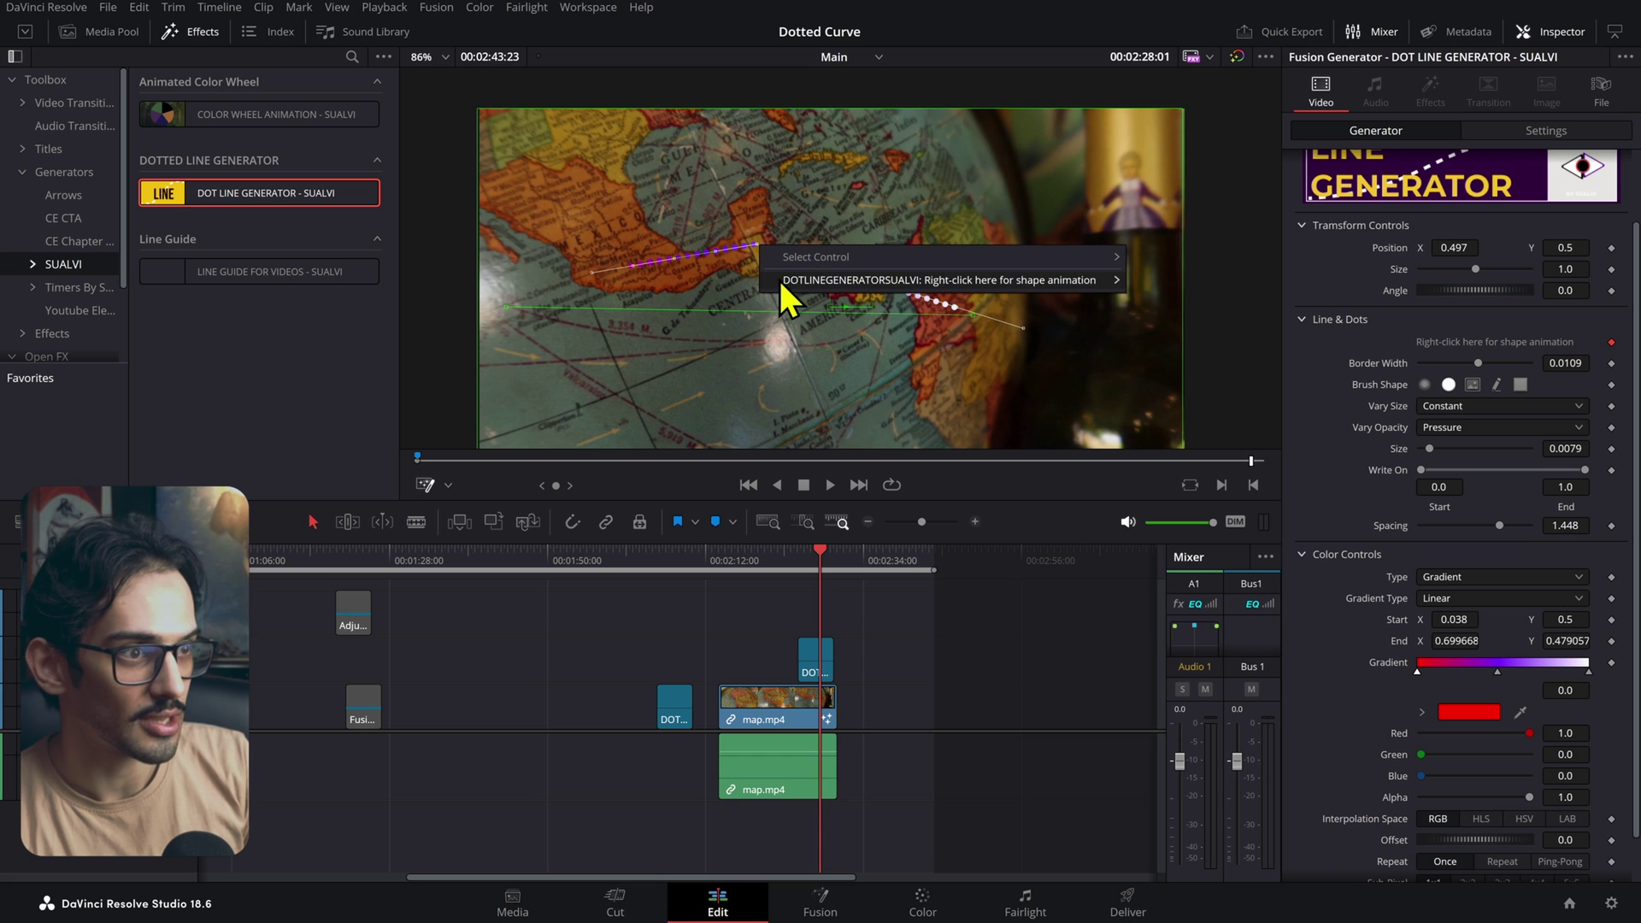
mouse_move(780, 280)
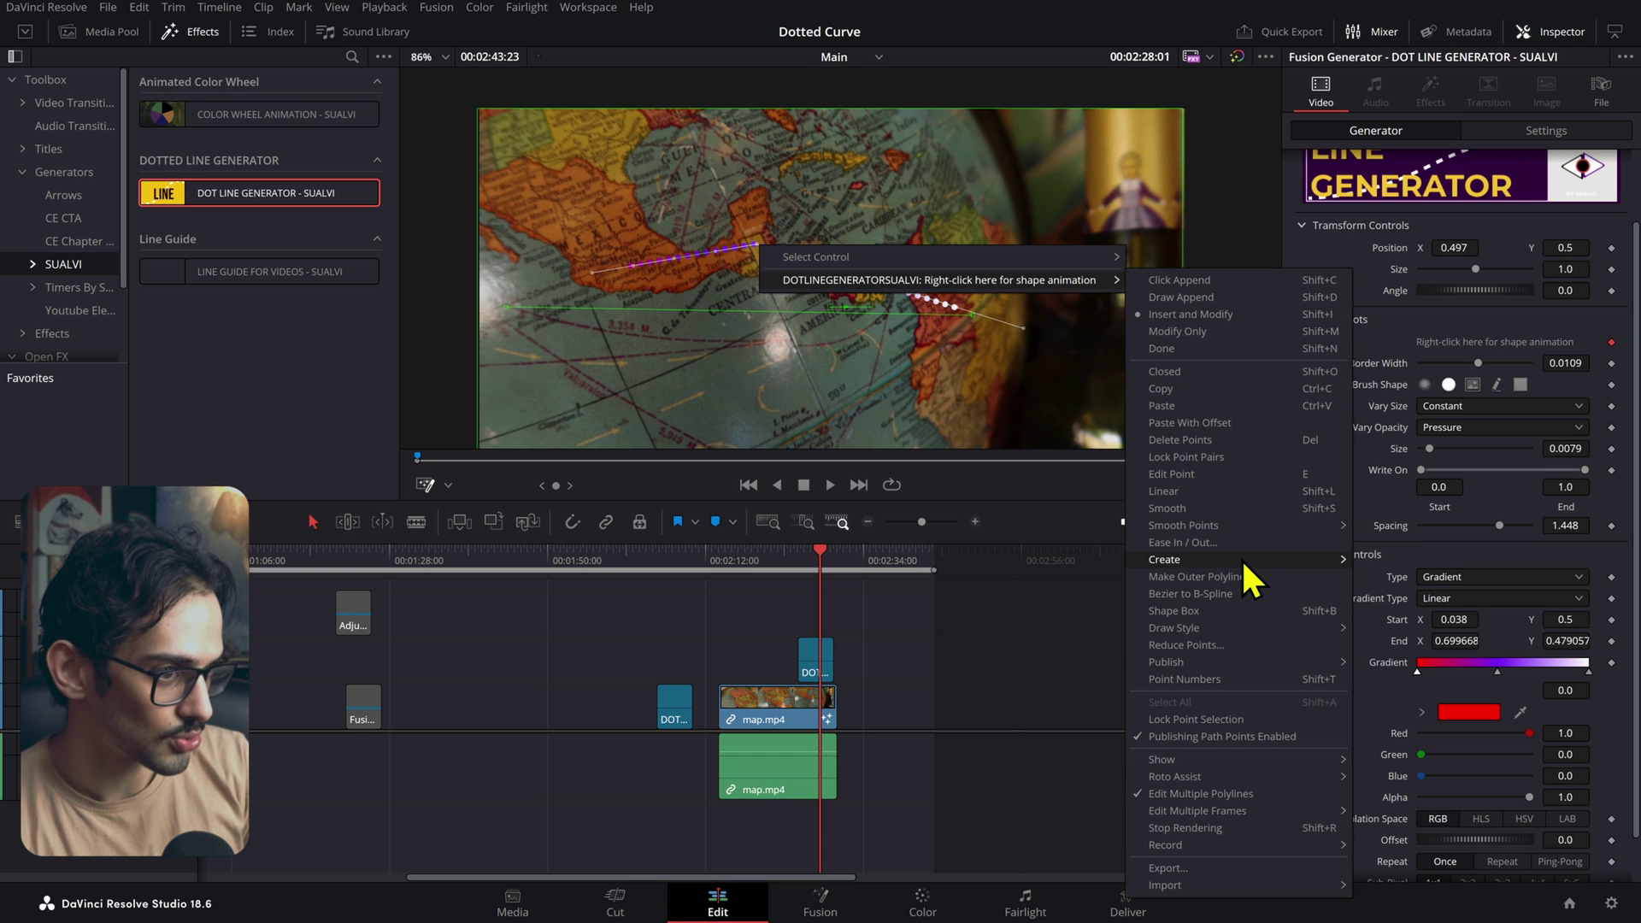
mouse_move(1243, 560)
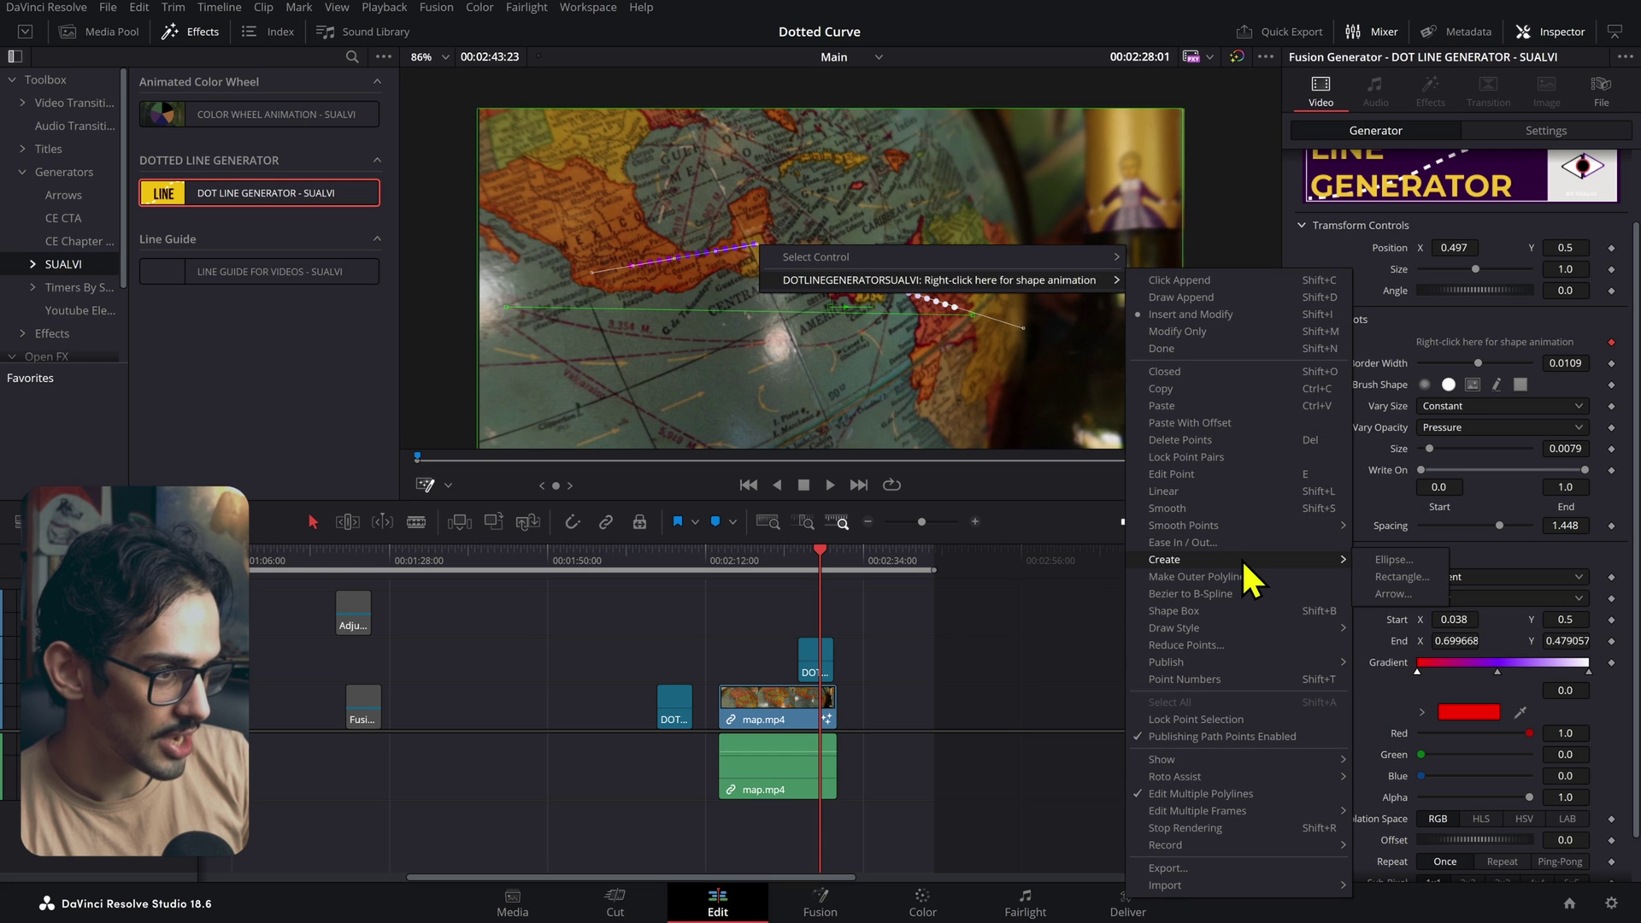
click(1402, 560)
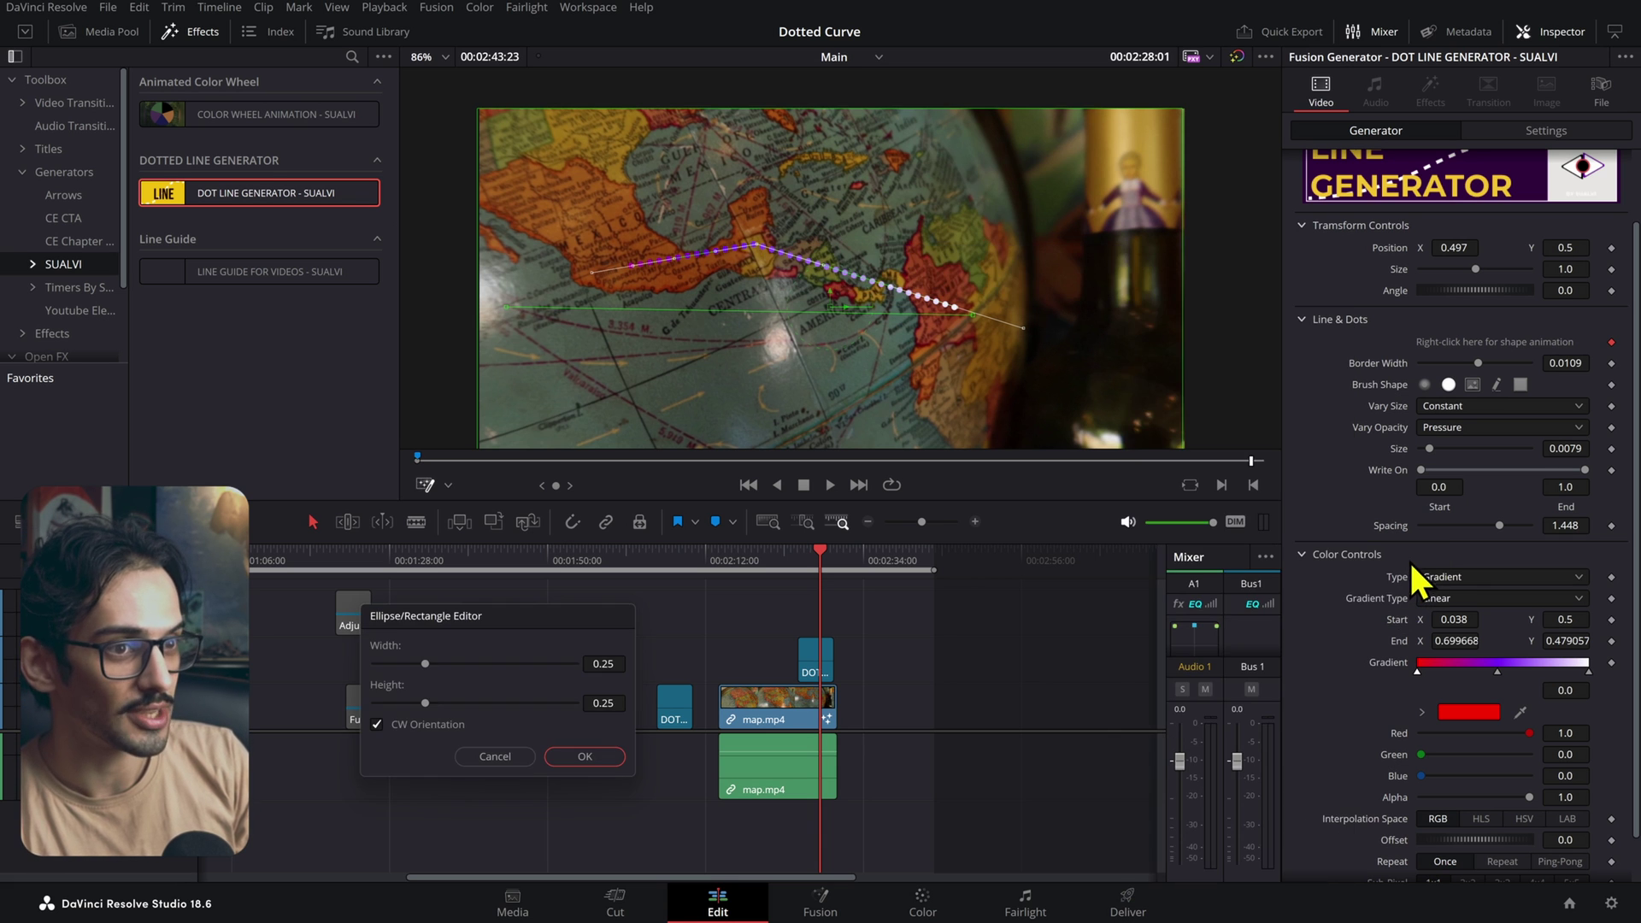
click(599, 759)
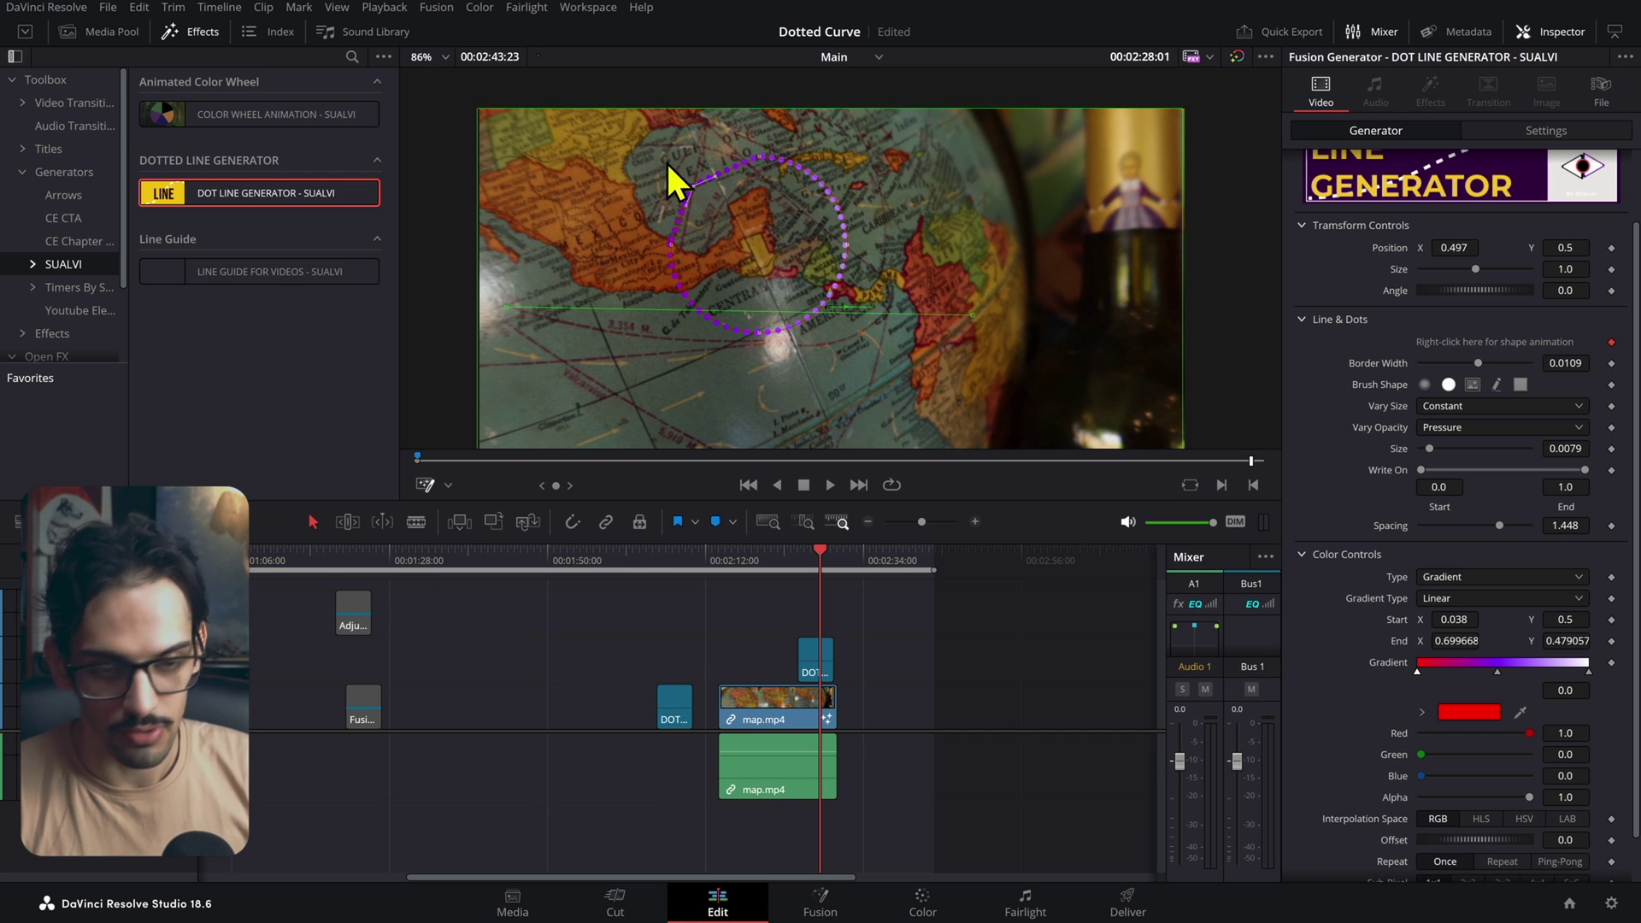
drag(644, 130, 915, 367)
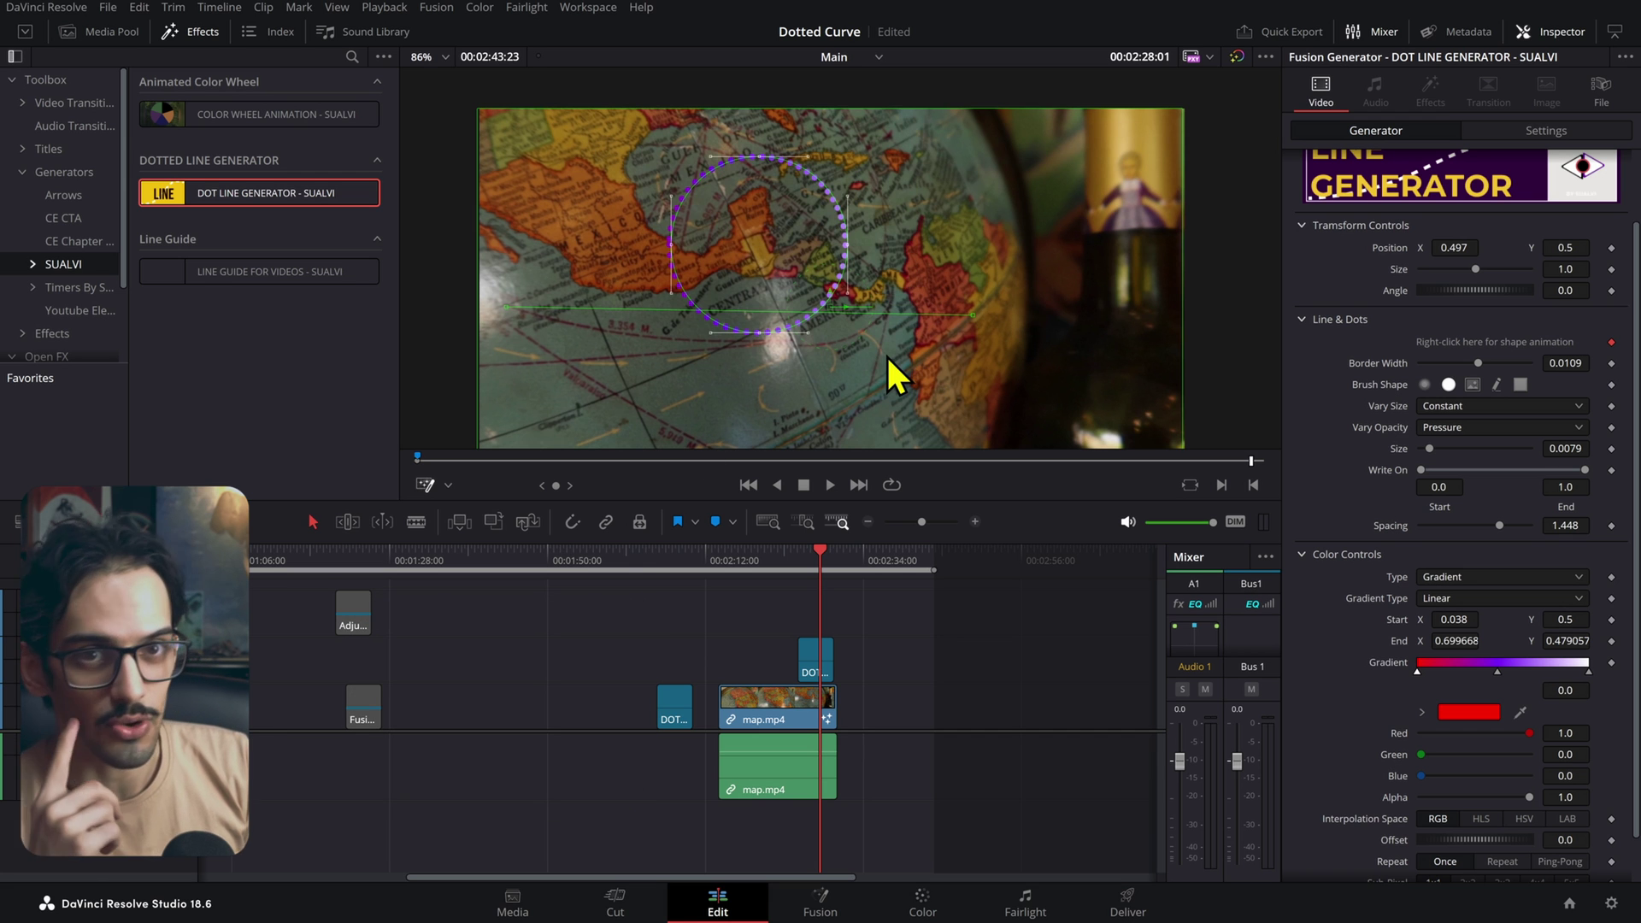
- Look through the DOT LINE GENERATOR - SUALVI controls and open the generator clip on the Fusion page
scroll(1451, 446, down, 2)
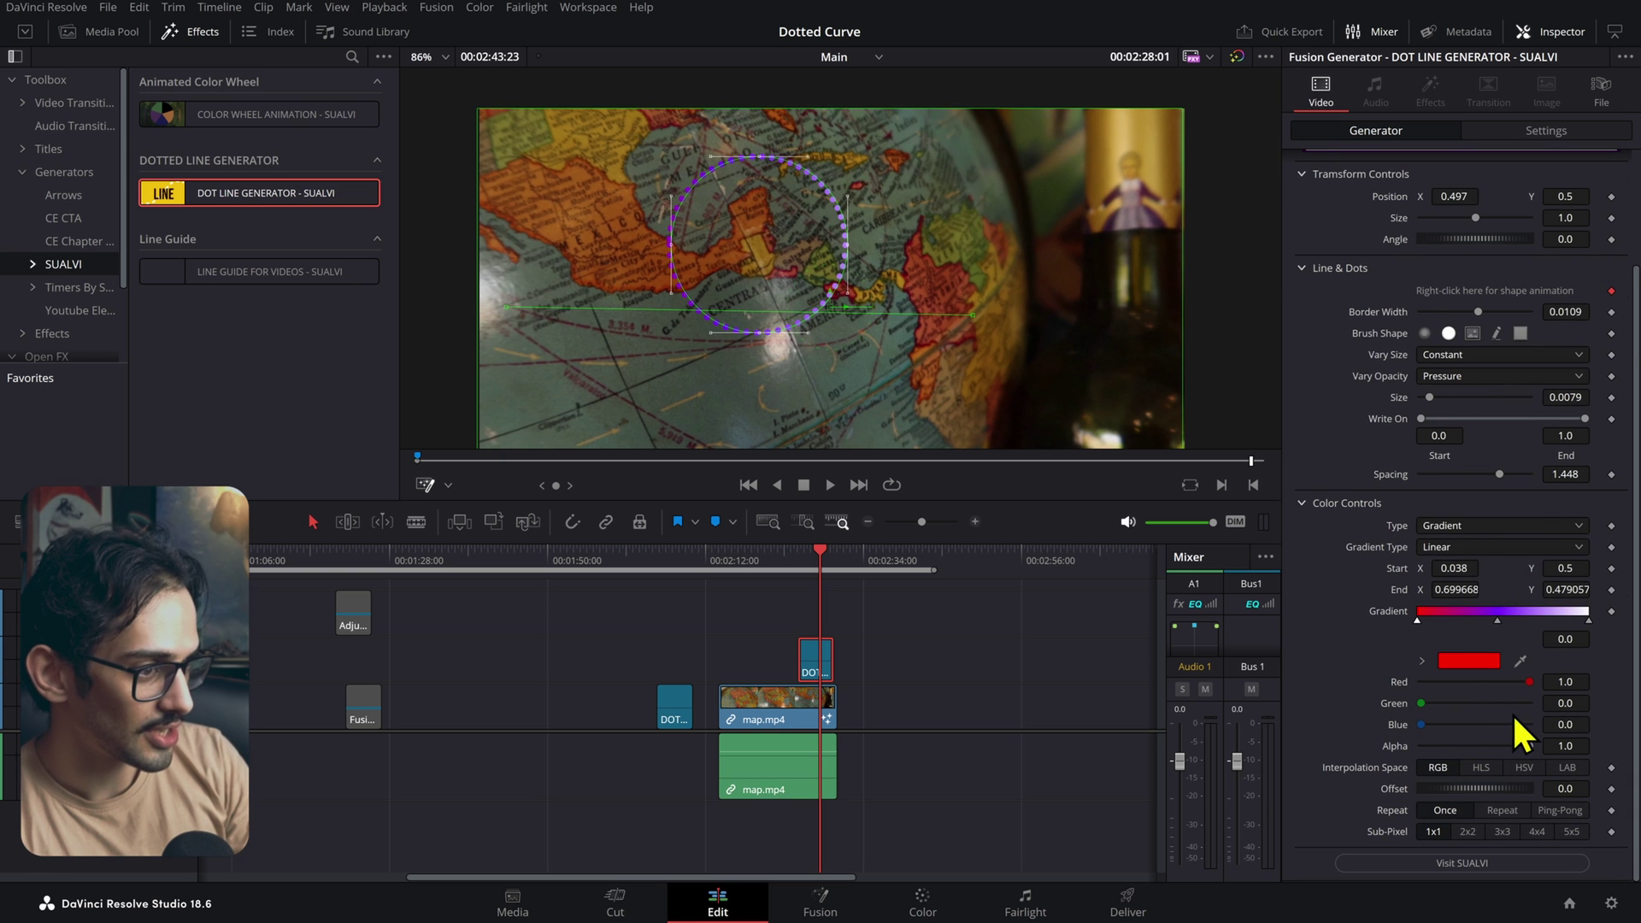
scroll(1520, 475, up, 4)
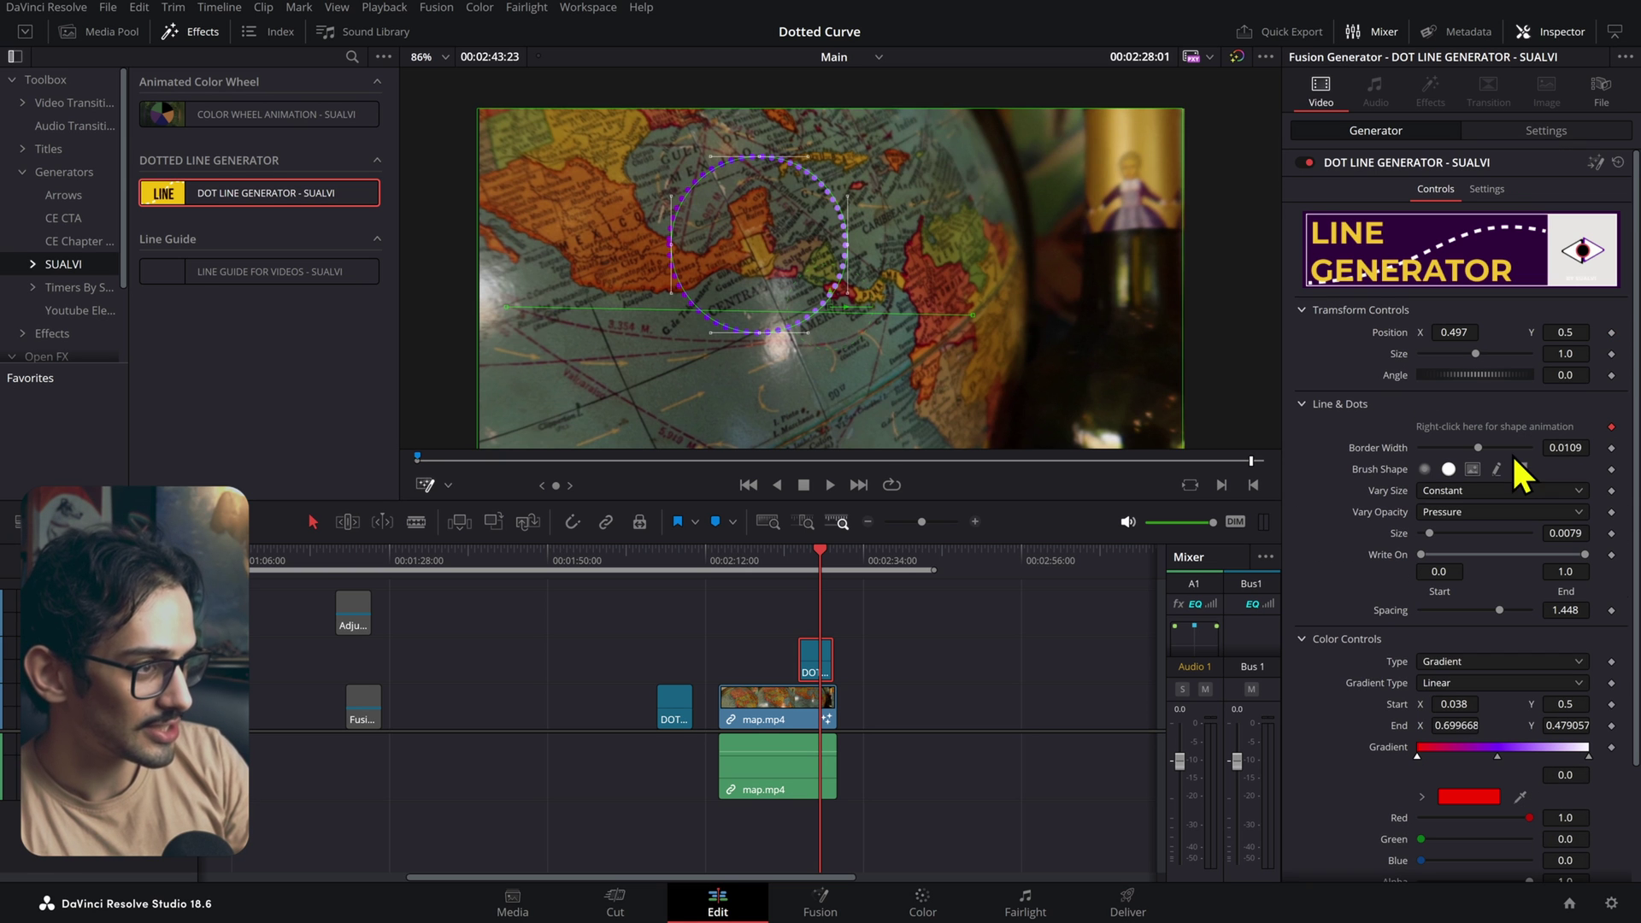
click(1595, 162)
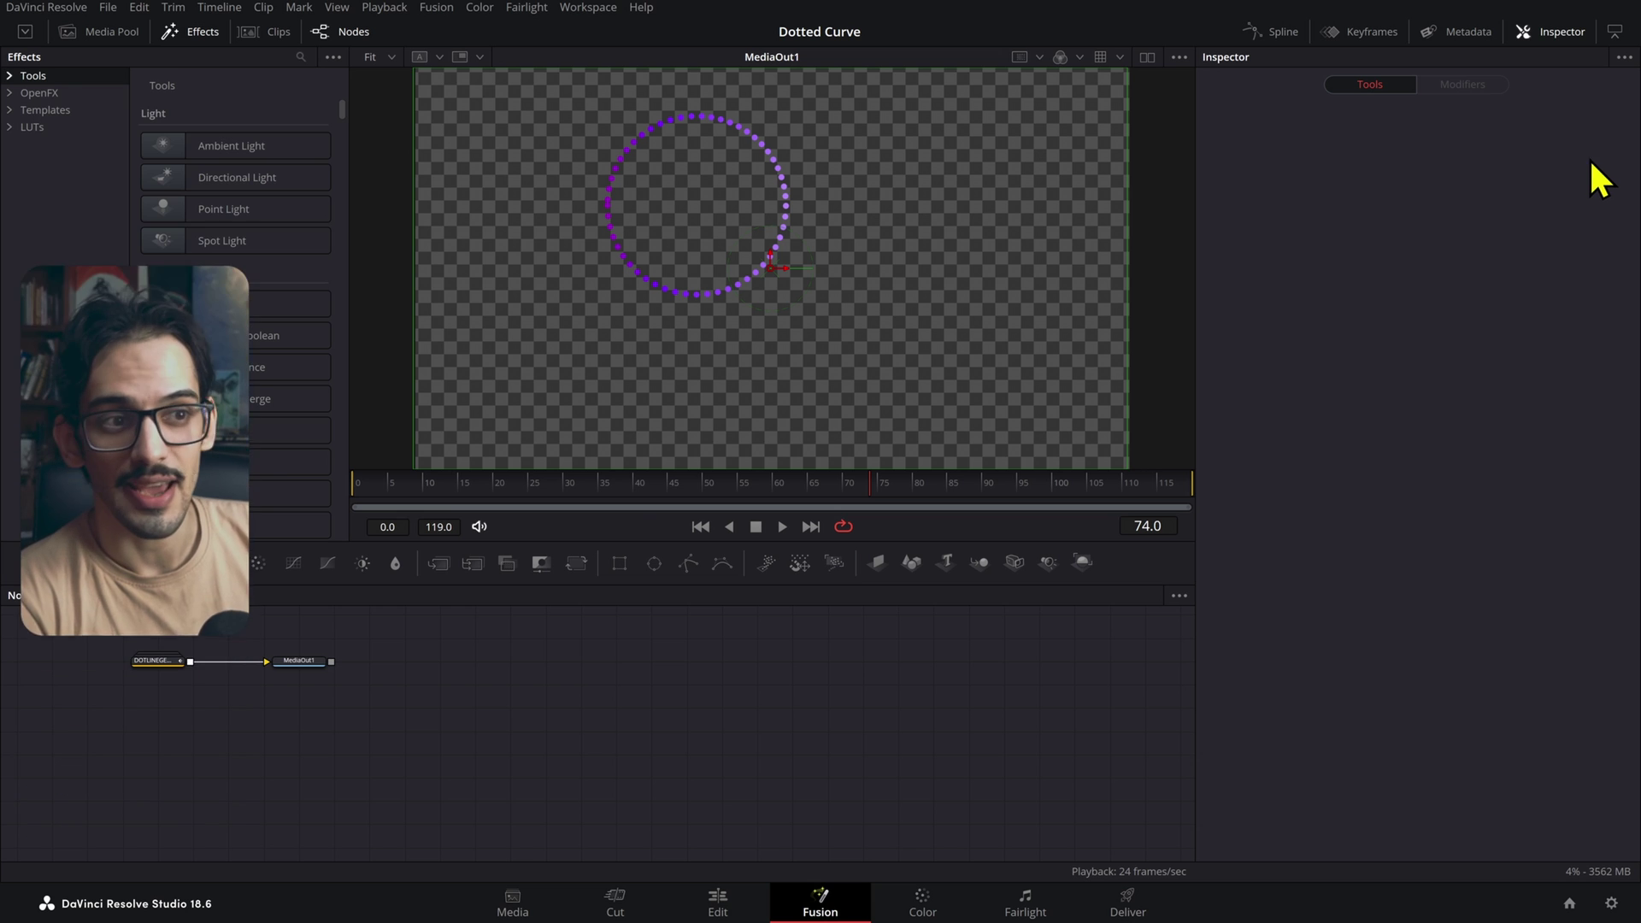
- Expand the DOTLINEGENERATORSUALVI group in the node graph and look through its transform, line and color controls
drag(653, 733, 813, 747)
drag(385, 702, 429, 709)
double_click(188, 659)
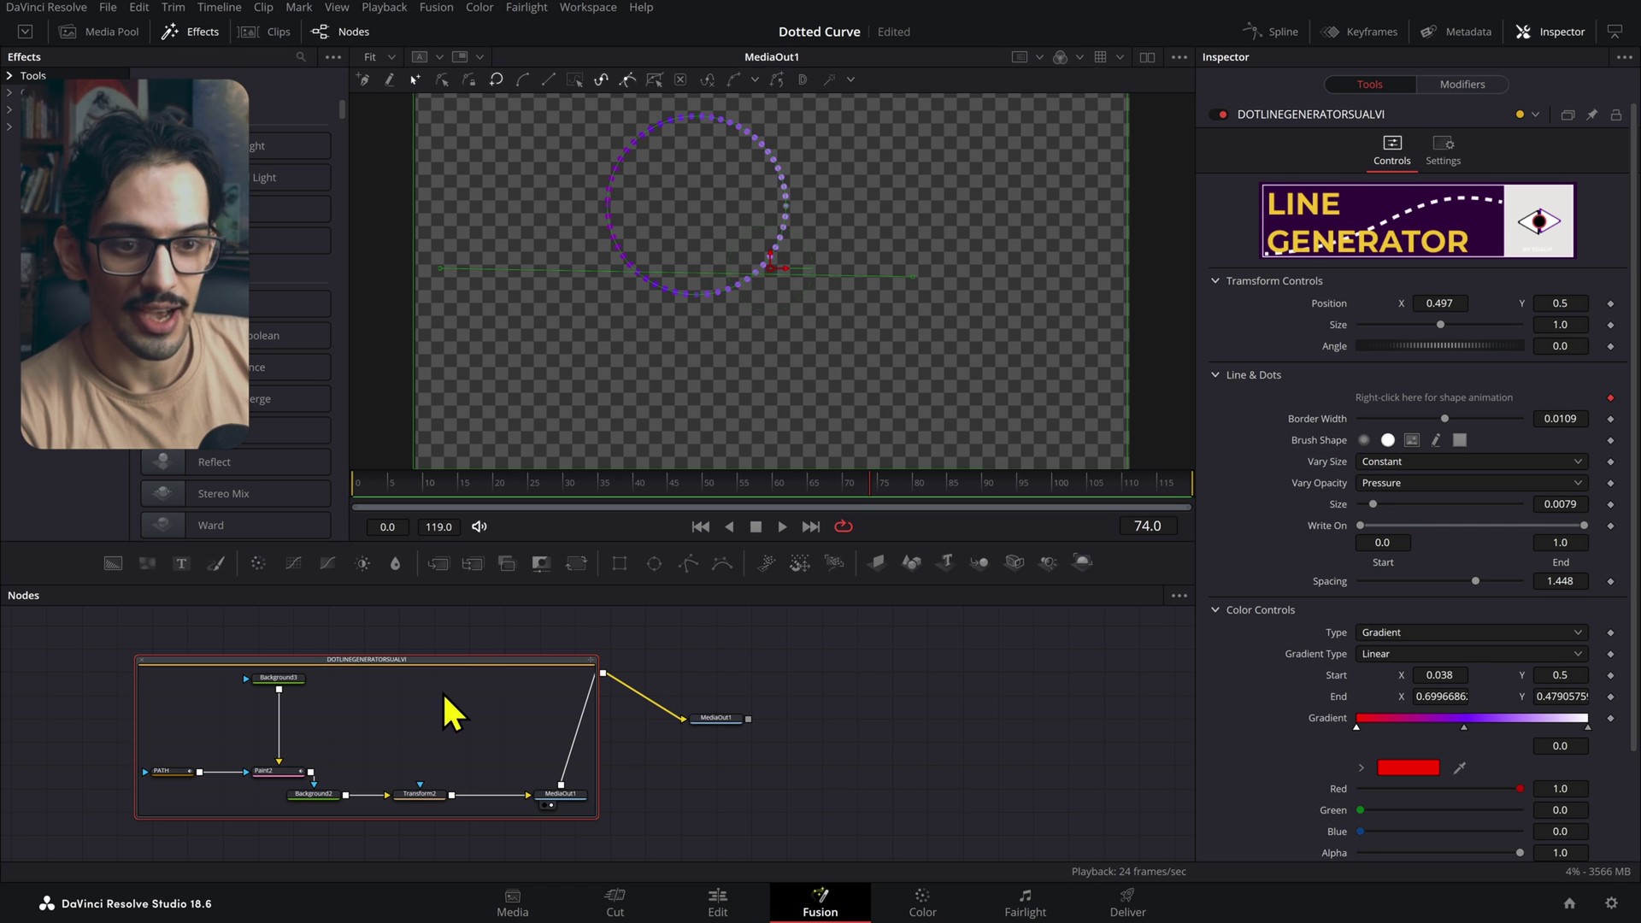
click(436, 728)
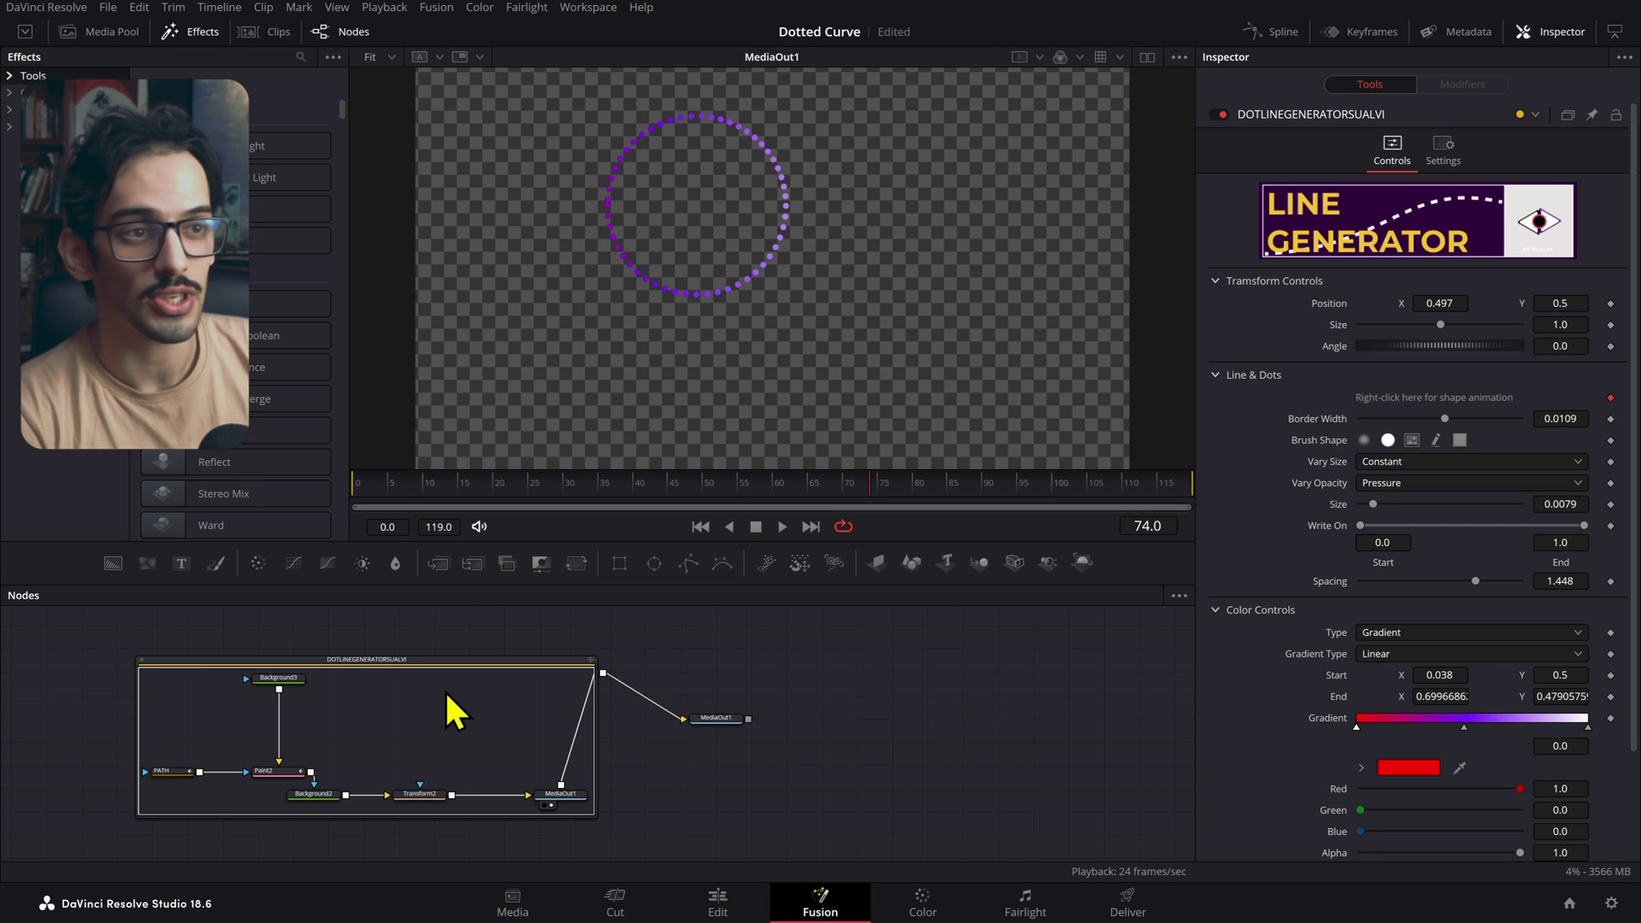
scroll(1414, 472, down, 2)
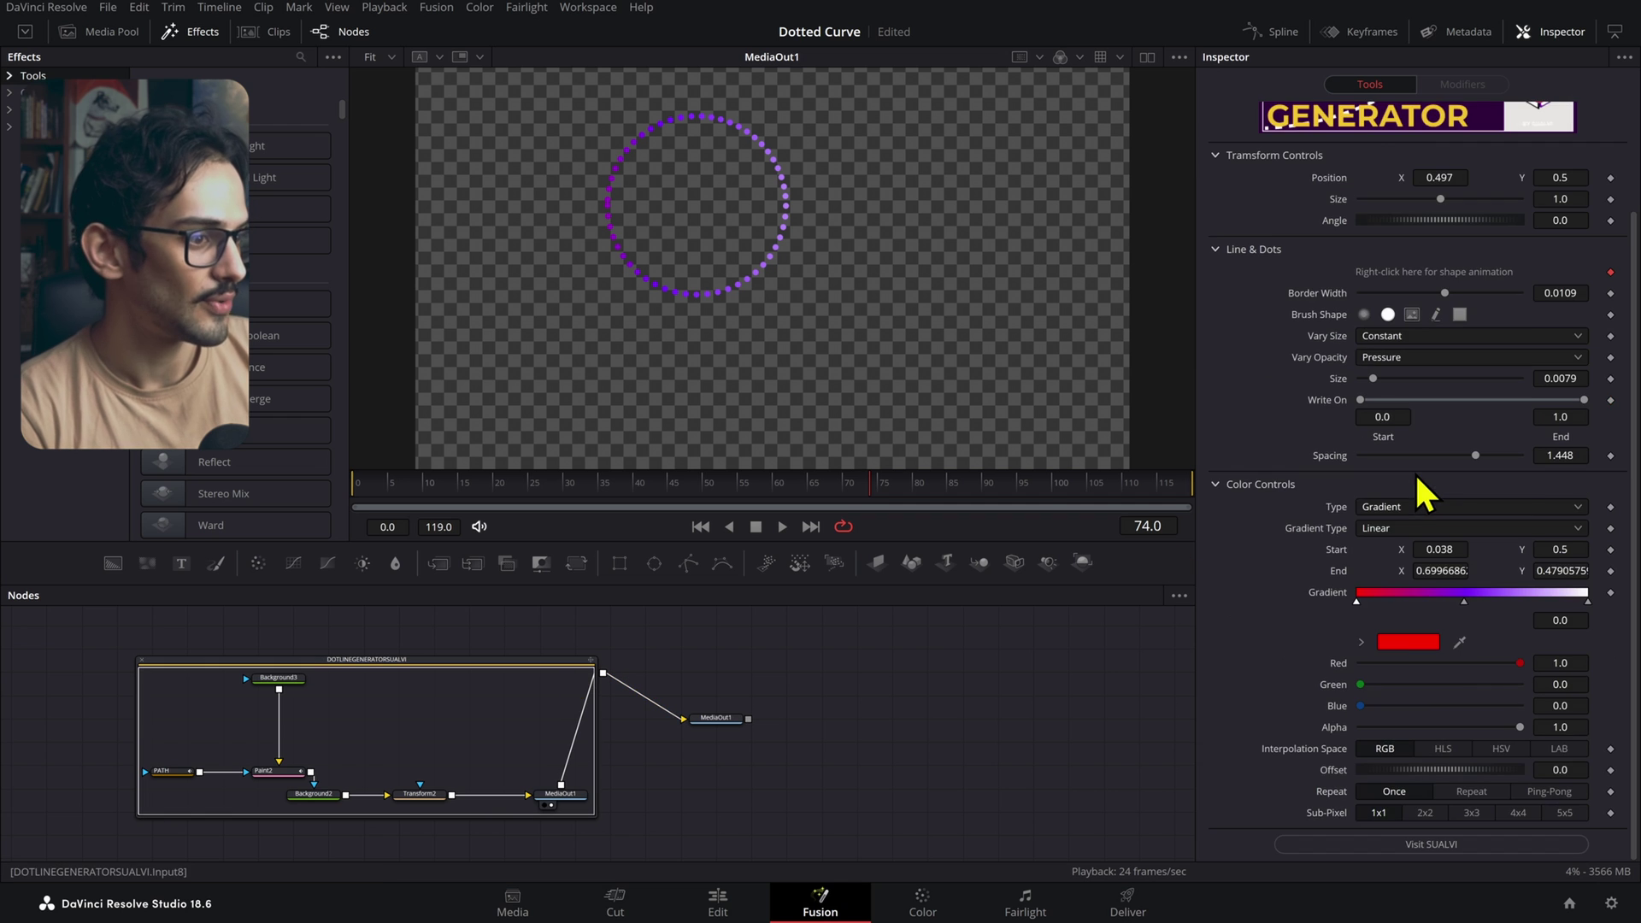
scroll(1428, 774, up, 2)
scroll(1367, 337, down, 2)
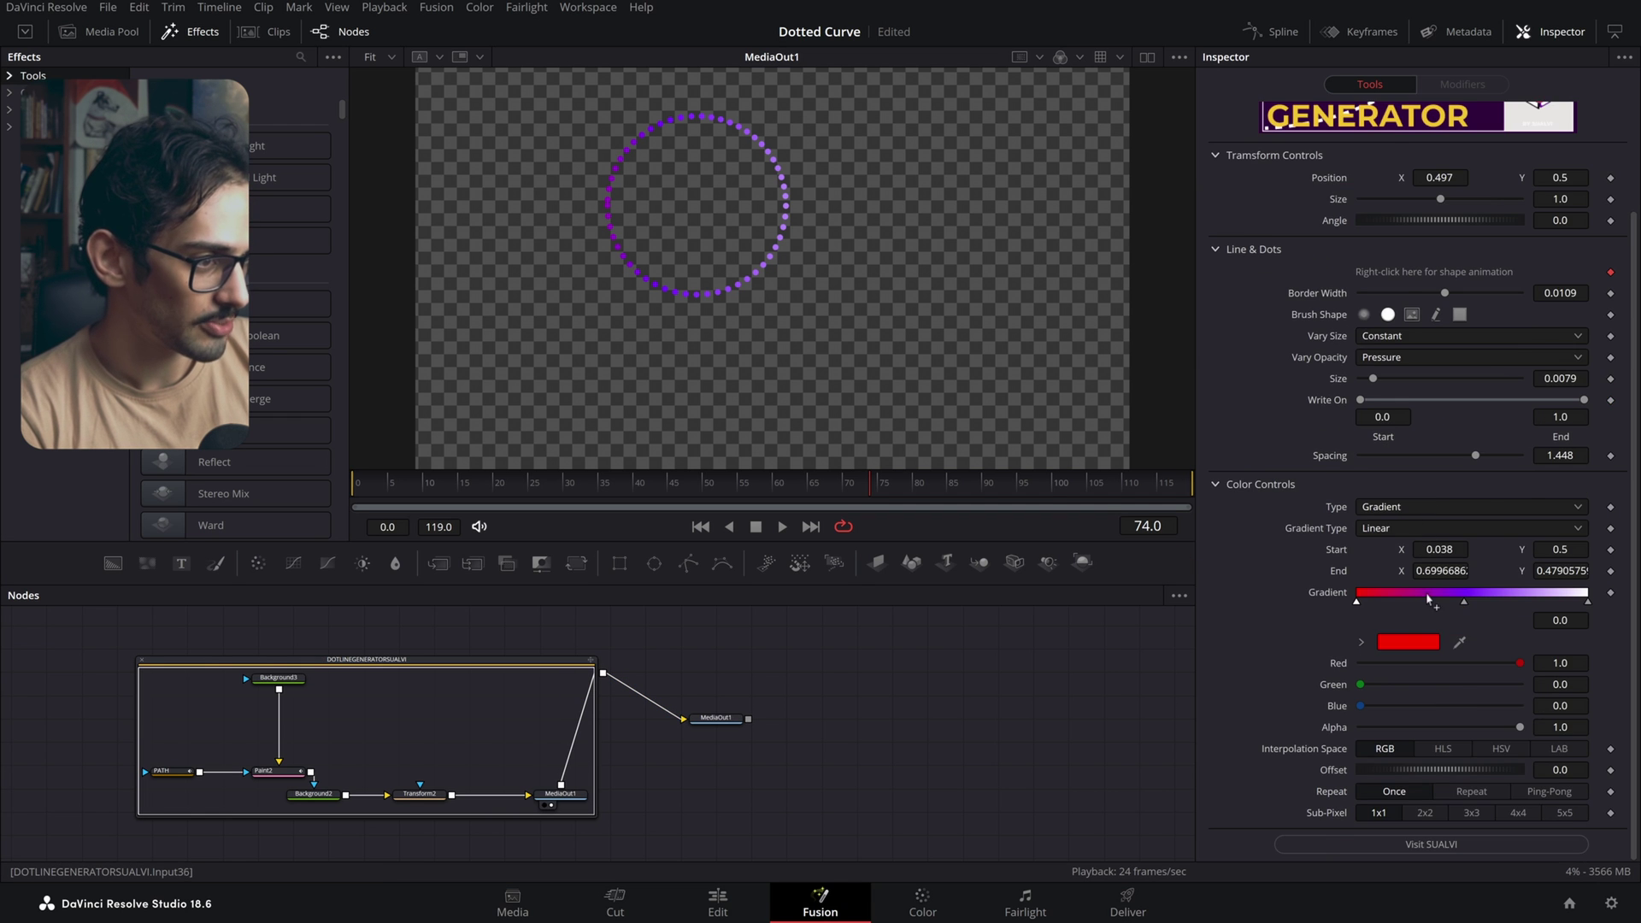
scroll(1453, 530, up, 2)
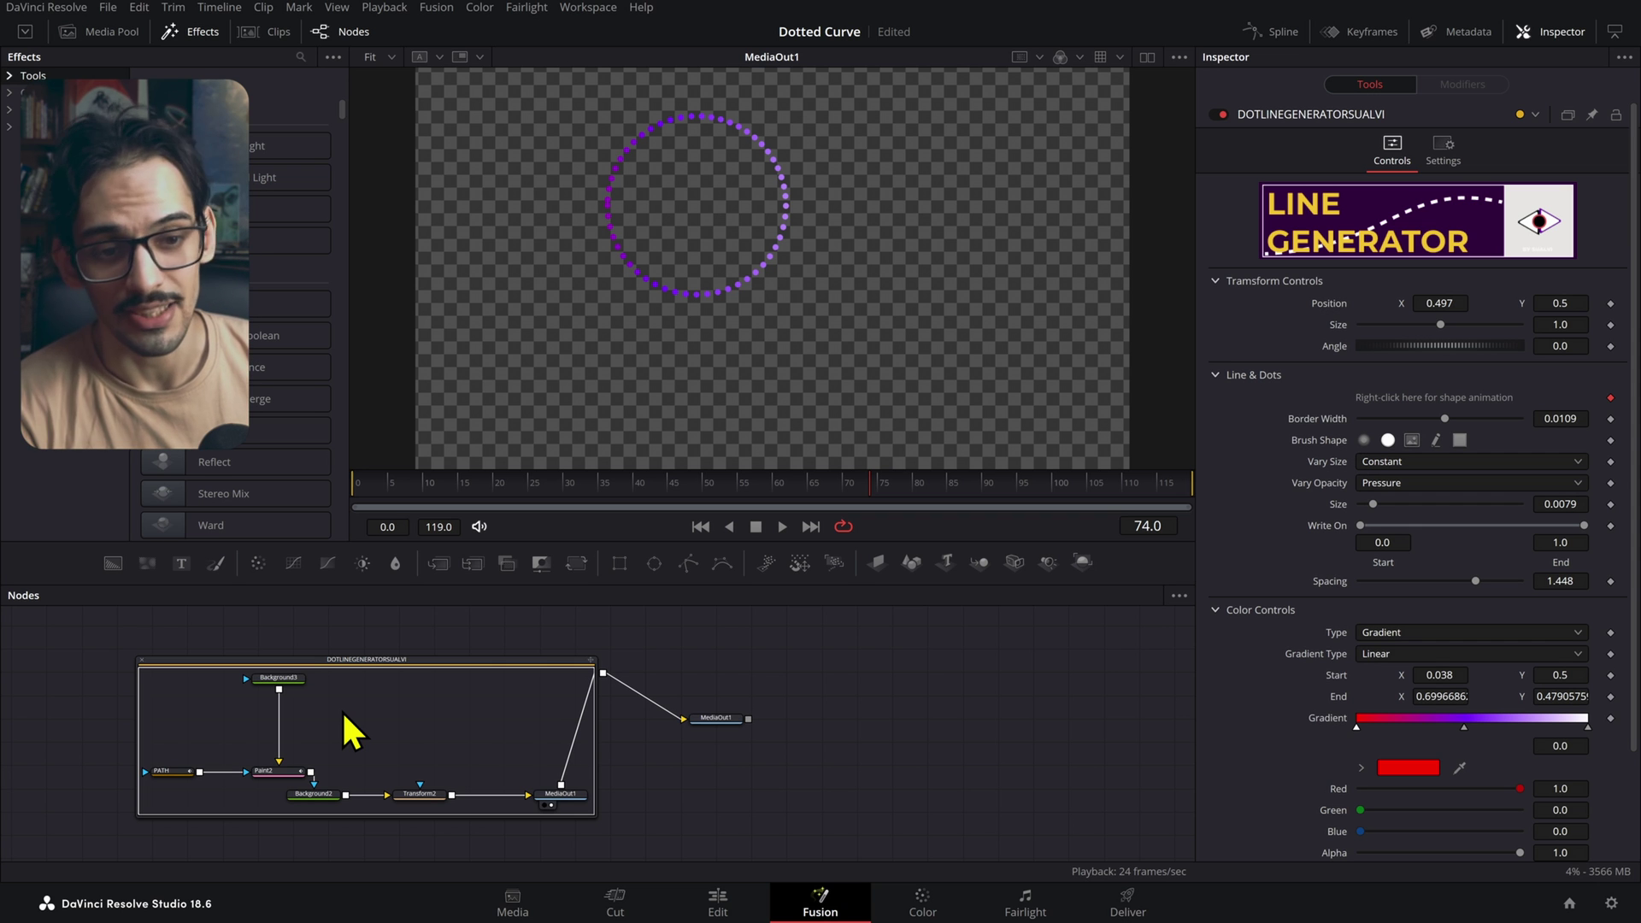
- Select the PATH node and all points of its circle, and turn on the polyline's point numbers
click(175, 771)
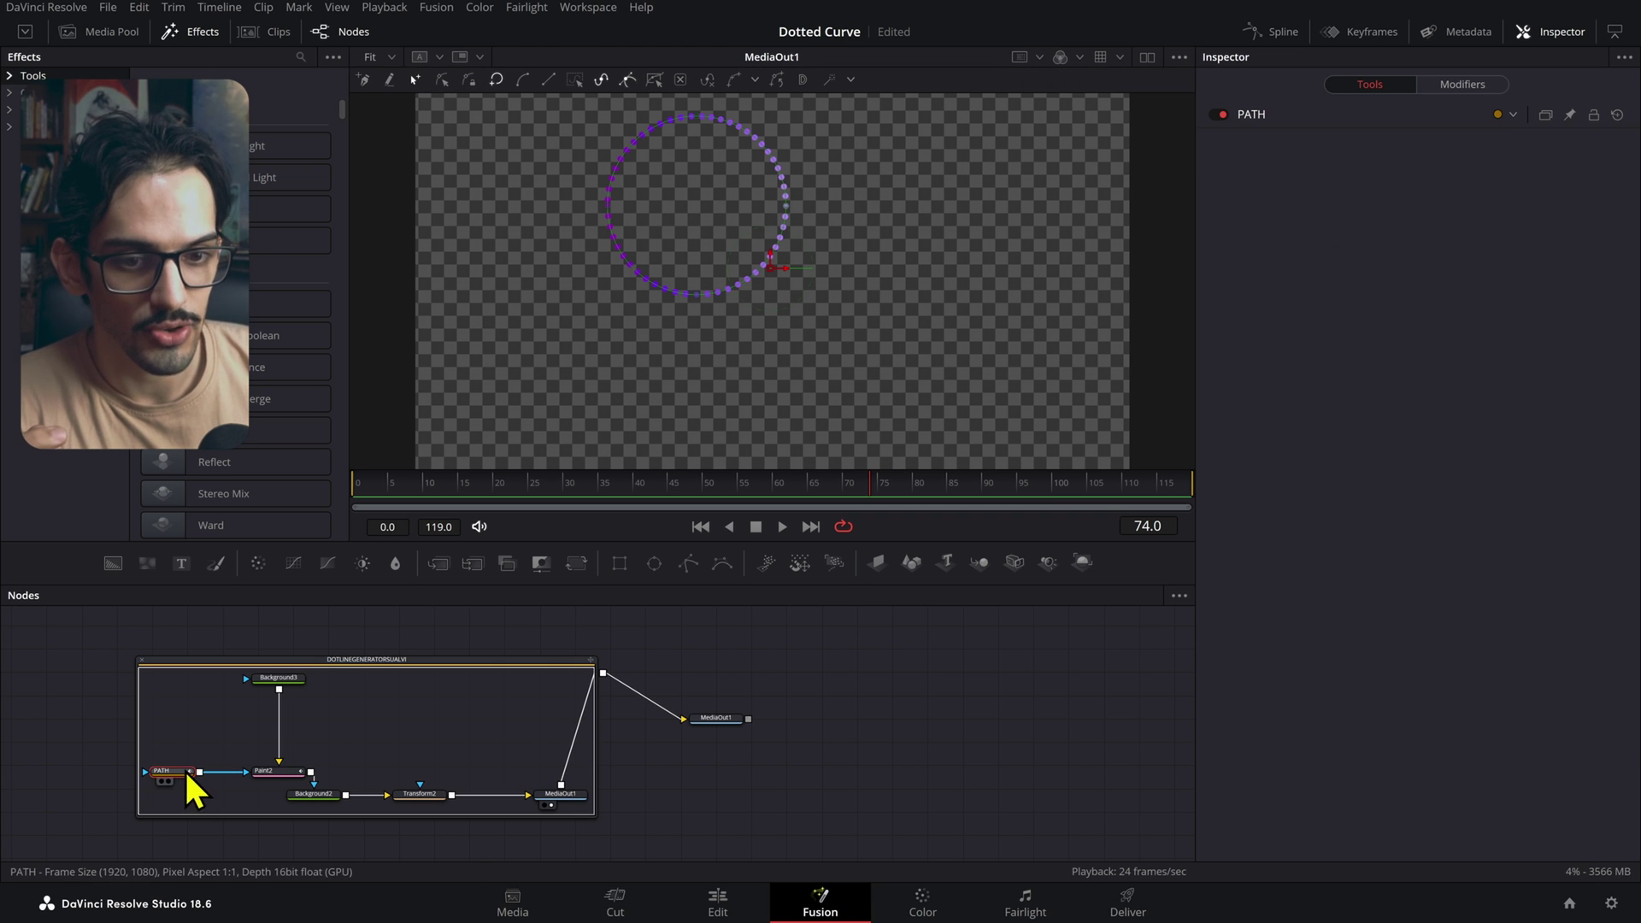
click(783, 216)
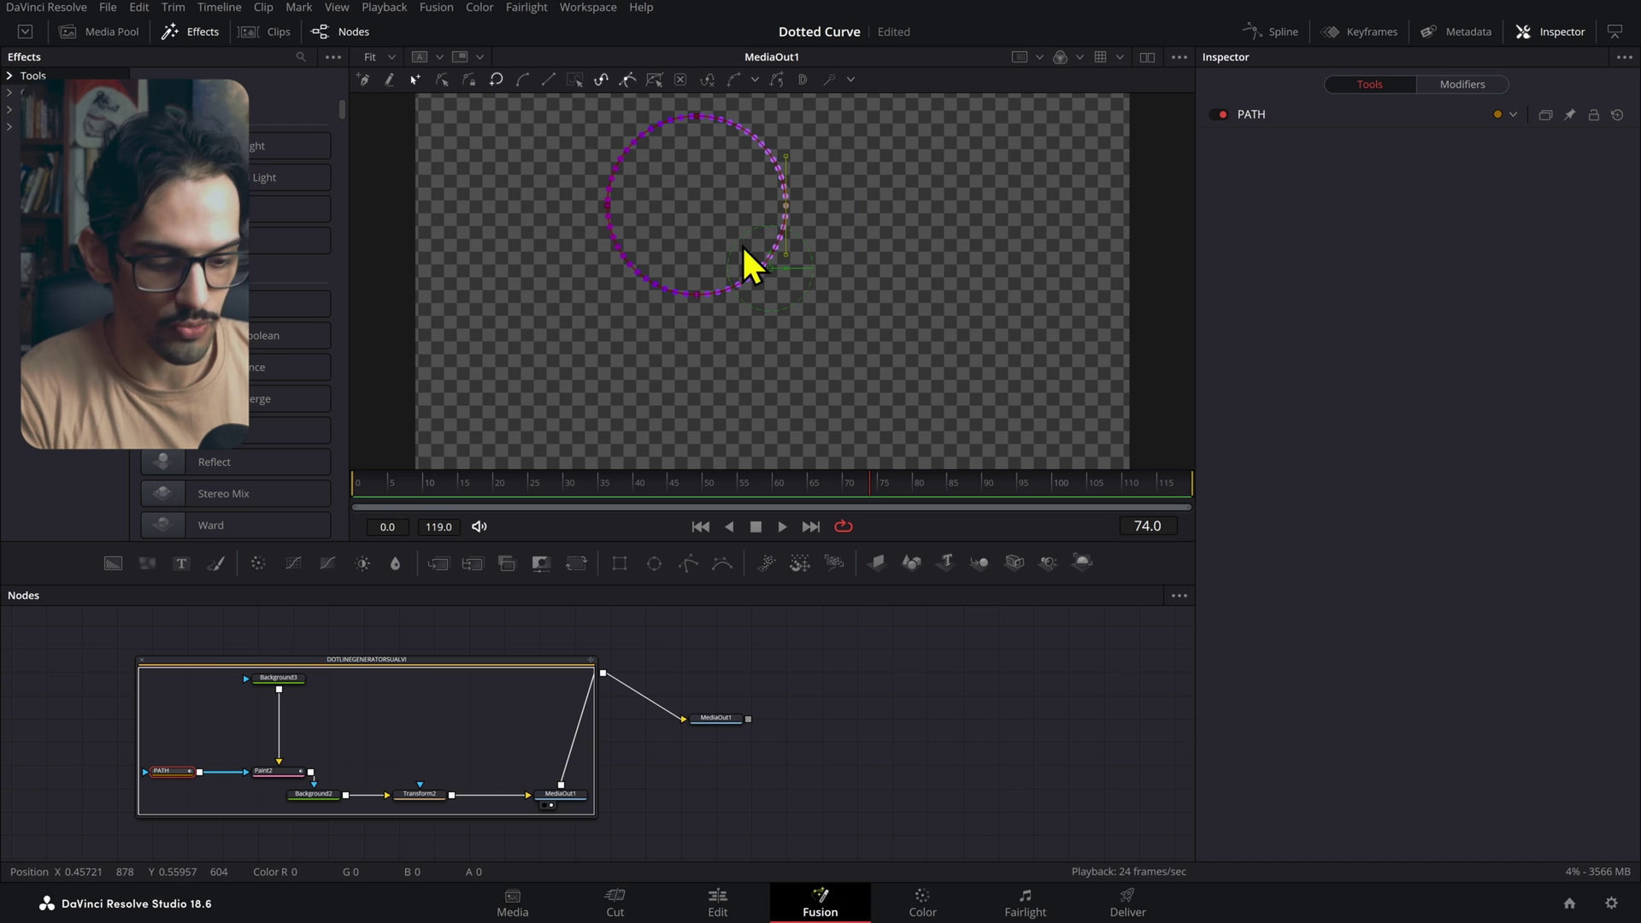
drag(547, 101, 881, 338)
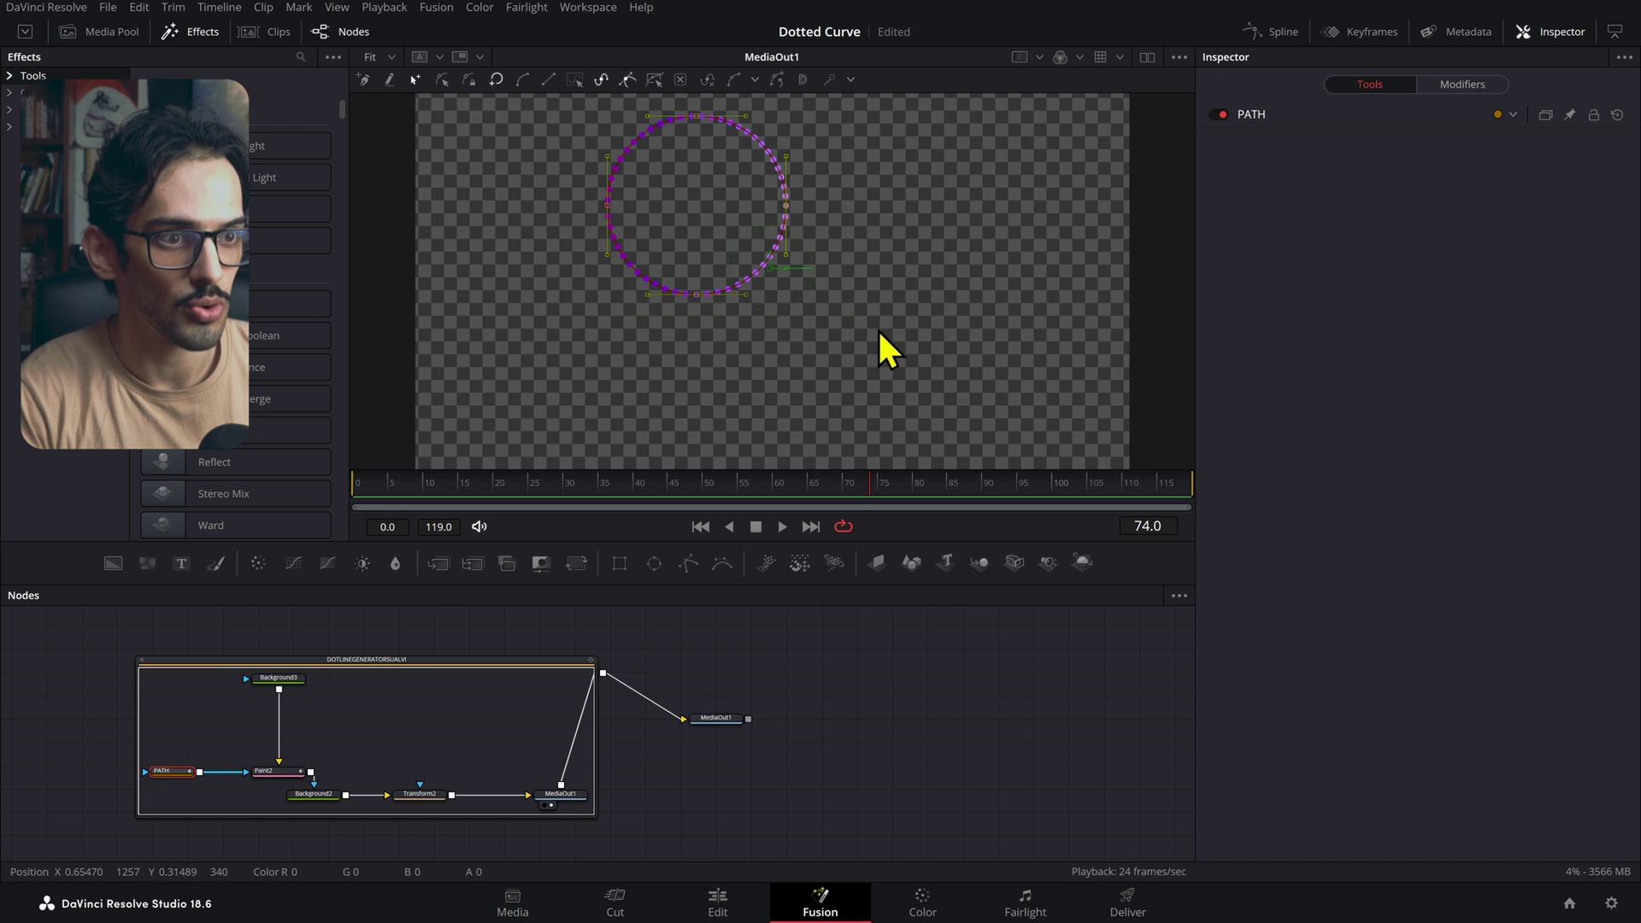
right_click(698, 294)
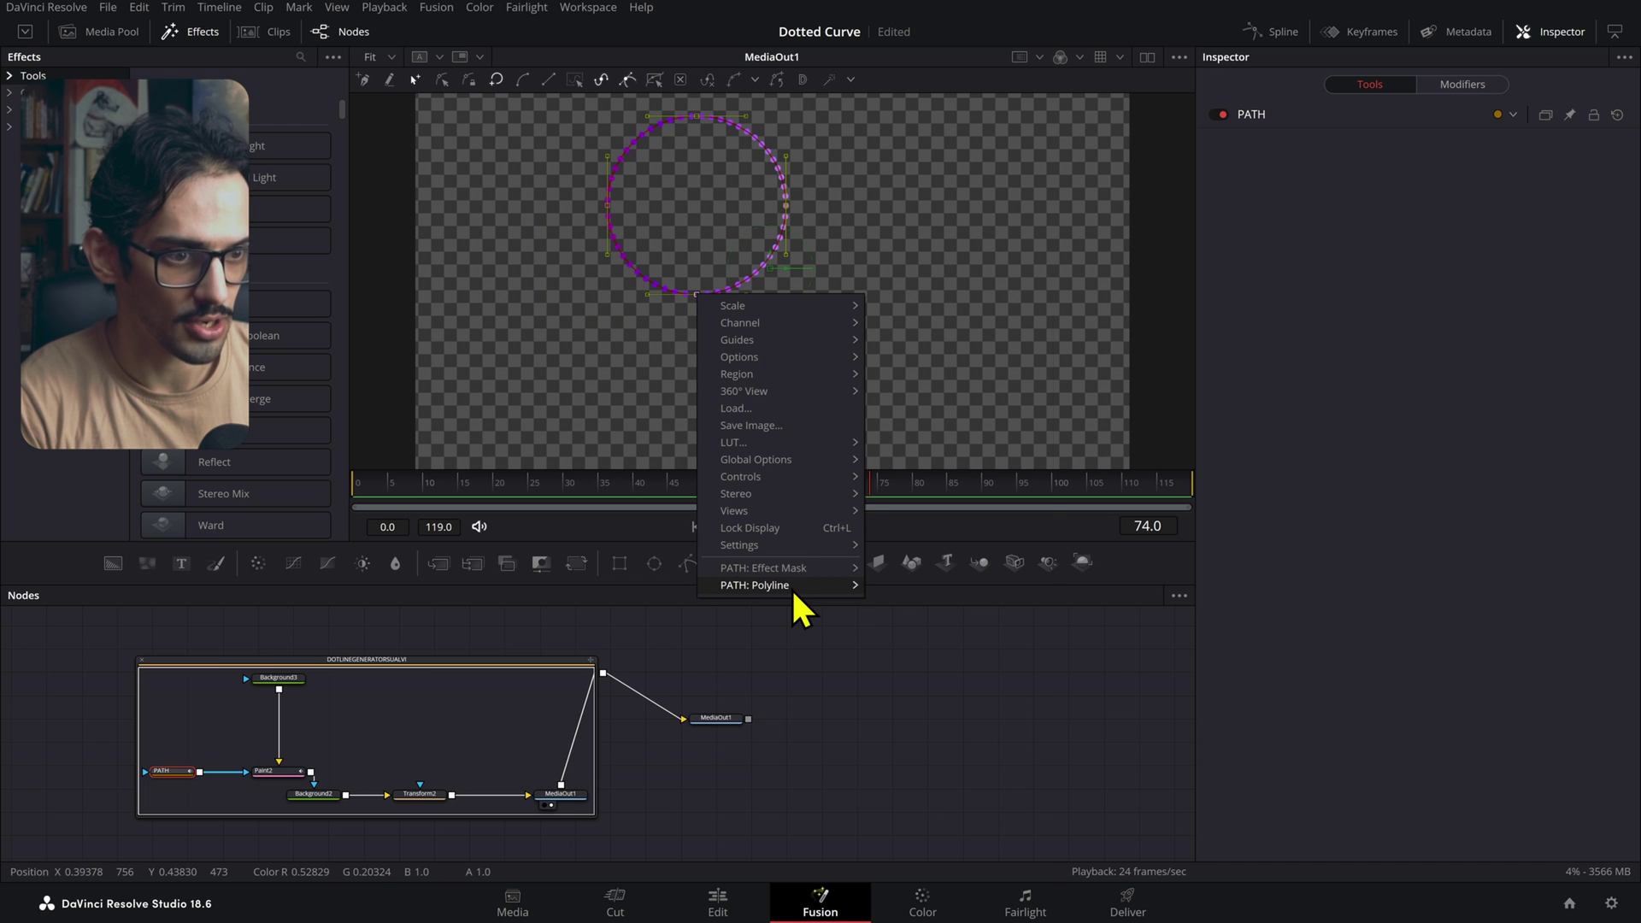
mouse_move(791, 588)
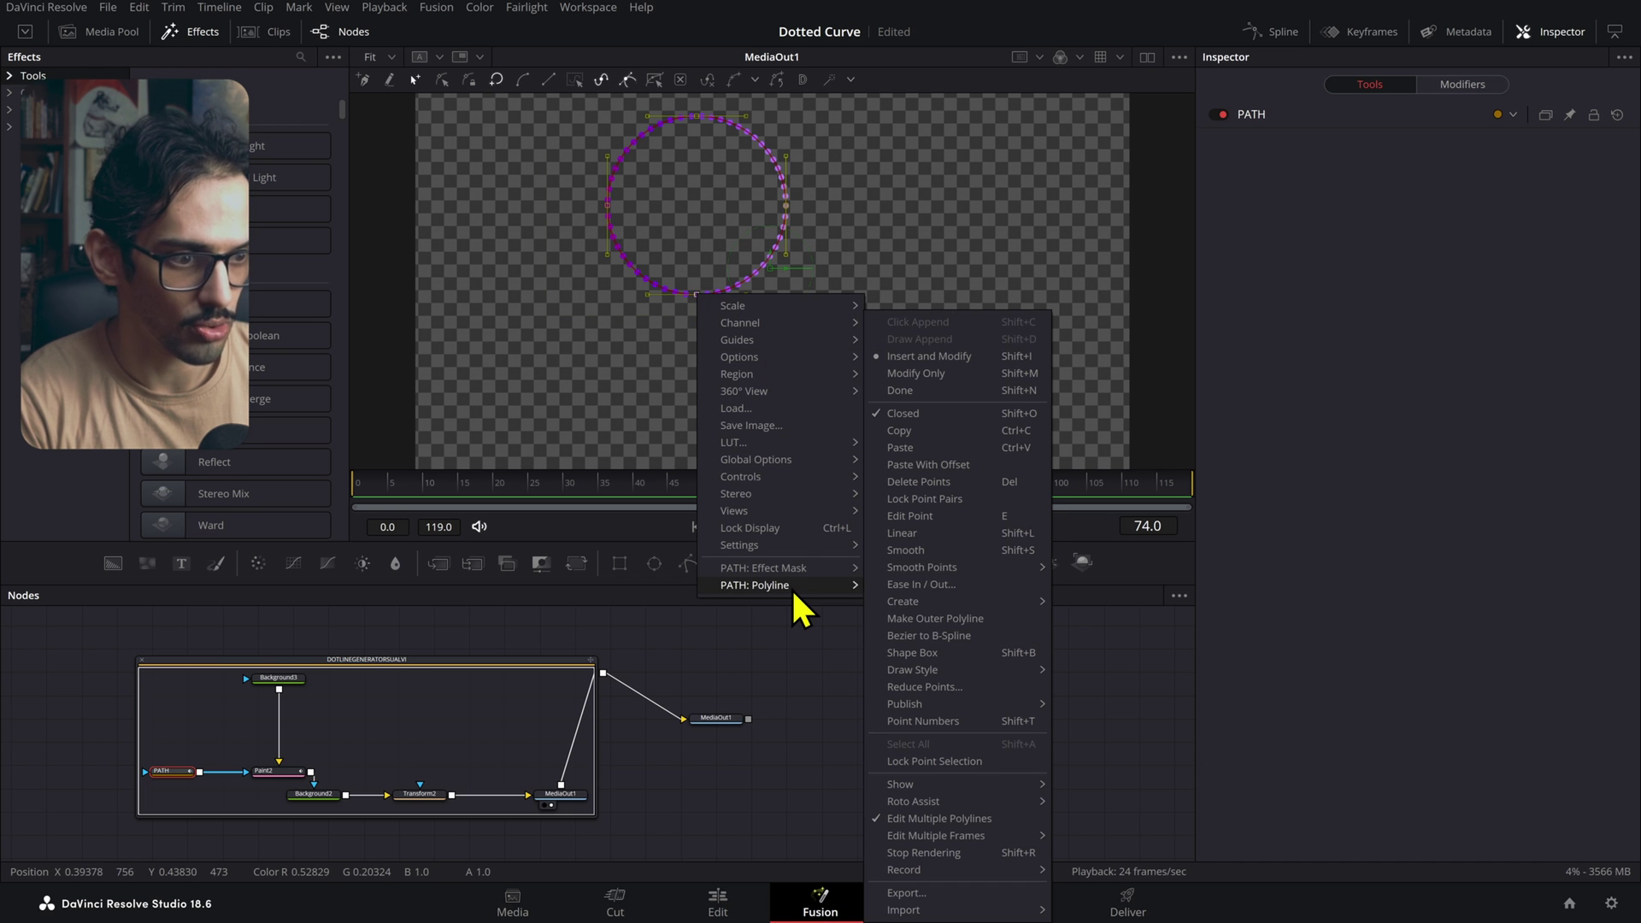
click(976, 719)
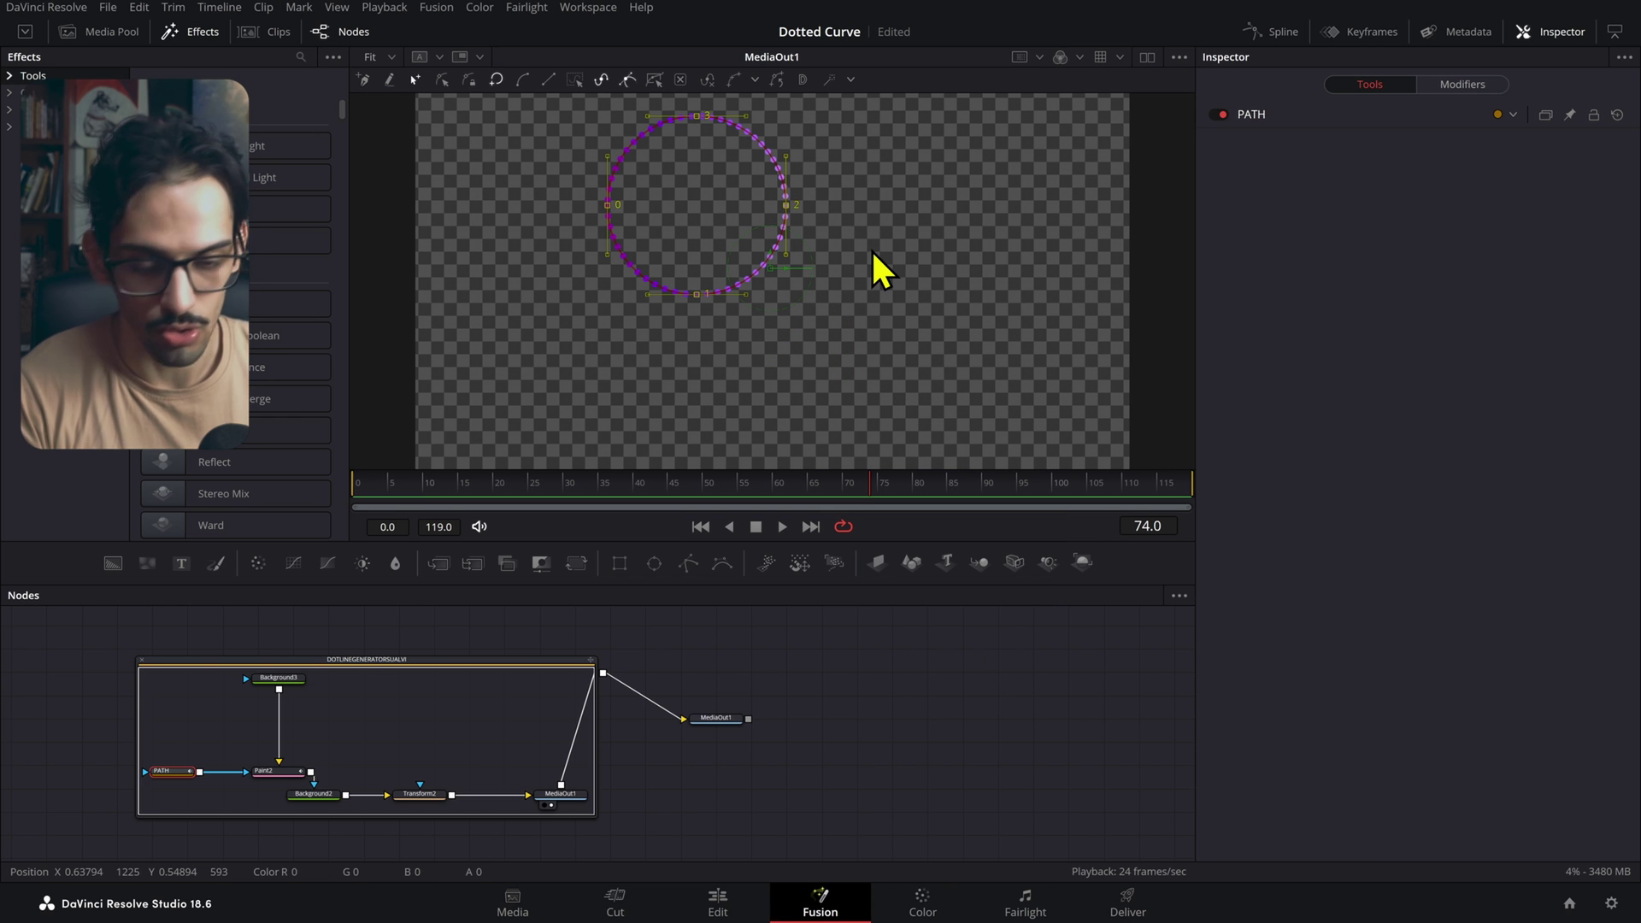
- Select all the numbered points of the circle by enclosing the whole shape
drag(831, 117, 453, 320)
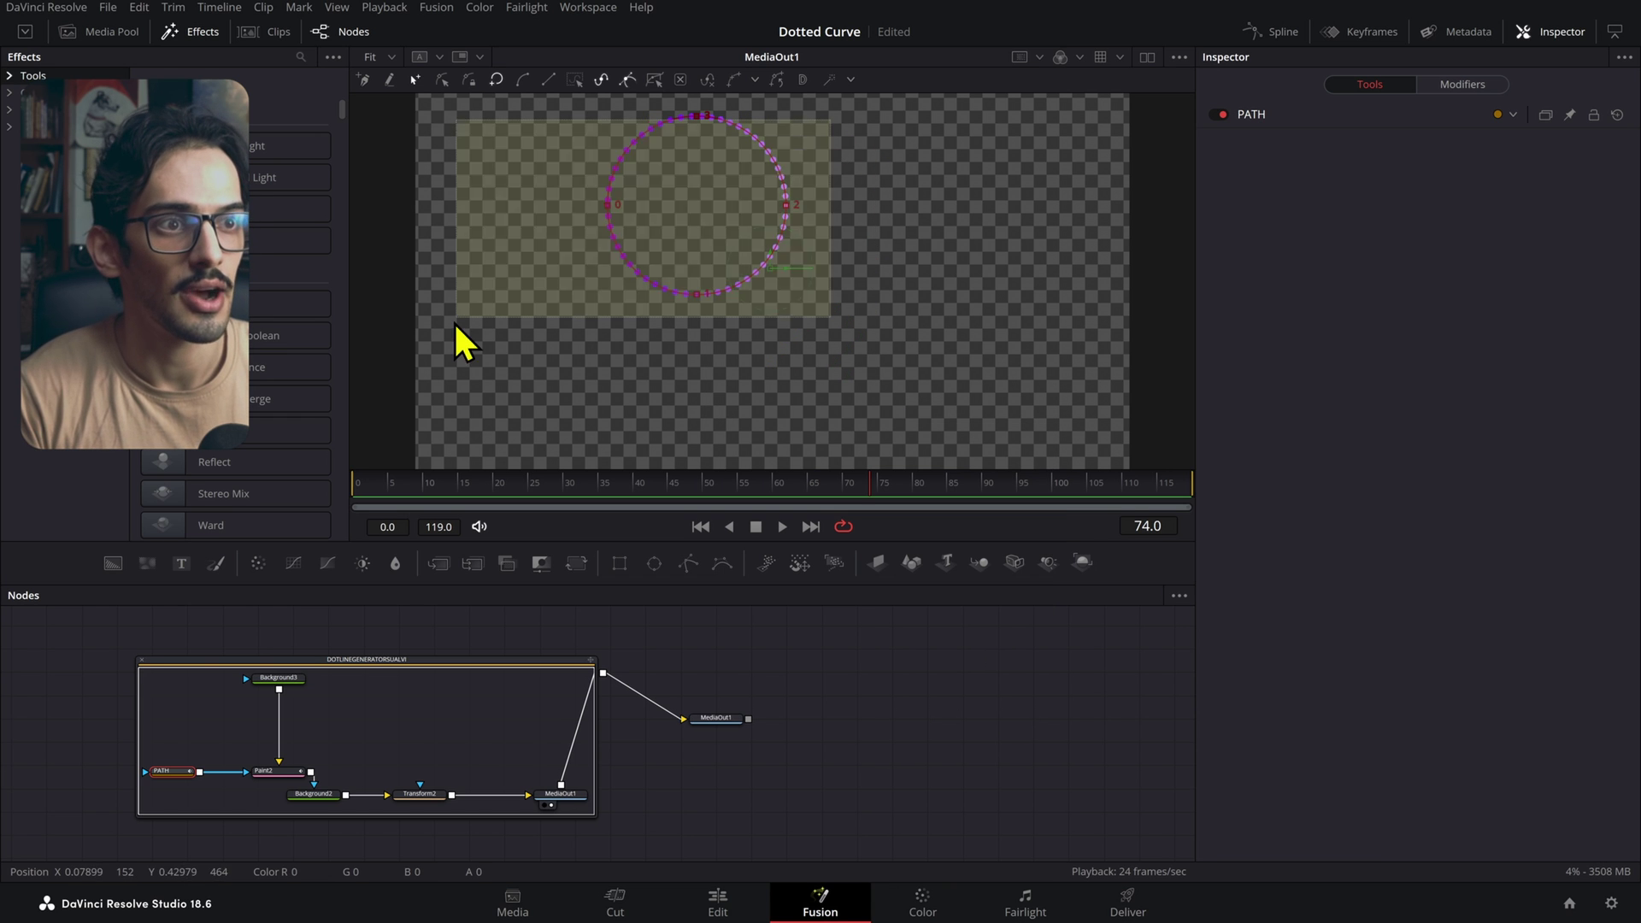
drag(857, 100, 516, 370)
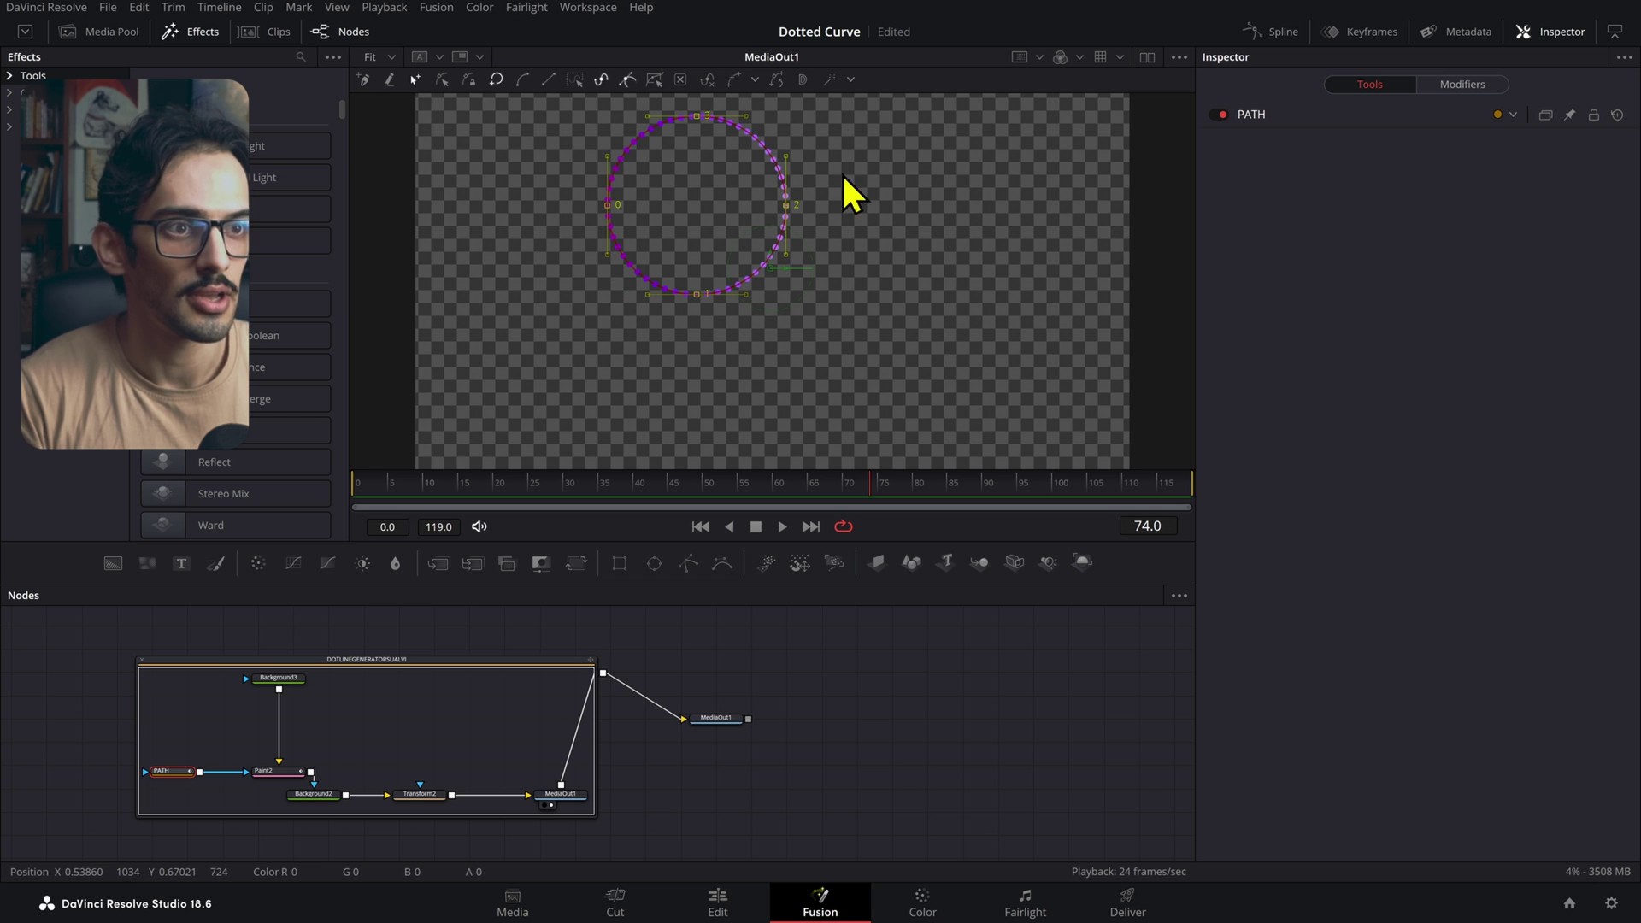
click(865, 162)
drag(885, 154, 689, 410)
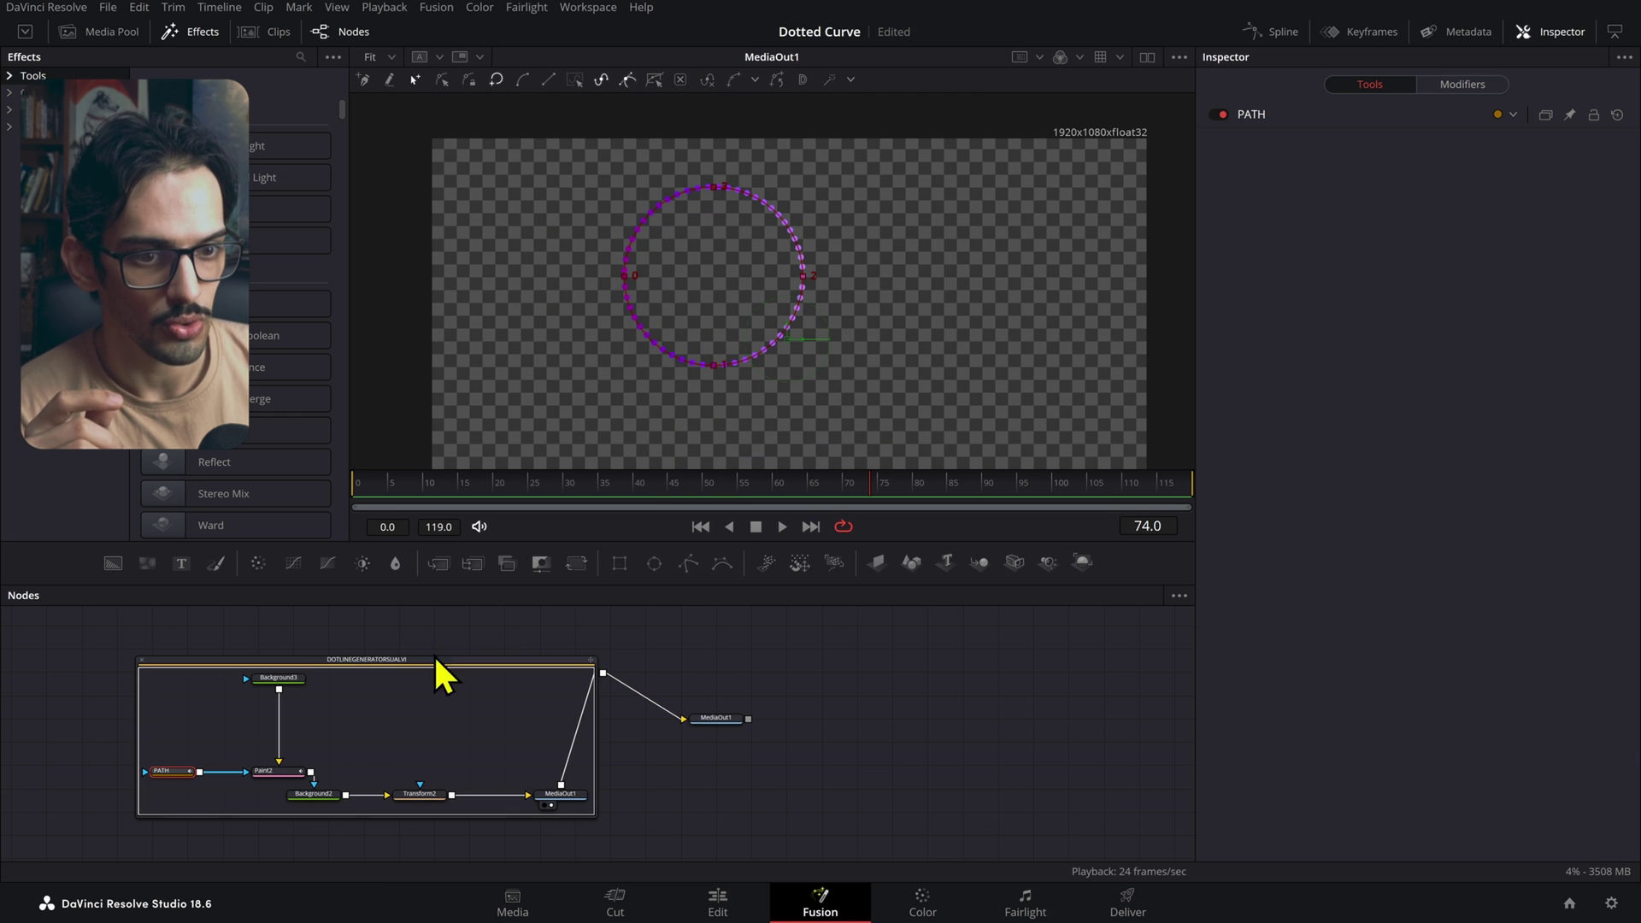
- Select the generator group, discard the accidental resize, and delete the circle's points until only points 0 and 1 remain
click(412, 665)
scroll(954, 276, down, 2)
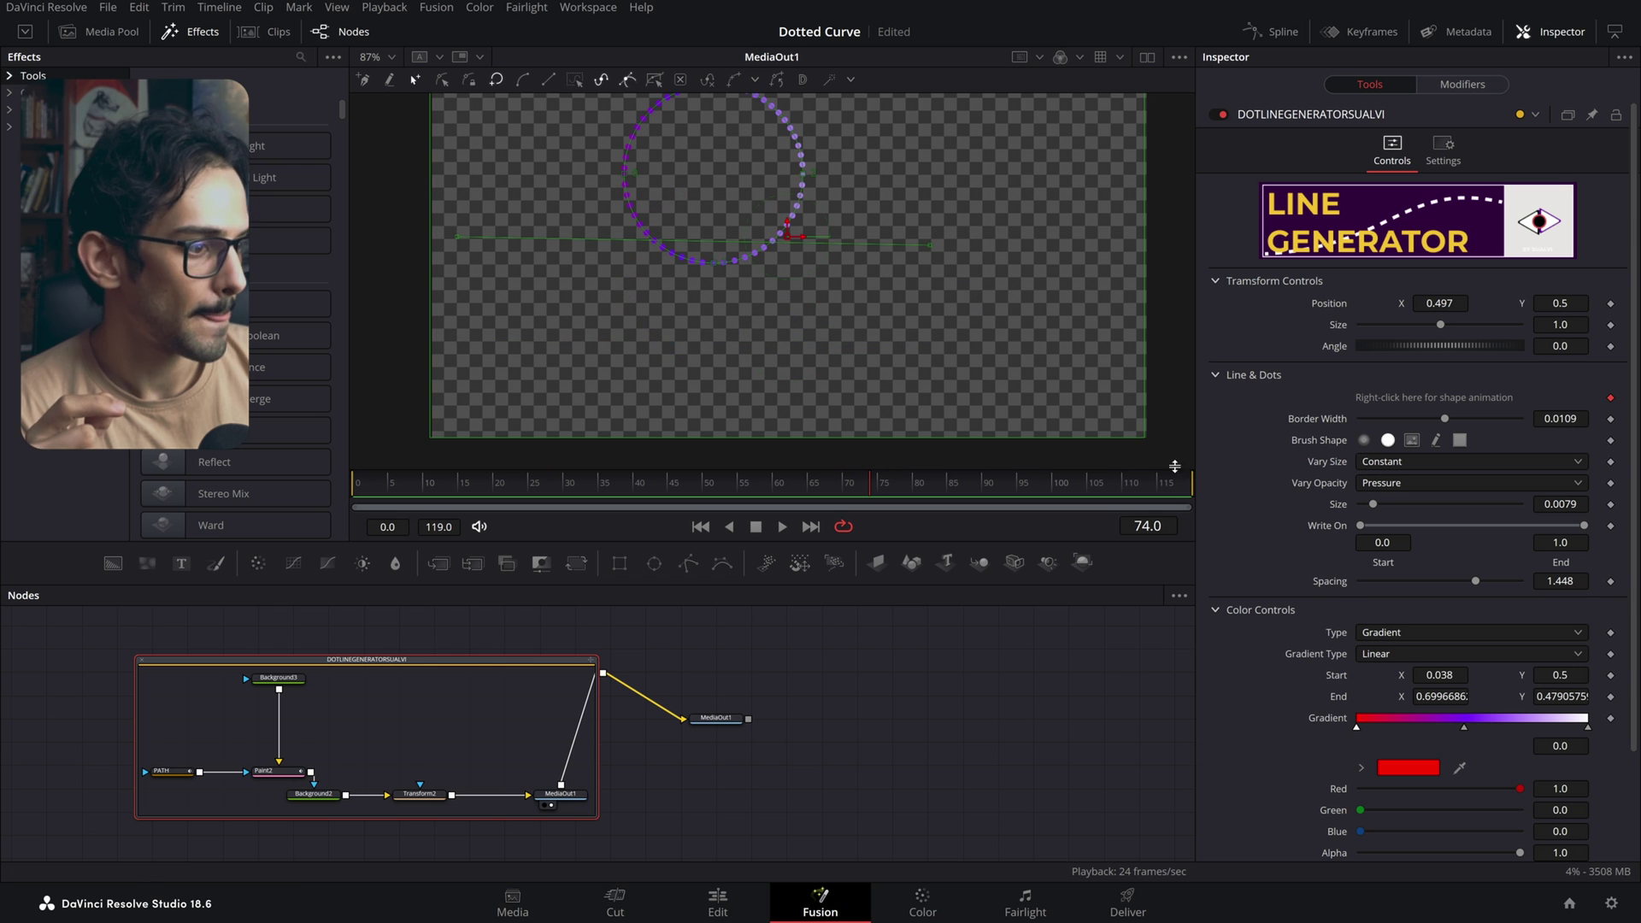
scroll(884, 274, up, 2)
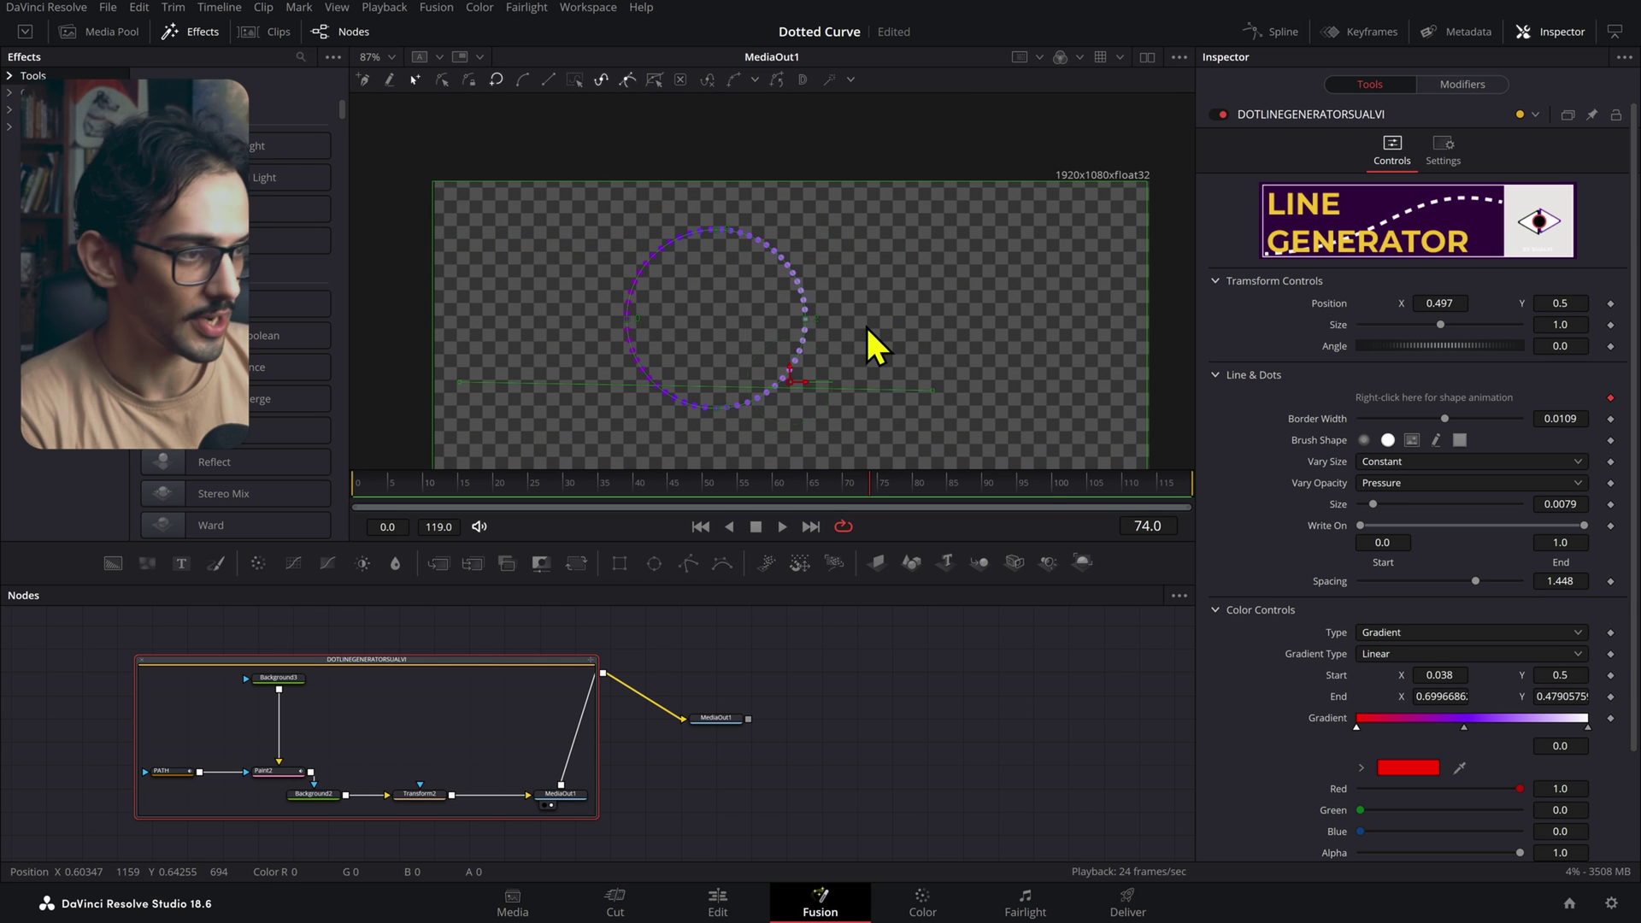
drag(935, 181, 806, 341)
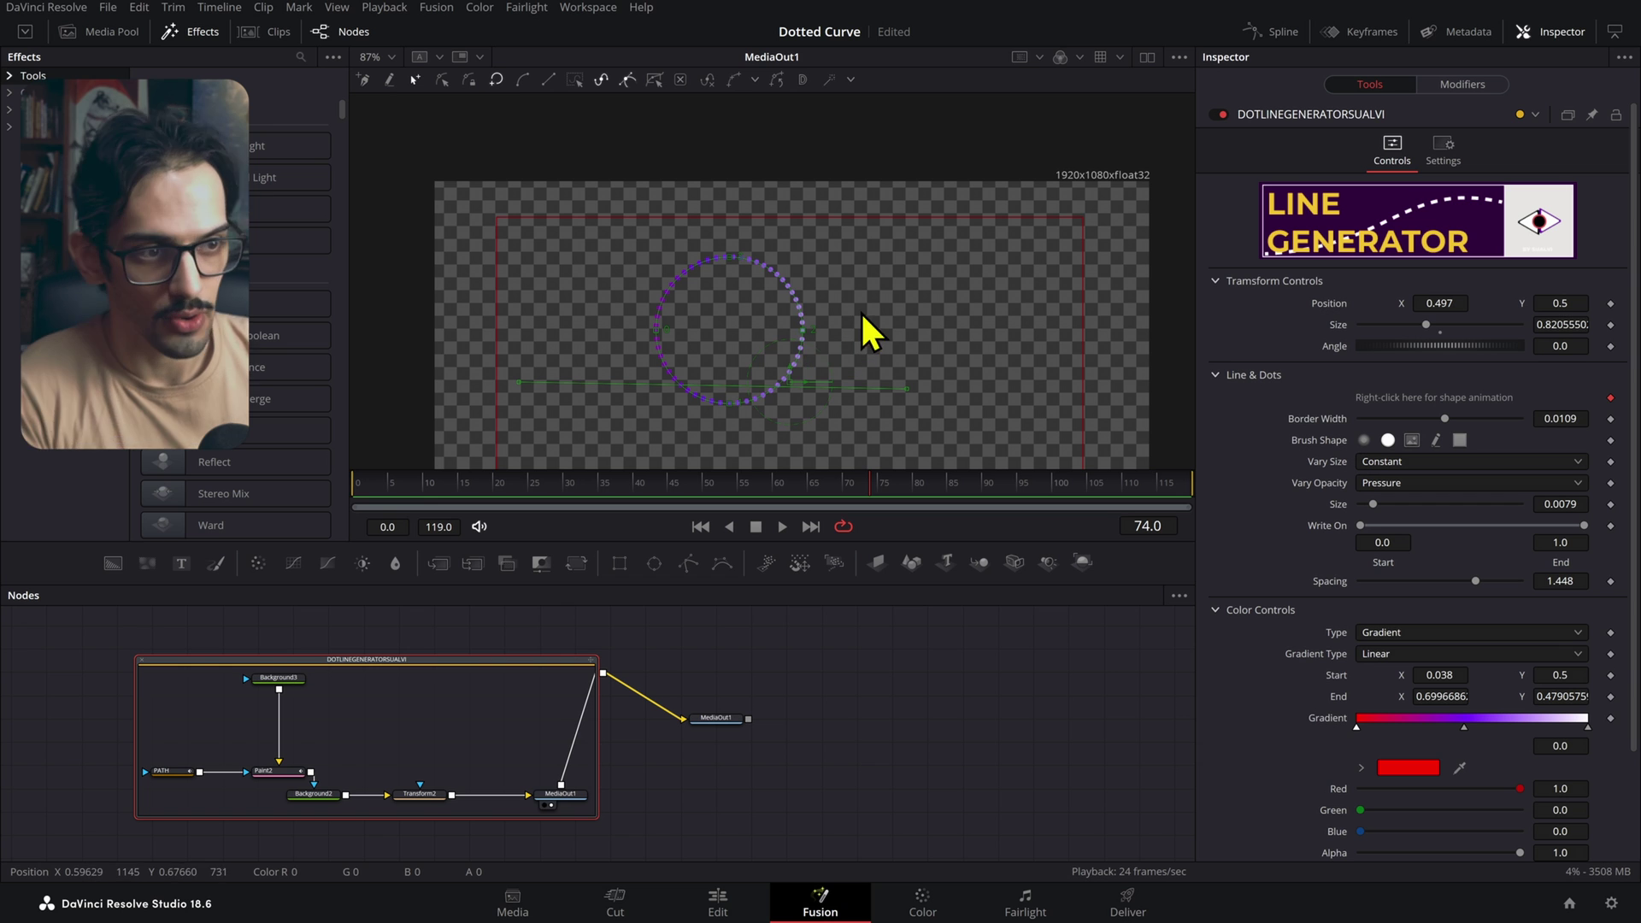
key(ctrl+z)
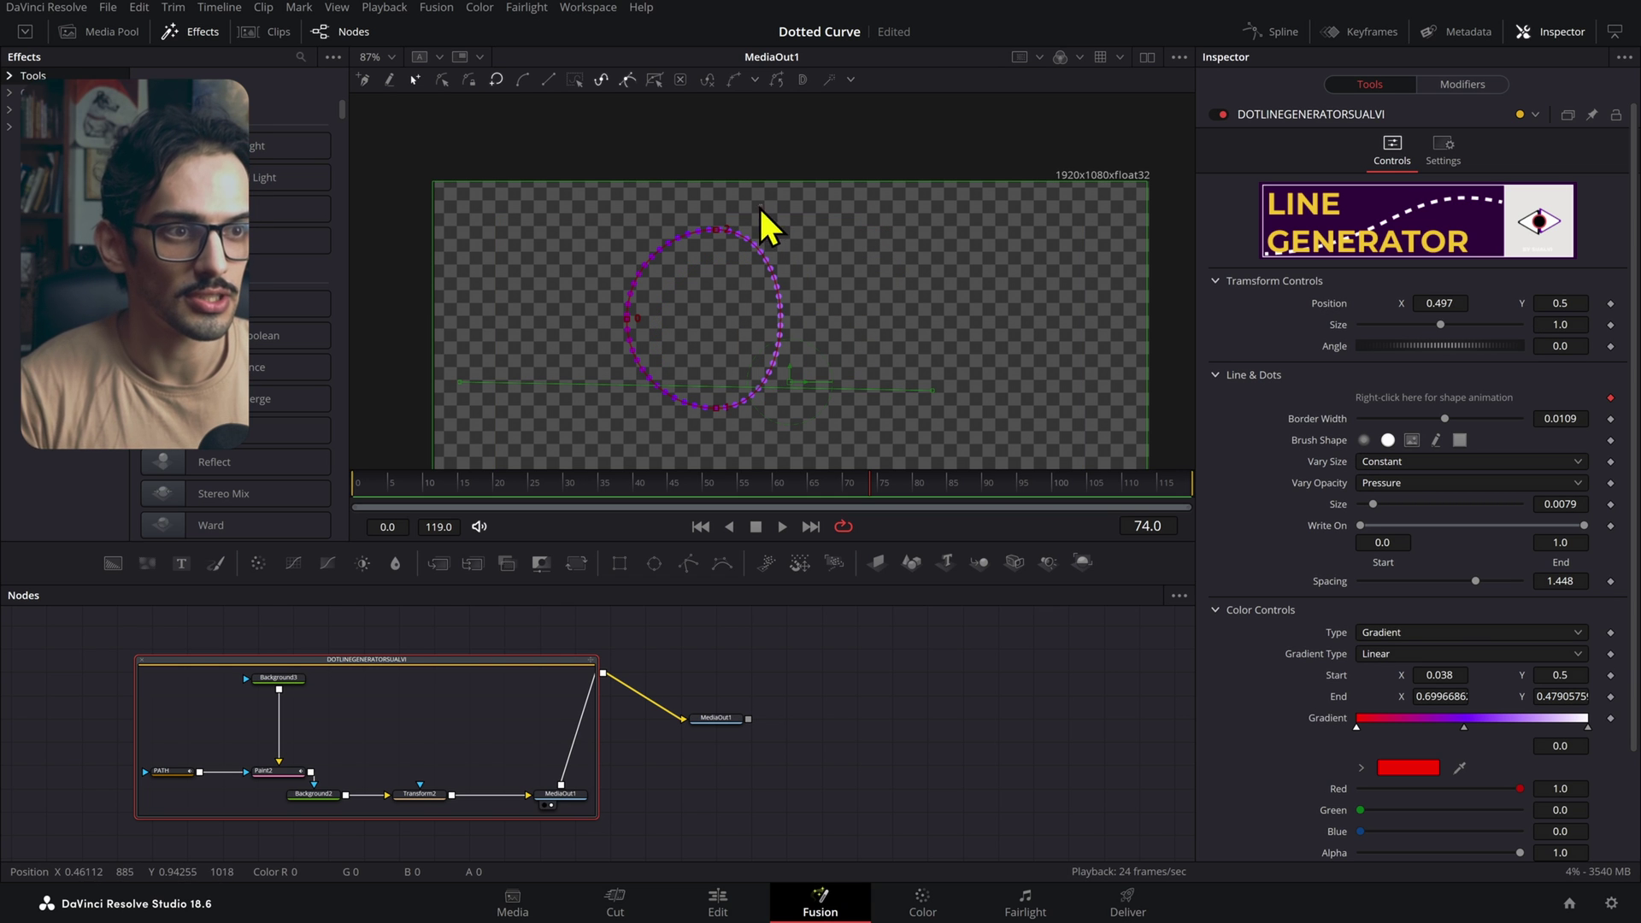
key(ctrl+z)
key(ctrl+z)
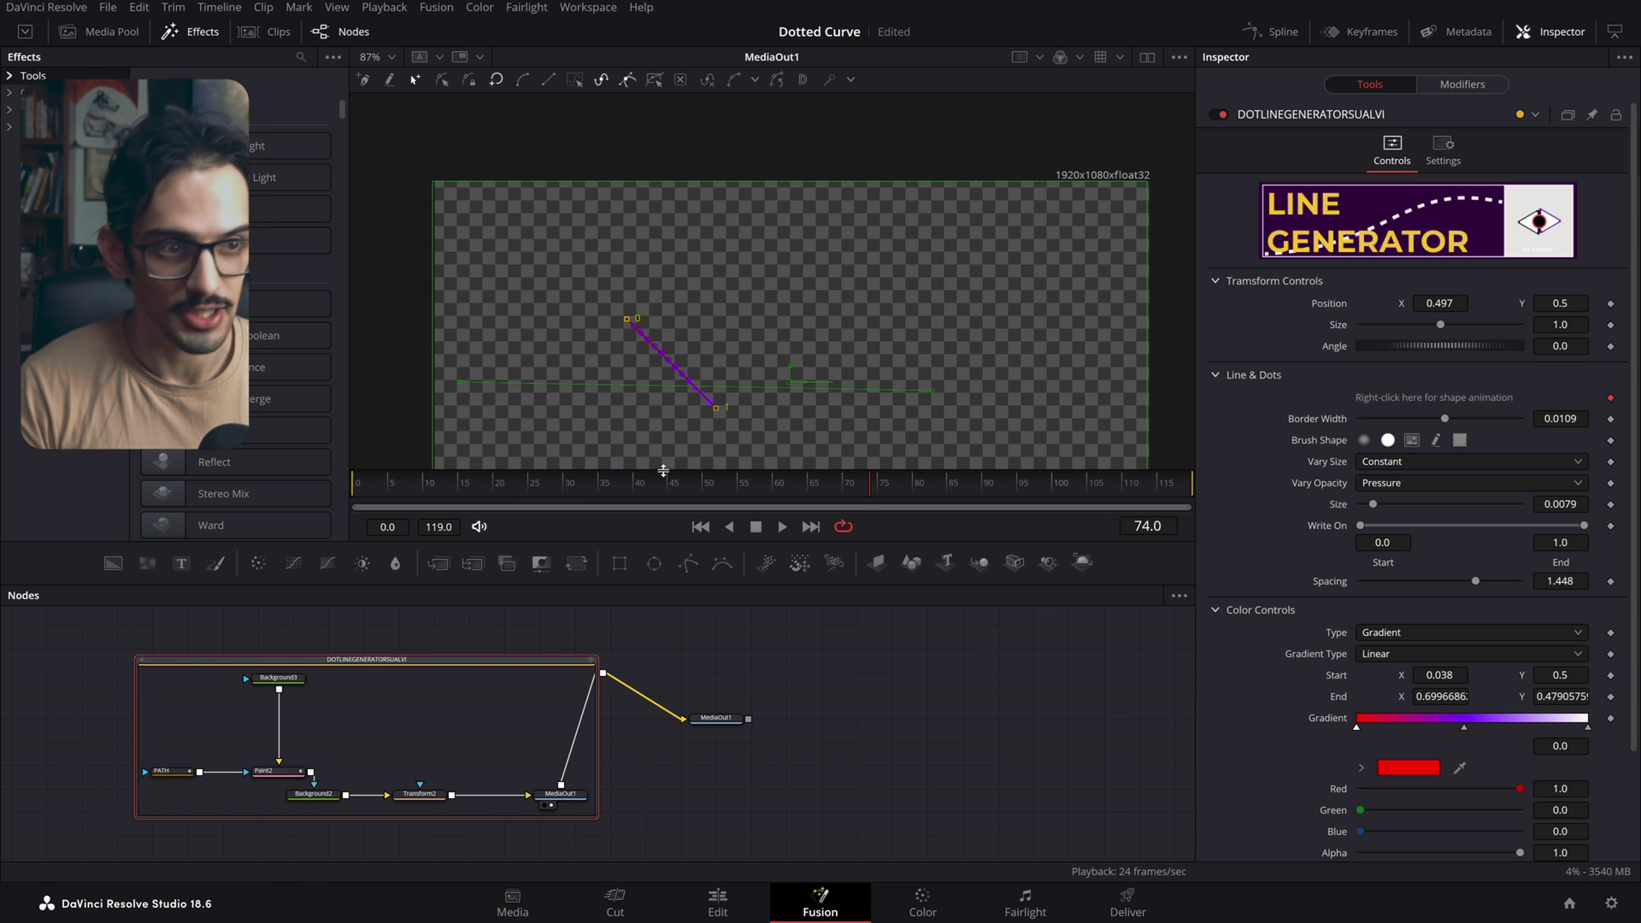
- Reshape the remaining line into a three-point path with a sharp corner and a curved segment, and leave it open
mouse_move(717, 412)
mouse_down()
mouse_move(829, 357)
mouse_move(1022, 362)
mouse_move(633, 341)
mouse_move(711, 385)
mouse_up()
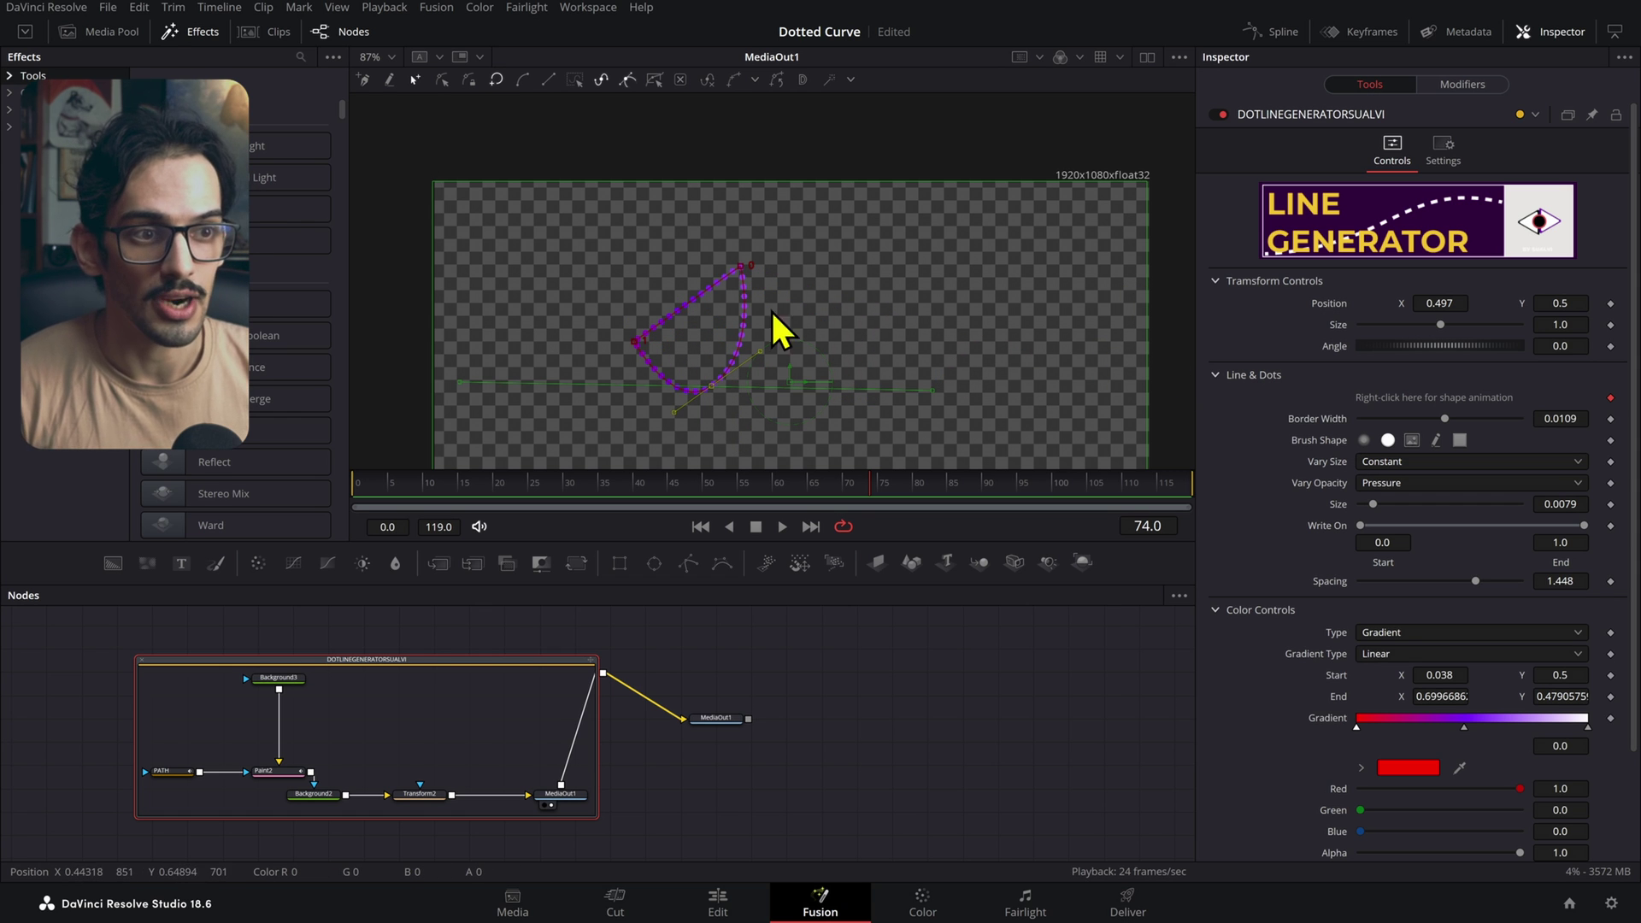
key(shift+c)
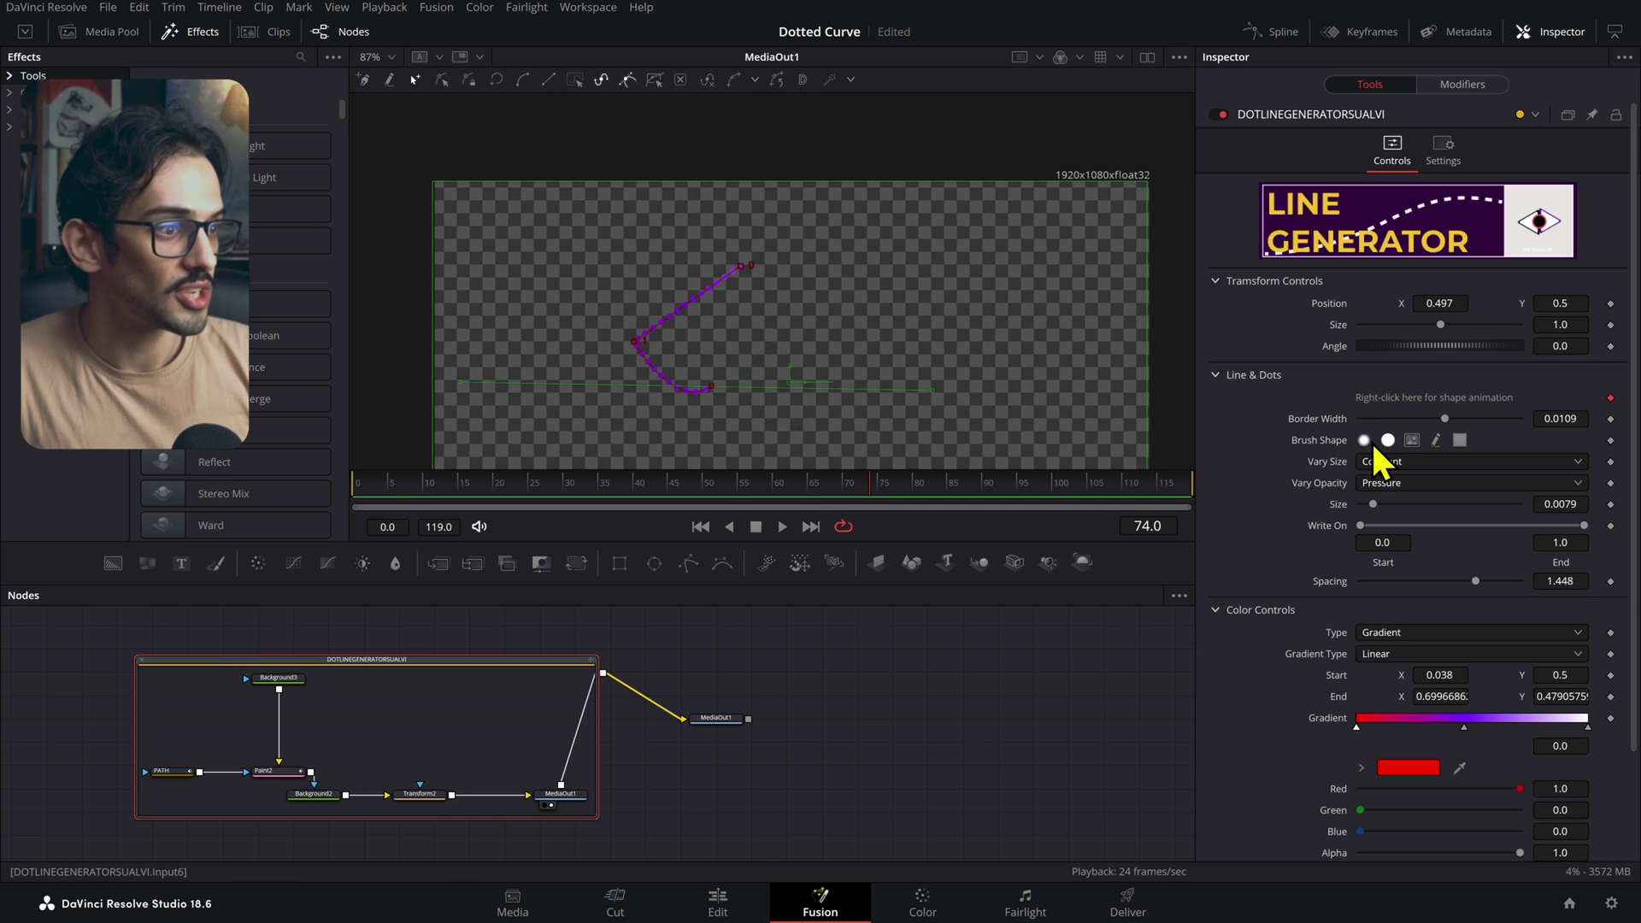
- Change the line's Brush Shape from circular to rectangular and examine the resulting dashes up close
scroll(671, 401, up, 5)
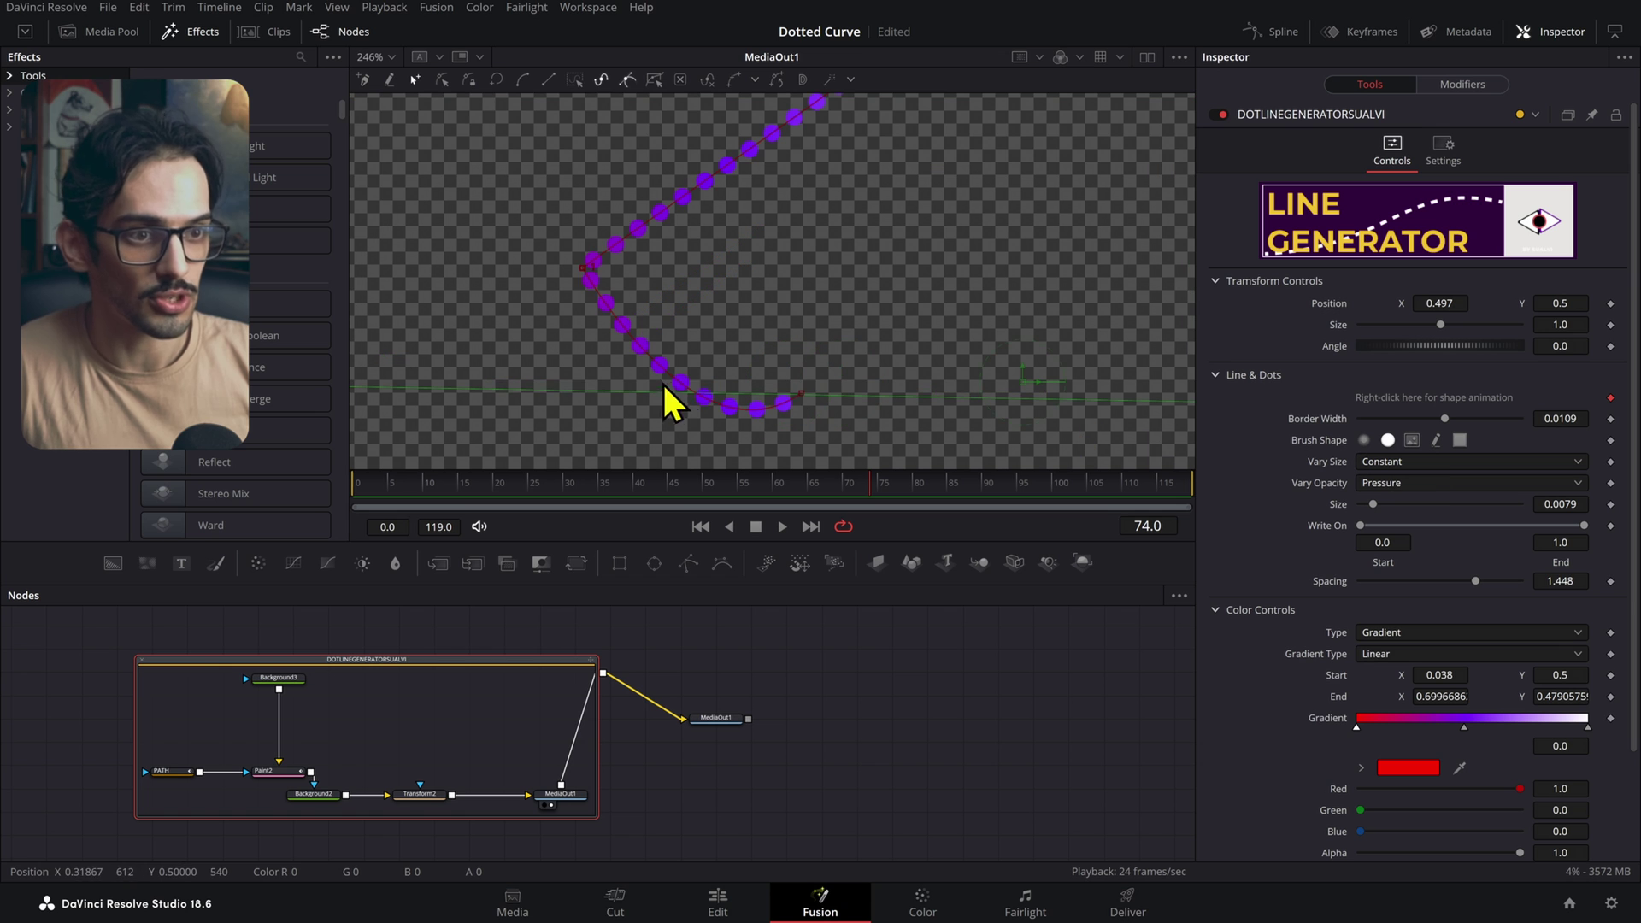
click(1460, 439)
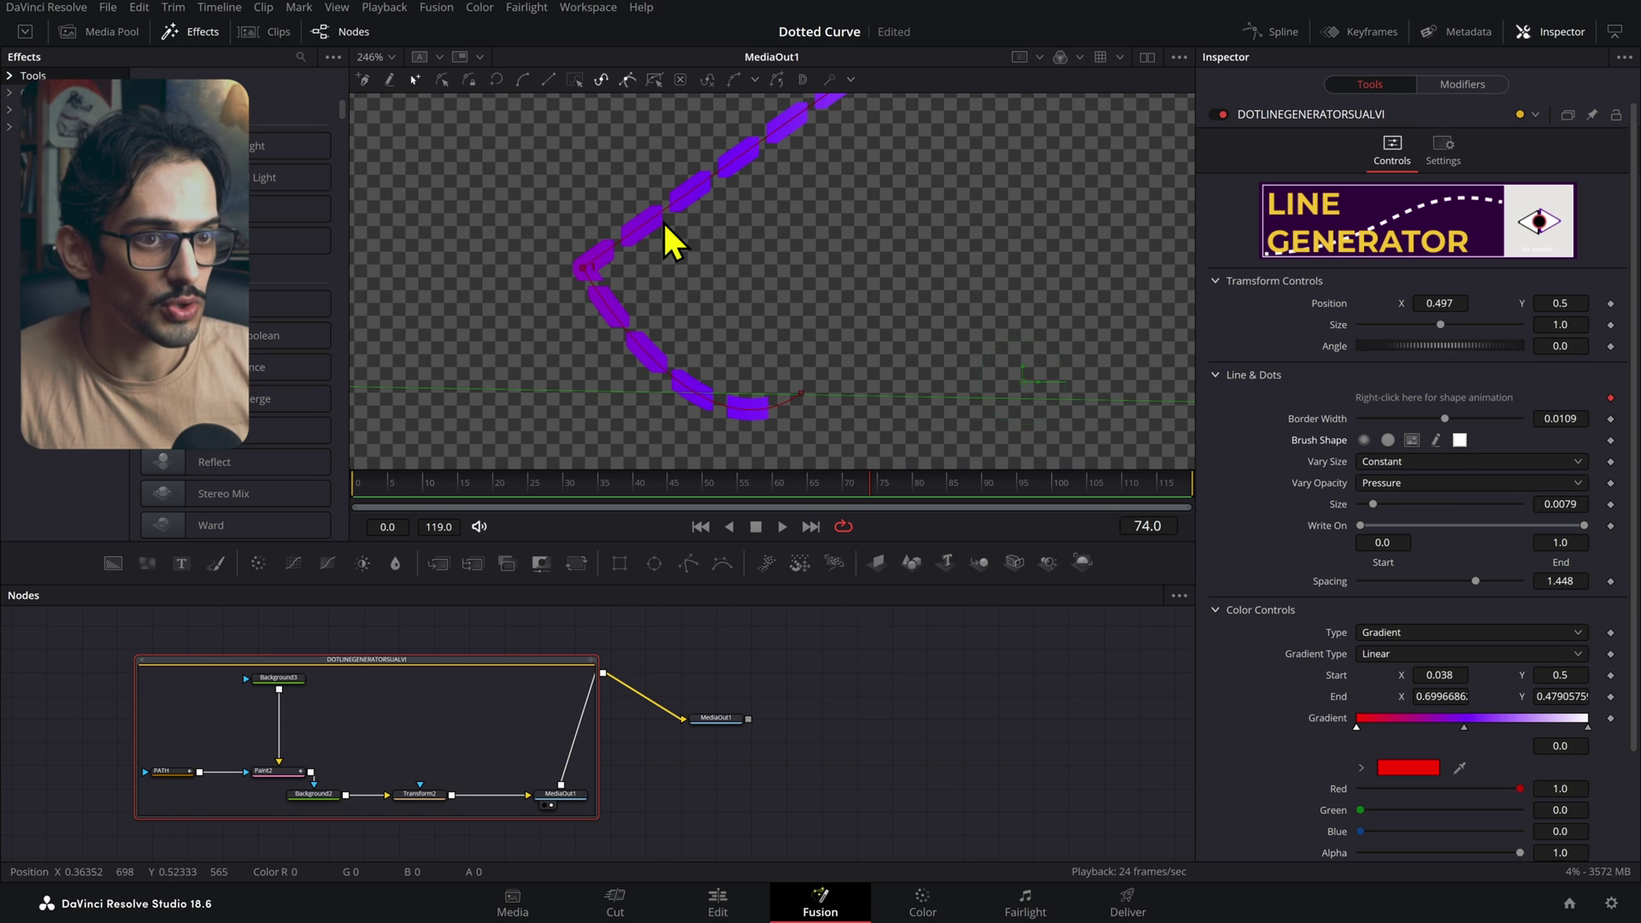
drag(670, 238, 638, 304)
scroll(671, 229, up, 2)
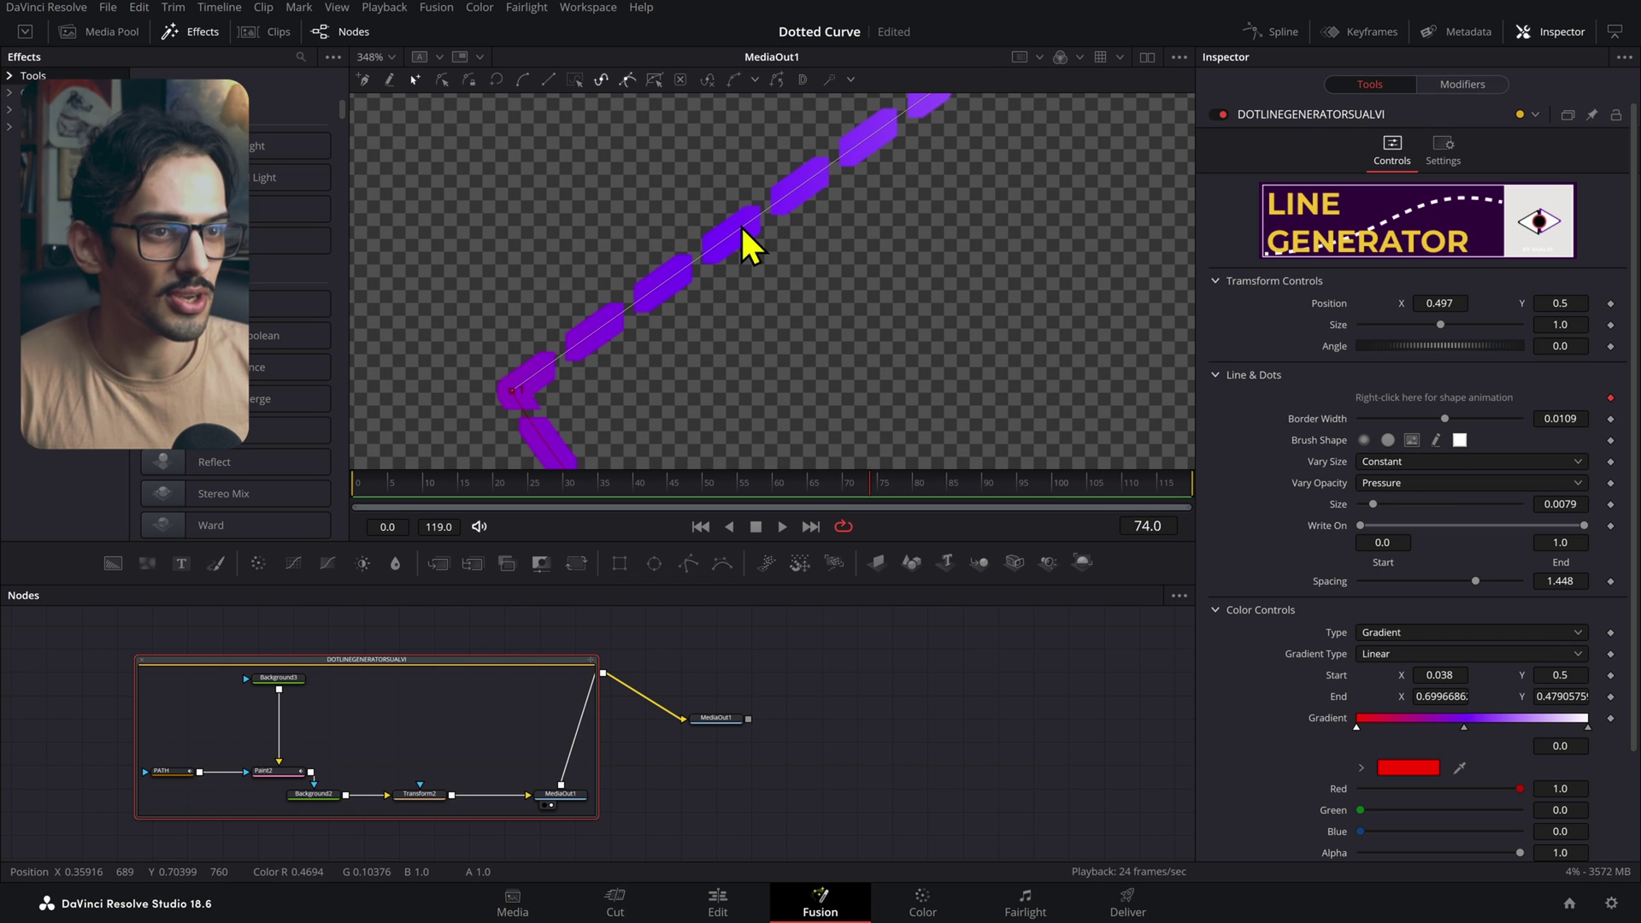
scroll(744, 232, up, 2)
- Move the dashed line's upper end below the corner and pull the other end's curve handle upward to form an arch
scroll(743, 244, down, 4)
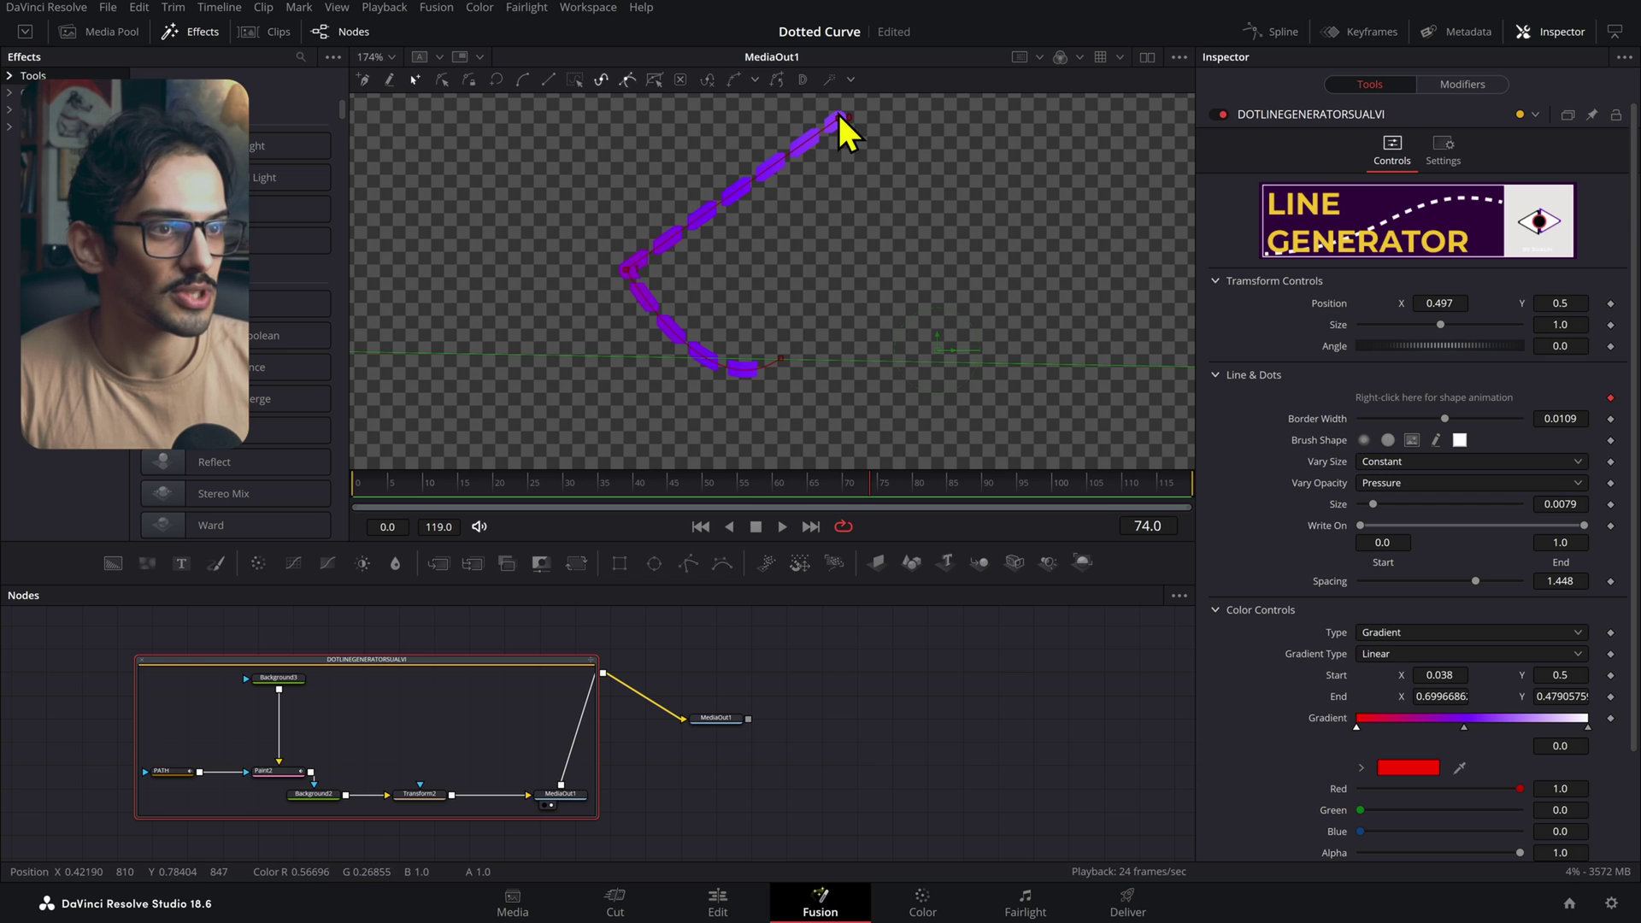
drag(839, 119, 559, 416)
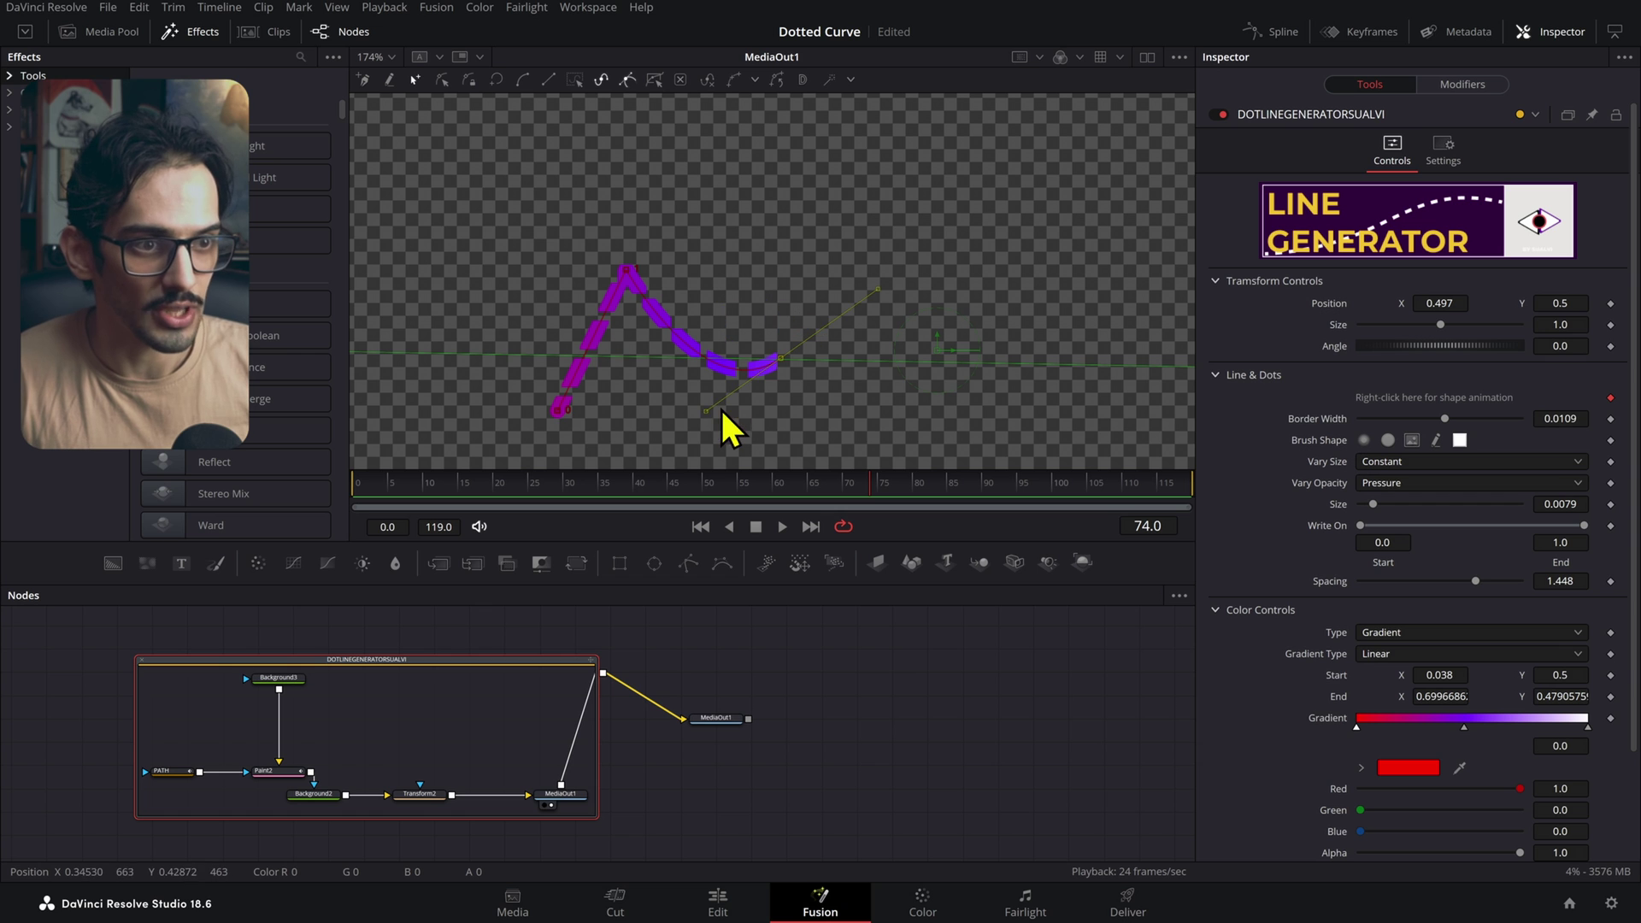
drag(706, 410, 762, 137)
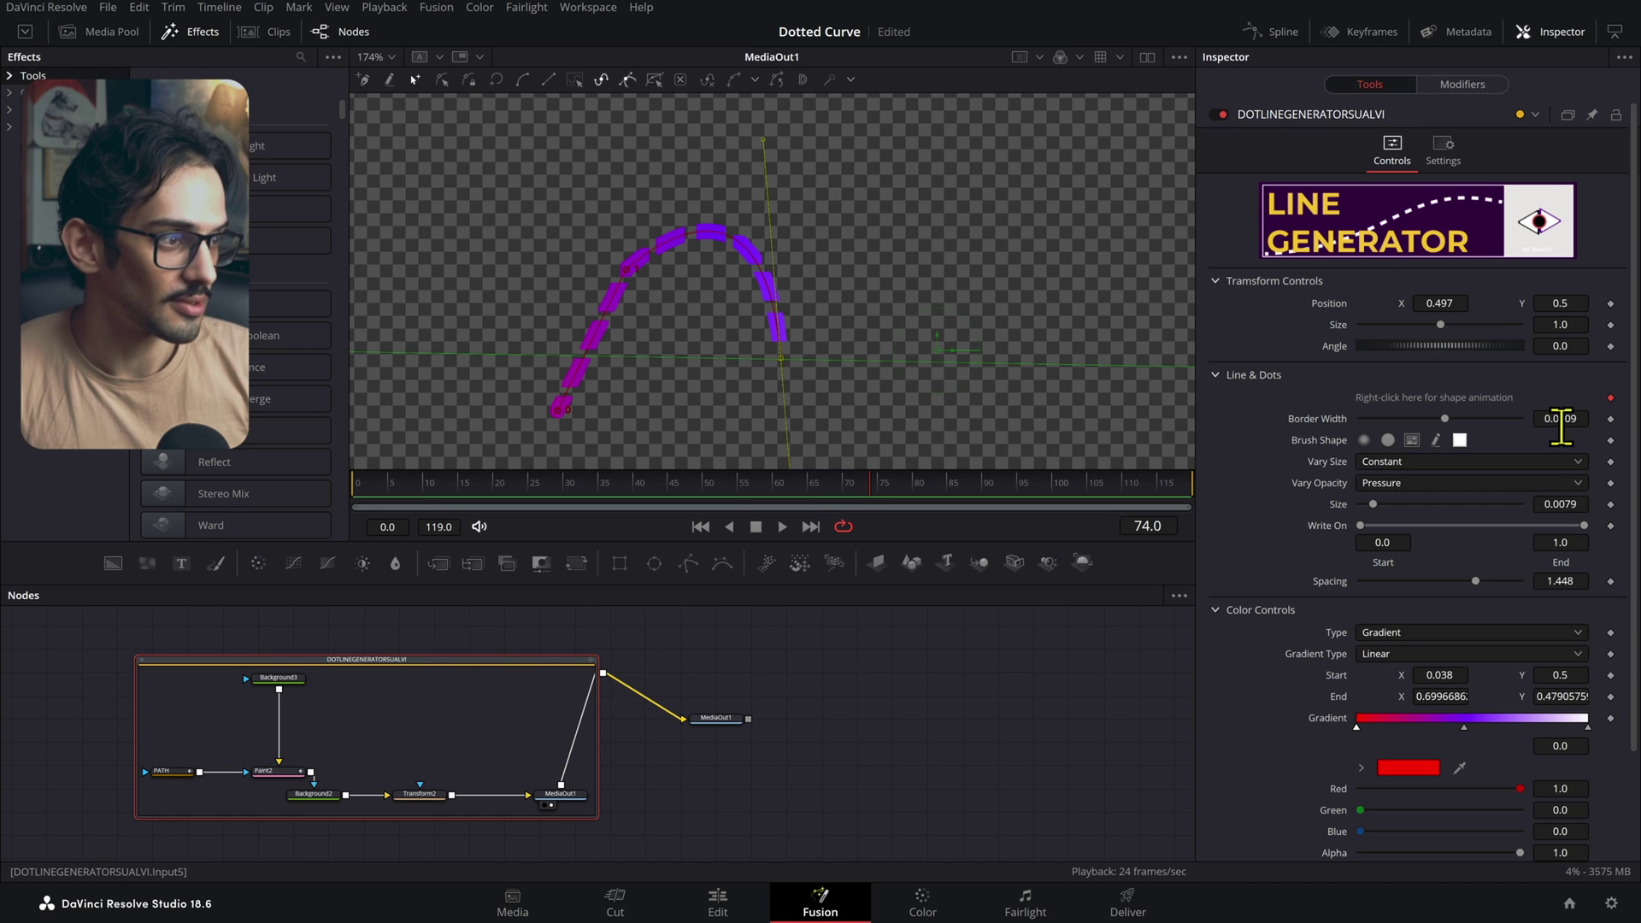
- Set the Border Width to 0.0141 and, after trying a Size of 0.0, restore the Size to 0.0079
mouse_move(1561, 426)
mouse_down()
mouse_move(1590, 426)
mouse_move(1547, 419)
mouse_move(1563, 427)
mouse_up()
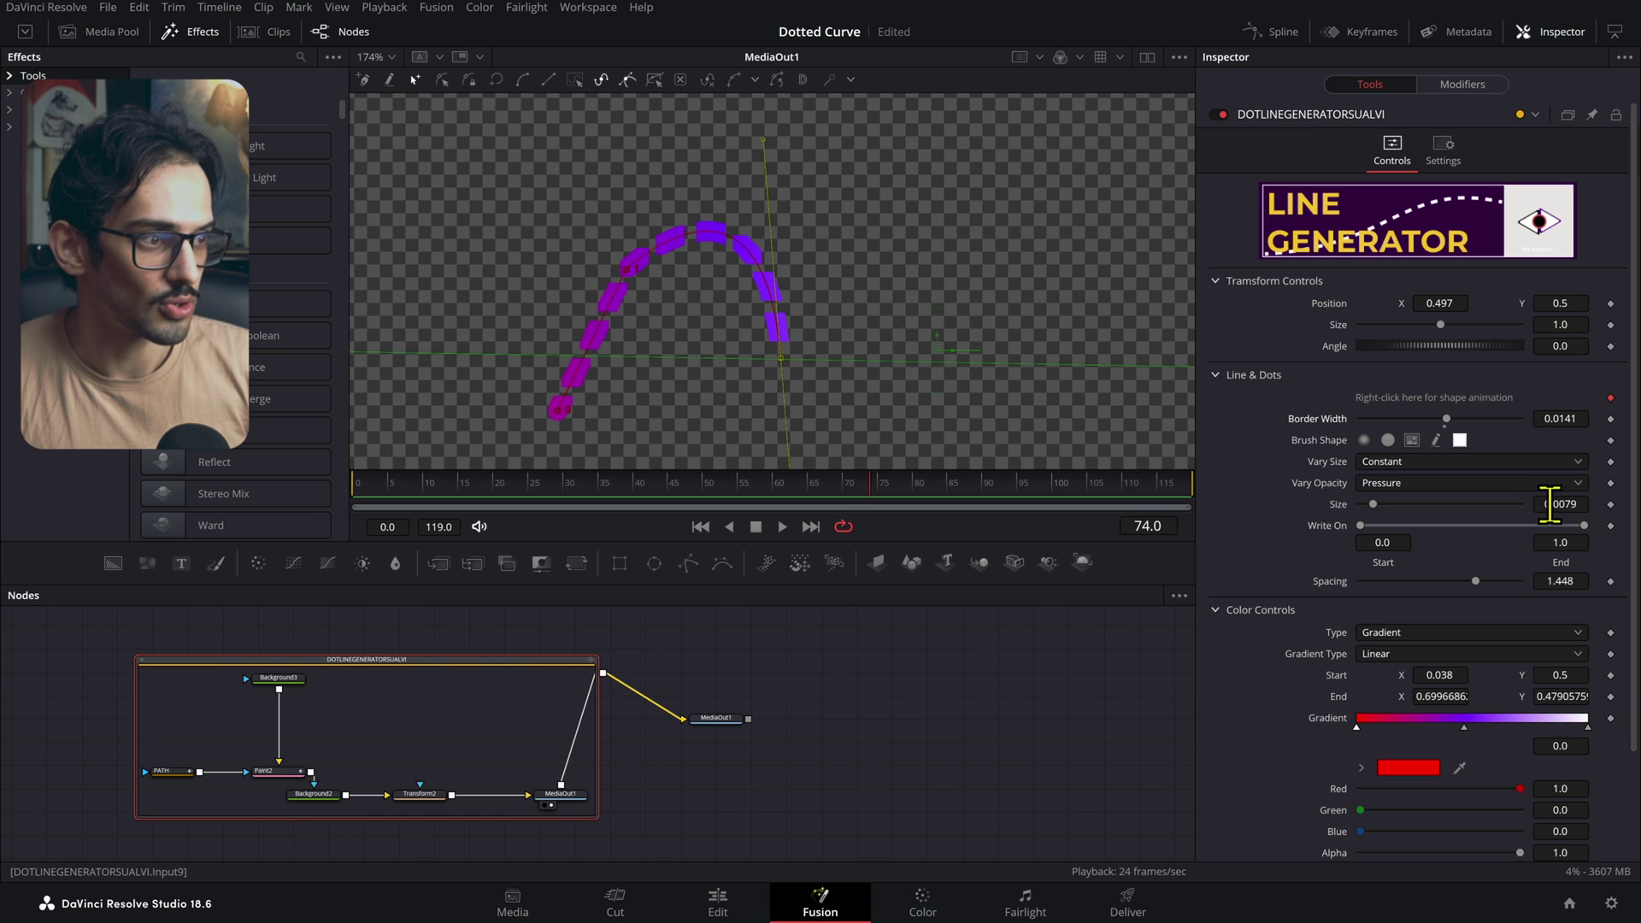
drag(1559, 504, 1567, 505)
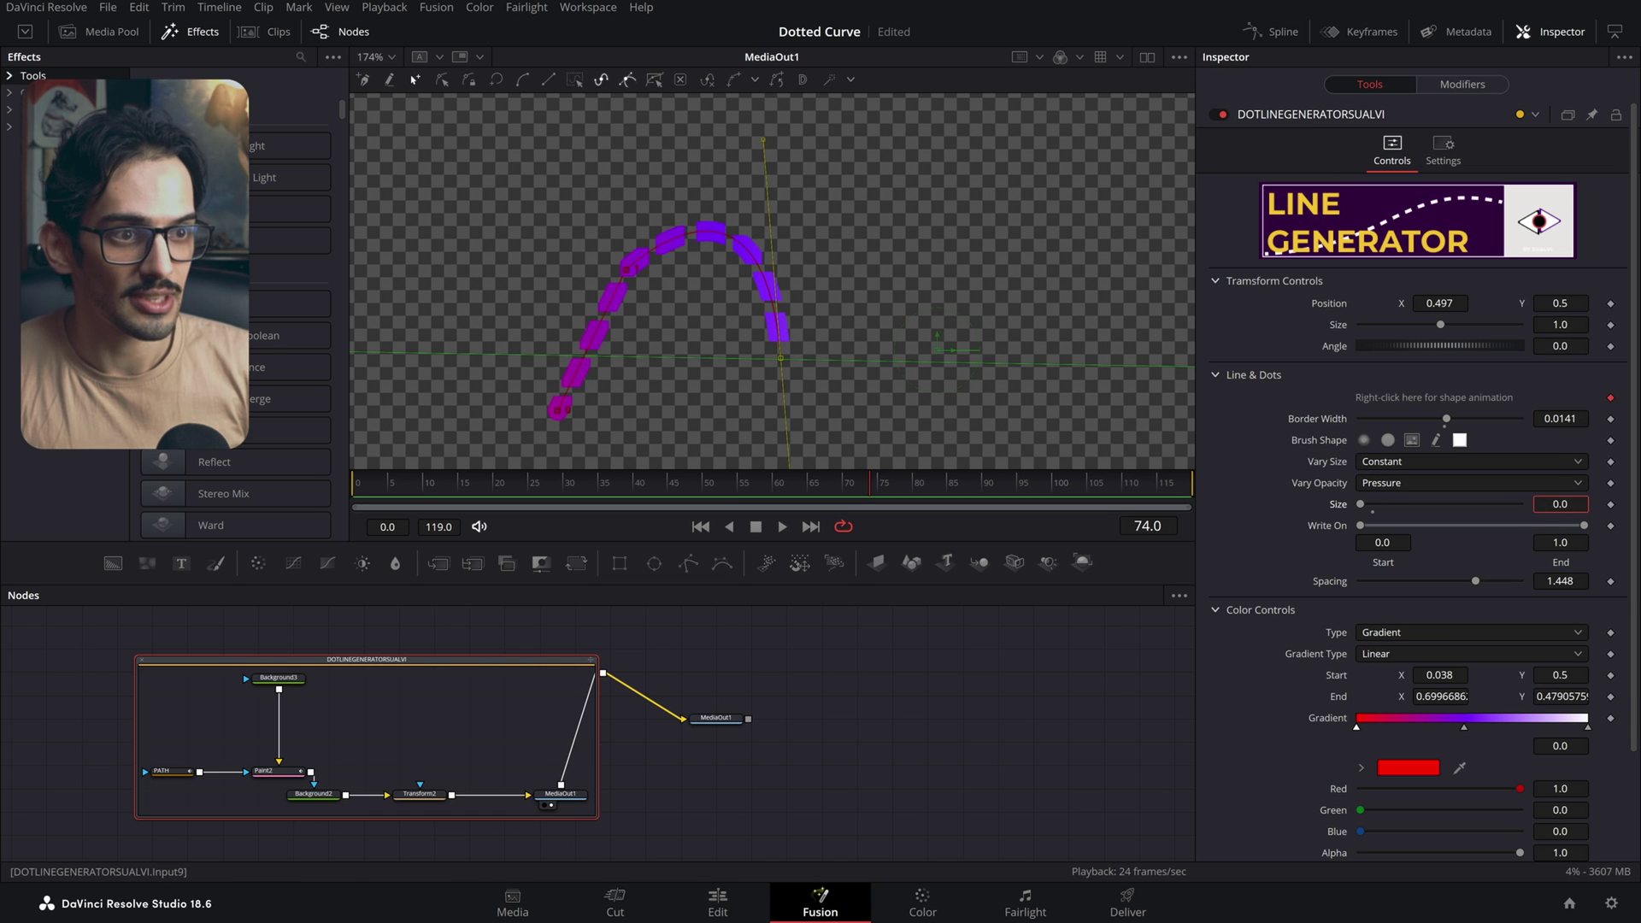
drag(1559, 505, 1566, 504)
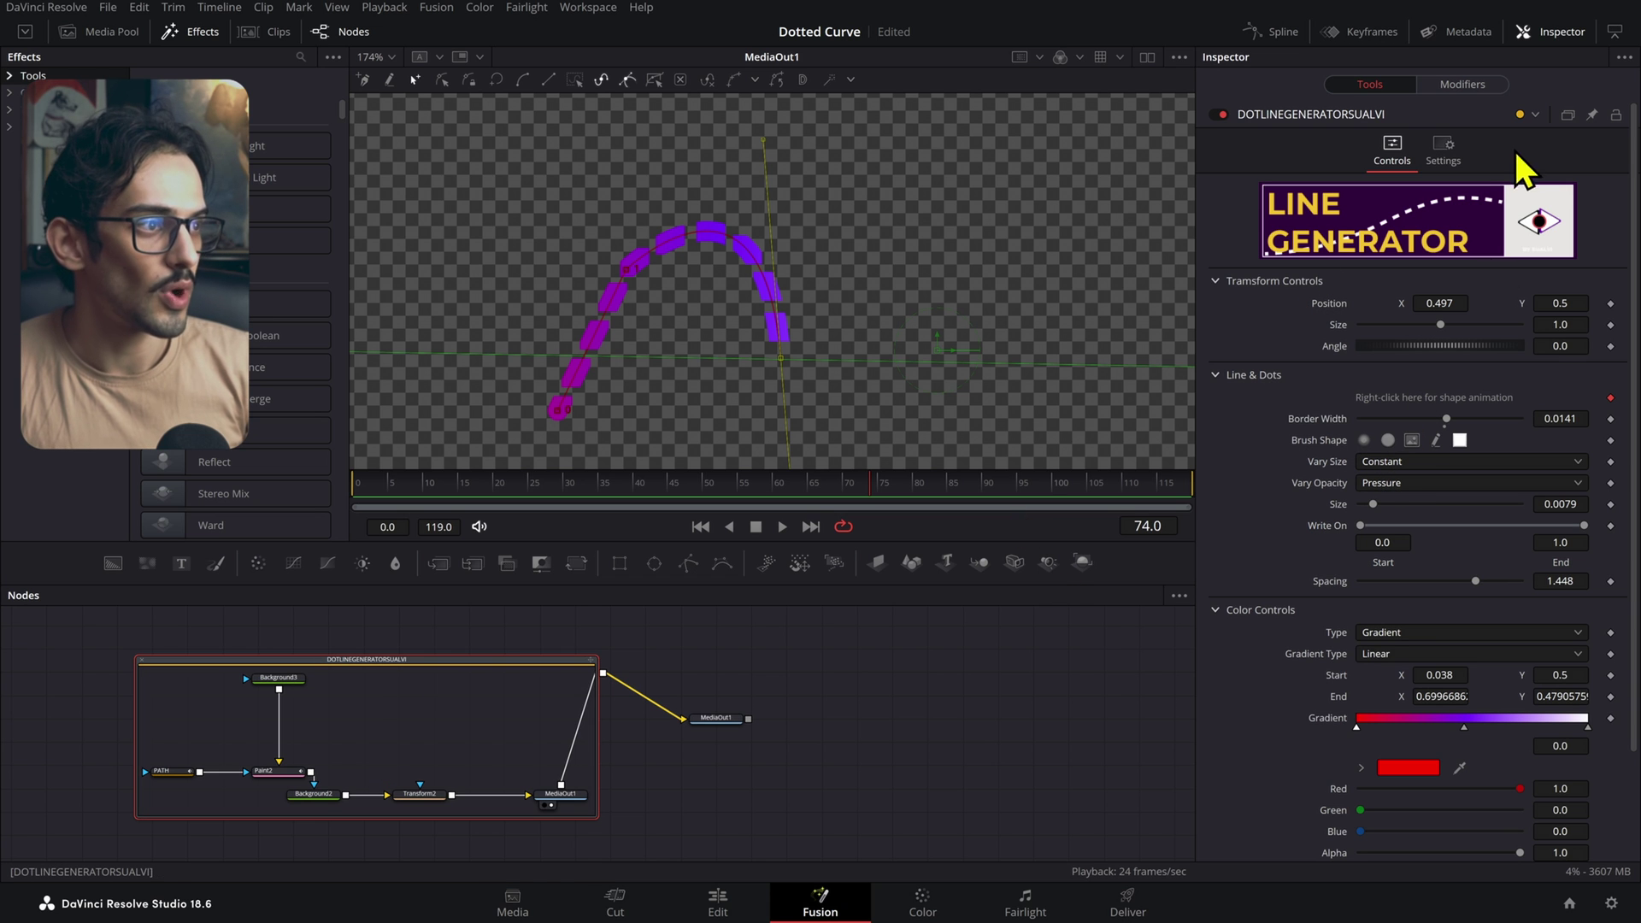
- Try the circular brush with a Size of 0.0101, and restore the rectangular brush and a Size of 0.0079
click(1388, 440)
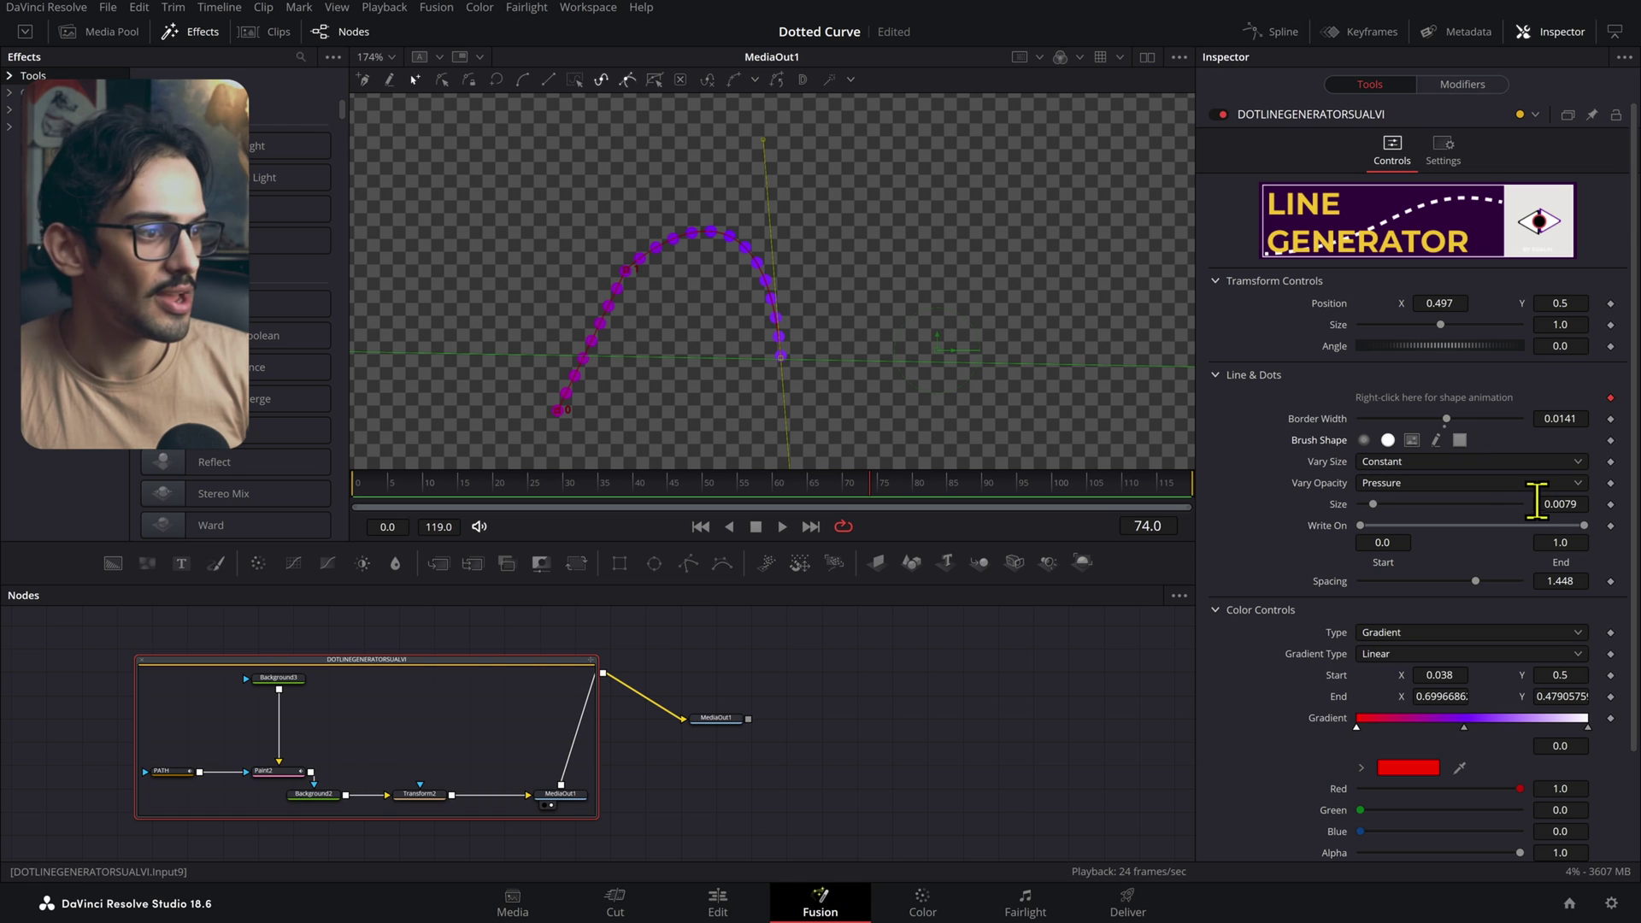
mouse_move(1548, 504)
mouse_down()
mouse_move(1589, 504)
mouse_move(1549, 503)
mouse_up()
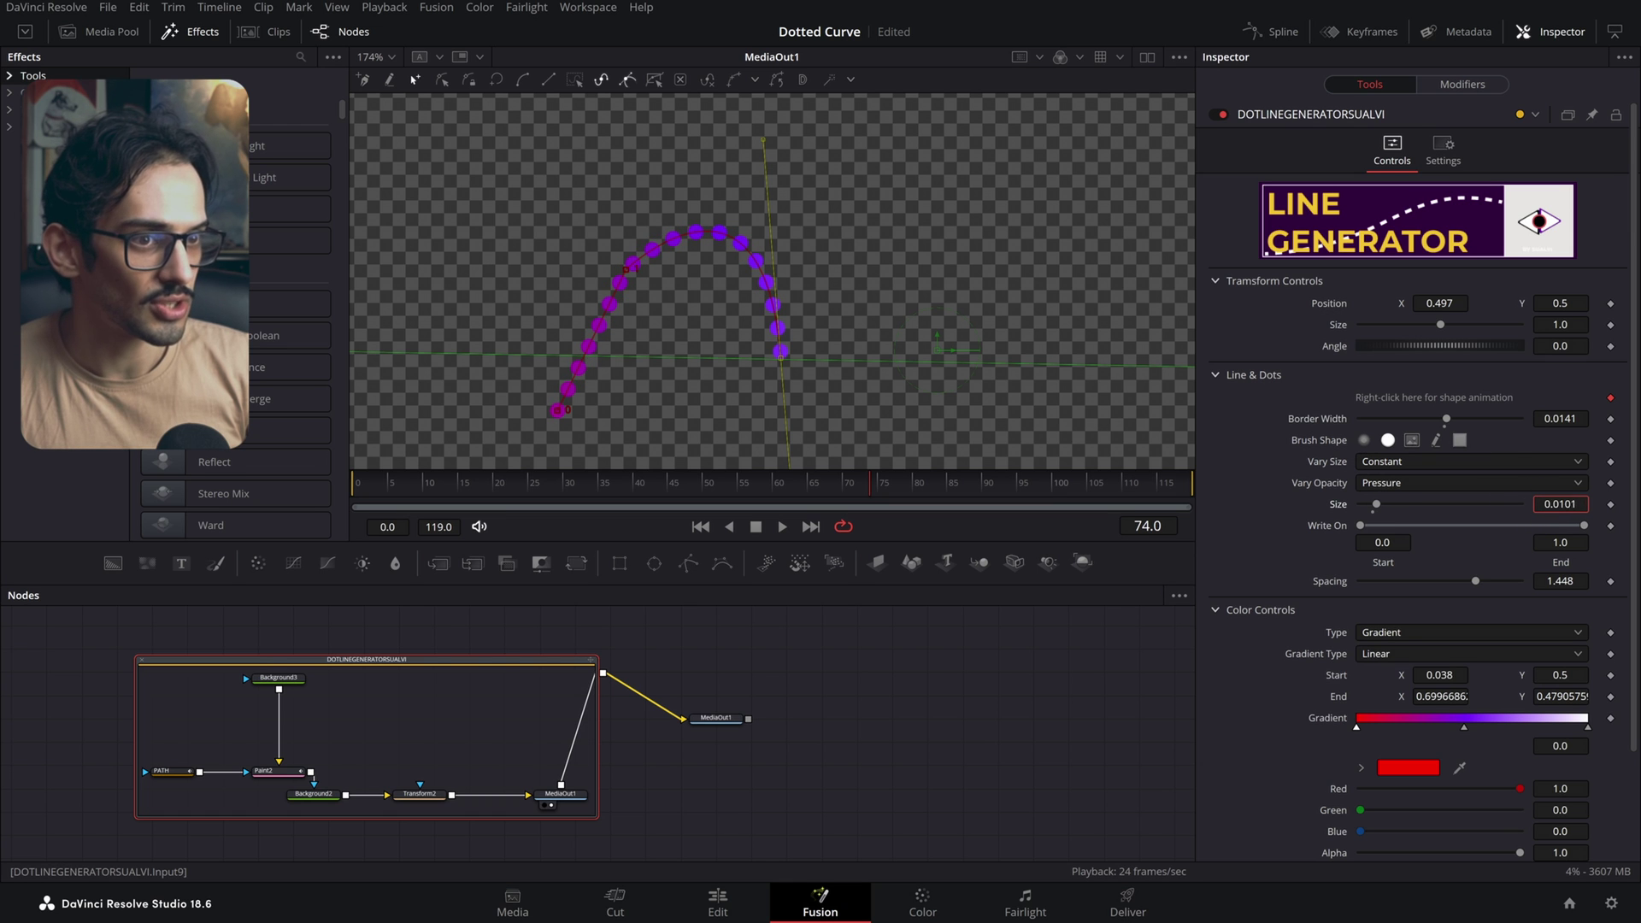
click(1459, 441)
drag(1563, 510, 1422, 524)
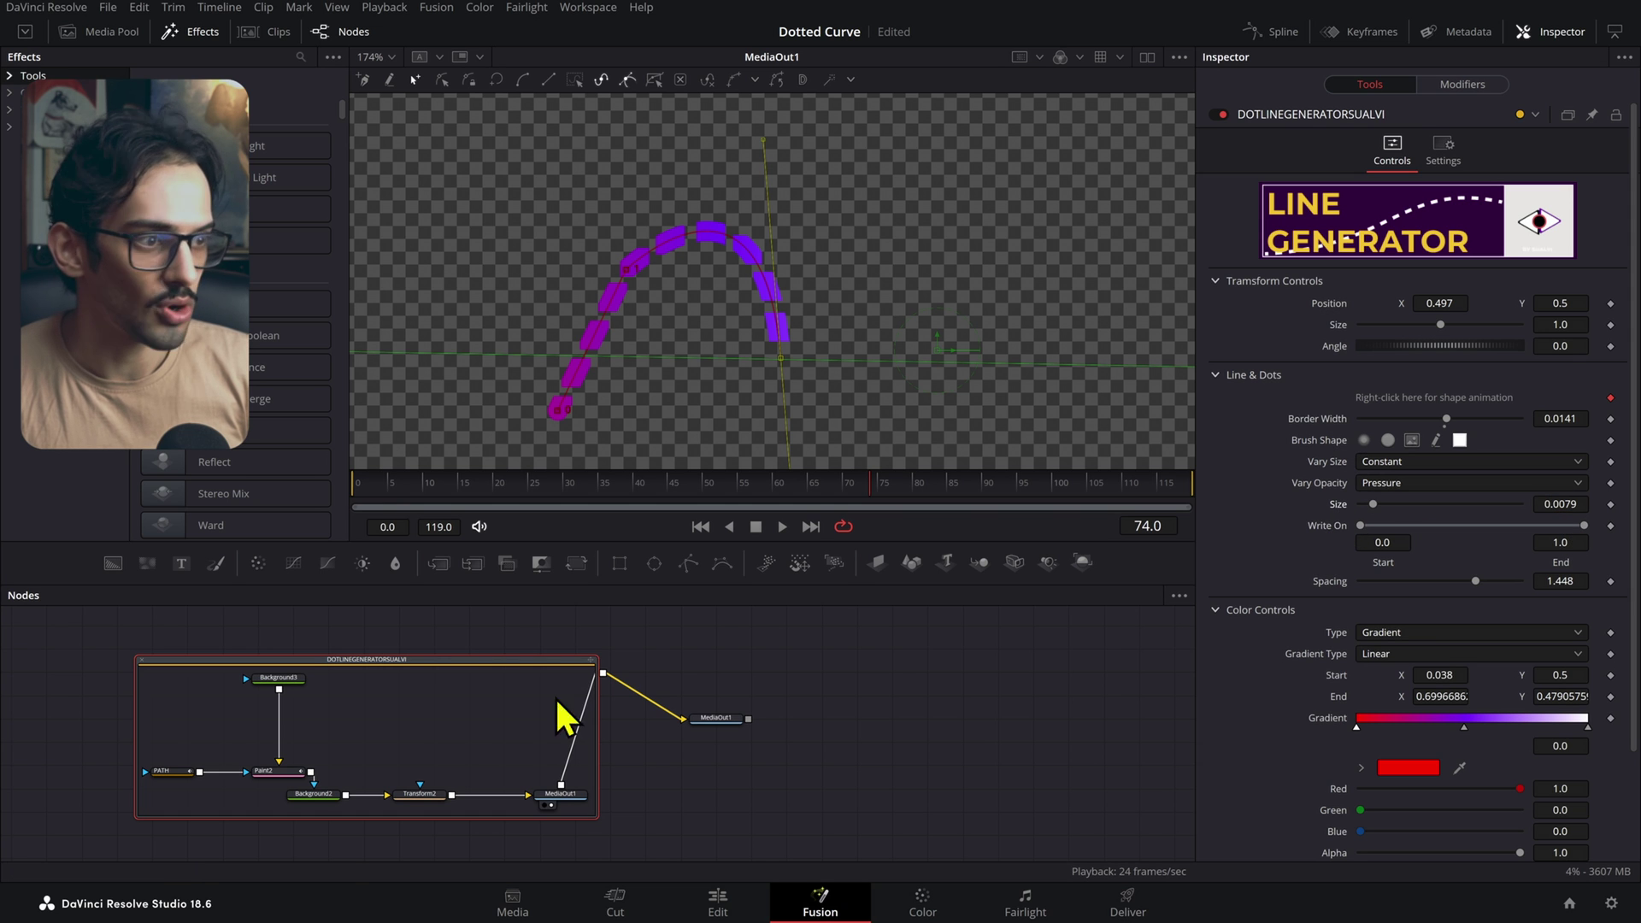
- Set the brush Size in Paint2's PolylineStroke1 modifier to 0.0198
click(287, 773)
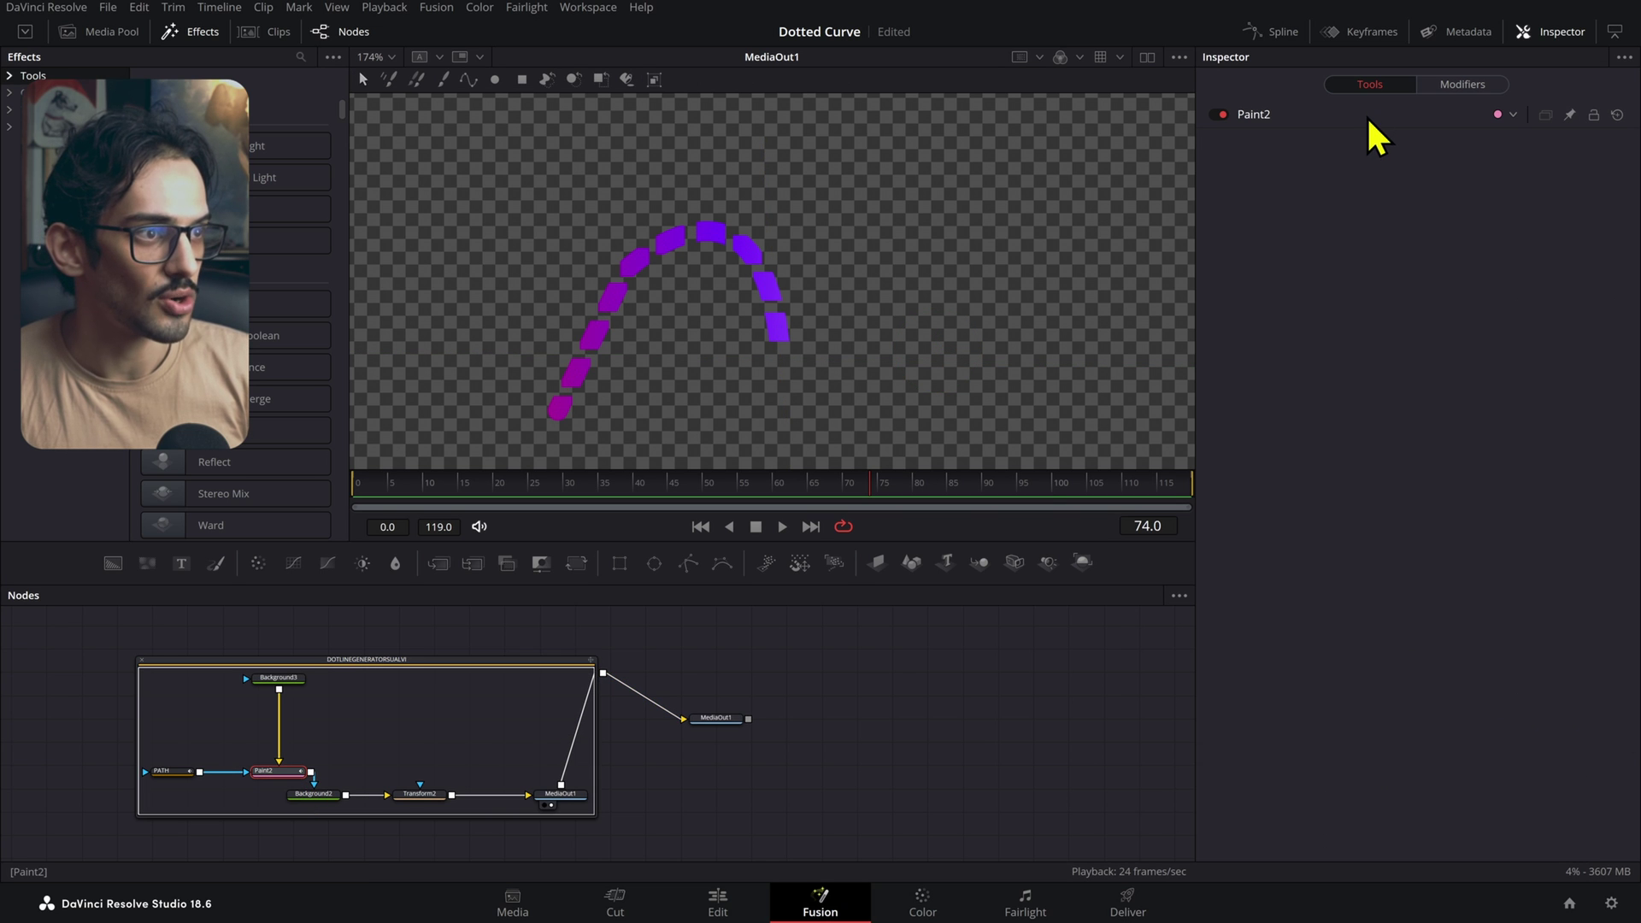
click(1462, 84)
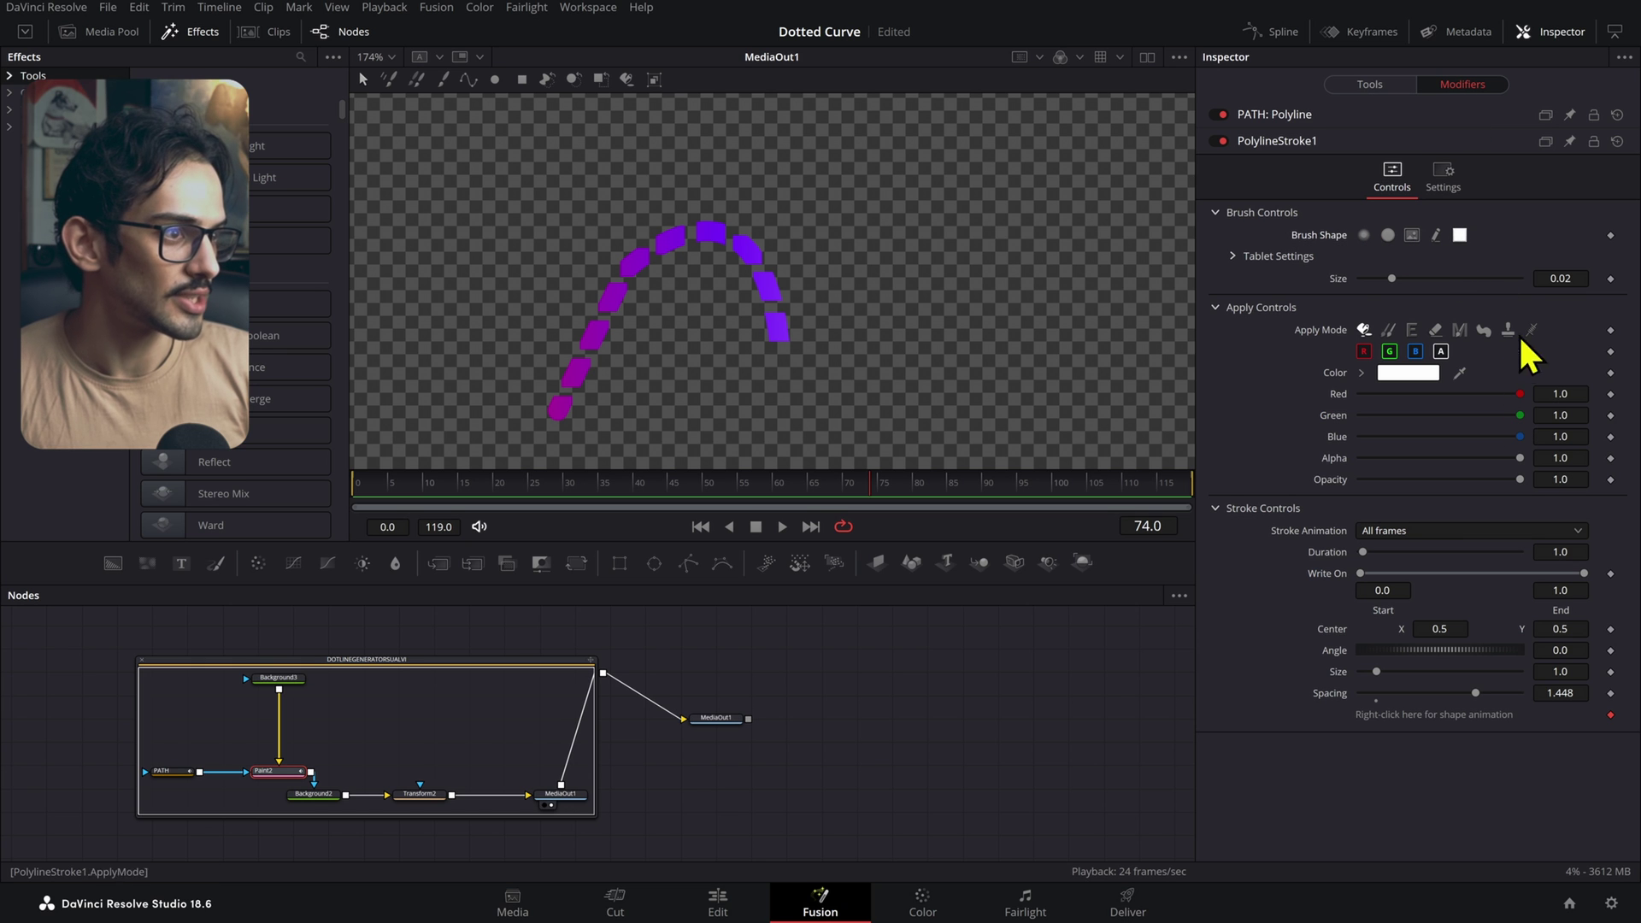
mouse_move(1553, 278)
mouse_down()
mouse_move(1504, 277)
mouse_move(1572, 277)
mouse_up()
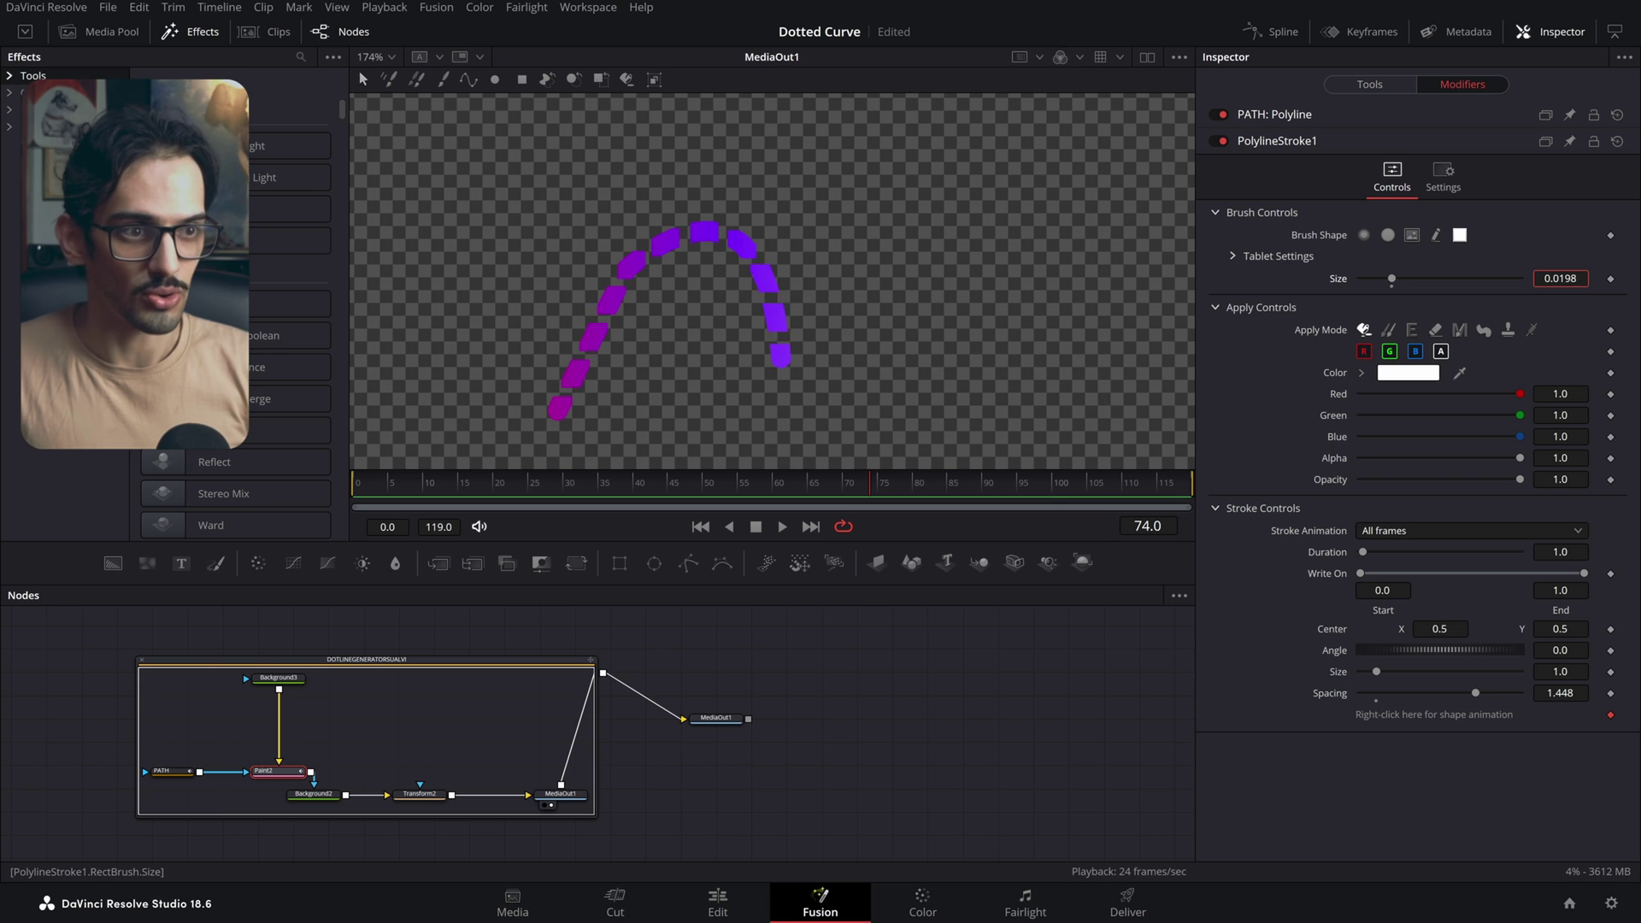
- Set the dot line generator group's Spacing to 1.889 and change its Brush Shape to circular
click(382, 674)
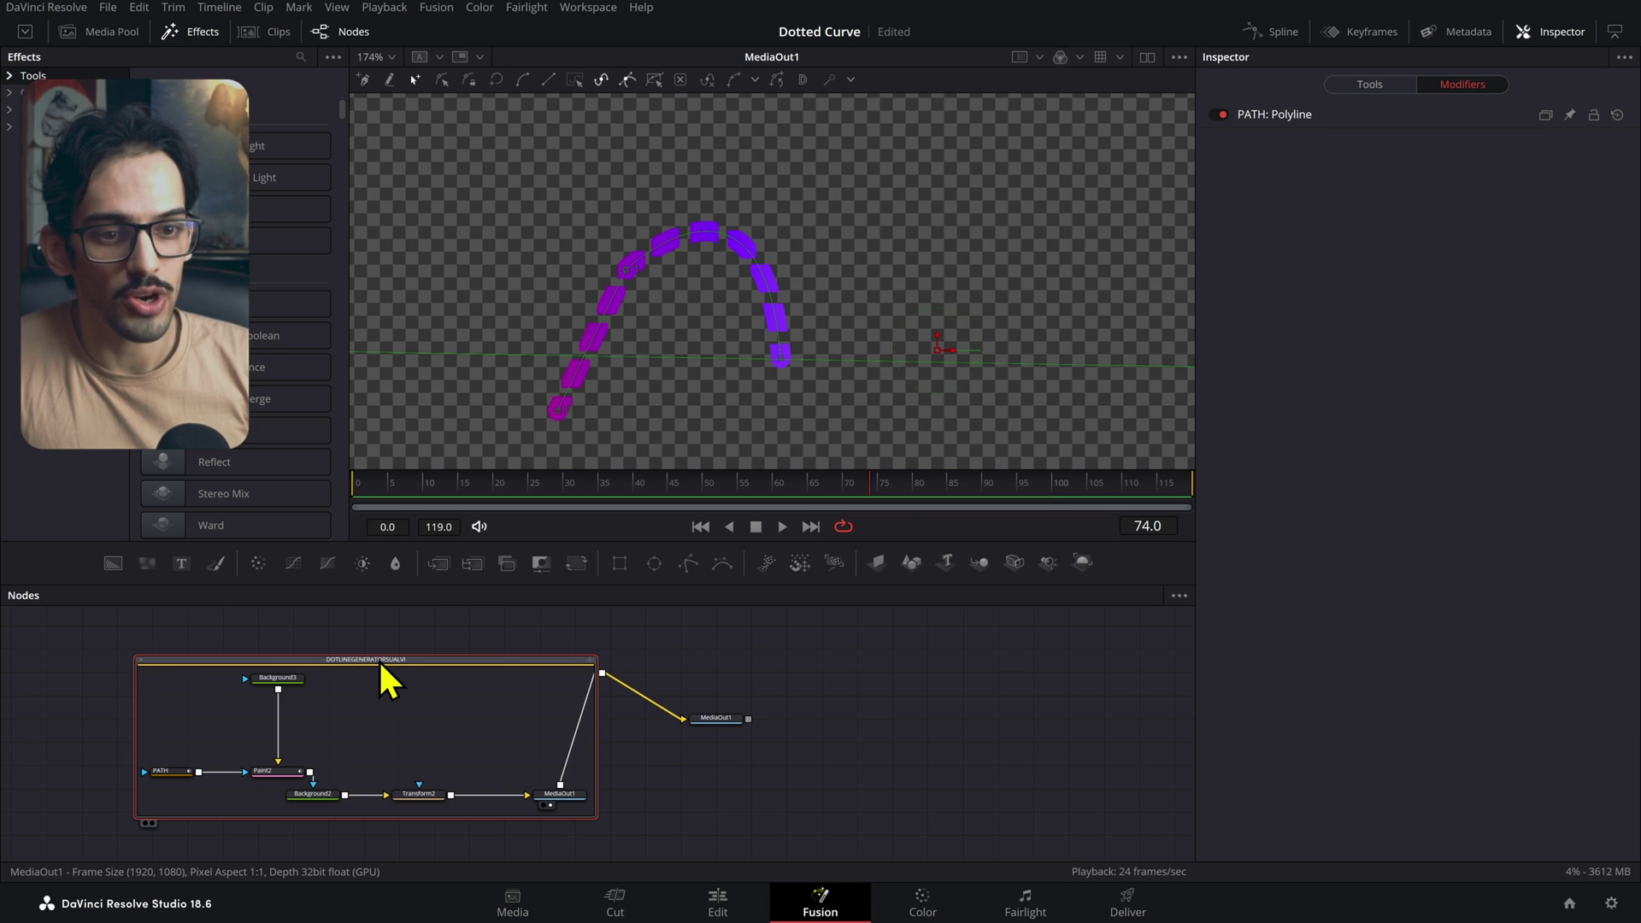
click(1274, 114)
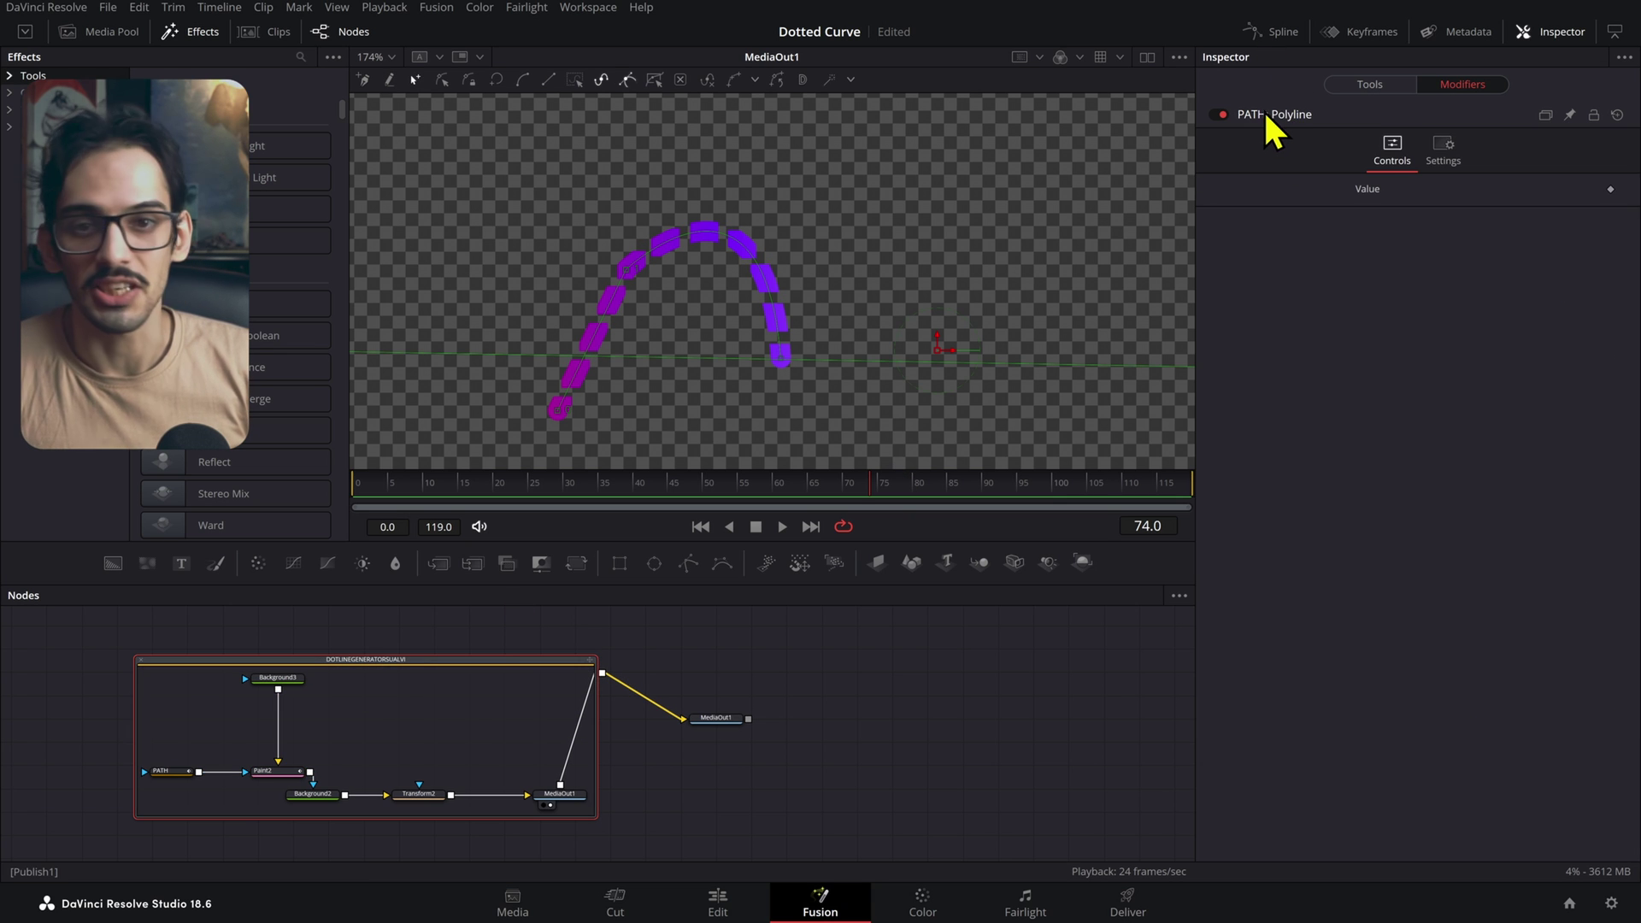
click(1368, 85)
scroll(1501, 405, down, 2)
drag(1547, 479, 1589, 479)
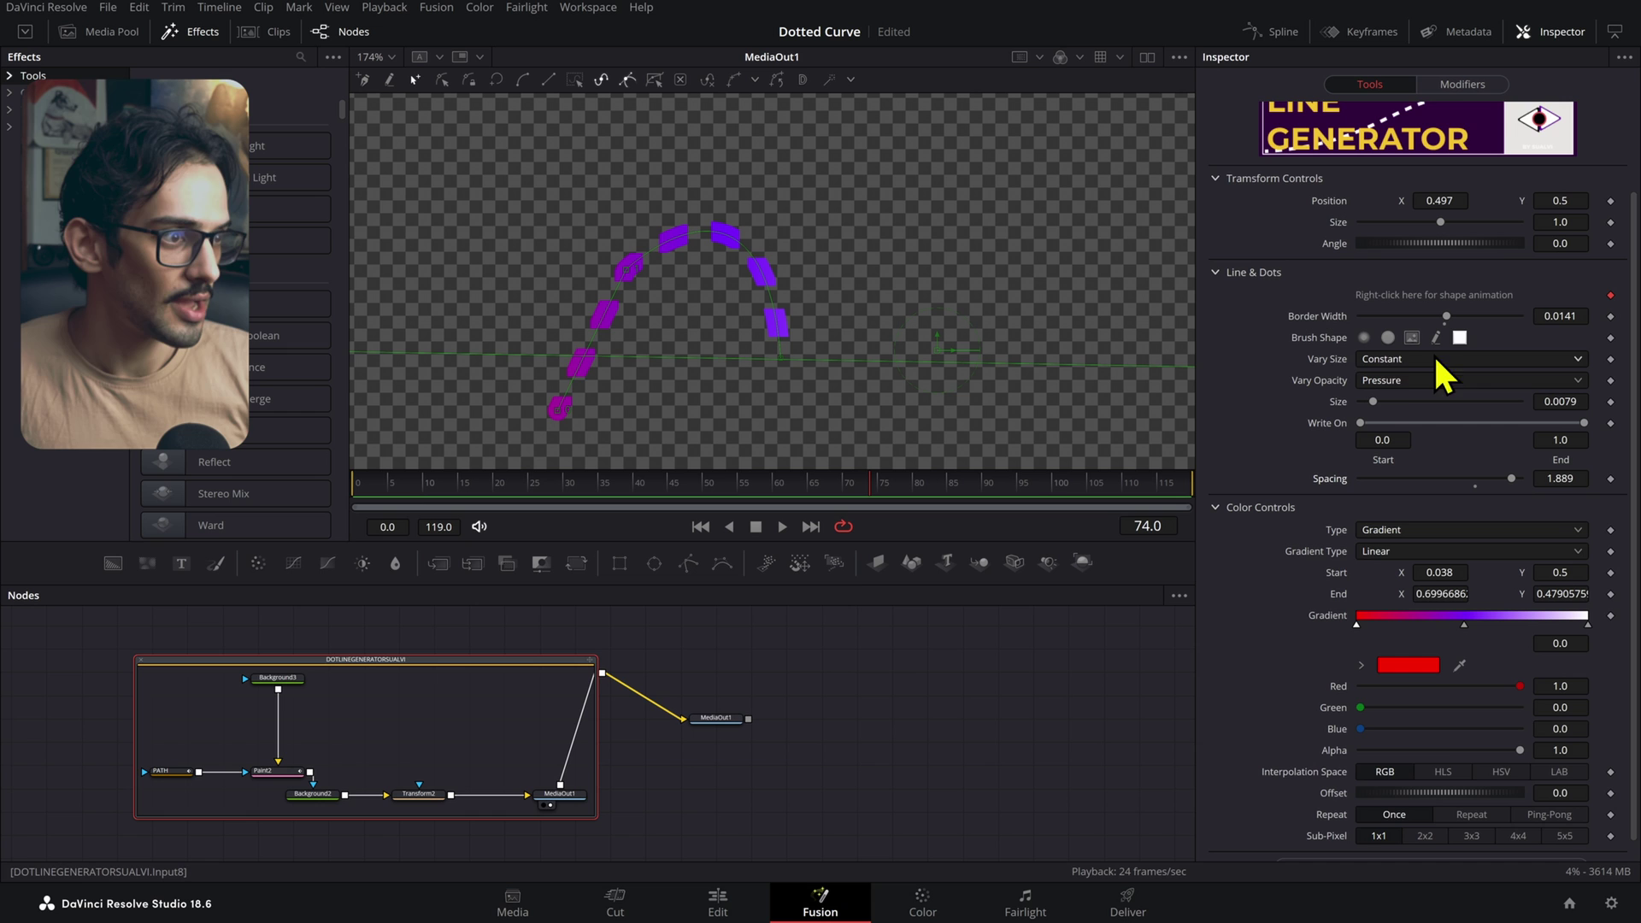
click(1388, 338)
scroll(1419, 350, down, 1)
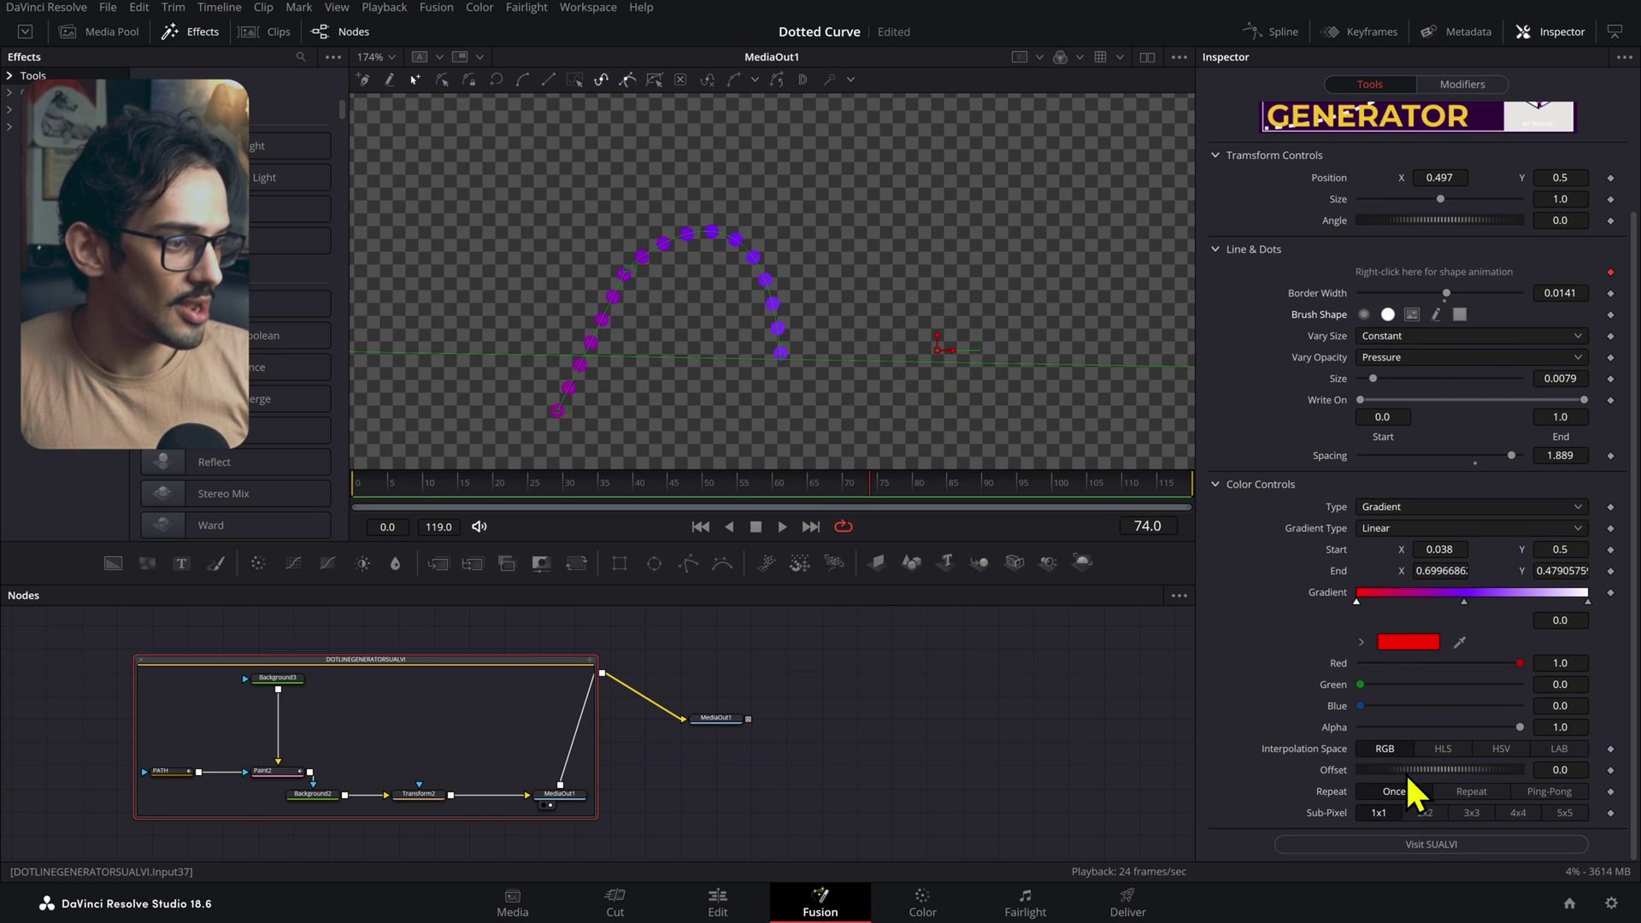
- Collapse the generator's Color Controls, Line & Dots and Transform Controls sections
scroll(1388, 602, up, 3)
click(1216, 612)
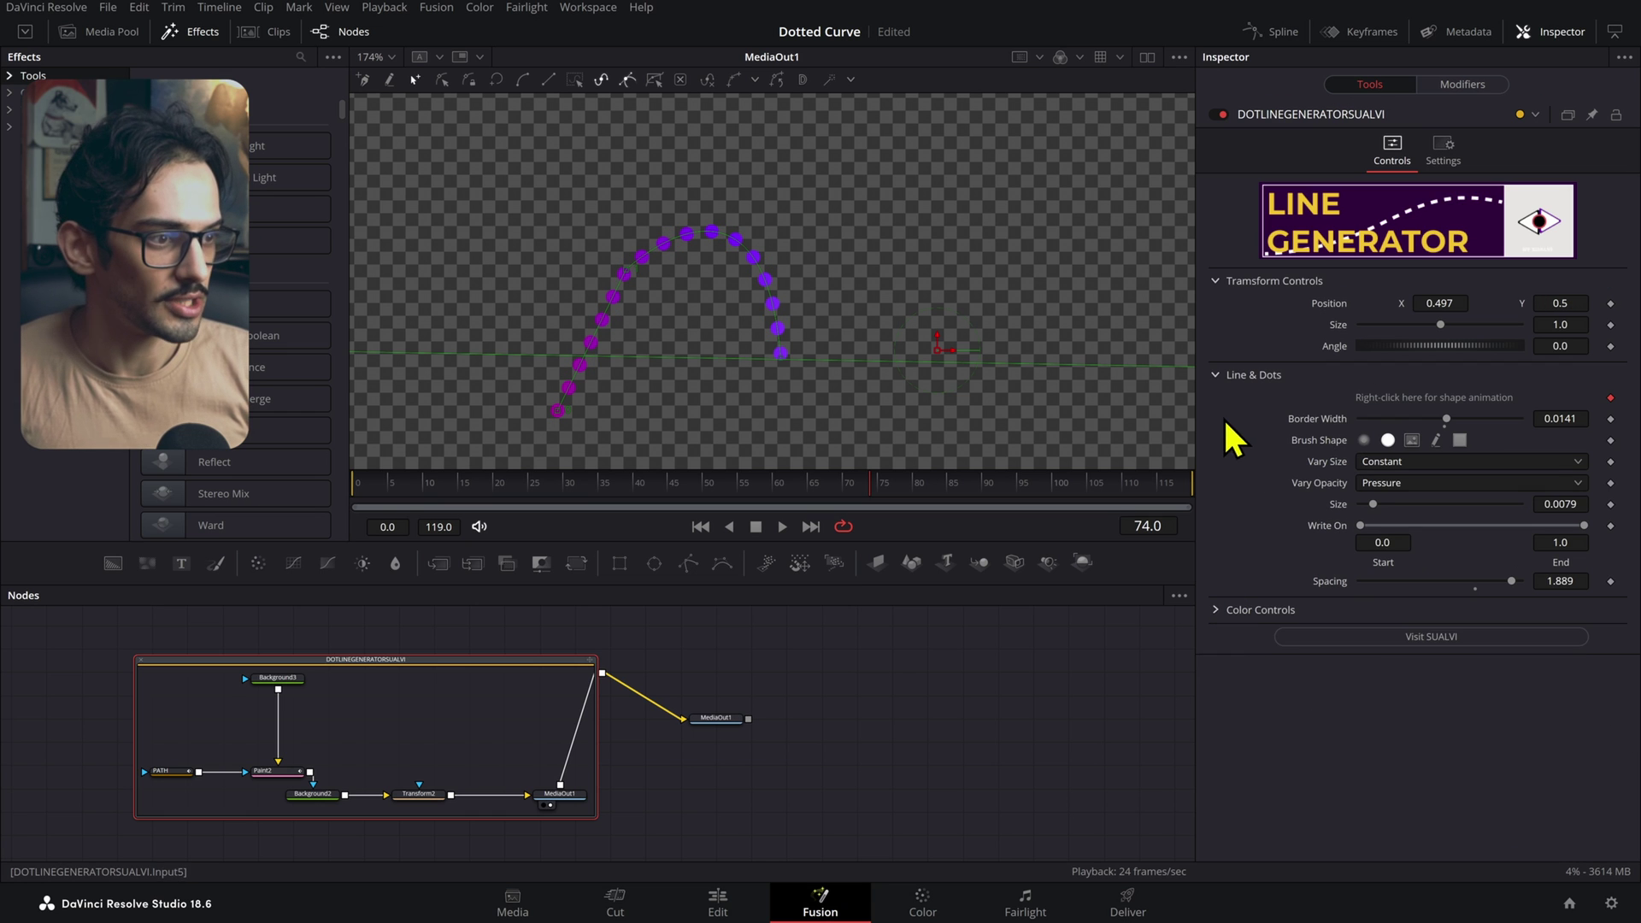
click(1216, 375)
click(1219, 284)
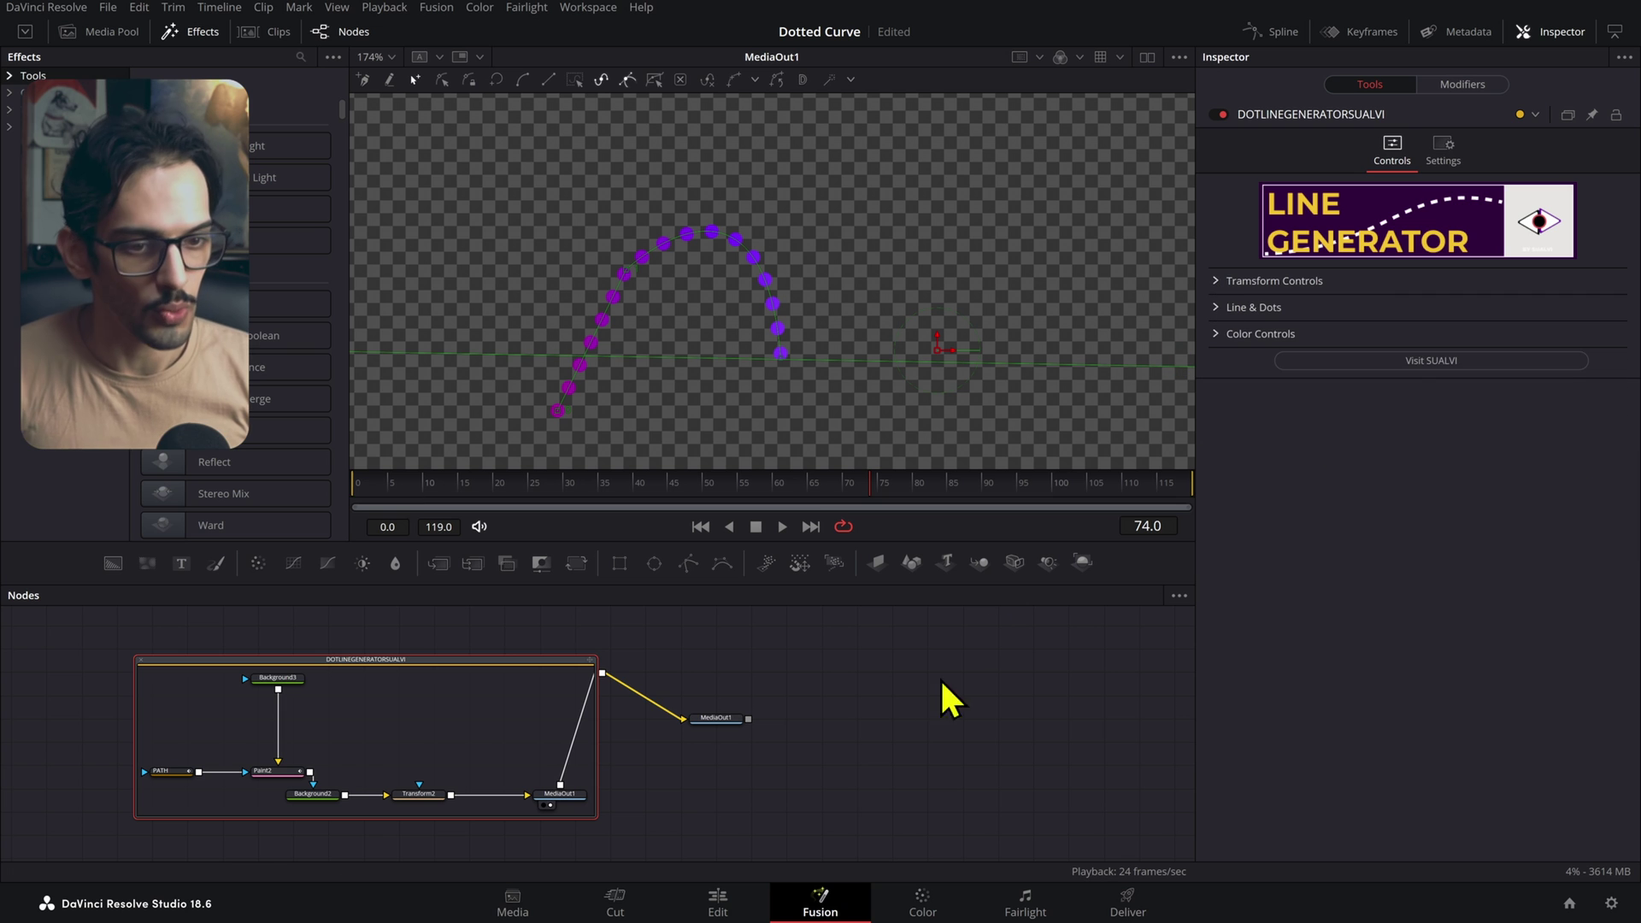
- Go to the Edit page and play the map.mp4 clip from its start to examine the dashed line animating across the globe
click(735, 909)
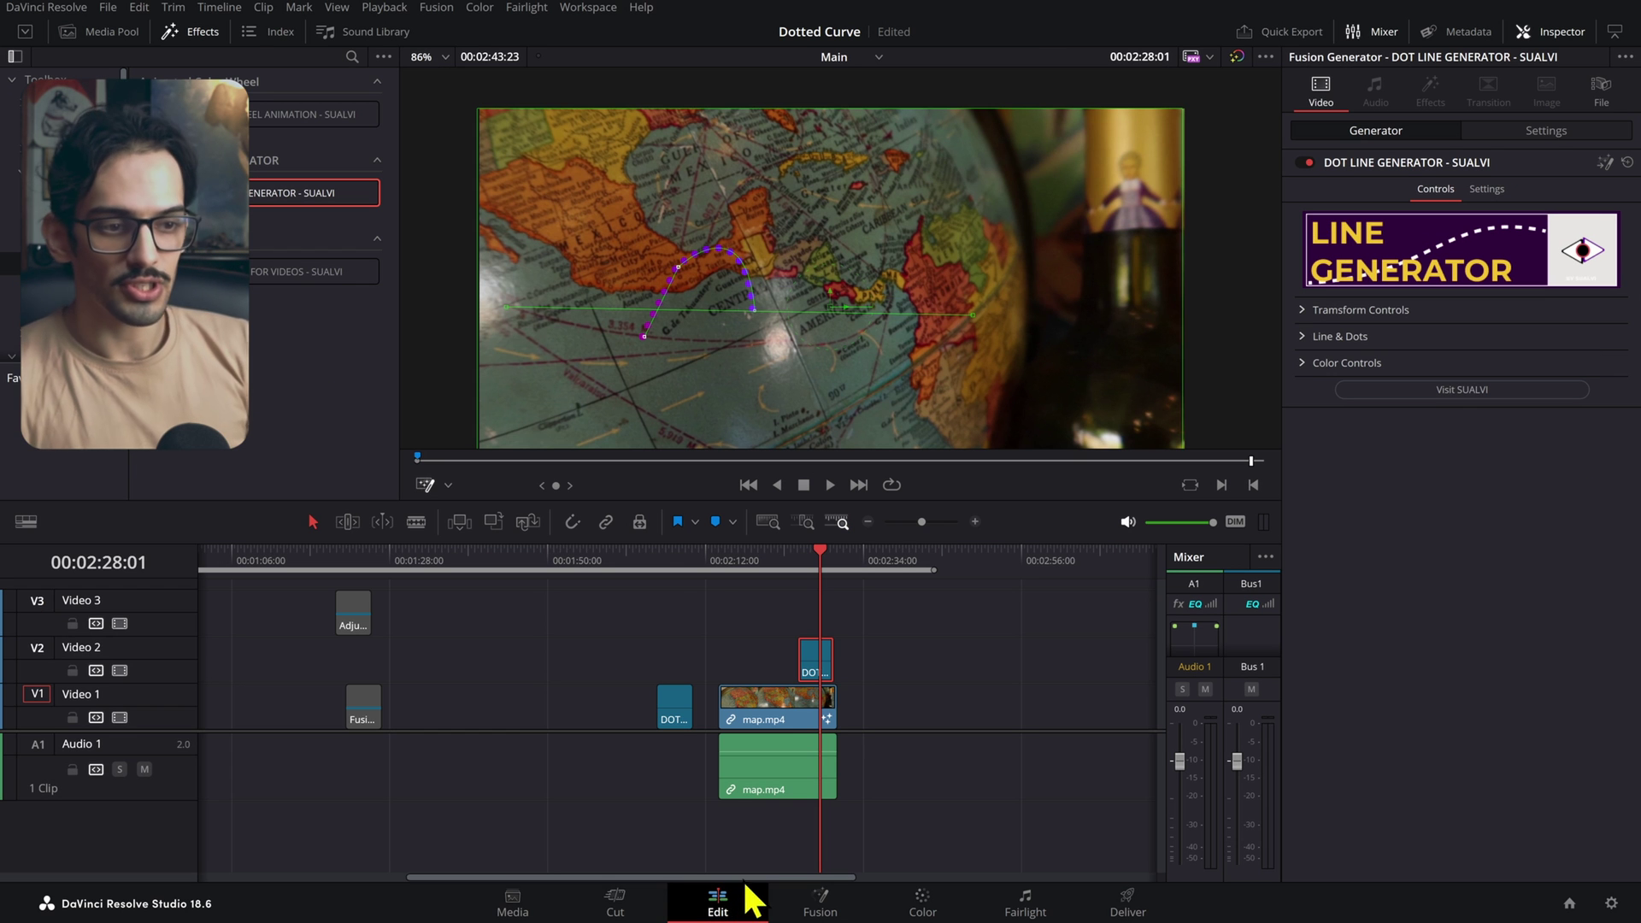
click(733, 569)
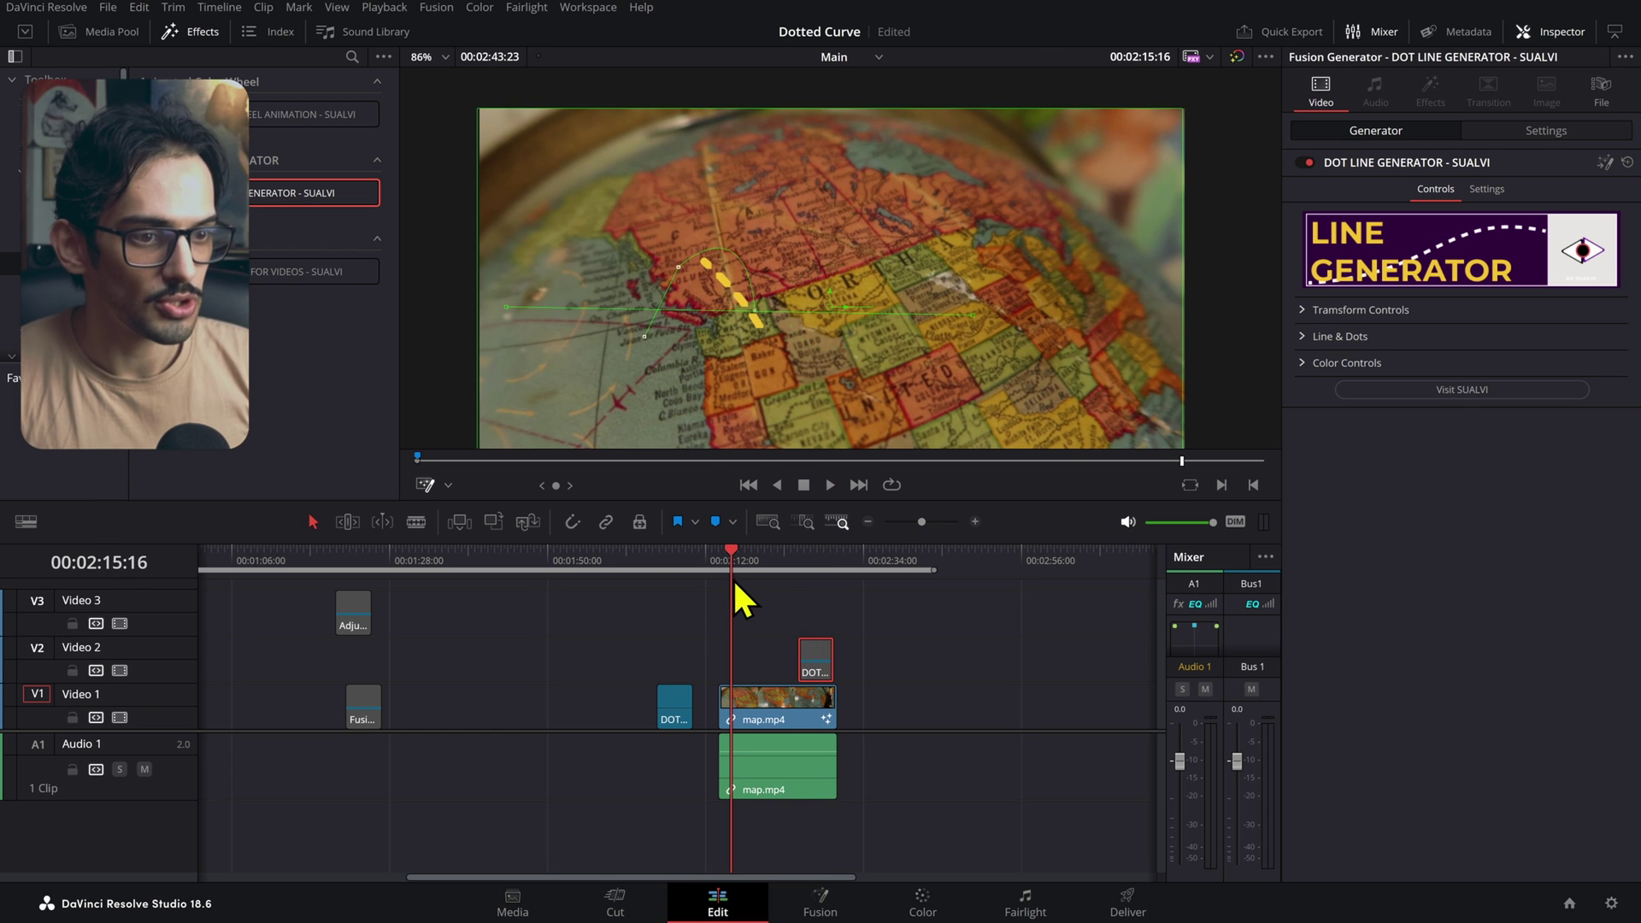
click(779, 706)
click(721, 560)
key(space)
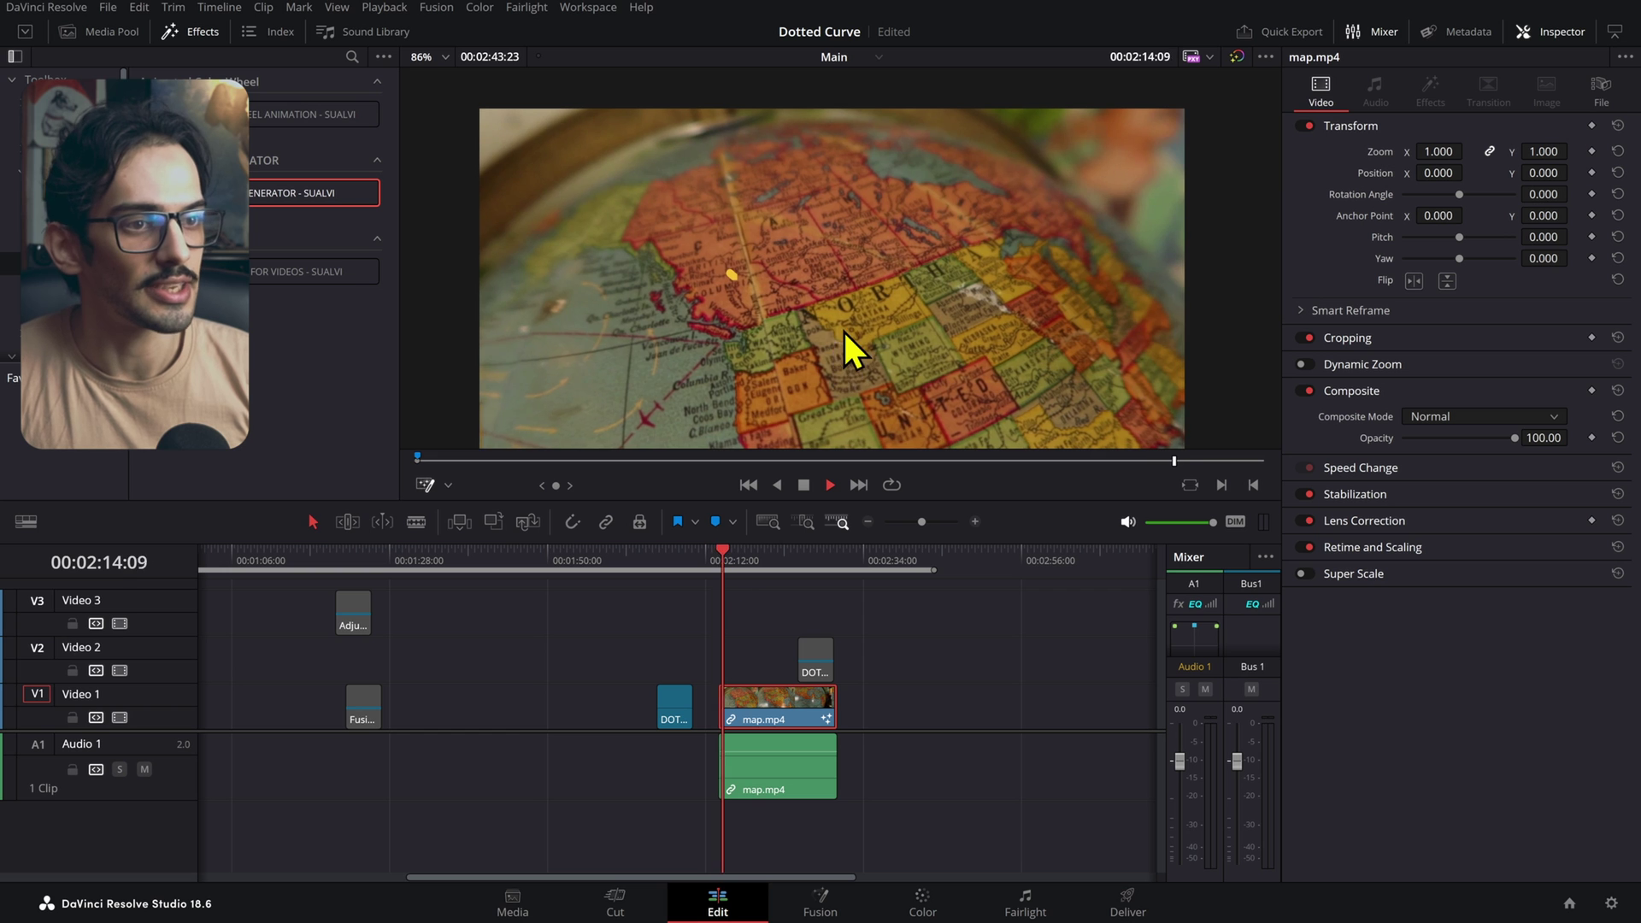
scroll(844, 330, down, 3)
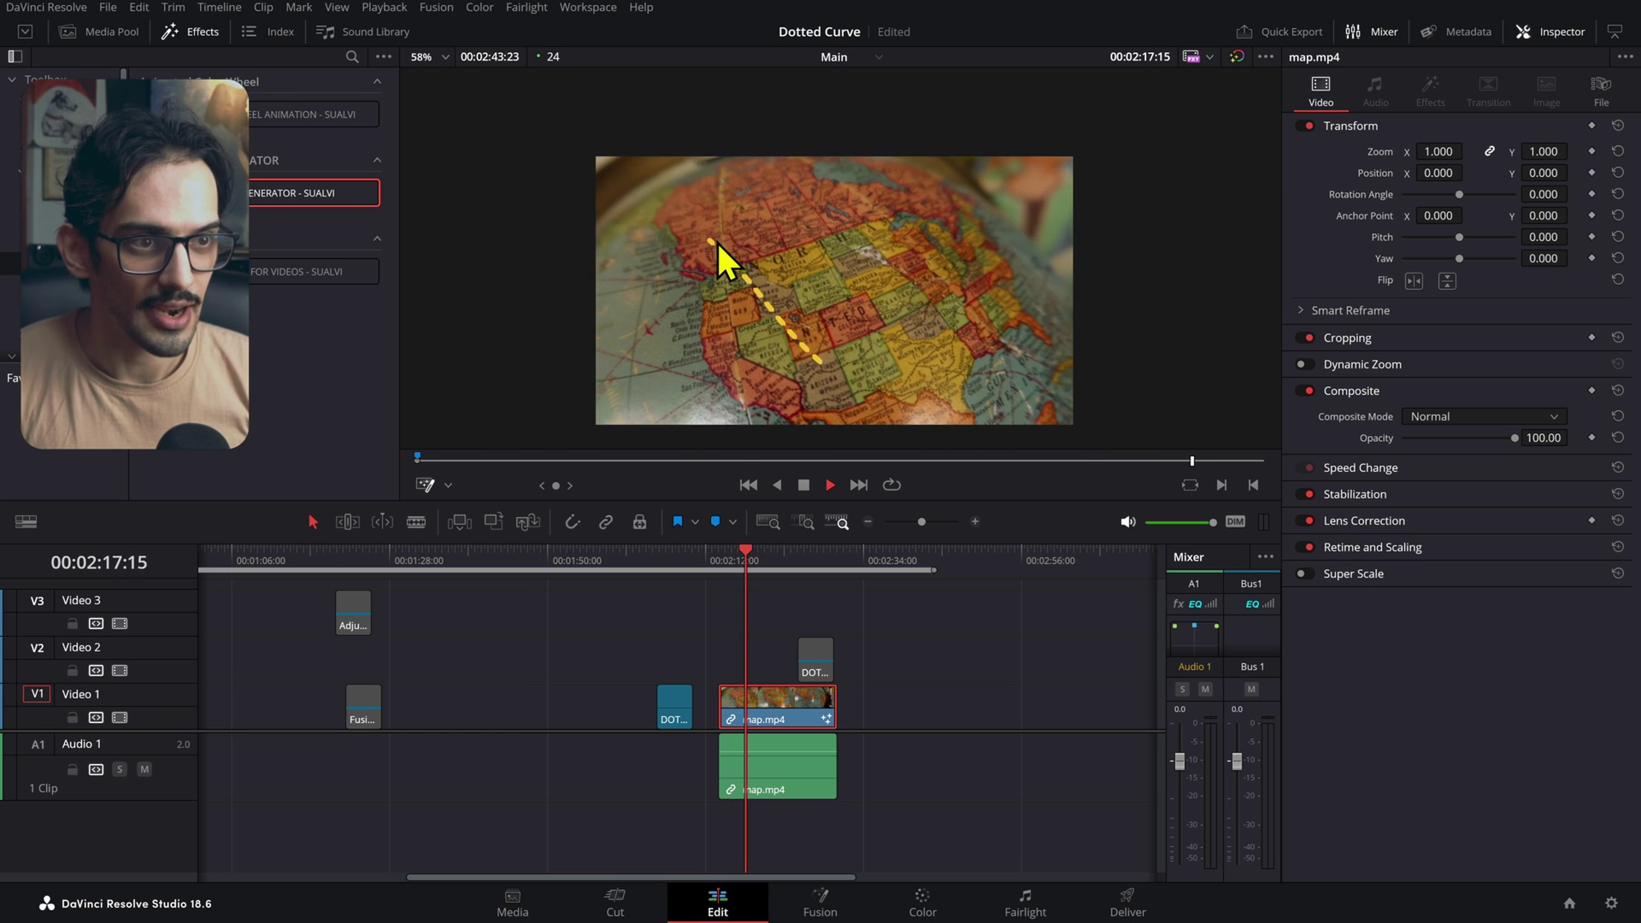
key(space)
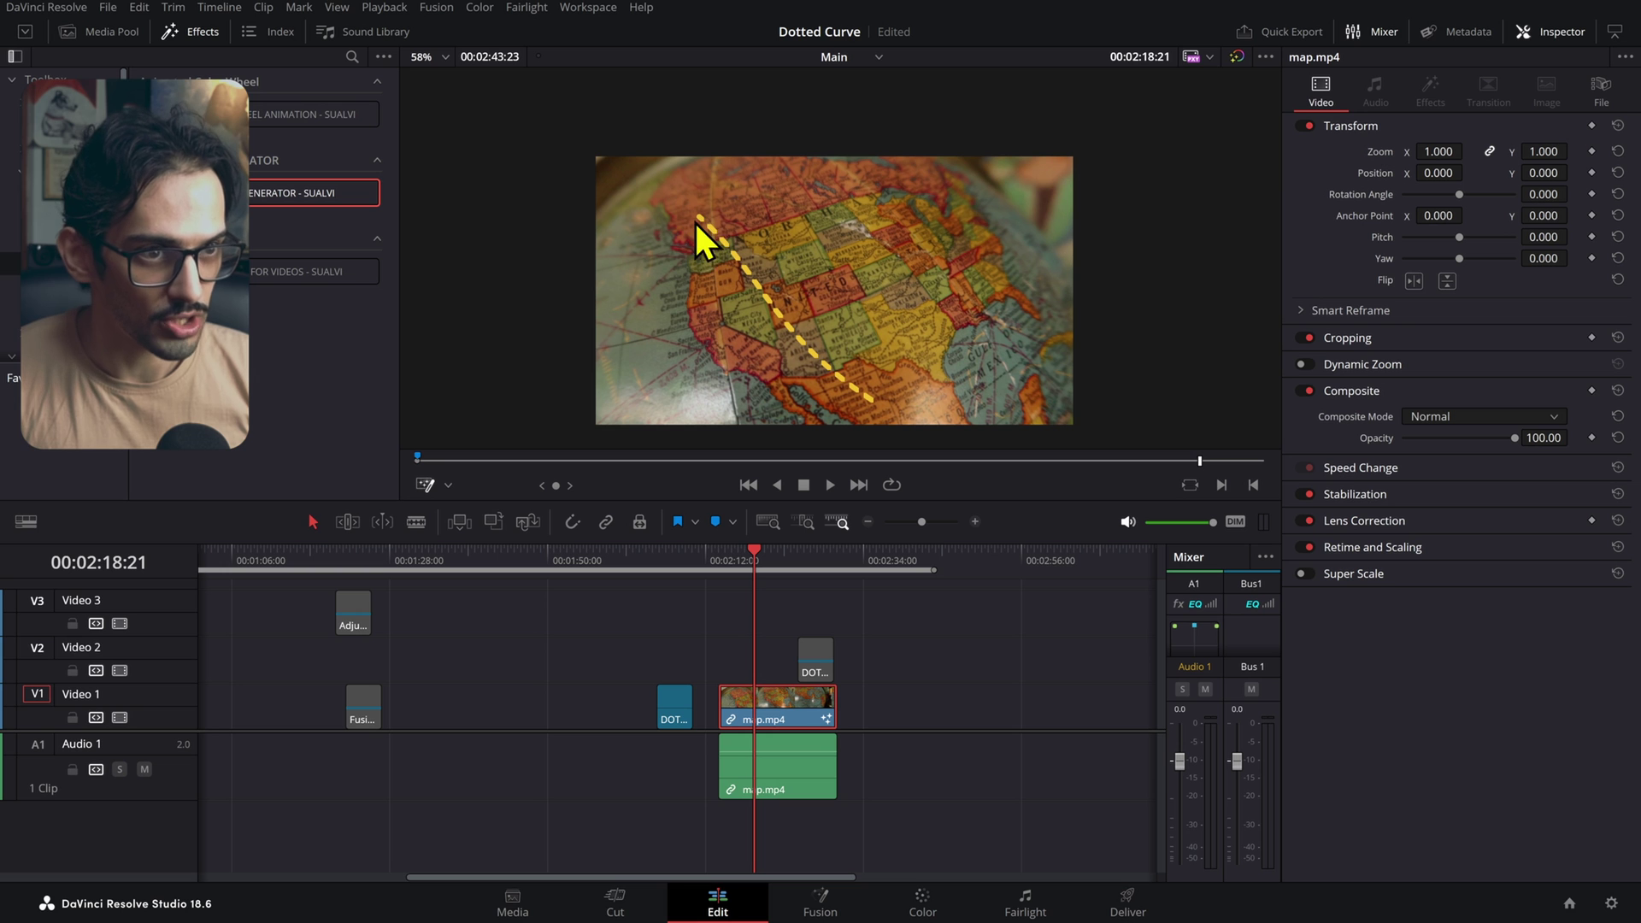
- Continue playing the map clip and examine how the dashed line follows the moving map
scroll(700, 223, up, 2)
scroll(695, 224, down, 3)
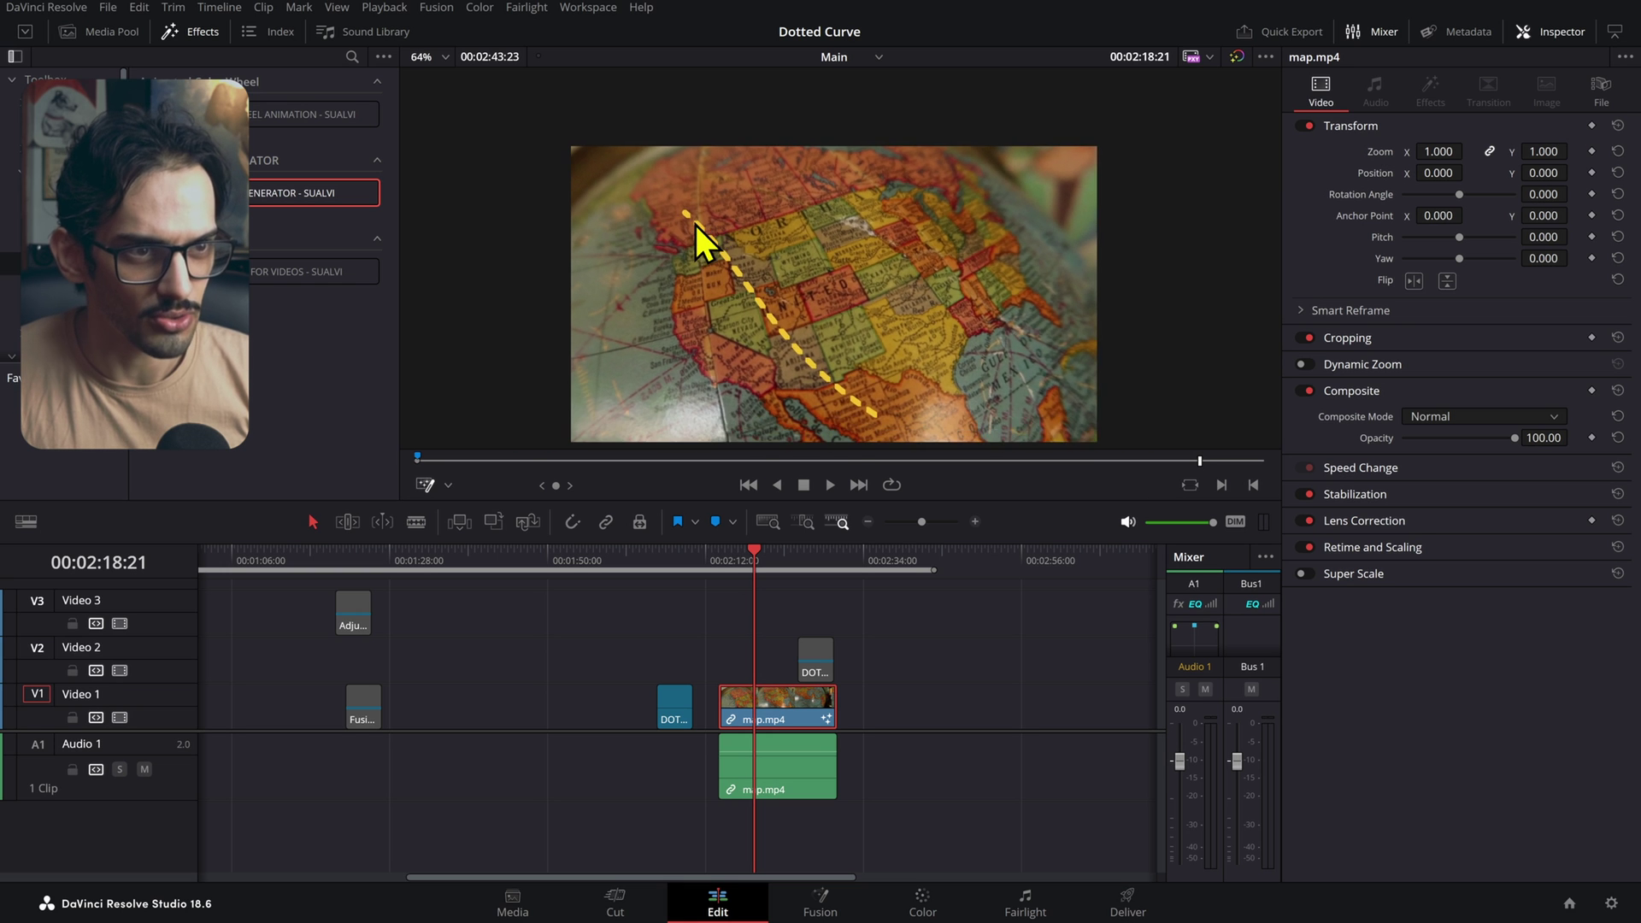
key(space)
scroll(898, 304, down, 1)
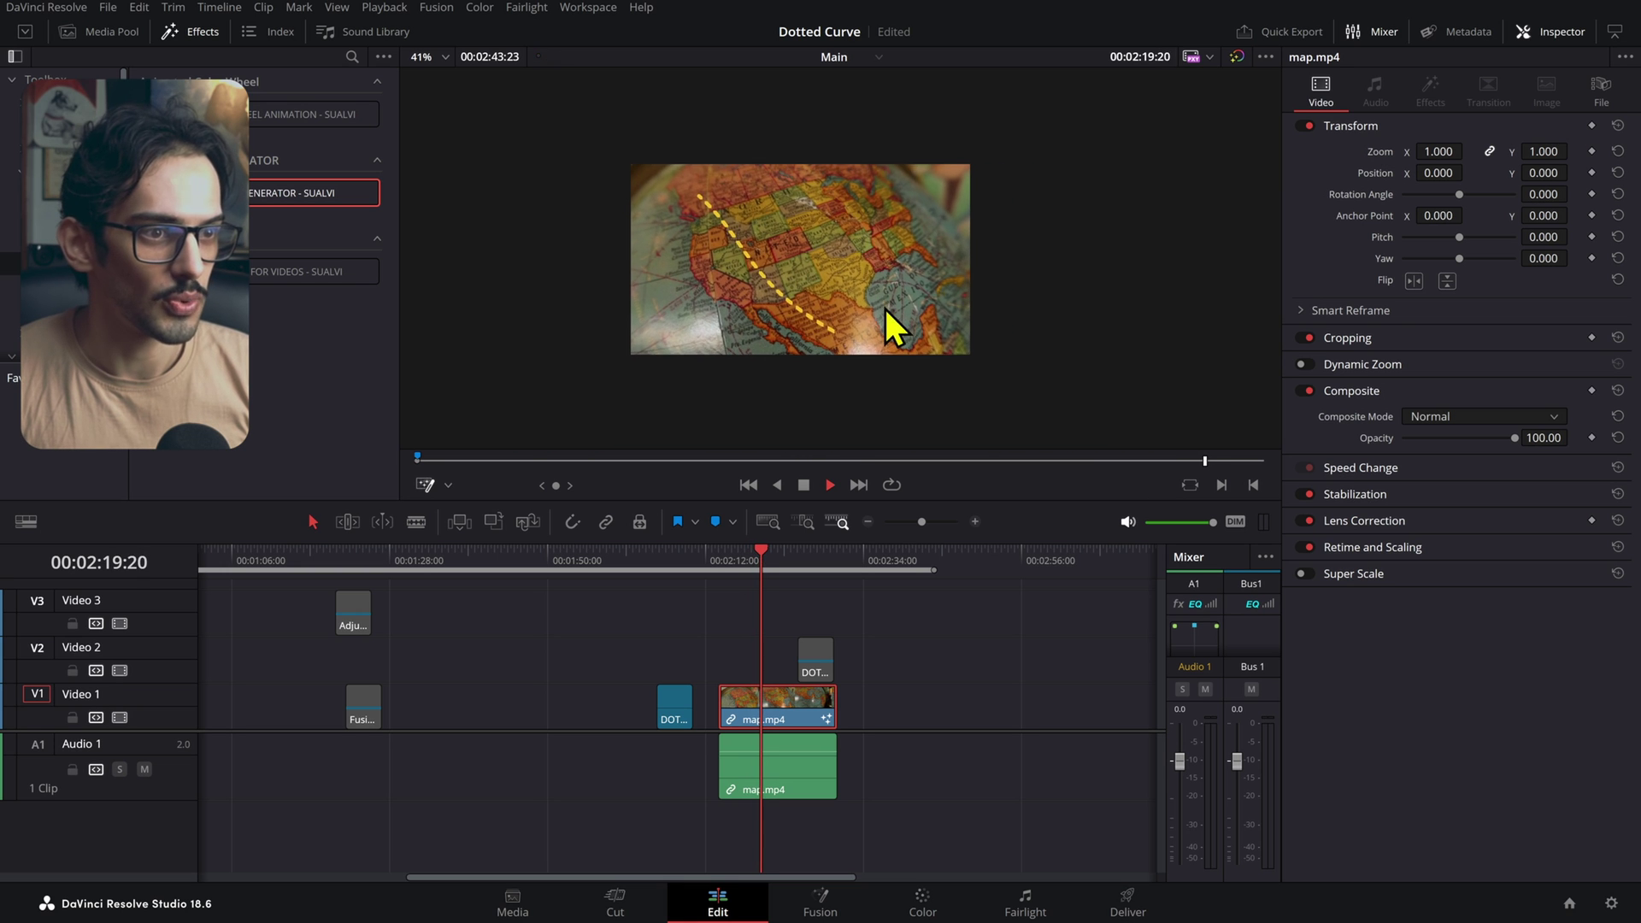
drag(831, 340, 849, 345)
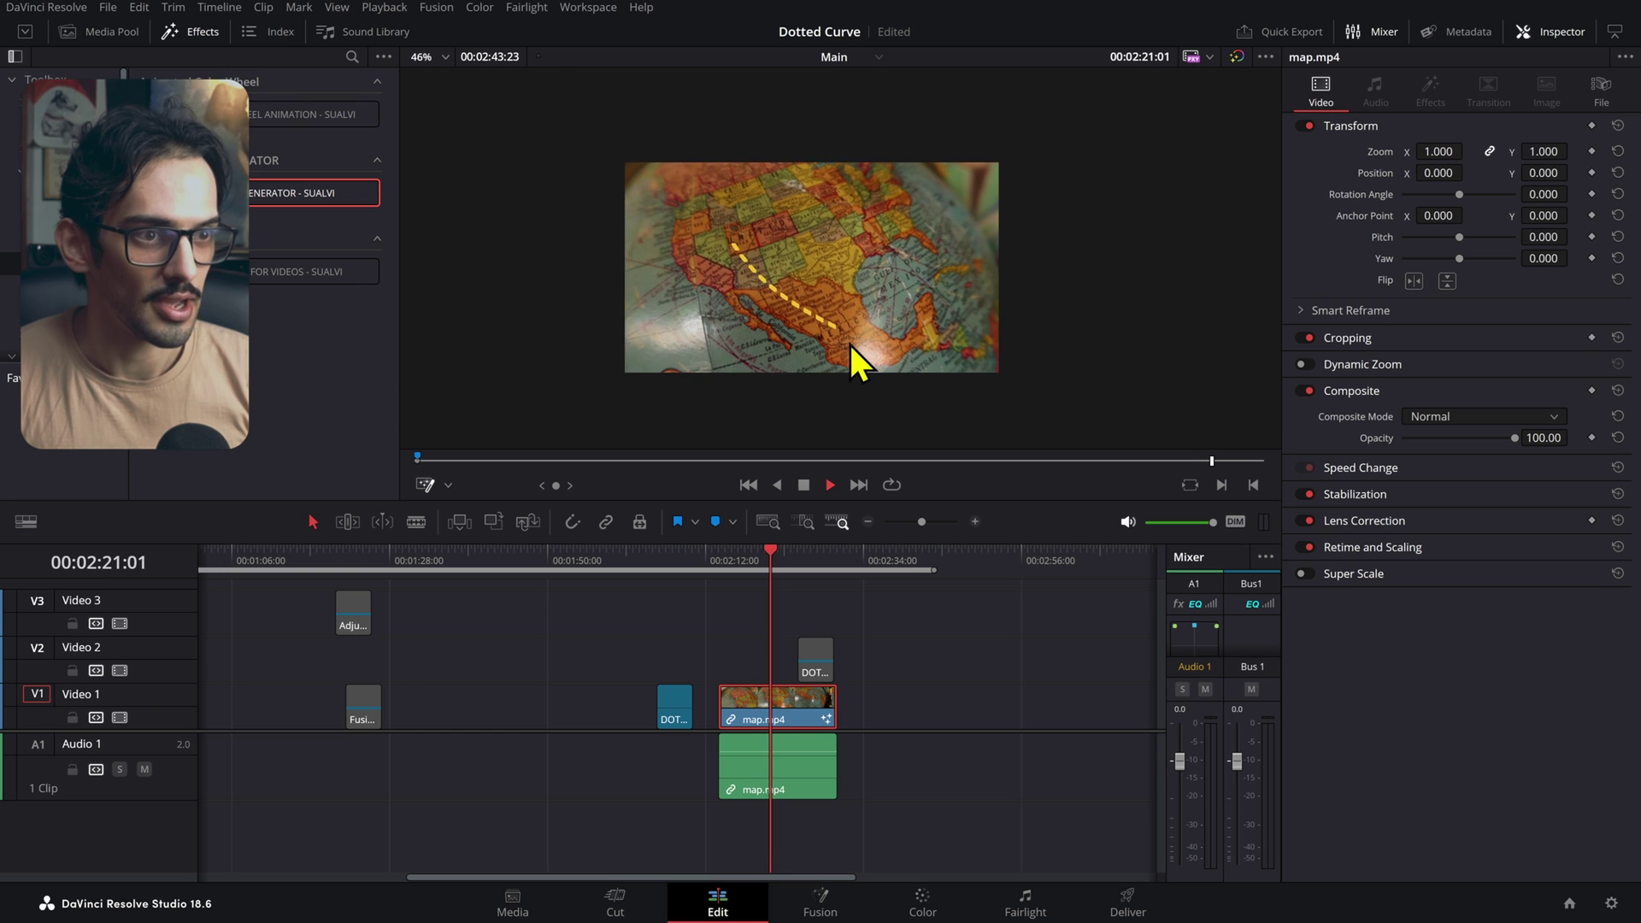
key(space)
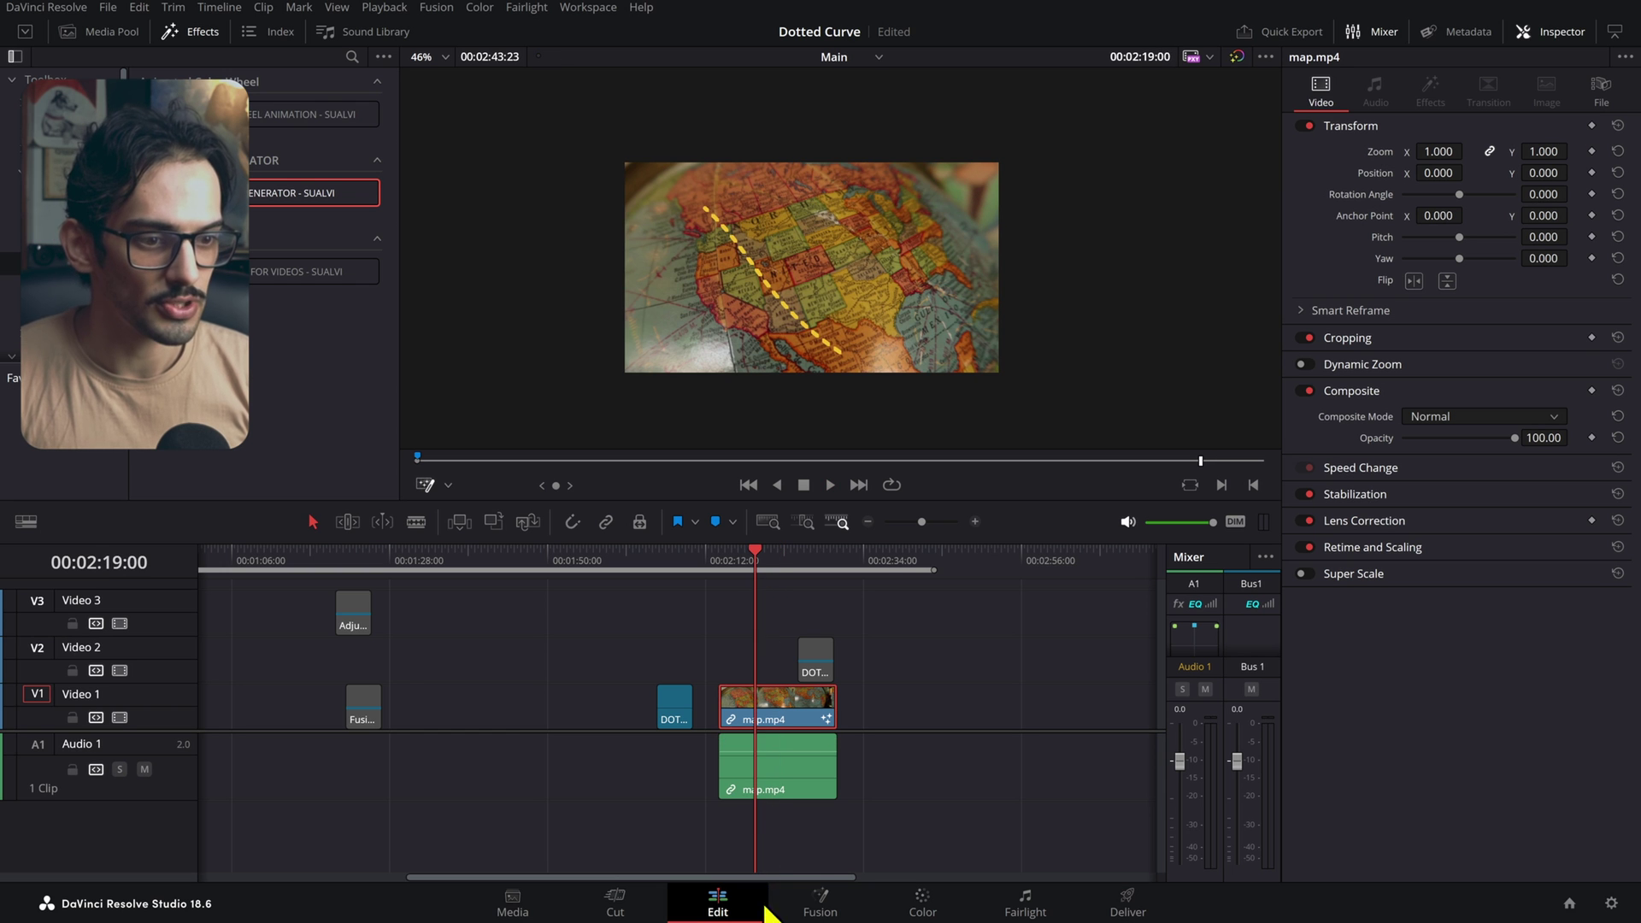
- Open the map.mp4 clip in Fusion, show the Tracker1 node in the viewer and go to frame 0
click(819, 902)
drag(735, 743, 735, 796)
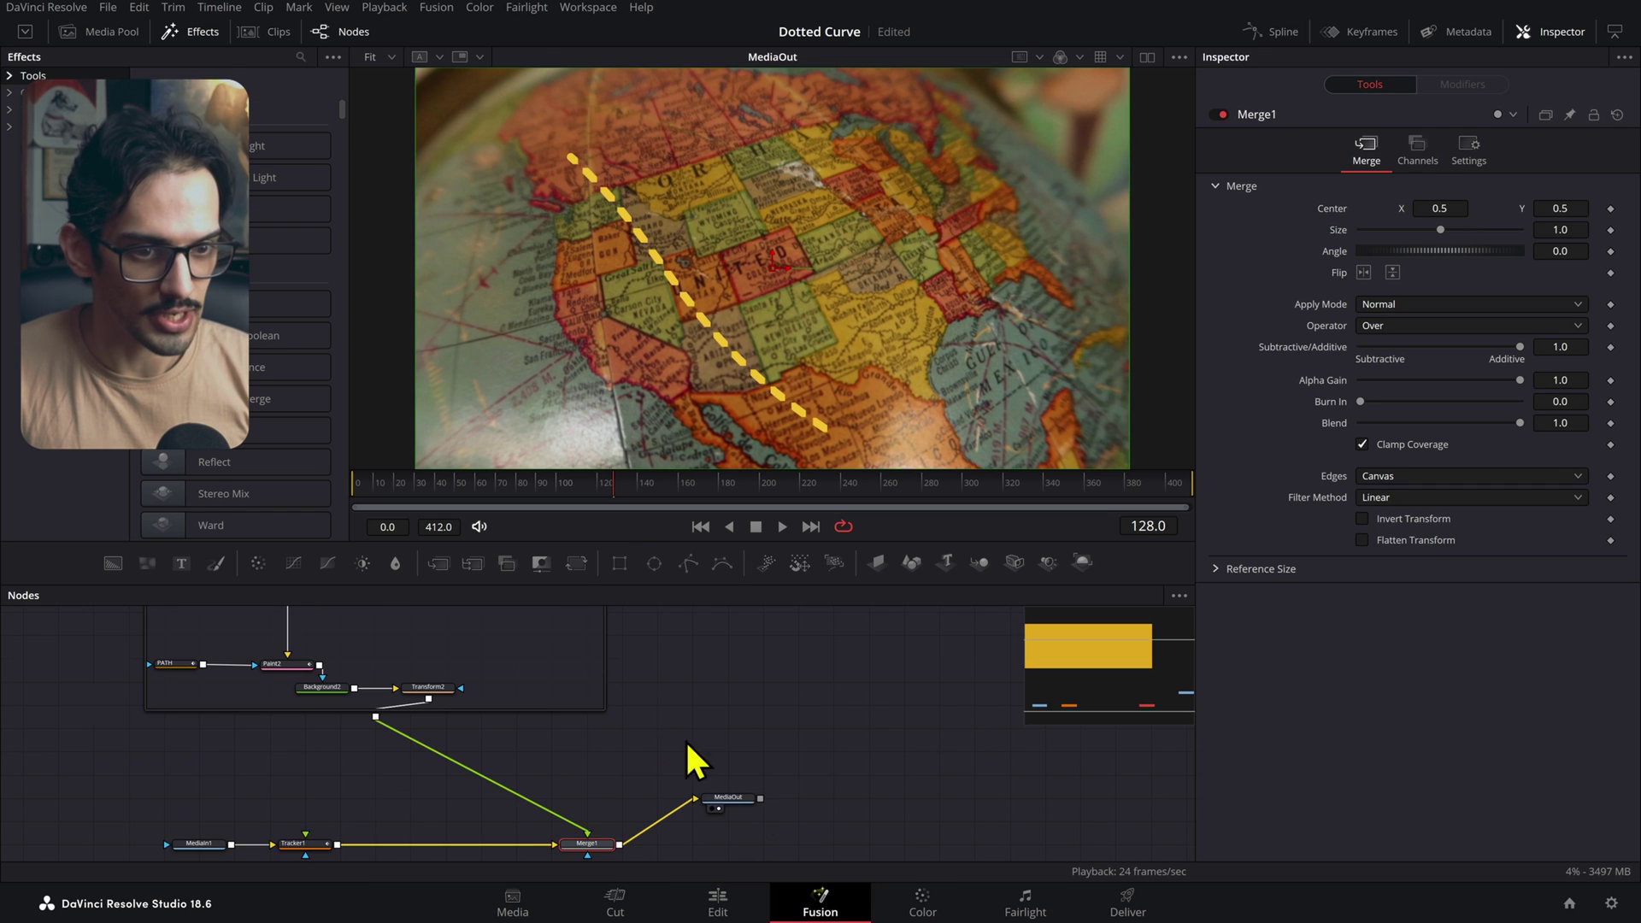
drag(645, 749, 831, 690)
click(486, 788)
key(2)
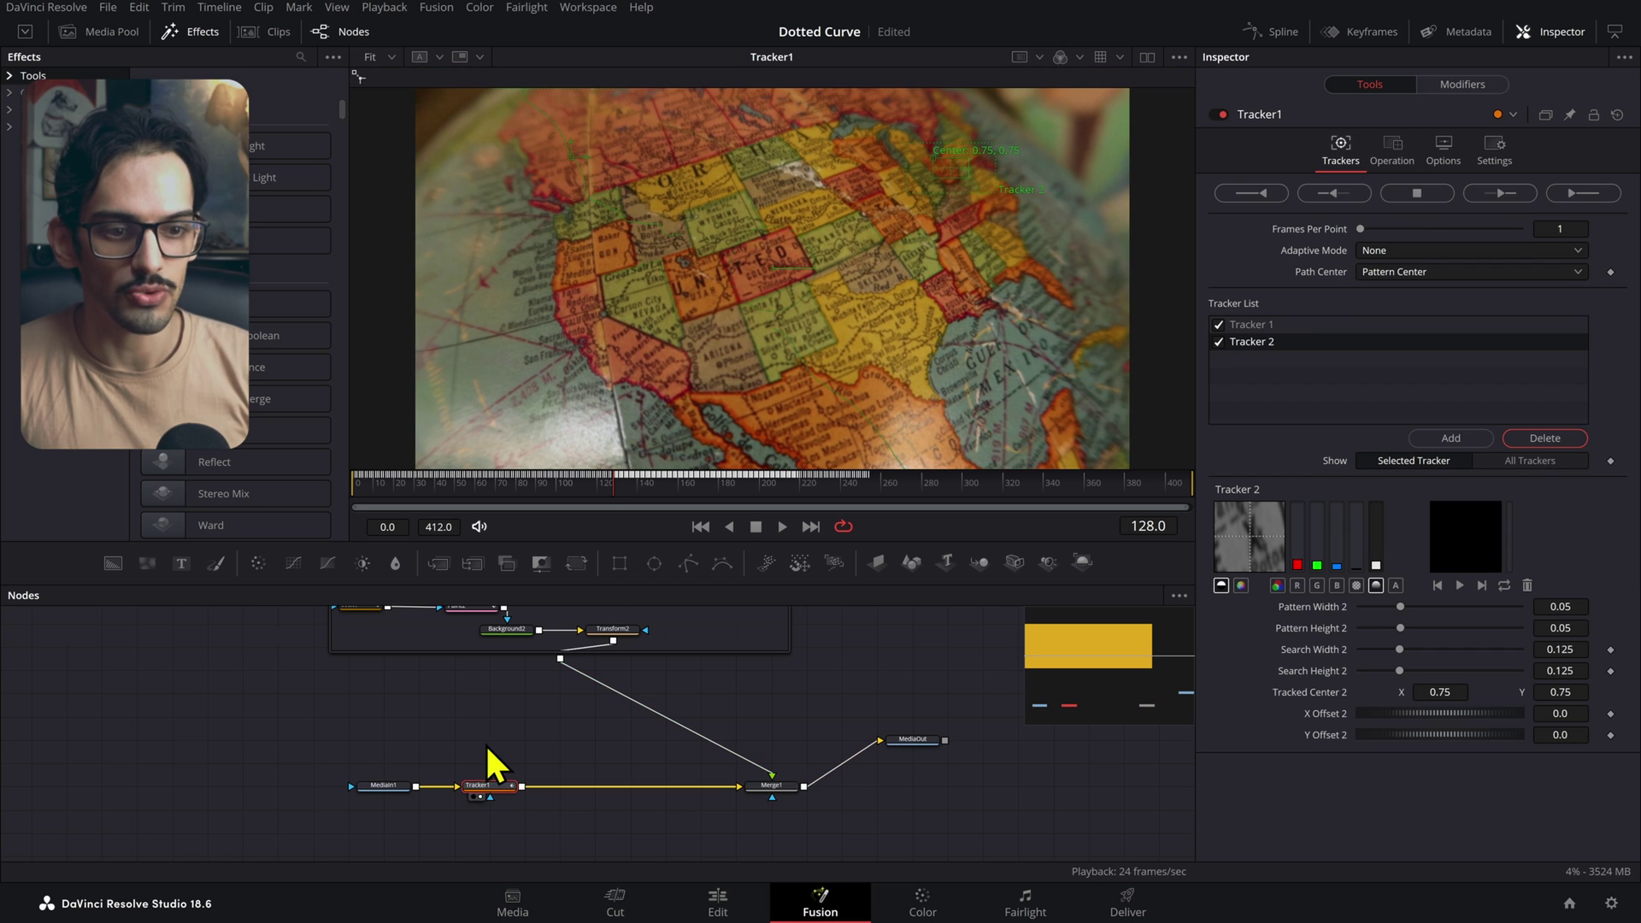
drag(544, 731, 672, 704)
drag(404, 489, 341, 495)
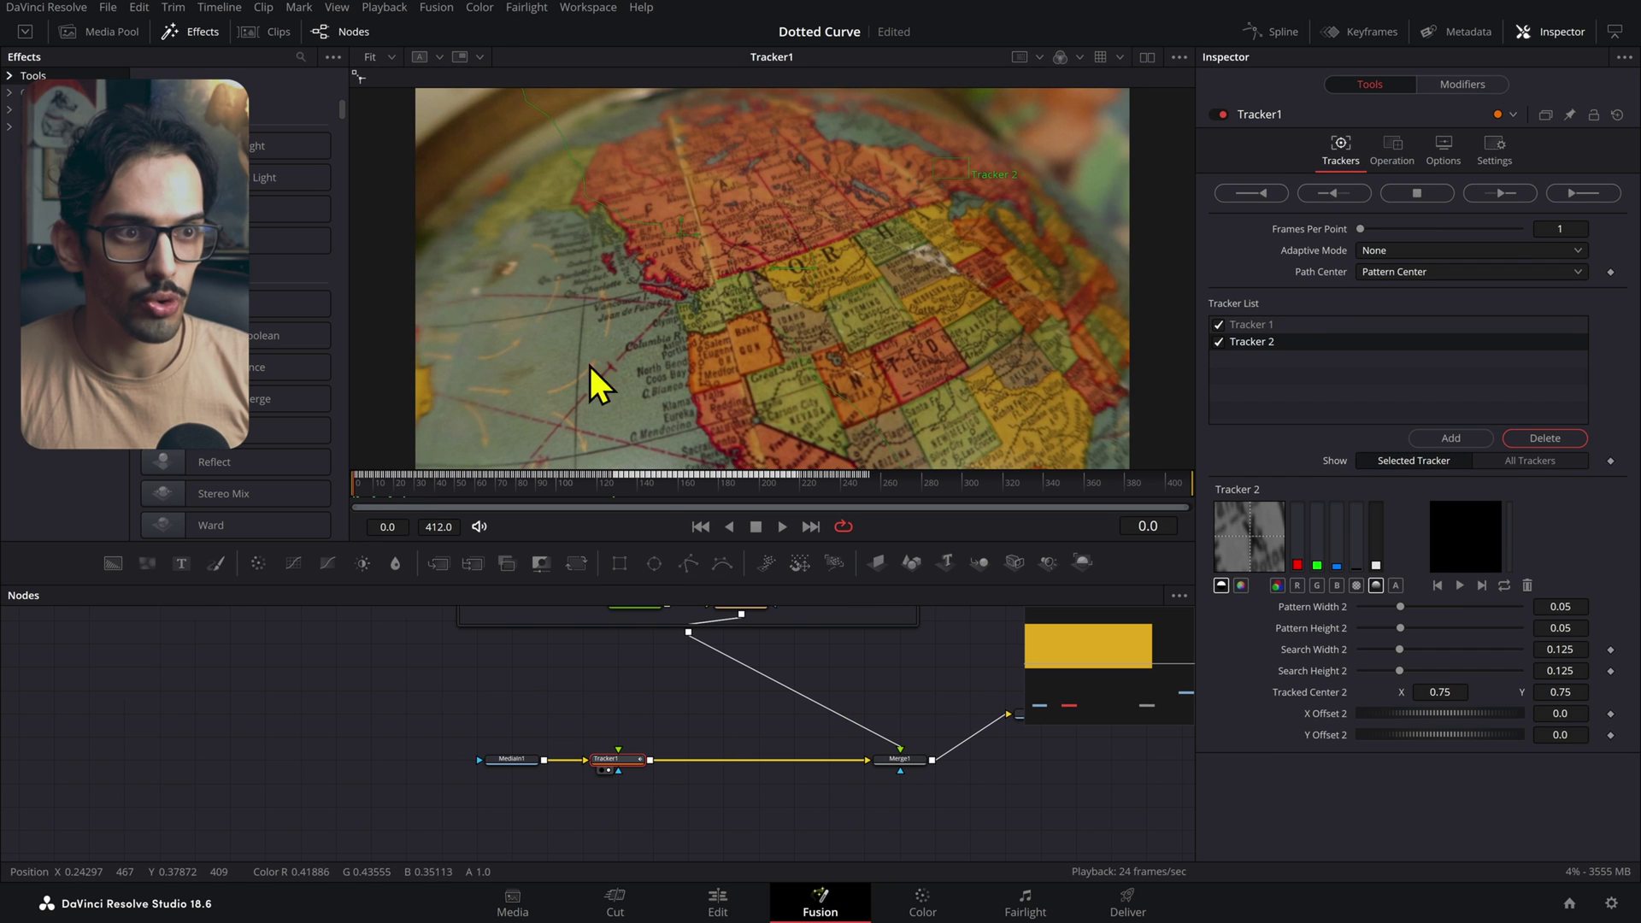
- Turn off Tracker 2 and scrub to frame 130 to examine the path of Tracker 1 on its own
scroll(704, 229, up, 4)
scroll(731, 348, down, 2)
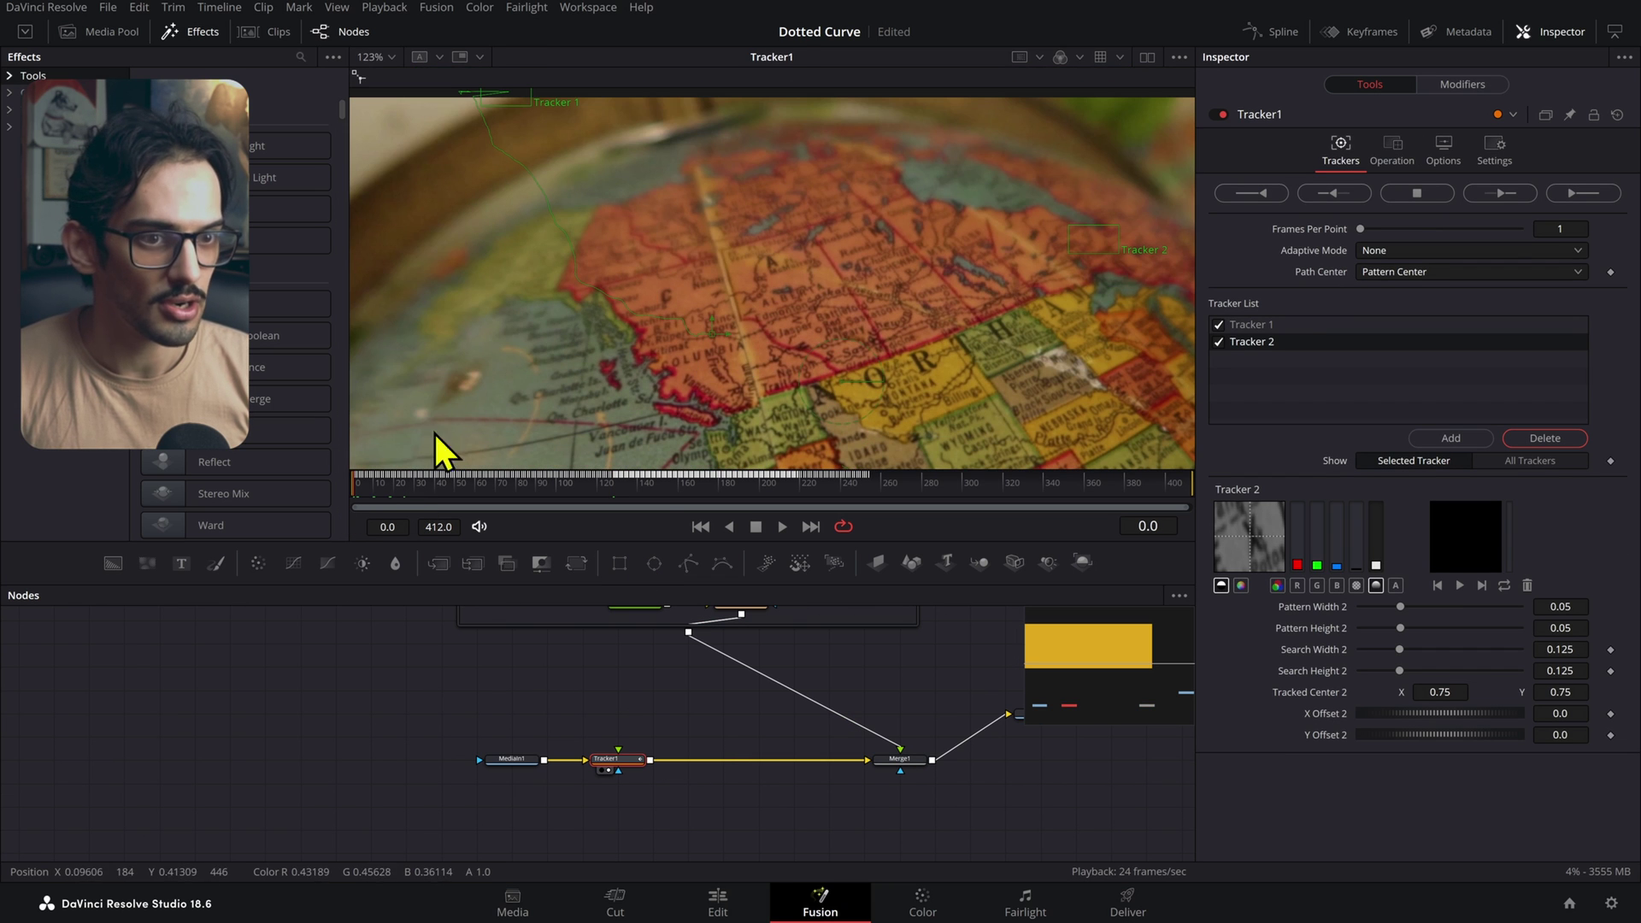
click(1218, 342)
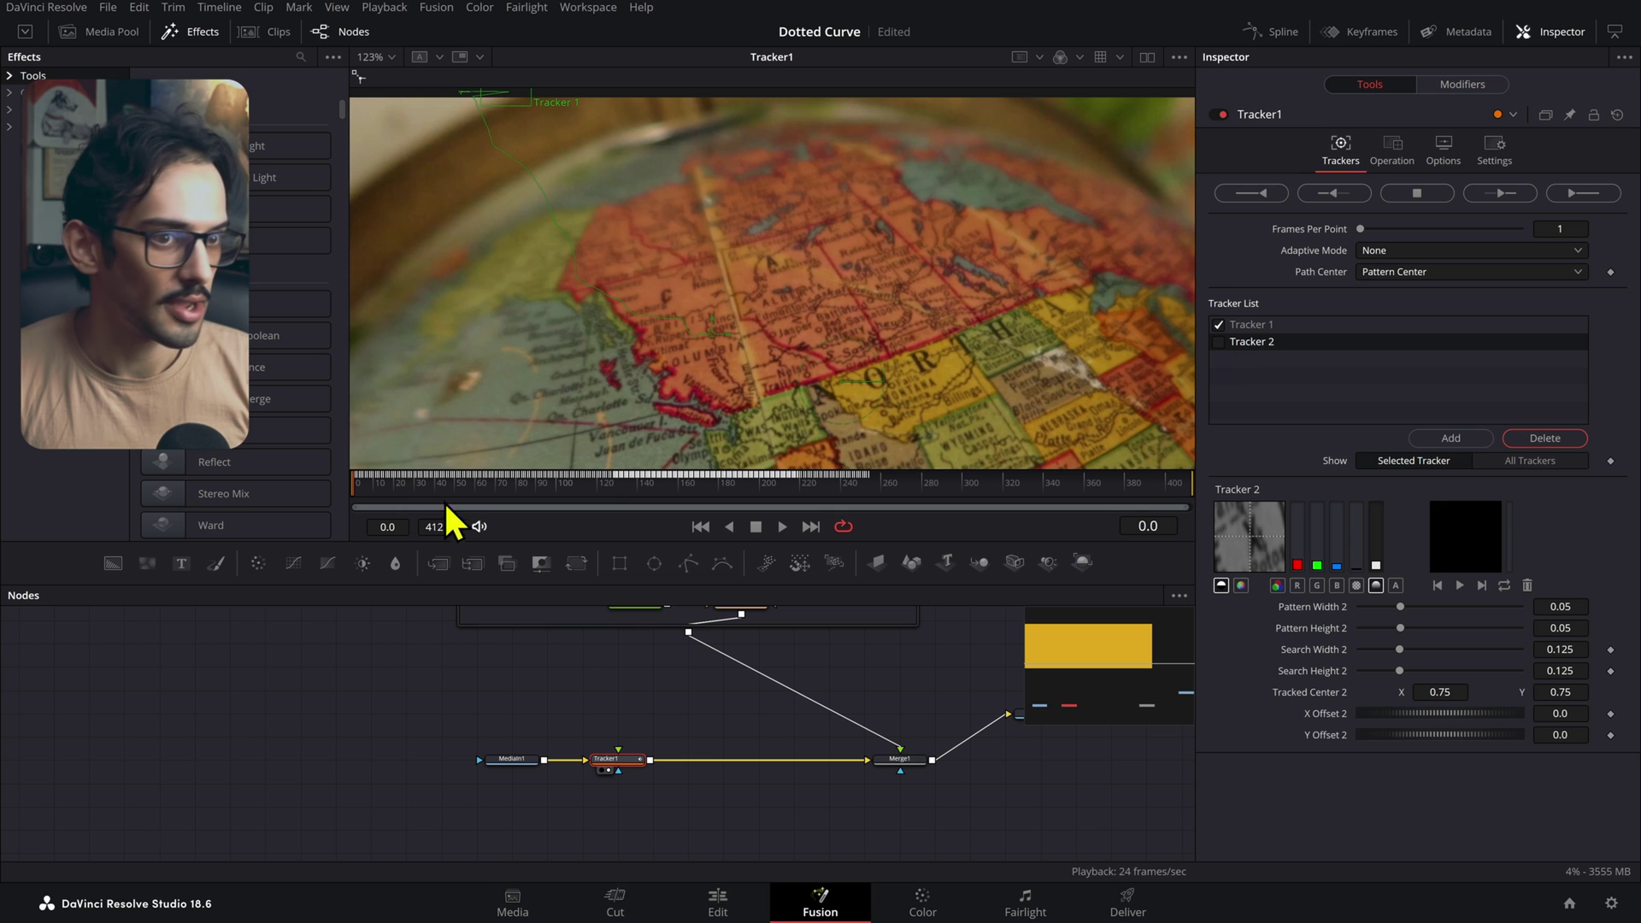
drag(389, 511, 626, 487)
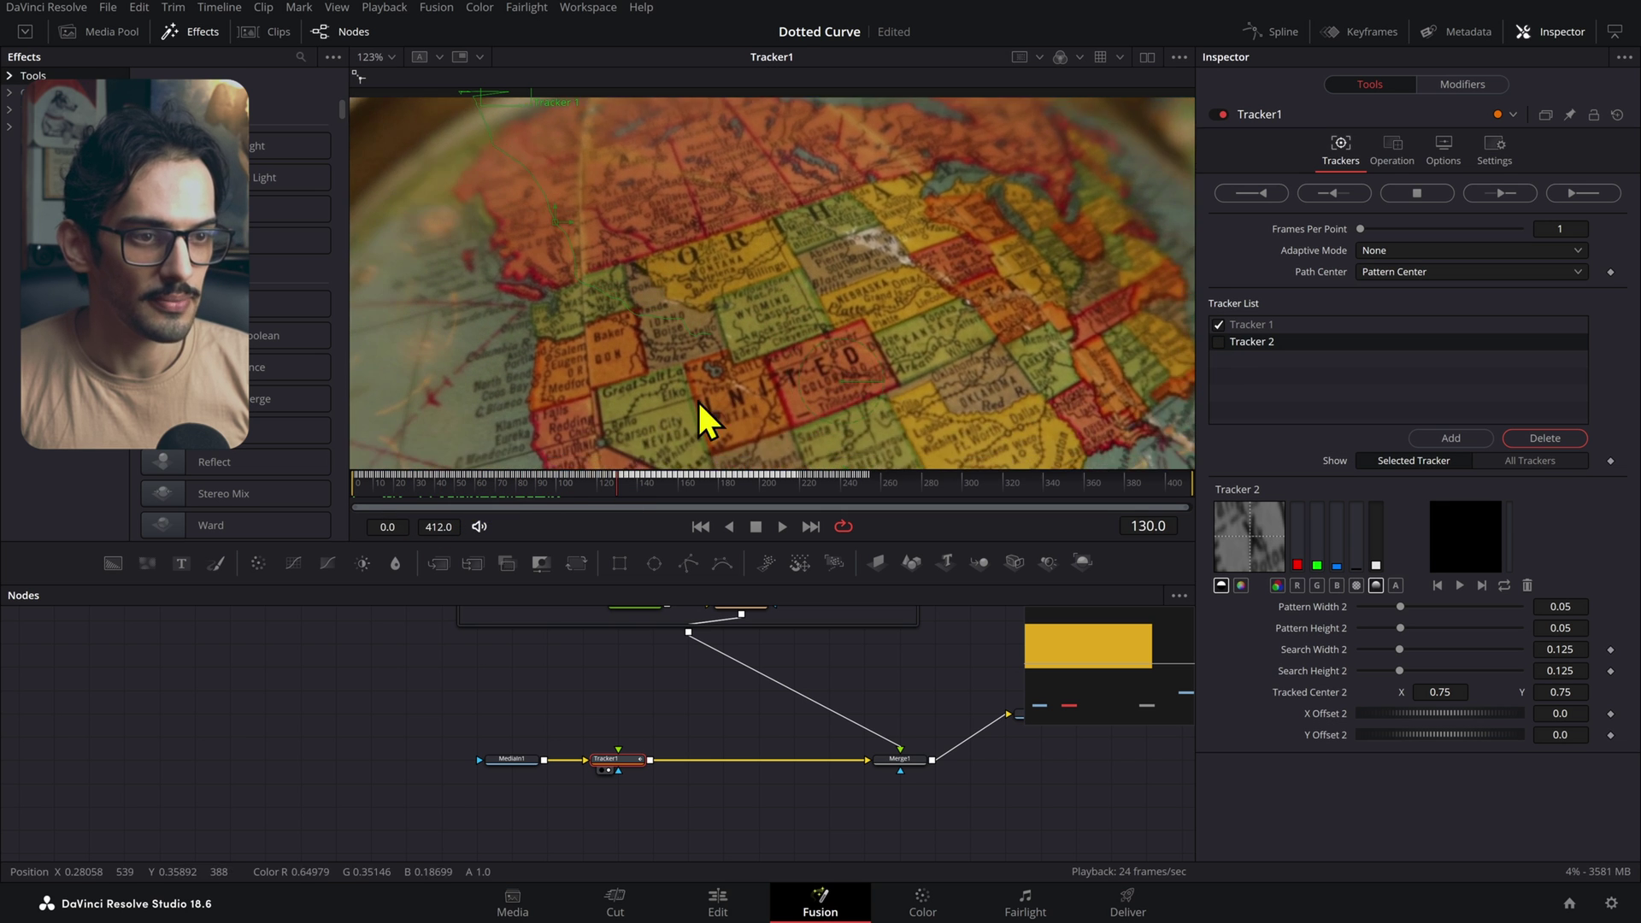
scroll(715, 390, down, 5)
scroll(766, 377, up, 5)
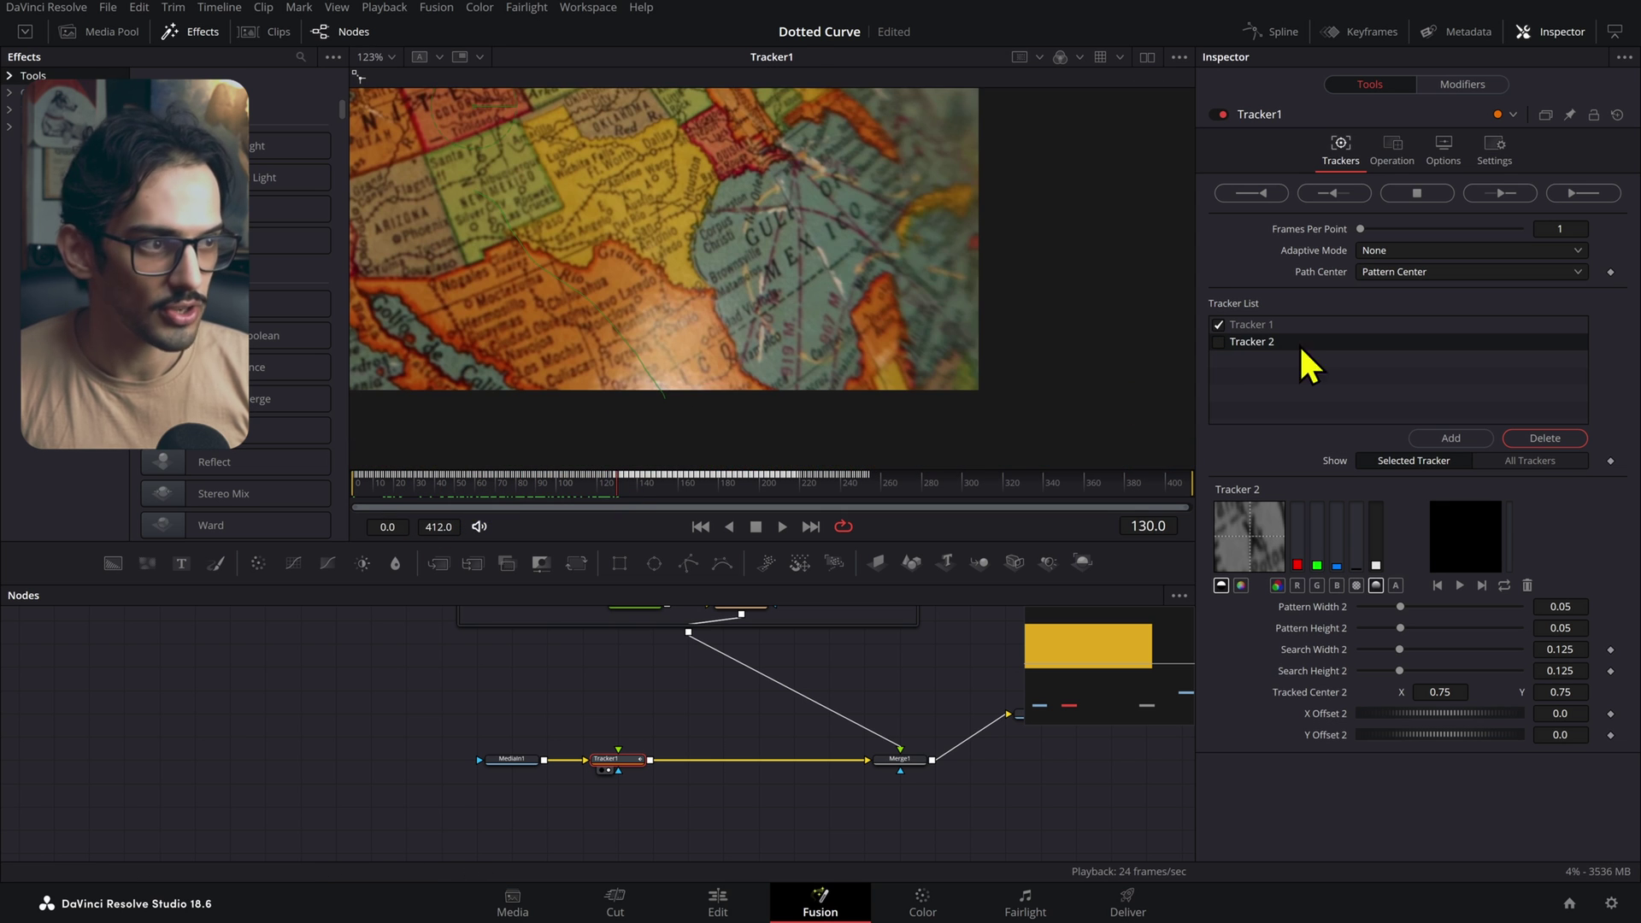
- Show Tracker 2 on its own, scrub to frame 186 to examine its path, and restore both trackers at frame 167
click(1218, 341)
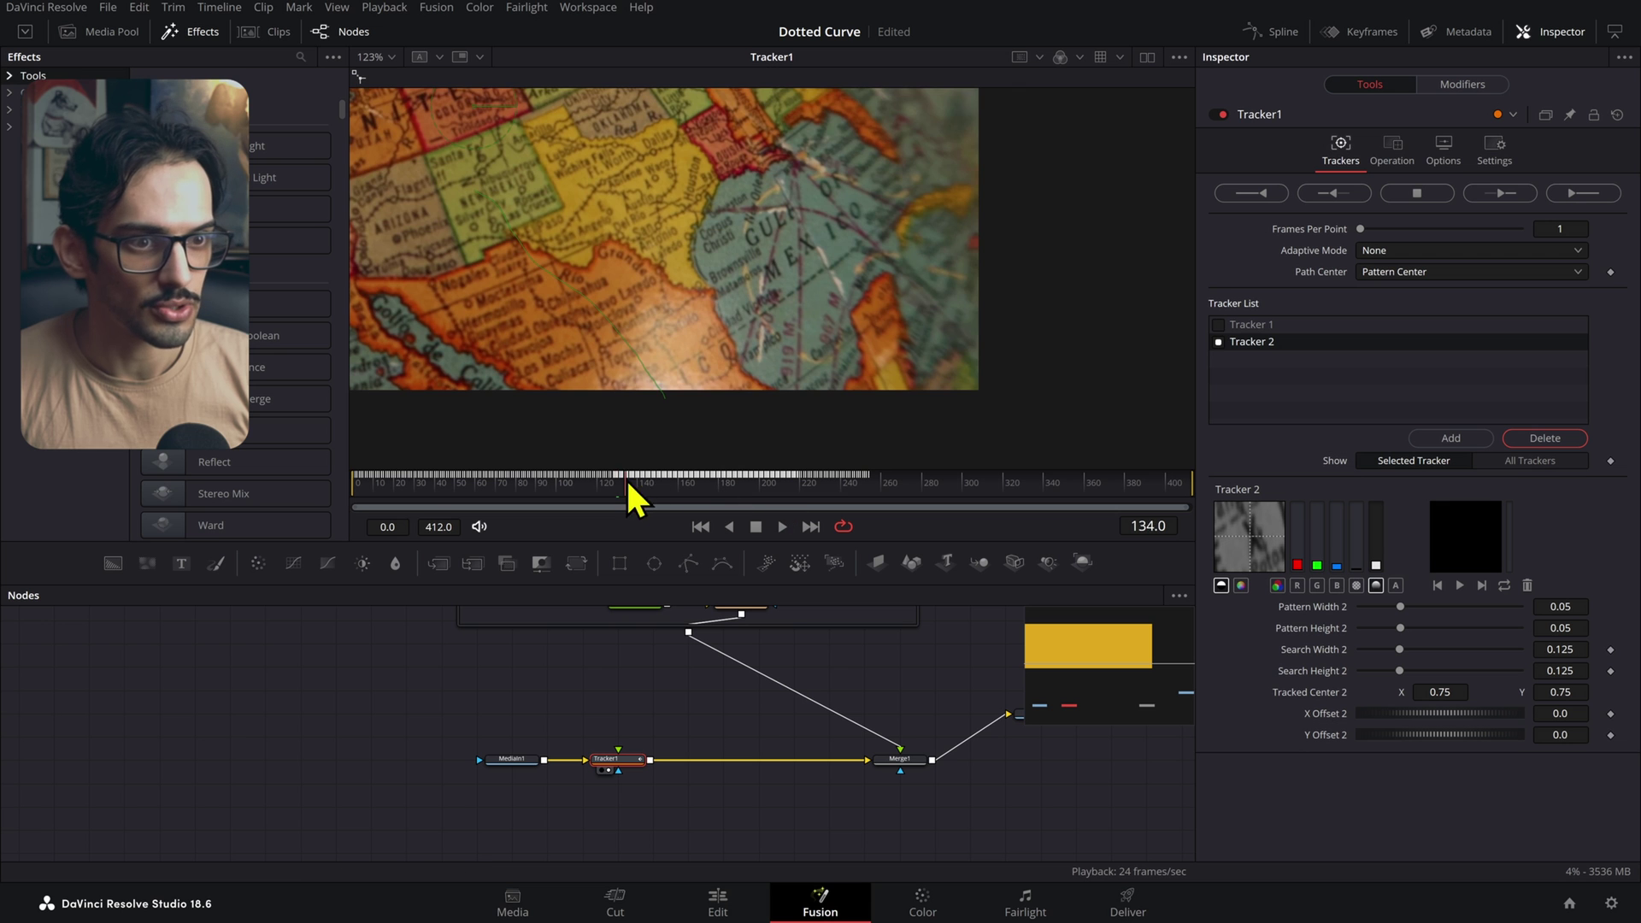
drag(630, 494, 731, 496)
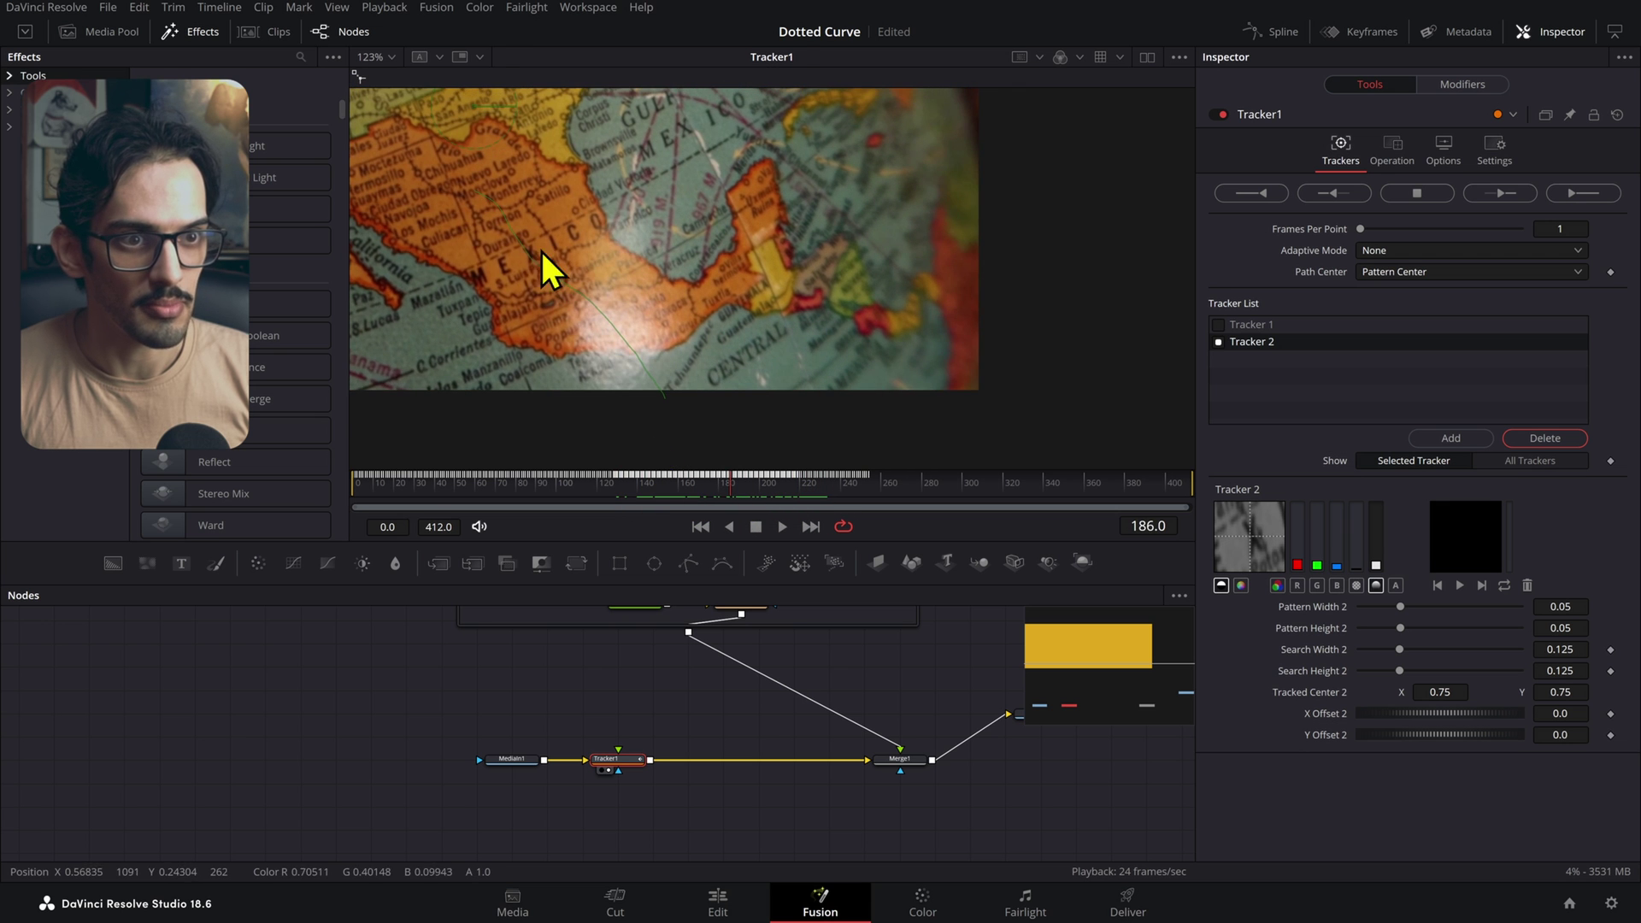
drag(576, 217, 758, 251)
mouse_move(729, 489)
mouse_down()
mouse_move(675, 491)
mouse_move(722, 495)
mouse_move(678, 488)
mouse_move(702, 494)
mouse_up()
key(space)
key(space)
scroll(742, 311, down, 4)
scroll(747, 329, up, 2)
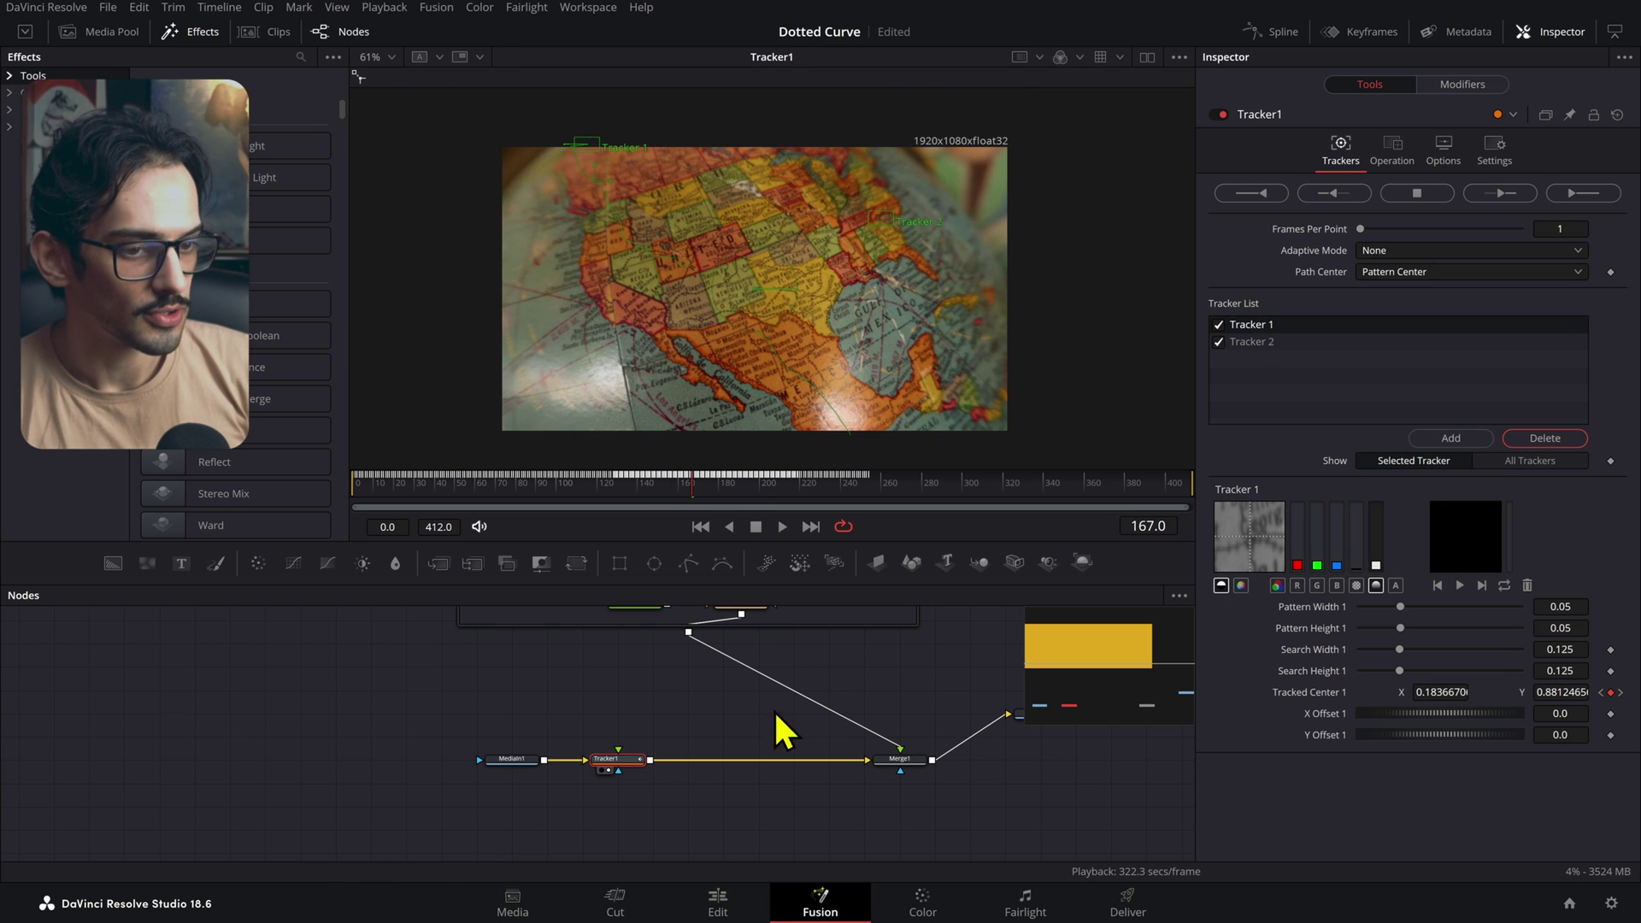
- Make room between MediaIn1 and Tracker1 and insert a new Tracker node after MediaIn1
scroll(698, 790, up, 1)
scroll(693, 772, down, 1)
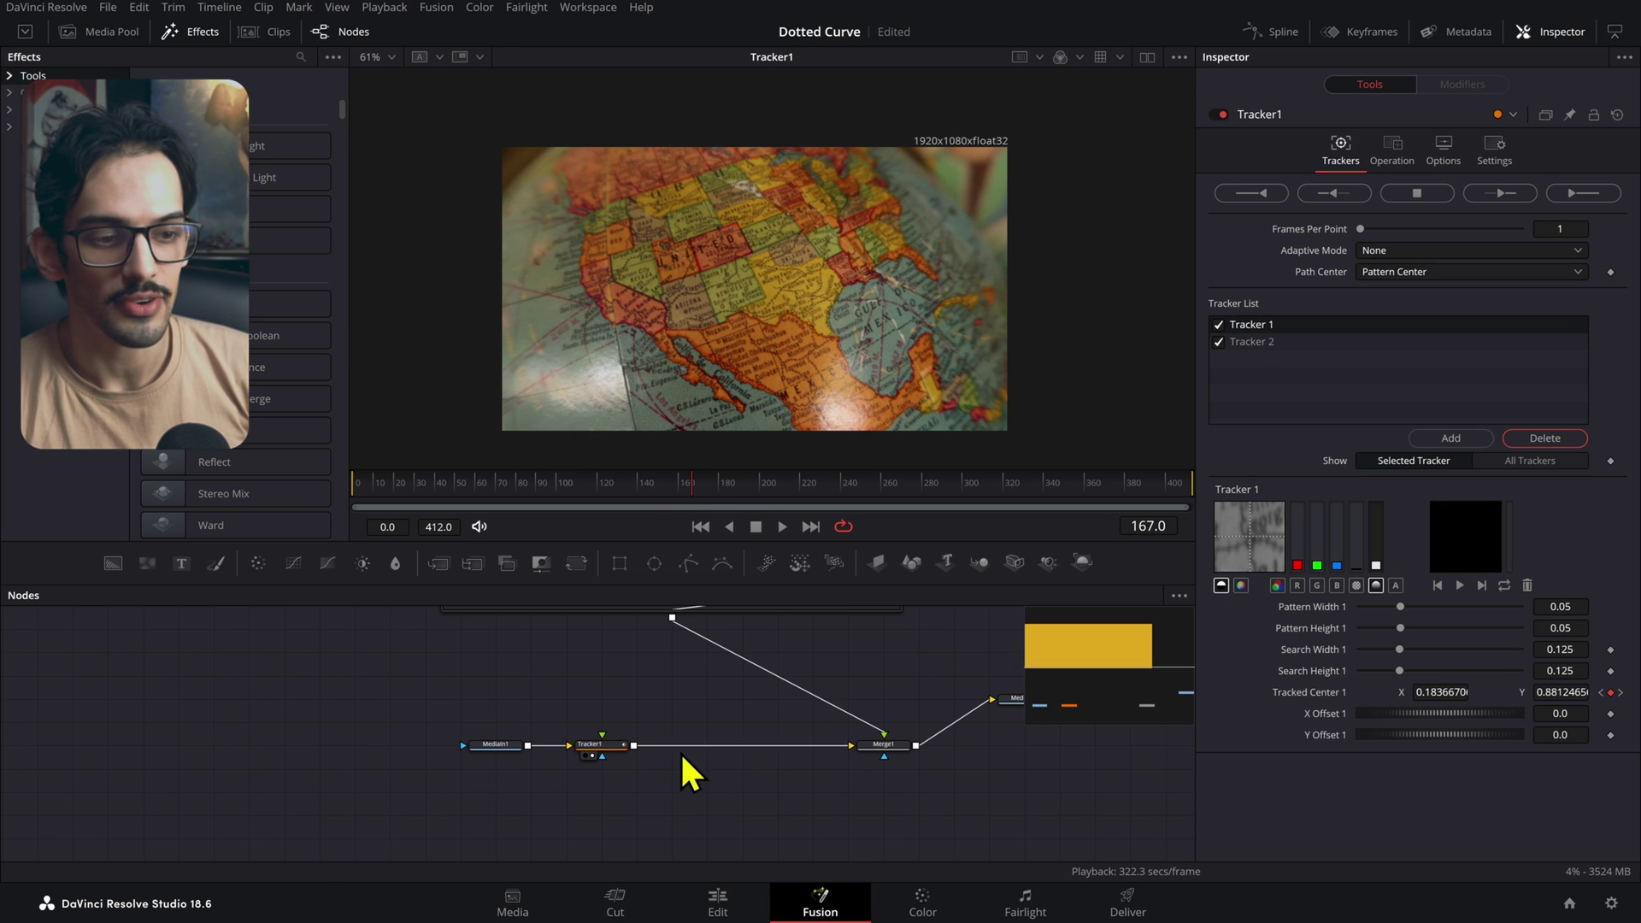
drag(617, 745, 643, 747)
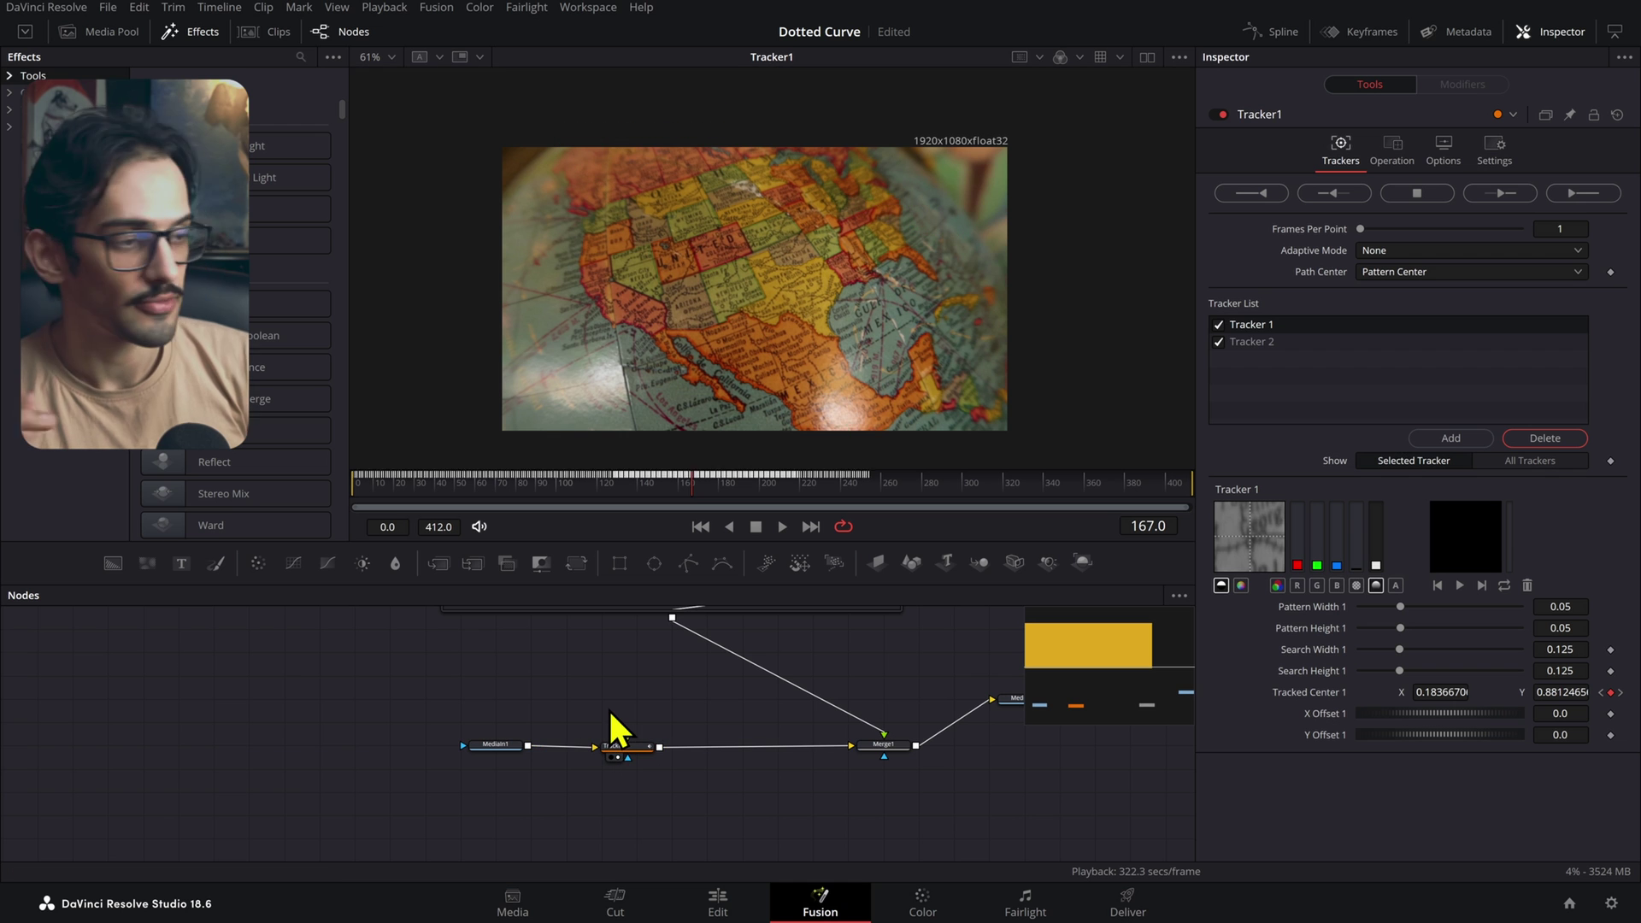
drag(513, 747, 341, 752)
key(shift+space)
text(track)
key(Return)
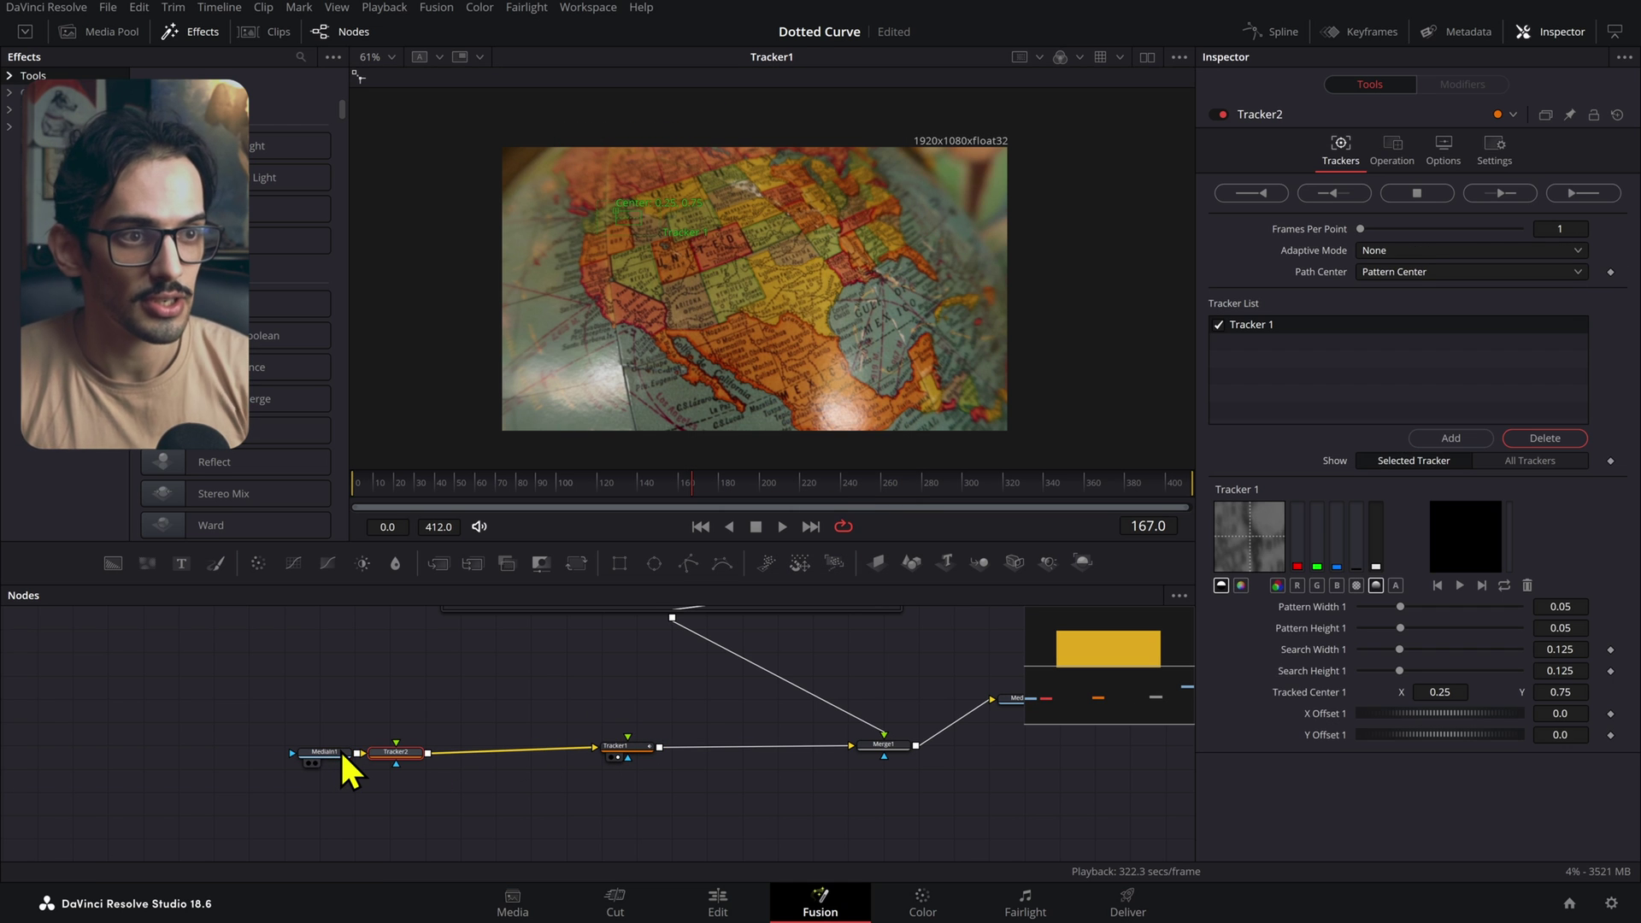
- Try placing the new tracker's point near the middle of the map, and delete the Tracker2 node
drag(620, 213, 761, 268)
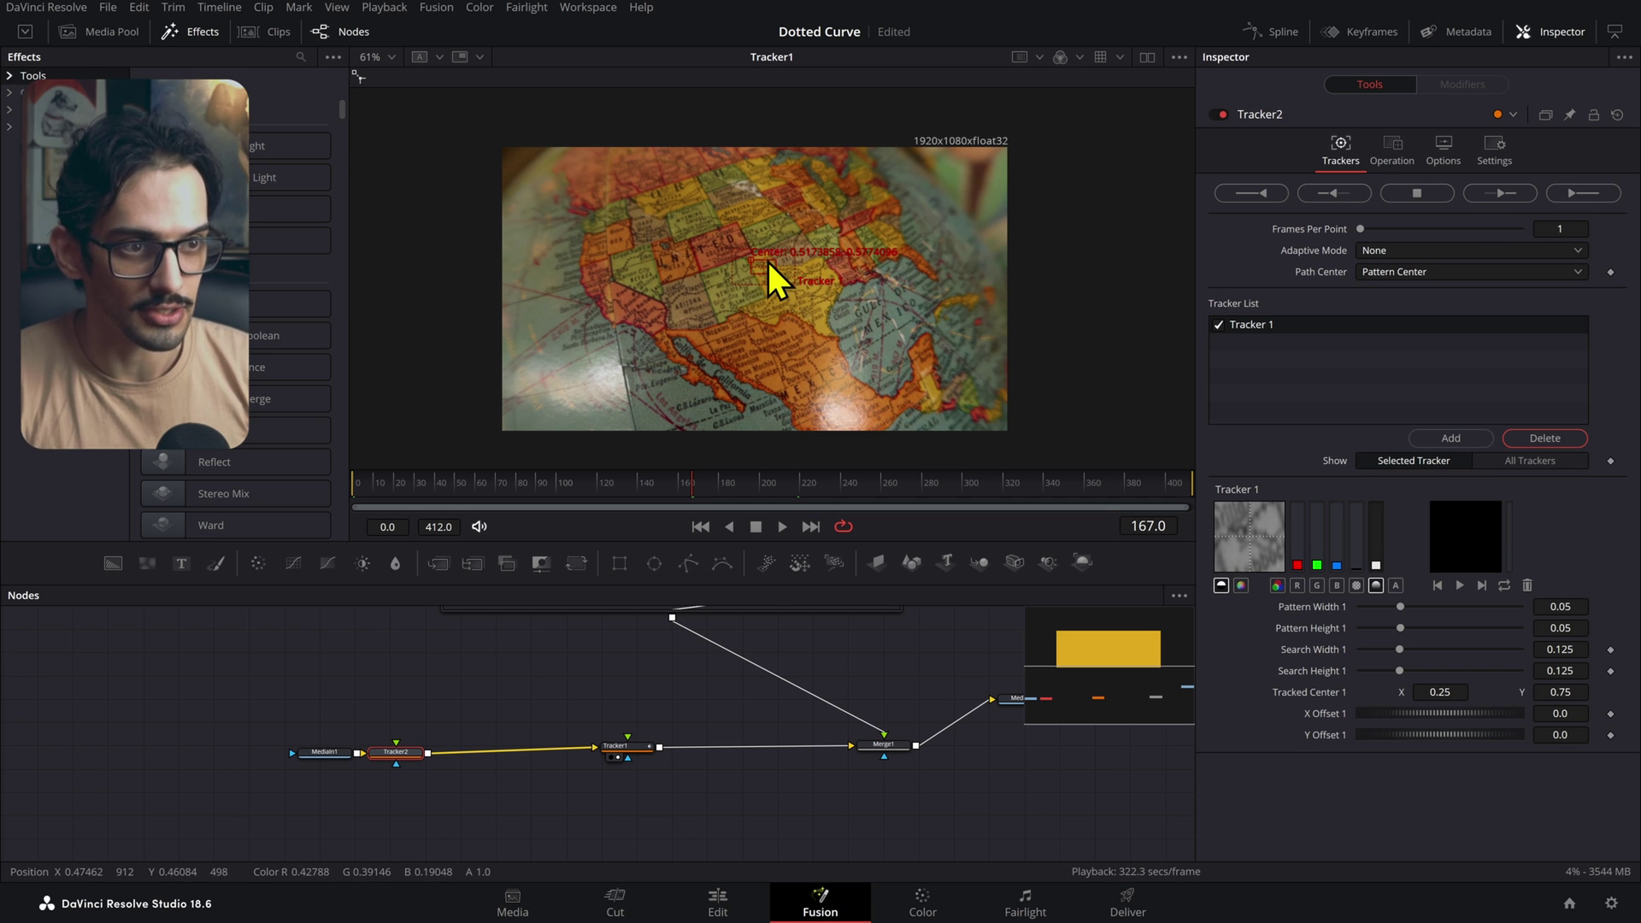
click(396, 753)
key(Delete)
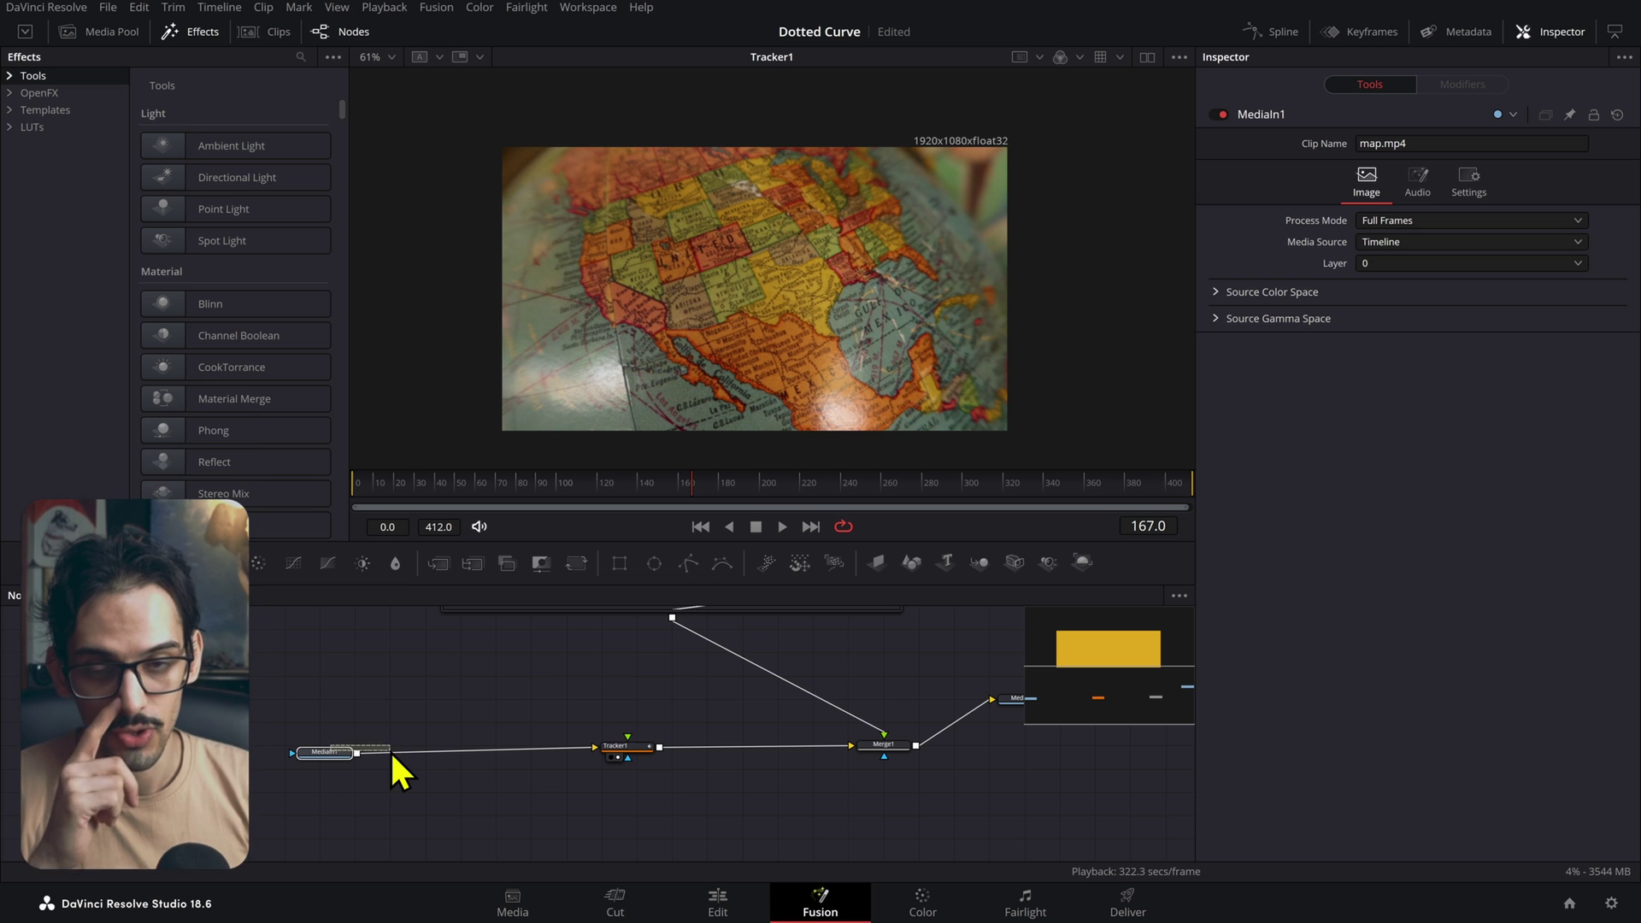
- Open the SUALVI collection of Edit generators in the Effects library templates
drag(584, 701, 538, 736)
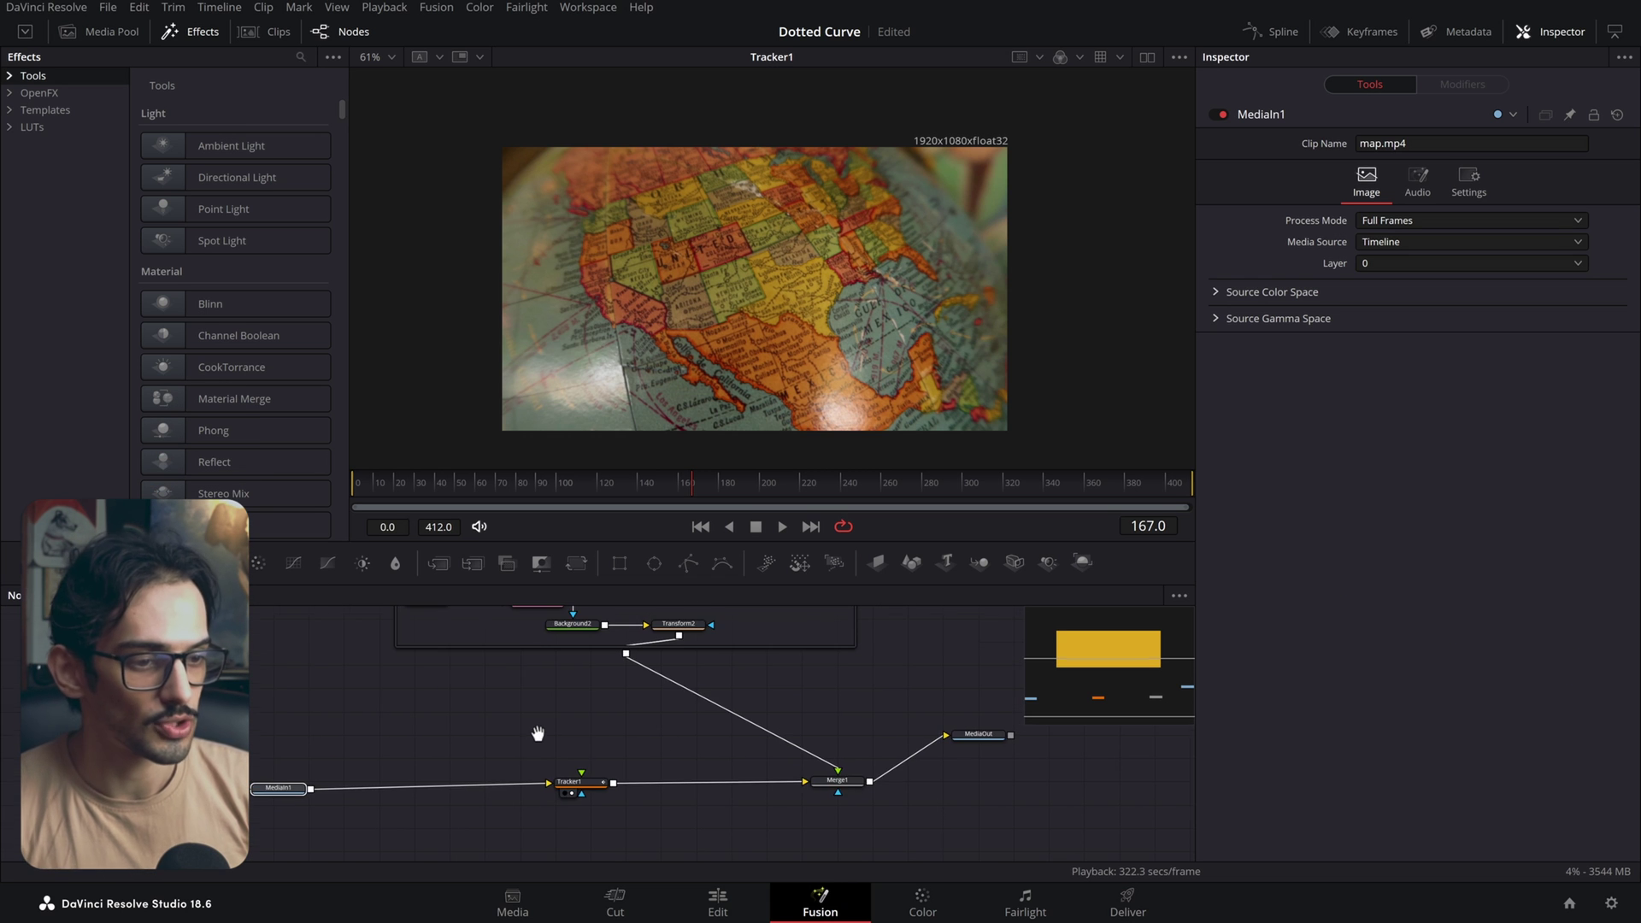
drag(683, 638, 690, 783)
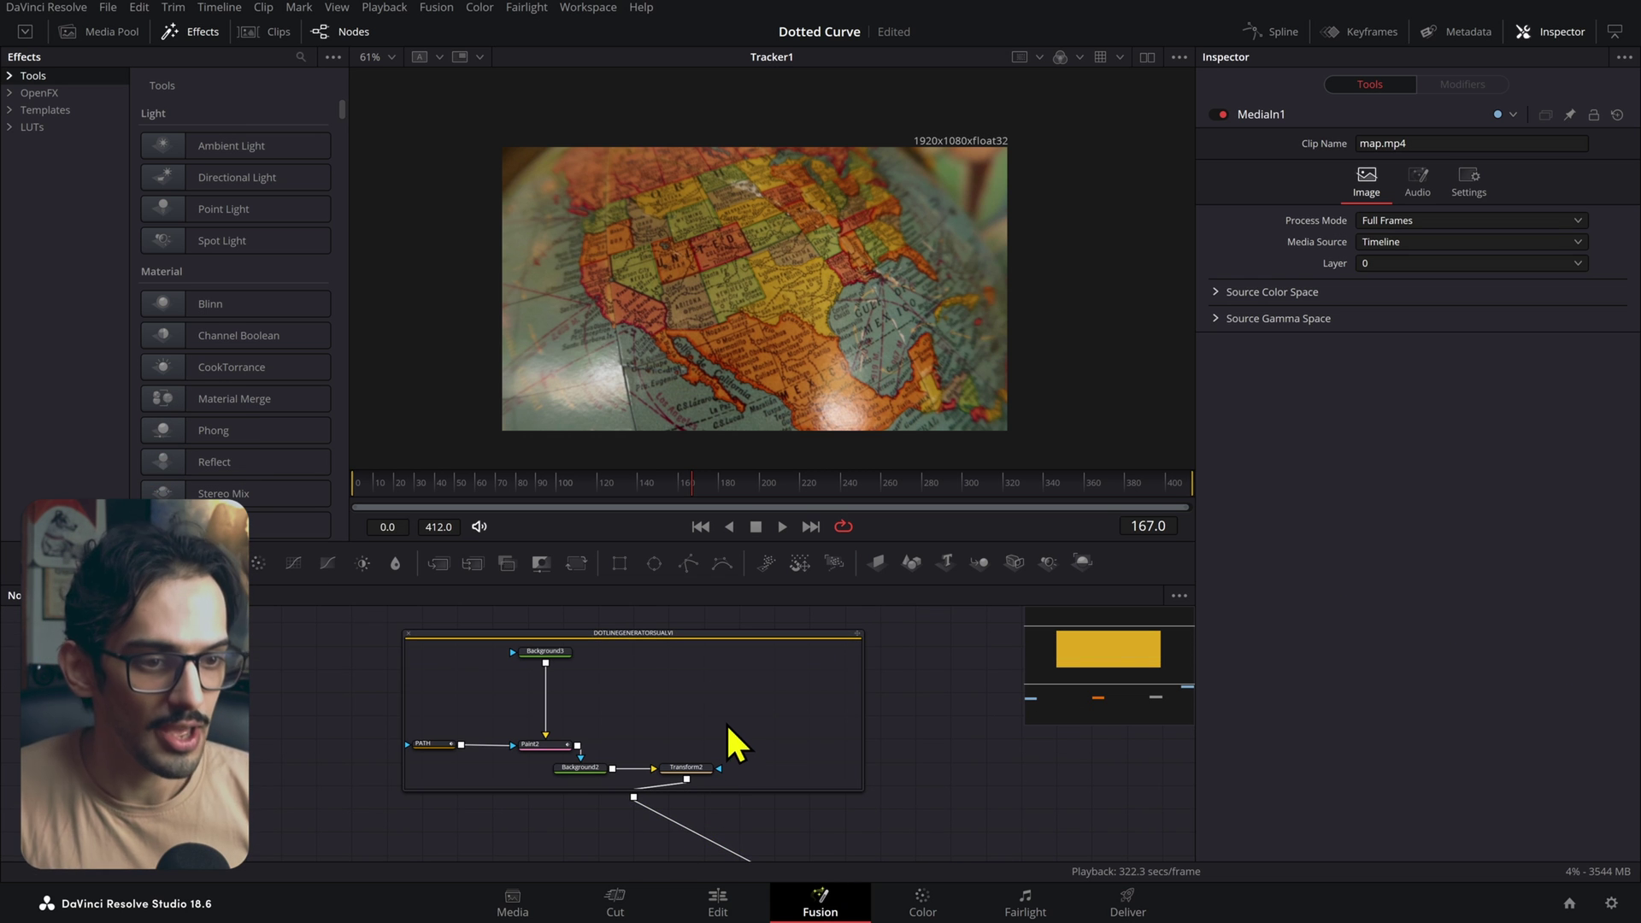
scroll(726, 743, down, 2)
click(198, 39)
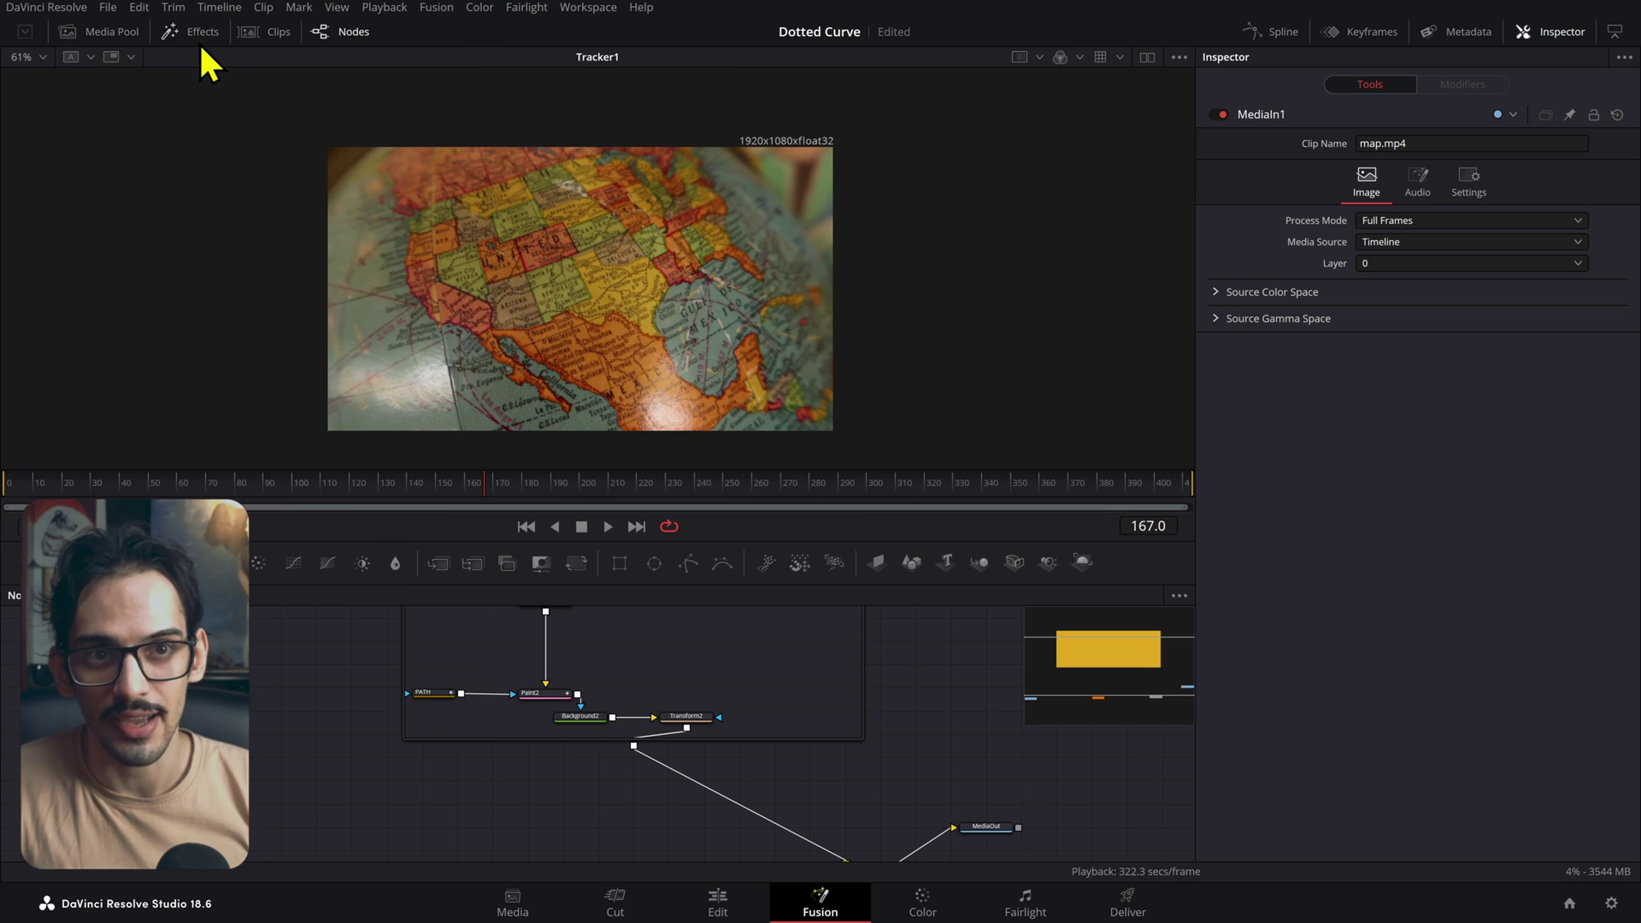
click(198, 38)
click(12, 111)
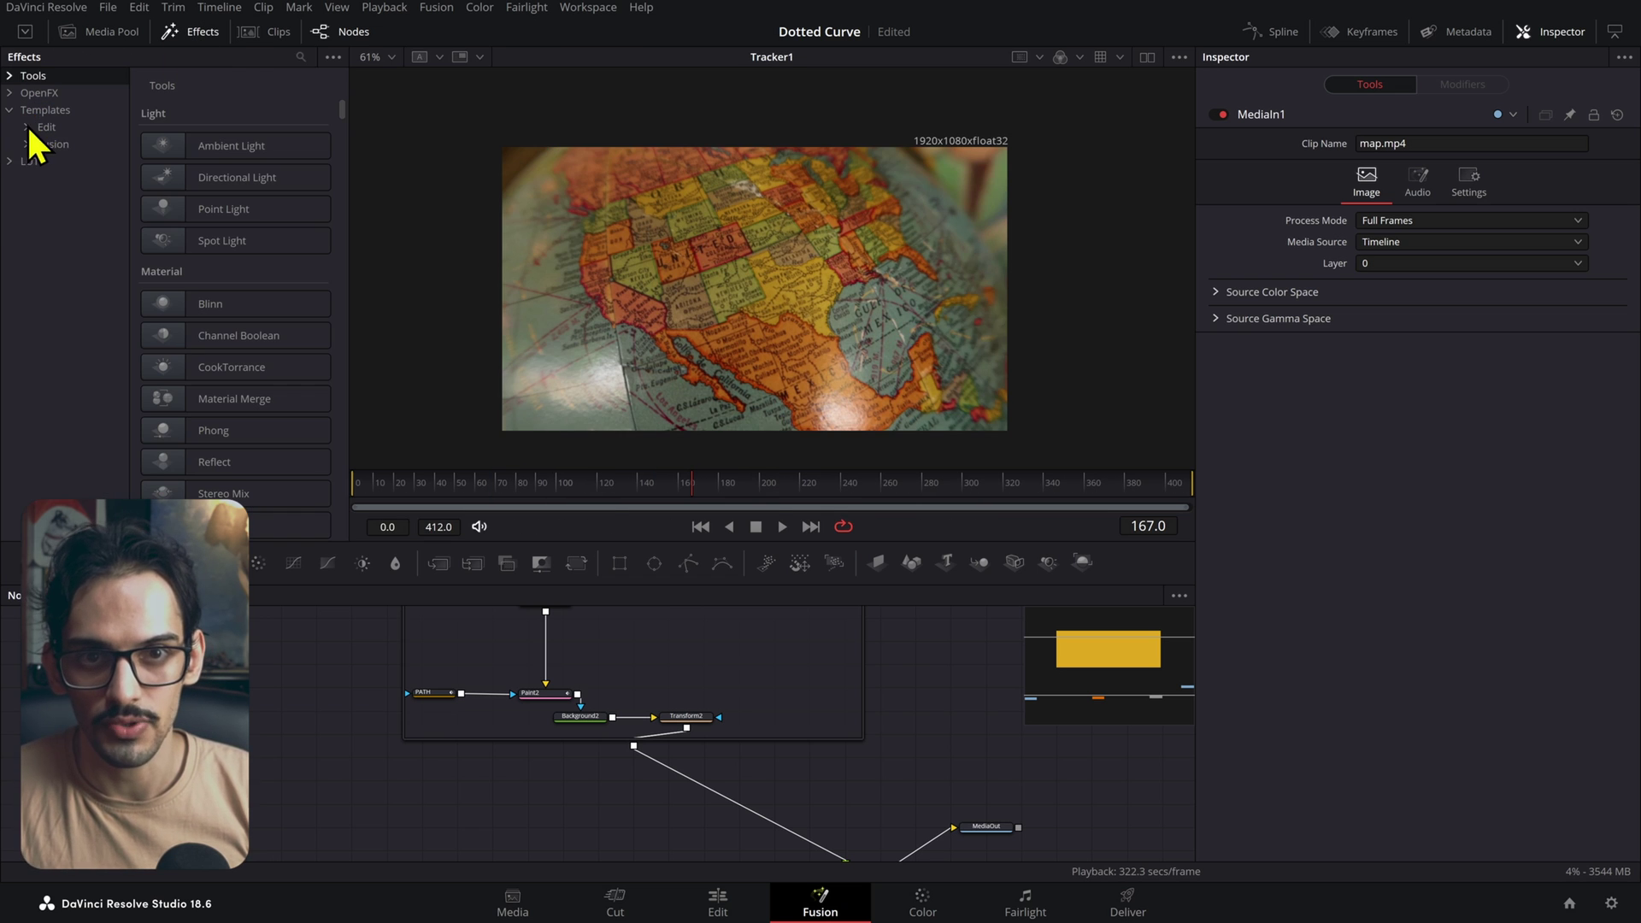
click(42, 128)
click(46, 160)
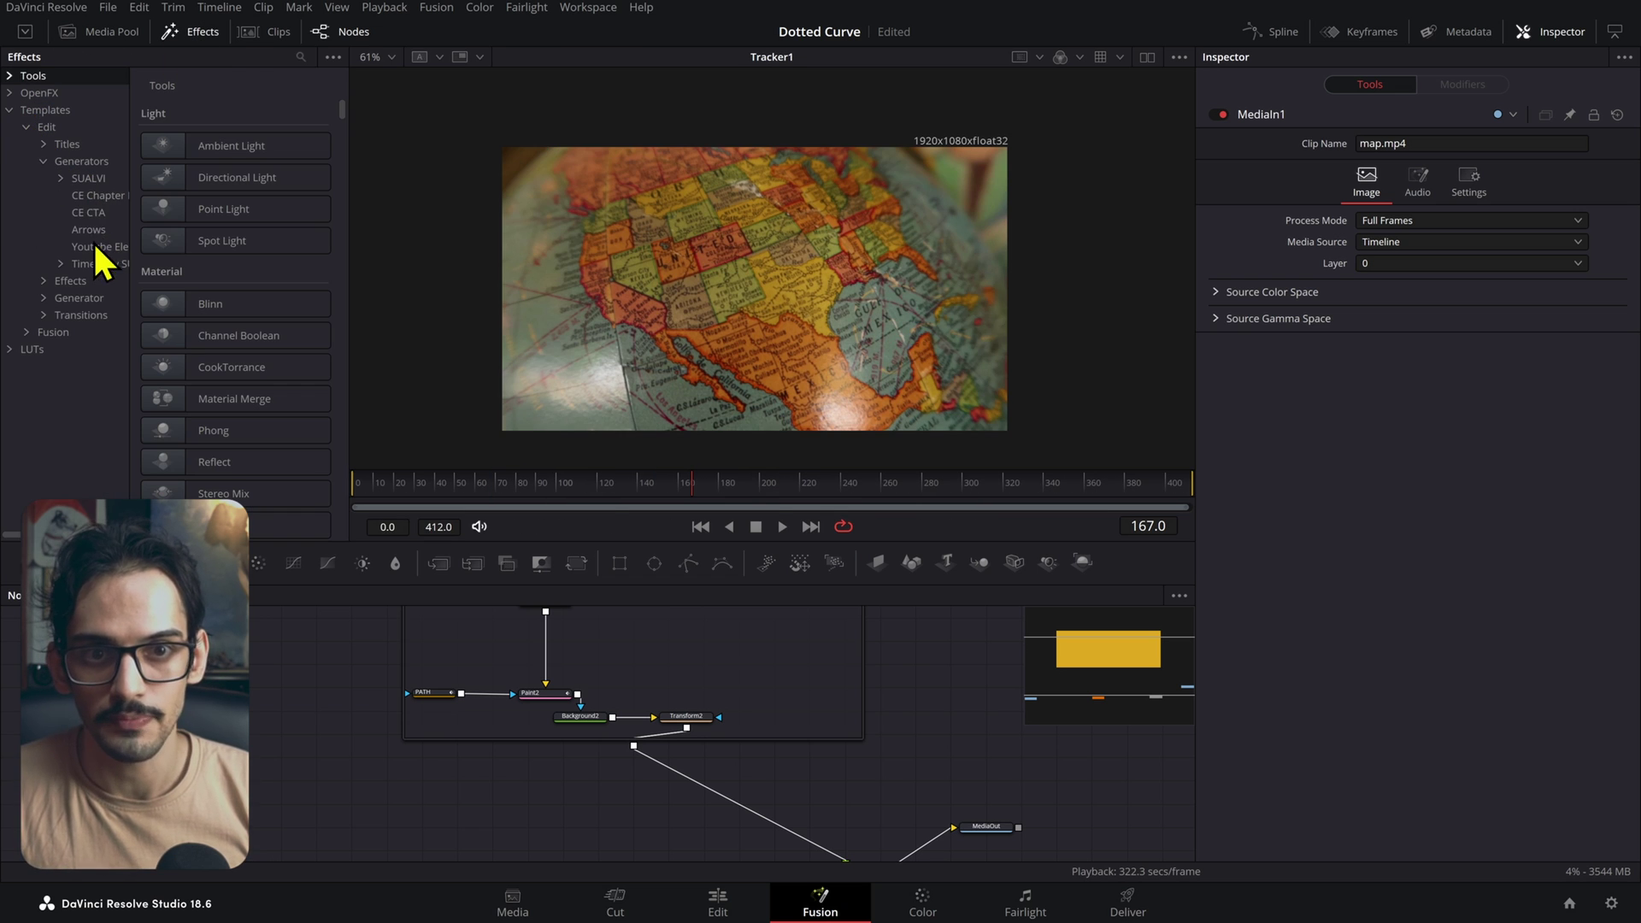
double_click(82, 178)
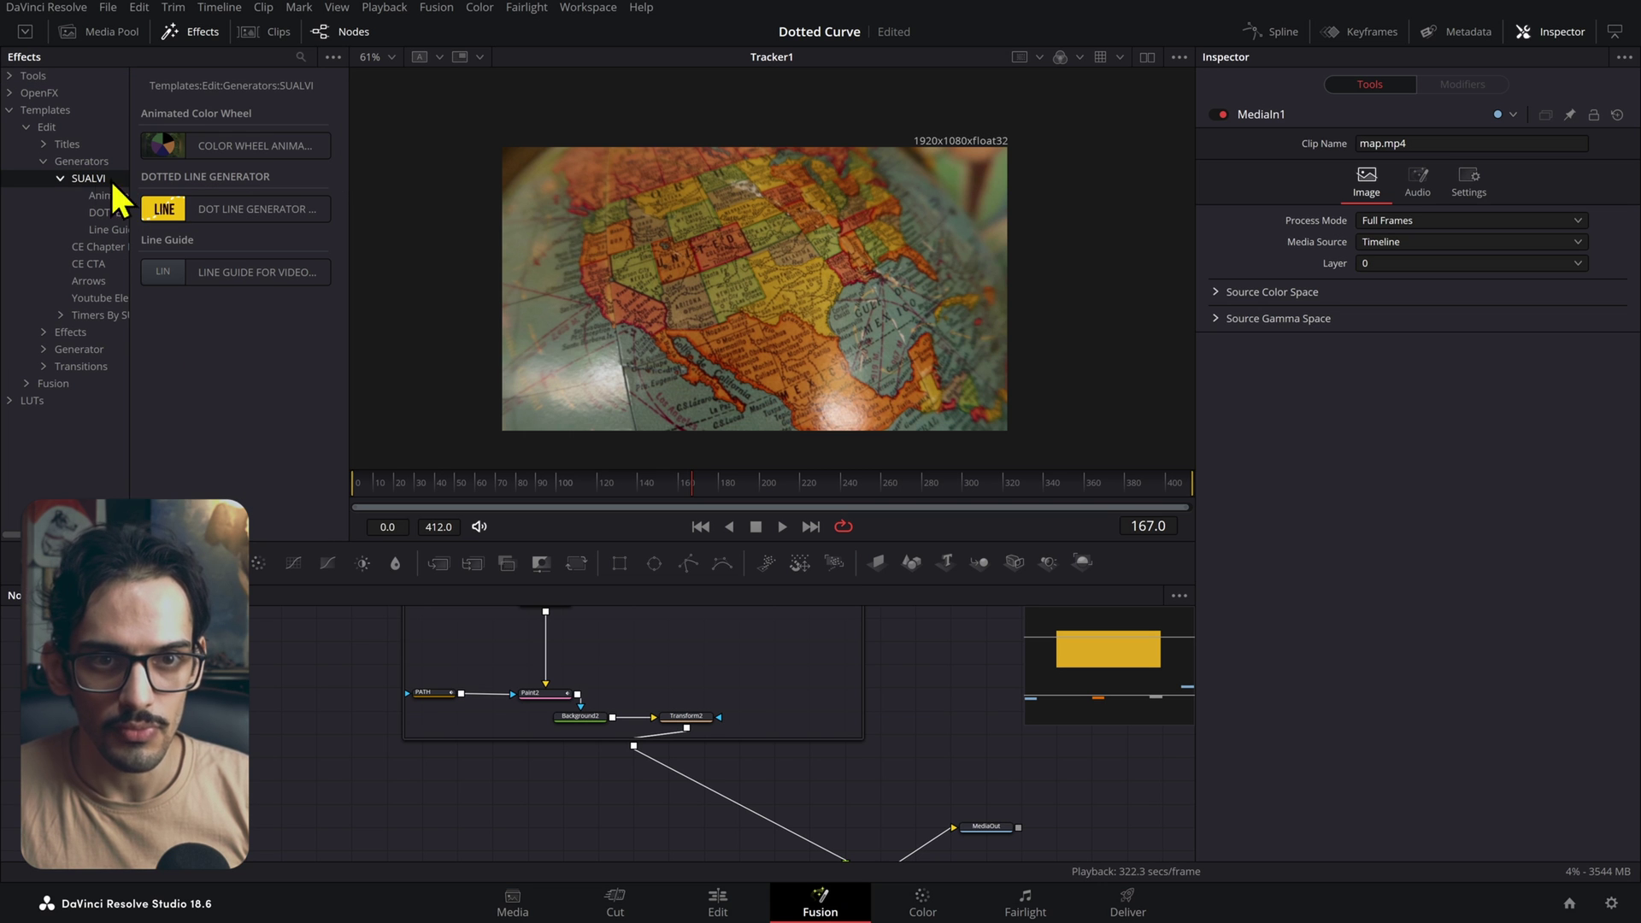
- Add a second DOT LINE GENERATOR from the SUALVI collection to the node graph and expand its group
drag(167, 205, 600, 688)
double_click(561, 669)
scroll(564, 669, down, 2)
drag(513, 765, 658, 738)
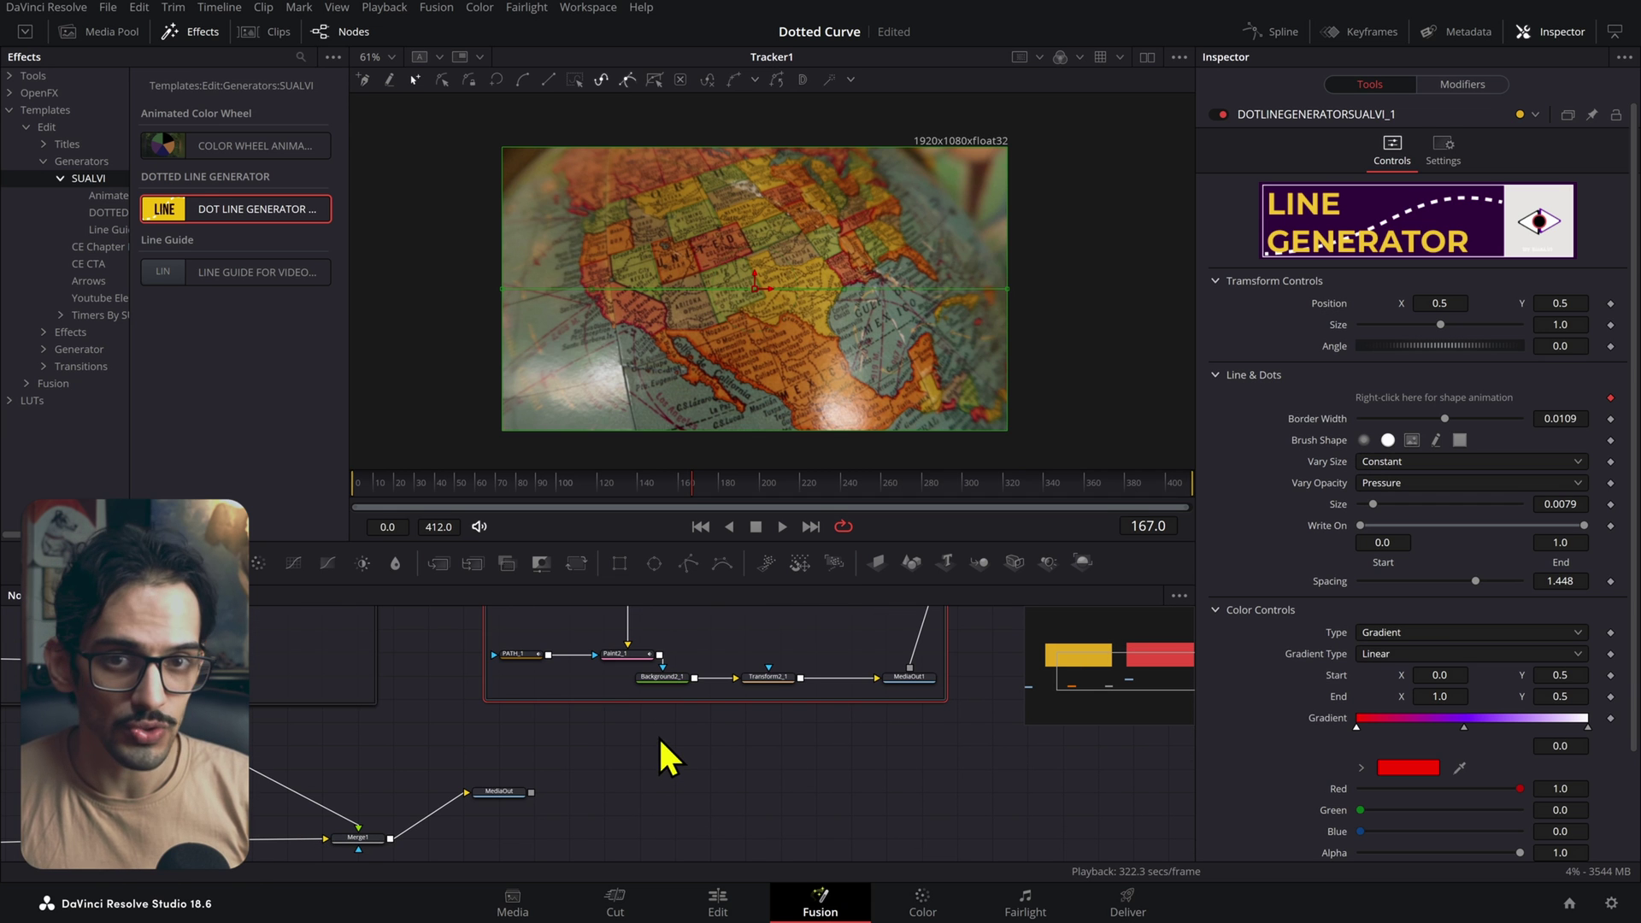
- Show the MediaOut node's result in the viewer and bring both line generator groups into view
click(514, 794)
key(1)
drag(539, 782, 671, 804)
scroll(555, 792, down, 3)
scroll(325, 761, up, 2)
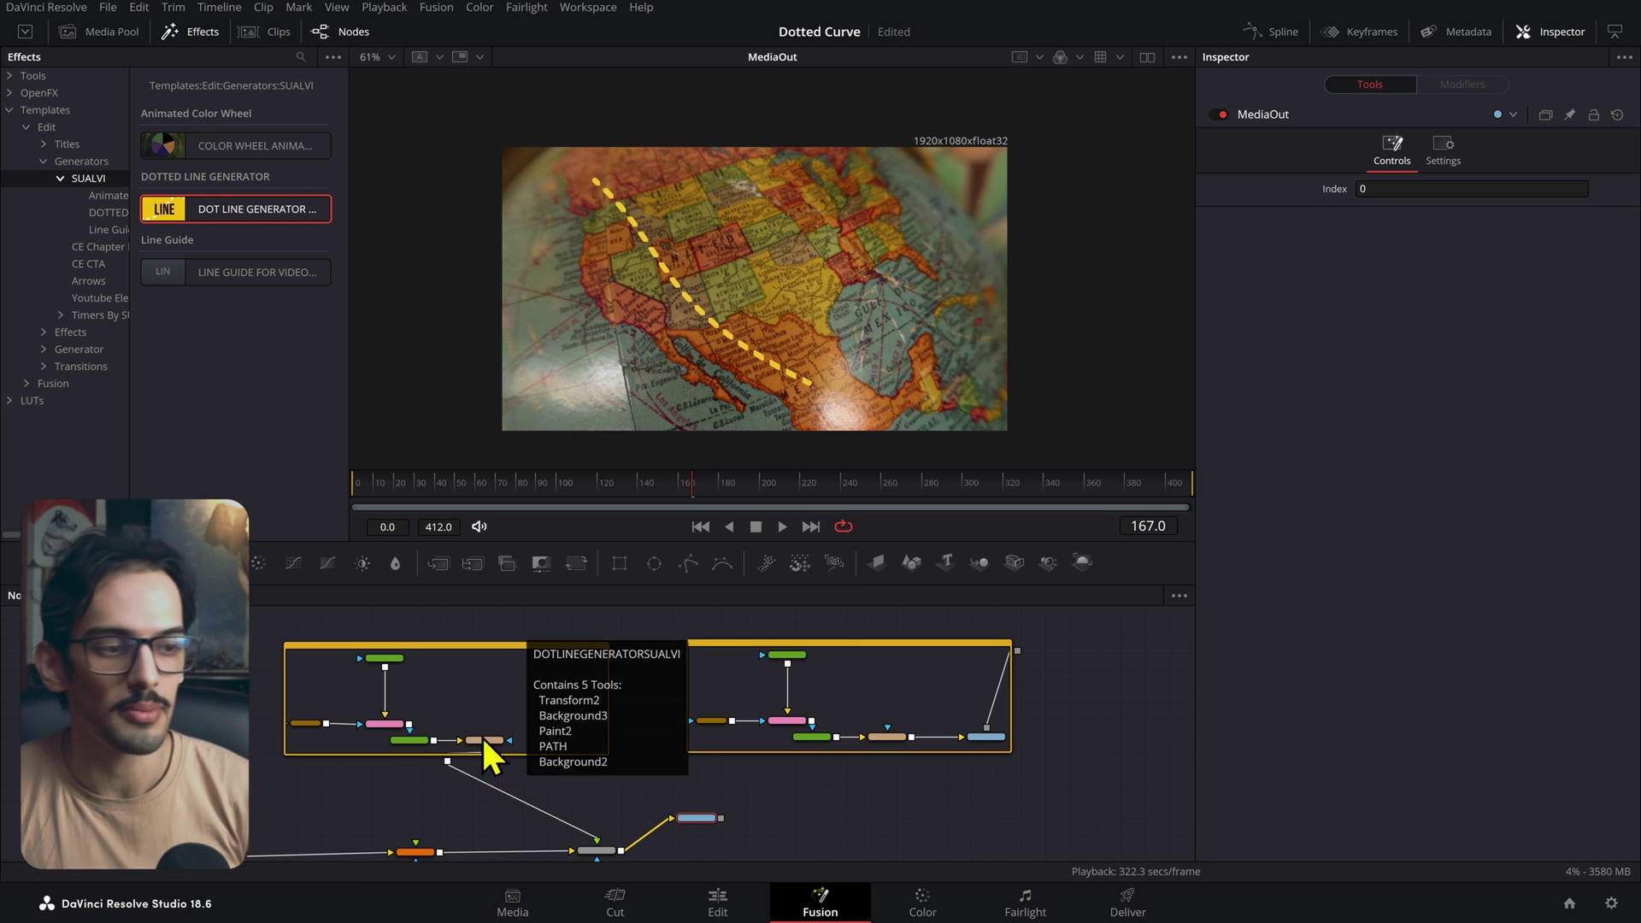
- Delete the extra MediaOut1 node inside the new line generator group
scroll(934, 752, up, 4)
drag(1022, 721, 650, 818)
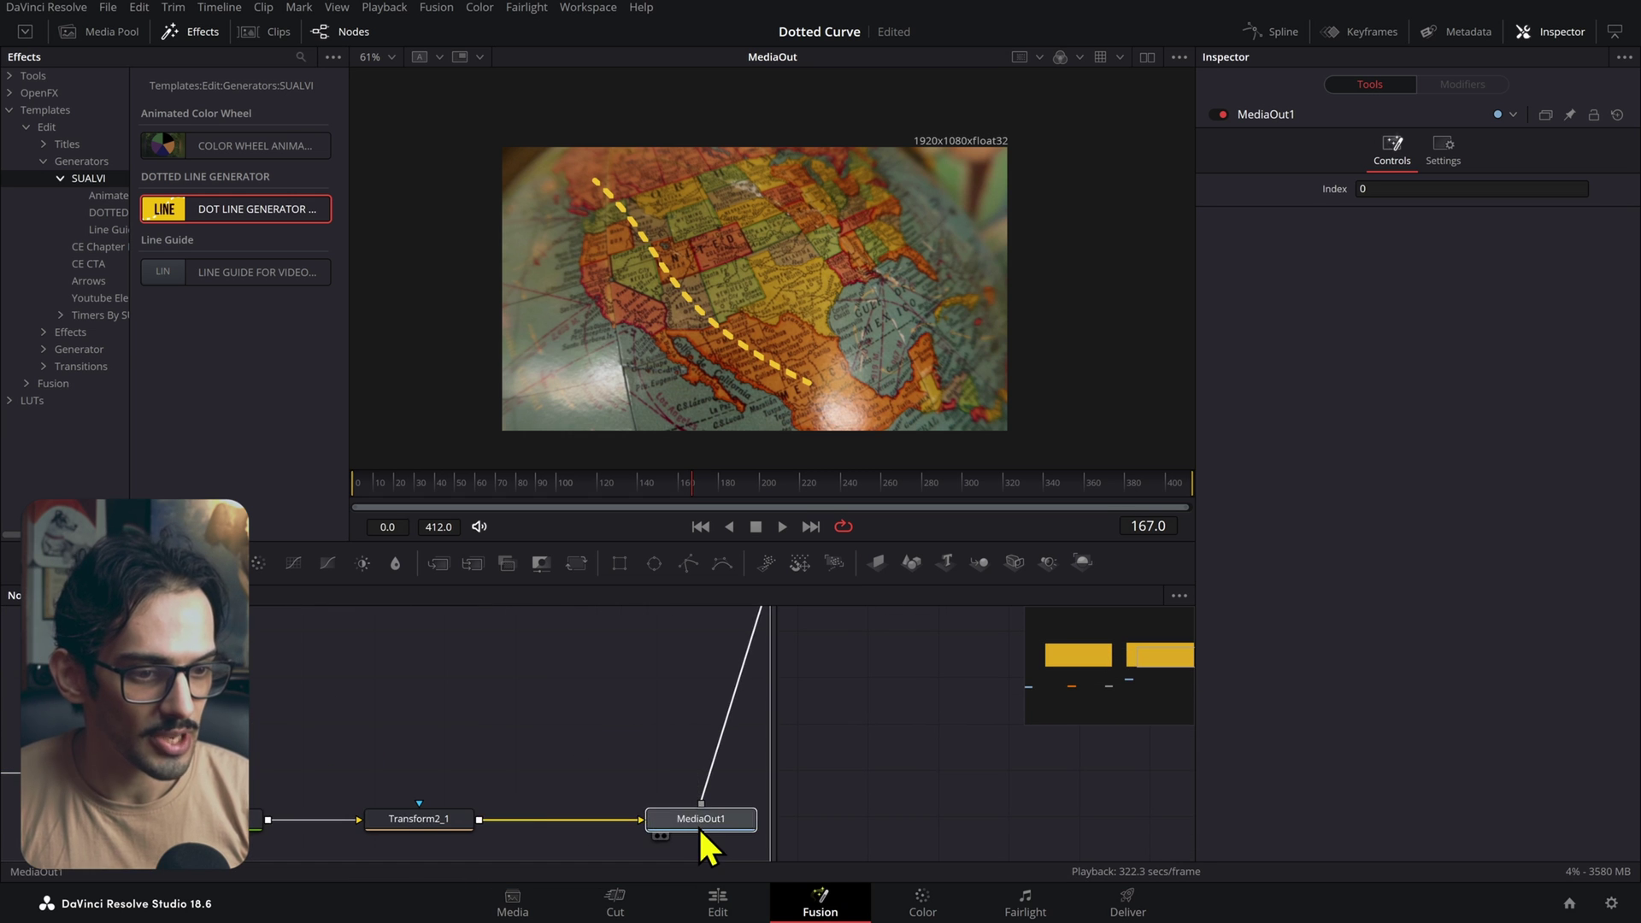
scroll(698, 826, down, 5)
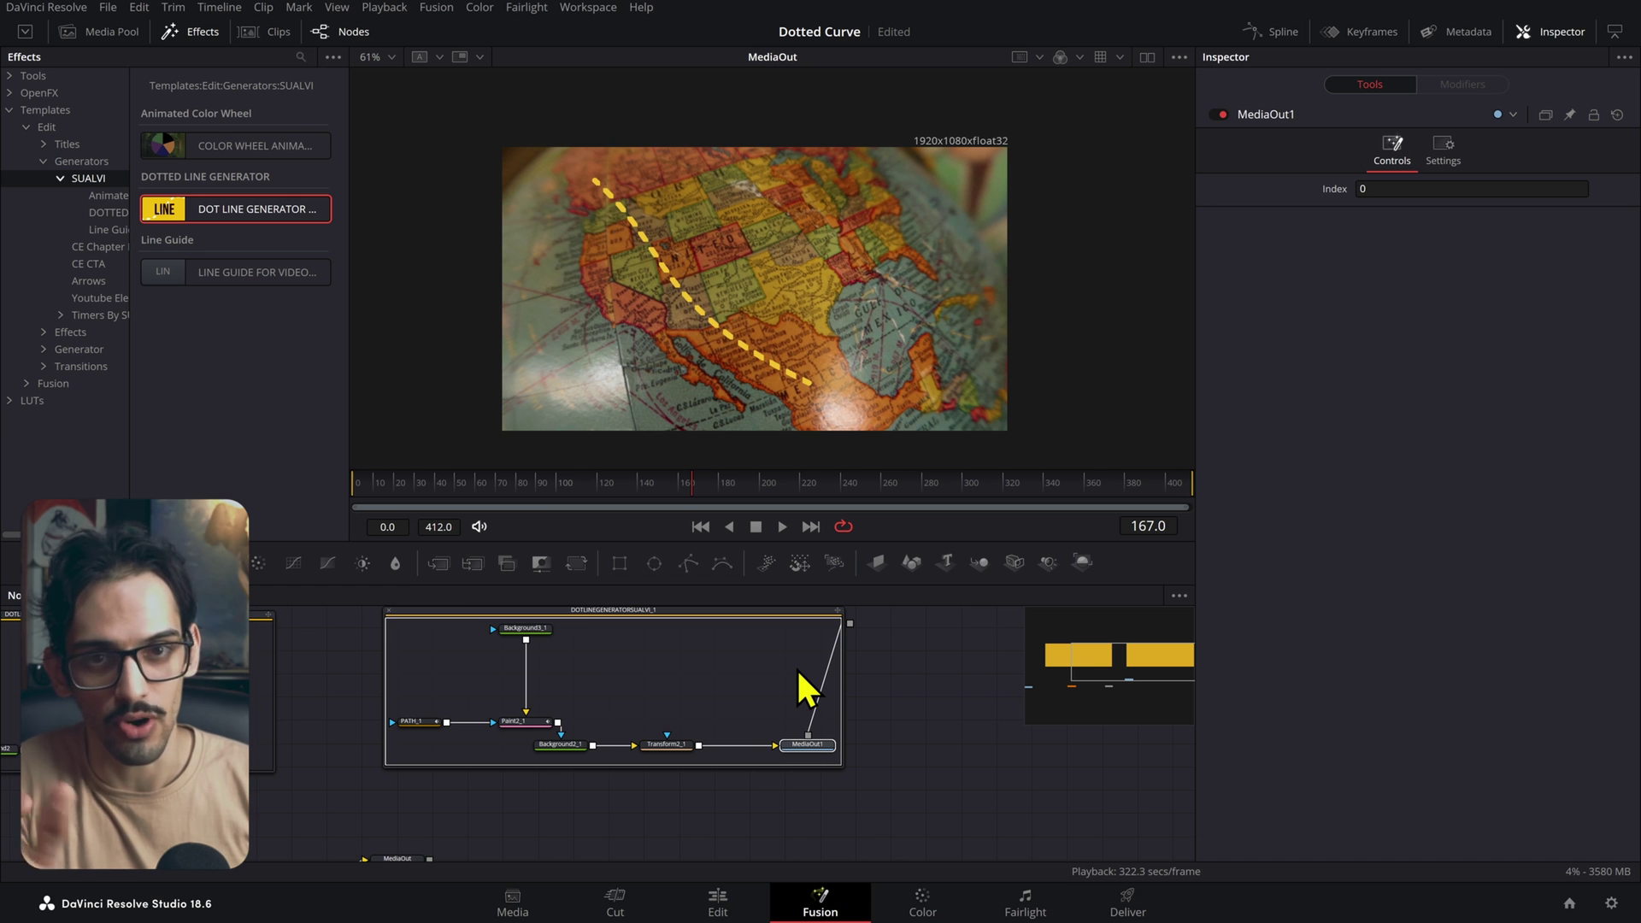
key(Delete)
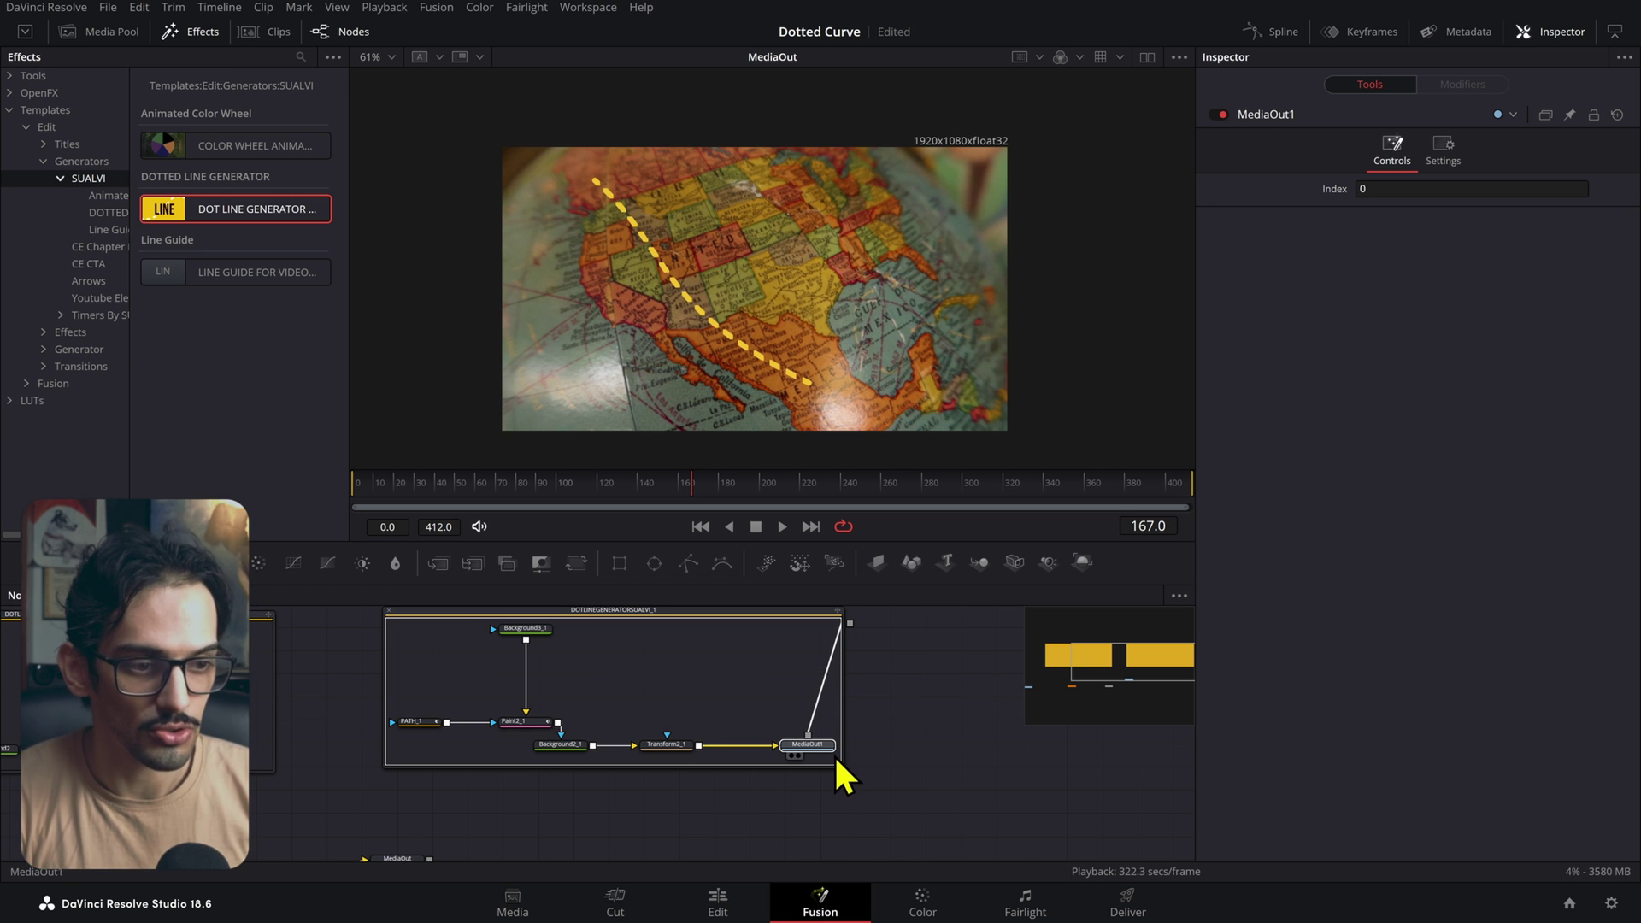
drag(667, 627, 751, 652)
drag(363, 710, 608, 565)
drag(535, 687, 631, 800)
click(471, 710)
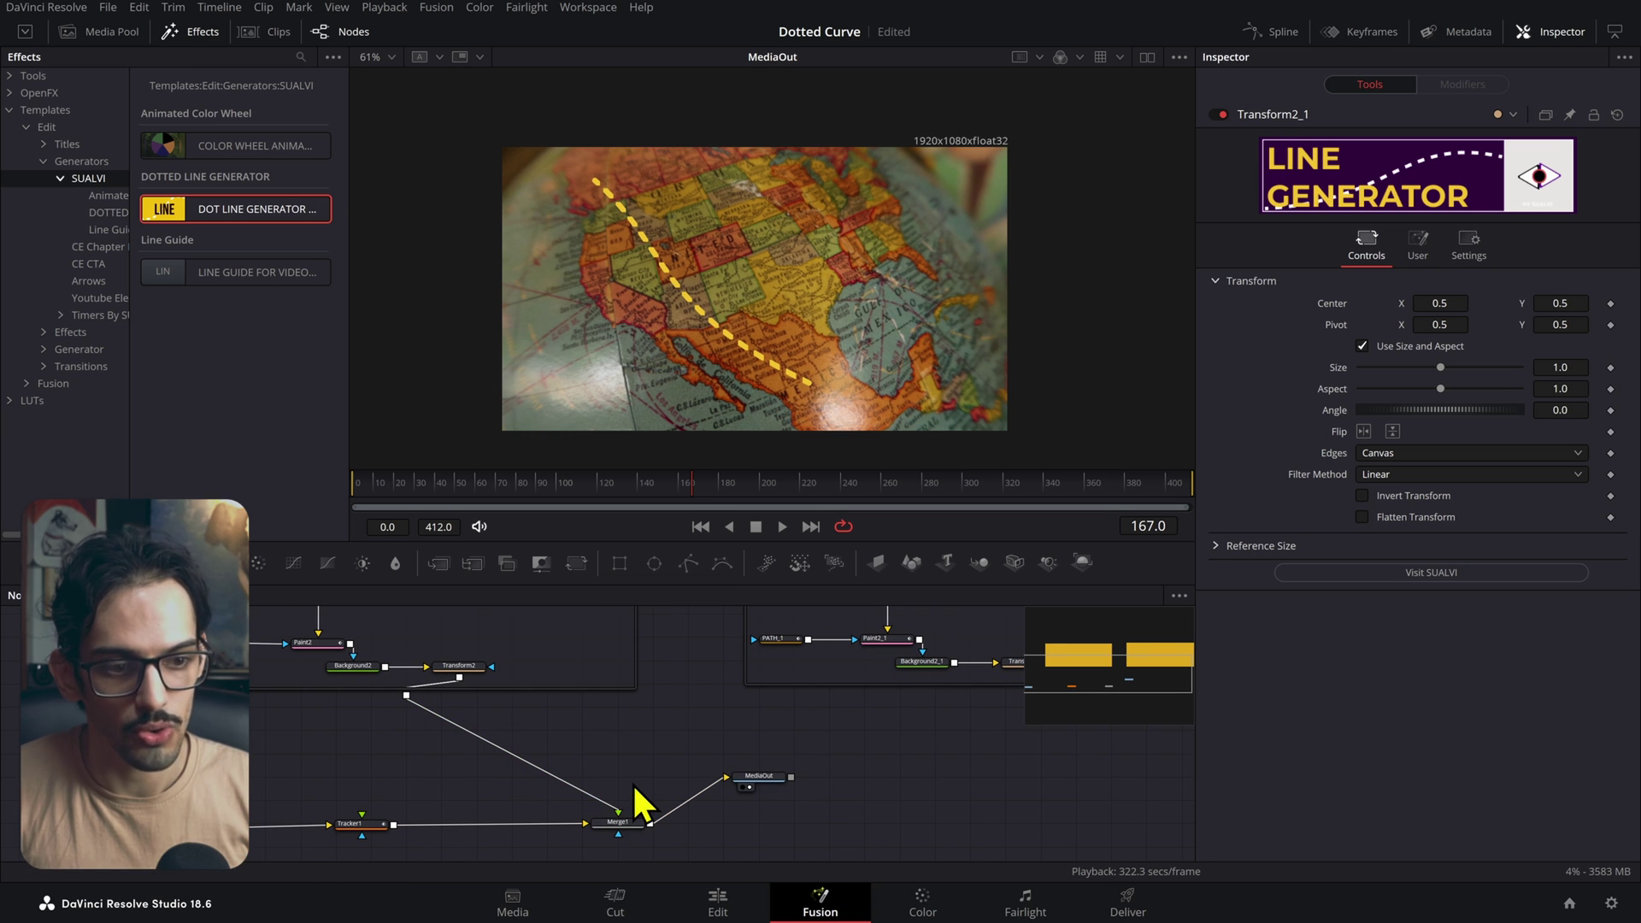
- View the original line generator group on its own, and return the viewer to MediaOut
drag(398, 609, 433, 687)
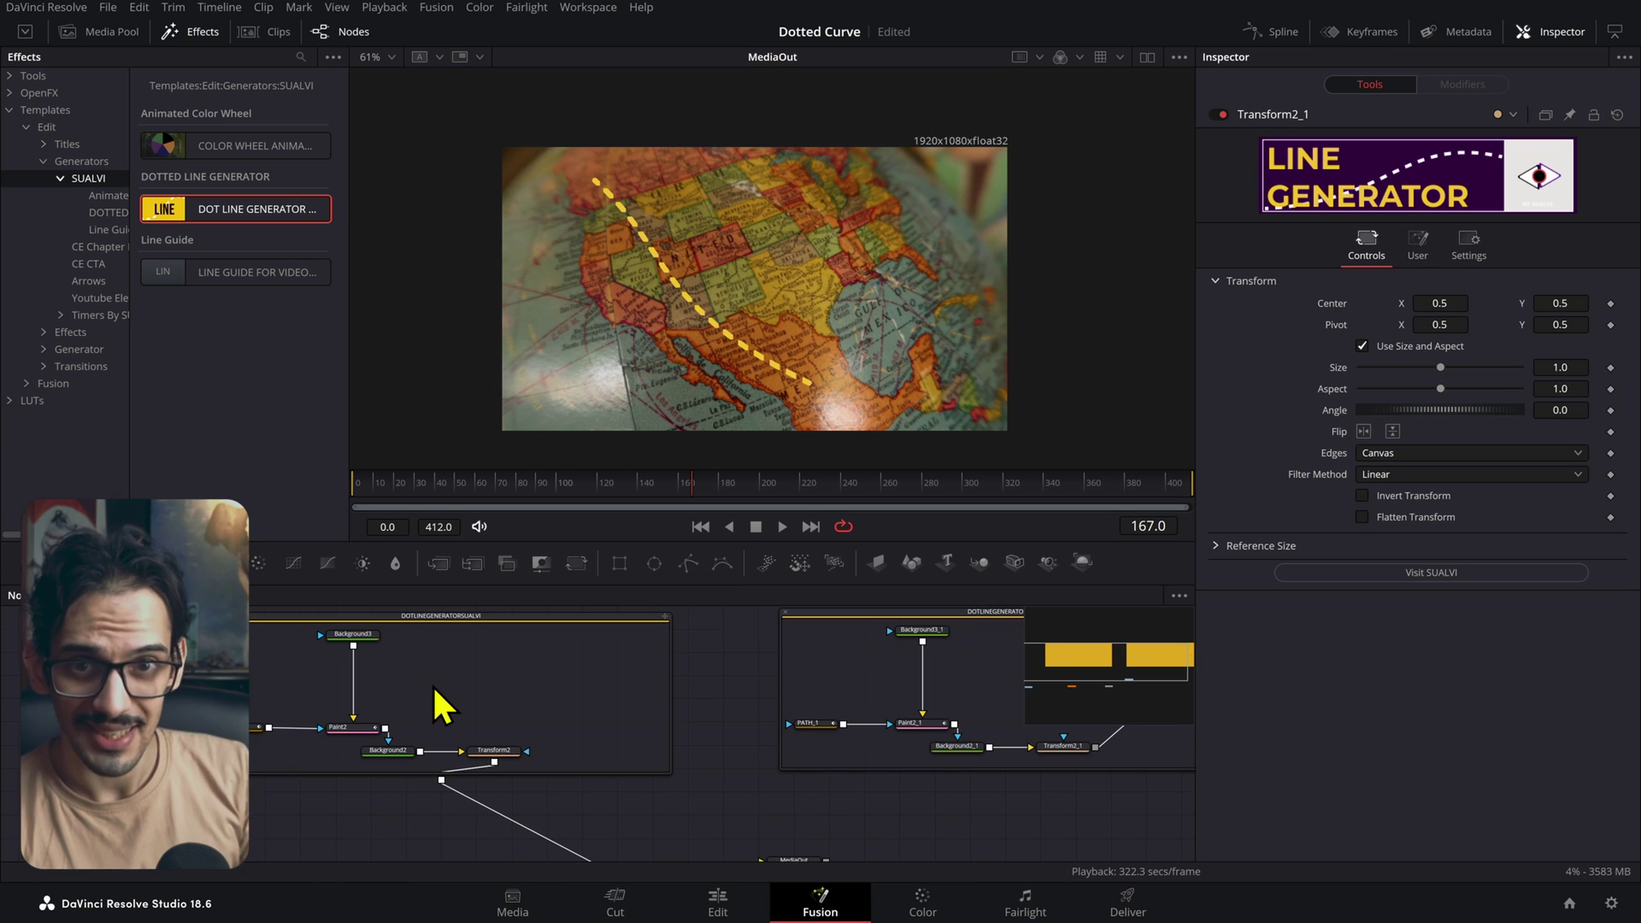
scroll(479, 688, up, 2)
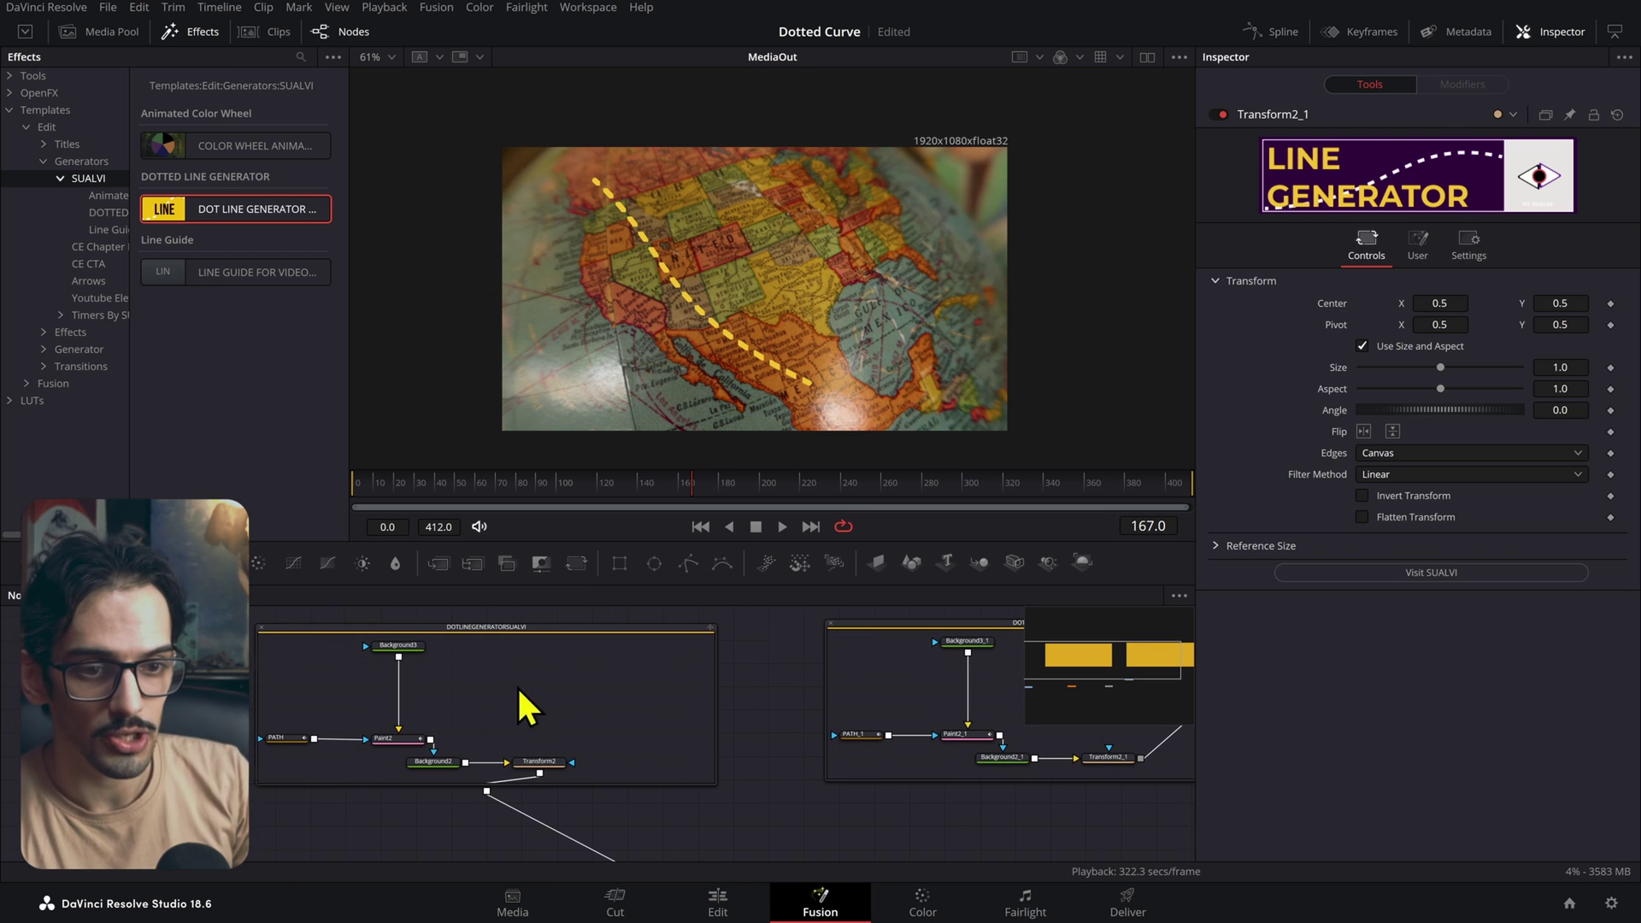
click(496, 635)
key(1)
scroll(769, 384, down, 3)
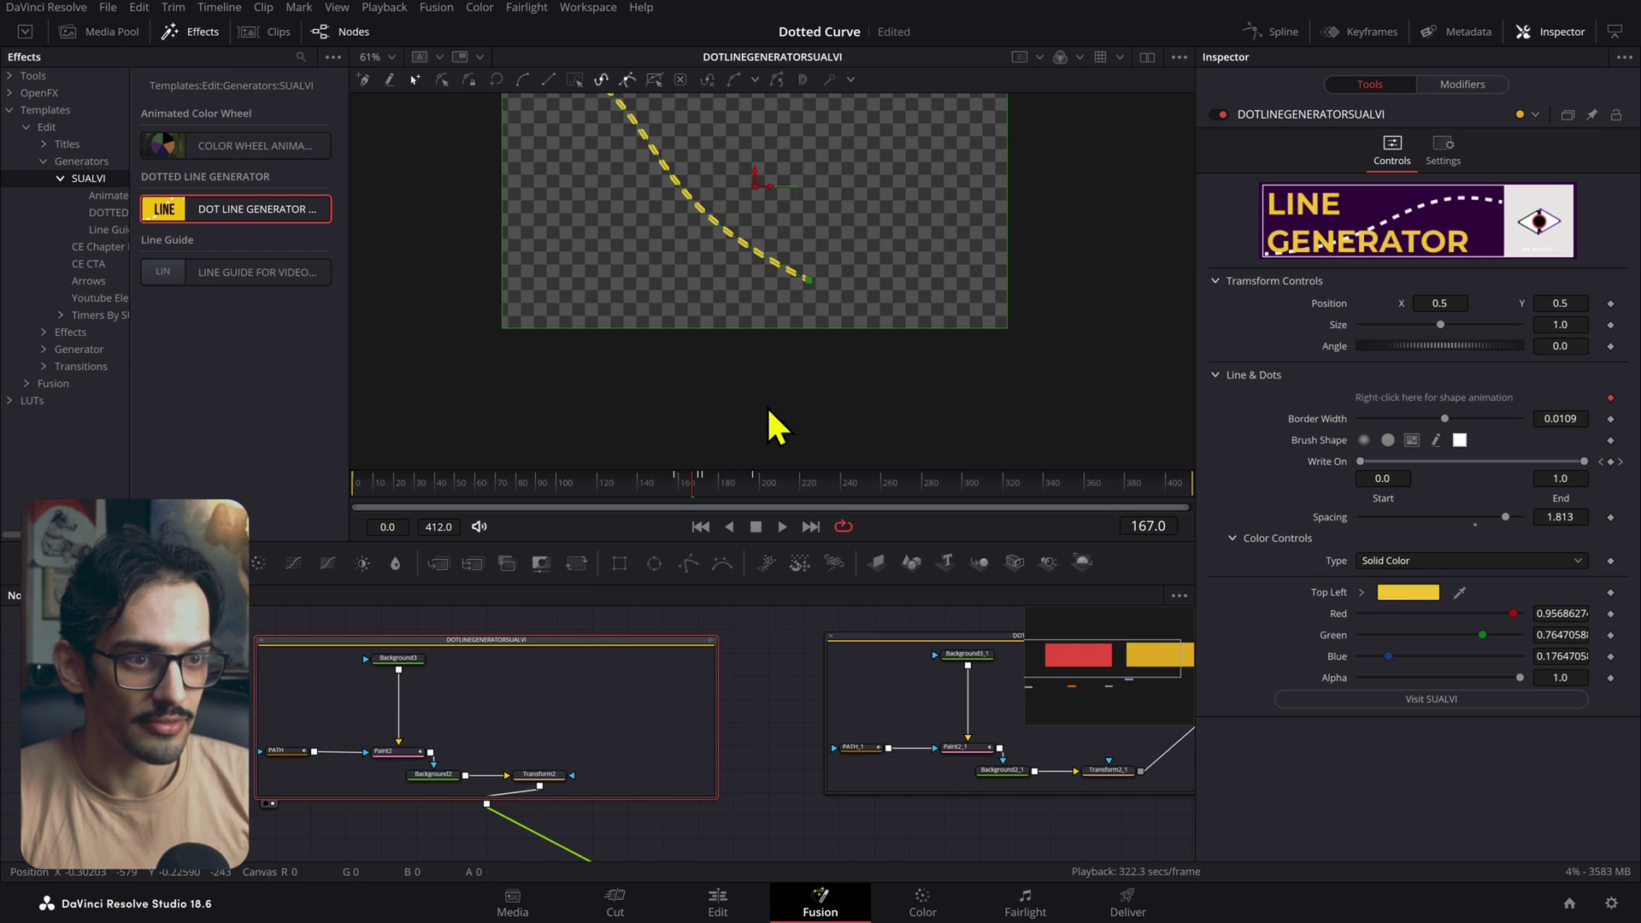
scroll(878, 779, down, 3)
click(858, 781)
key(1)
drag(607, 686, 783, 805)
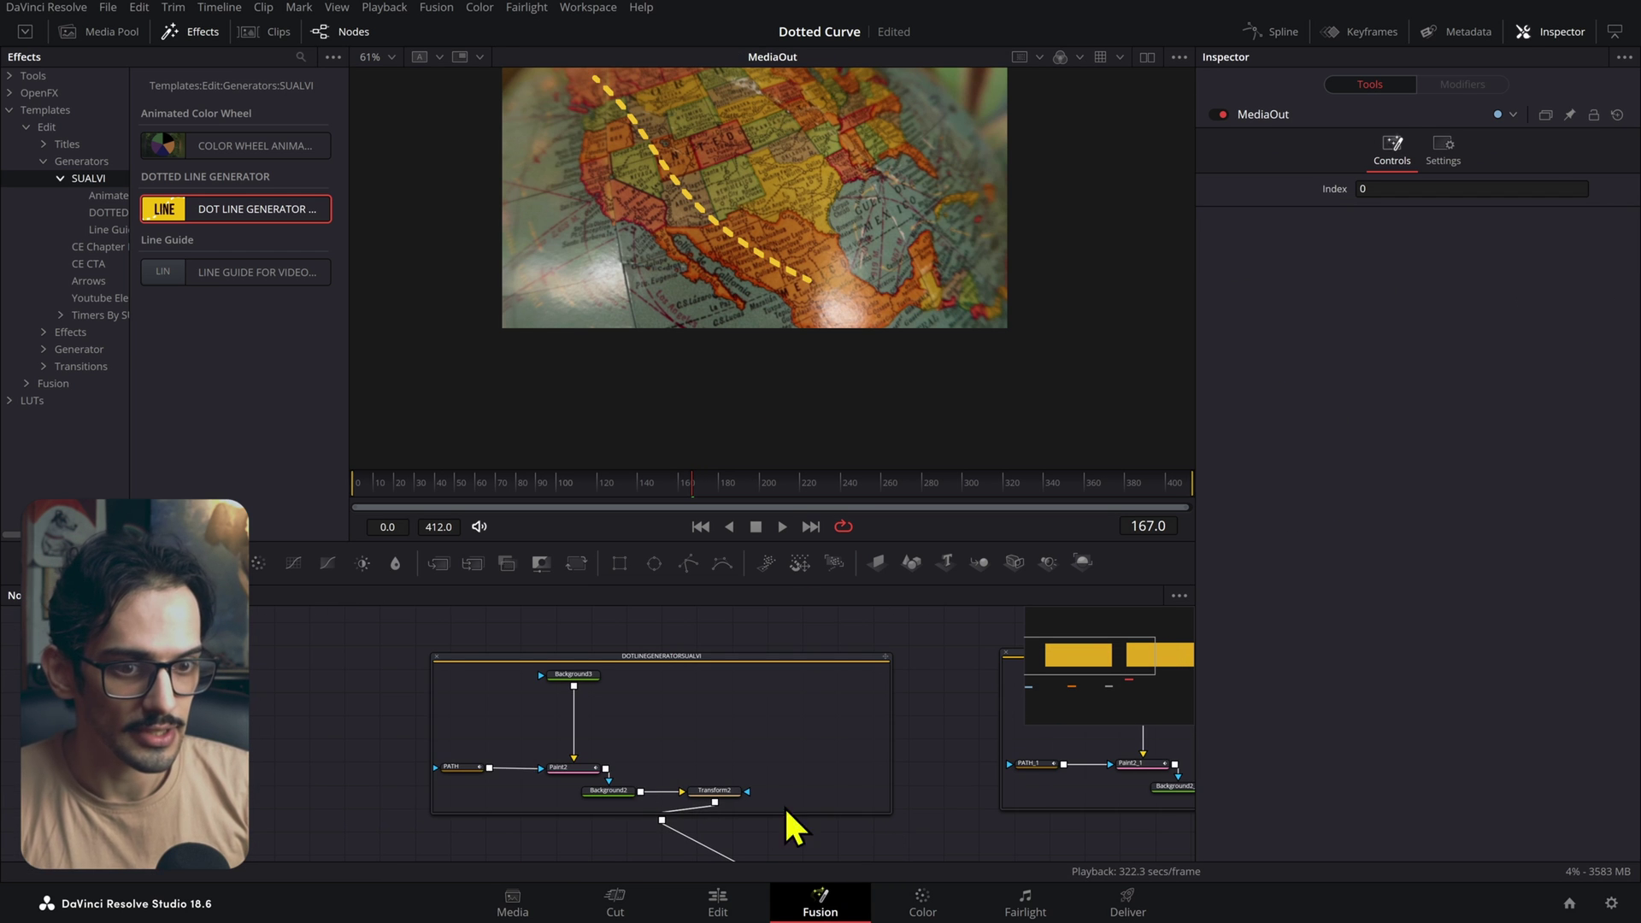
- Examine the PATH node at frame 9 and the shape animation options of Paint2's PolylineStroke1 modifier
click(463, 767)
drag(465, 490, 370, 489)
click(466, 771)
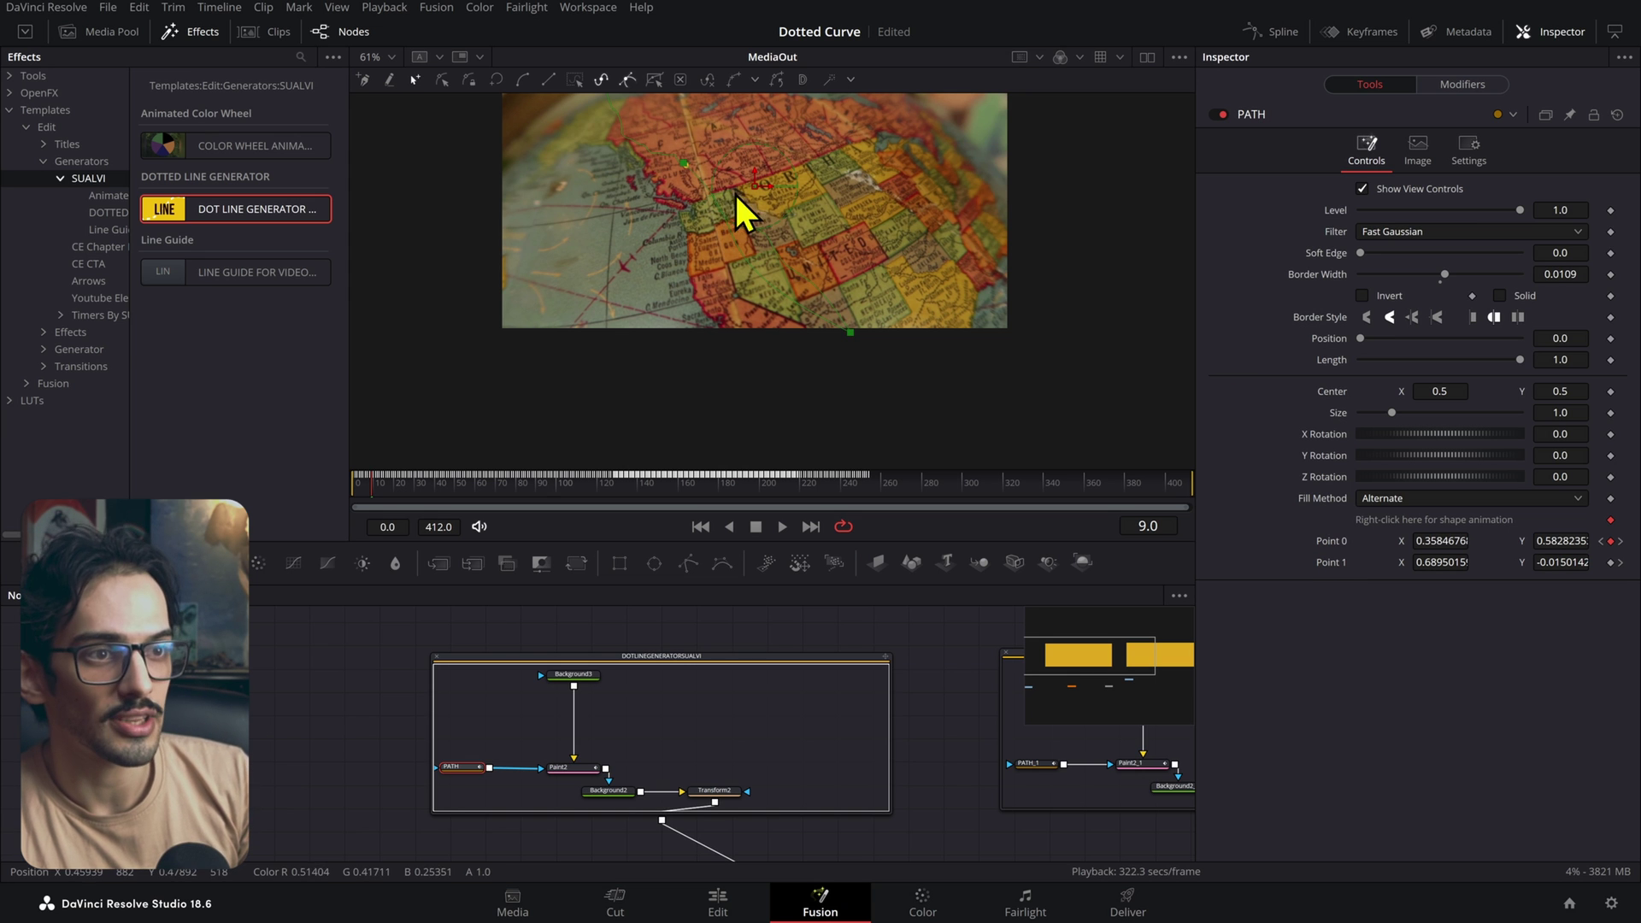
click(588, 769)
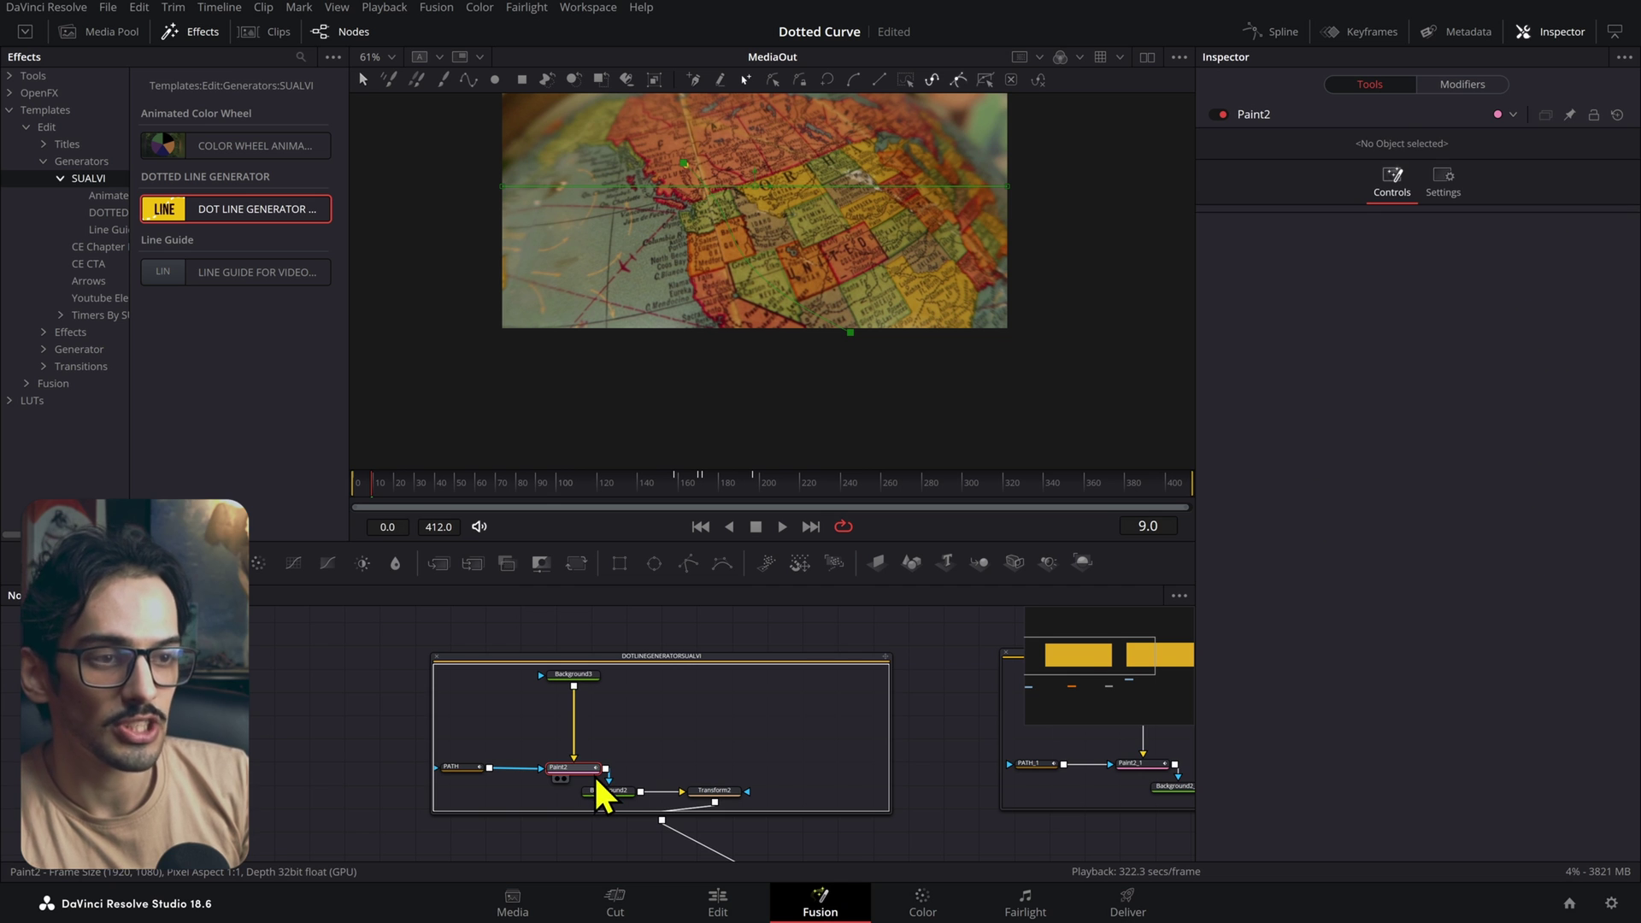
click(1457, 86)
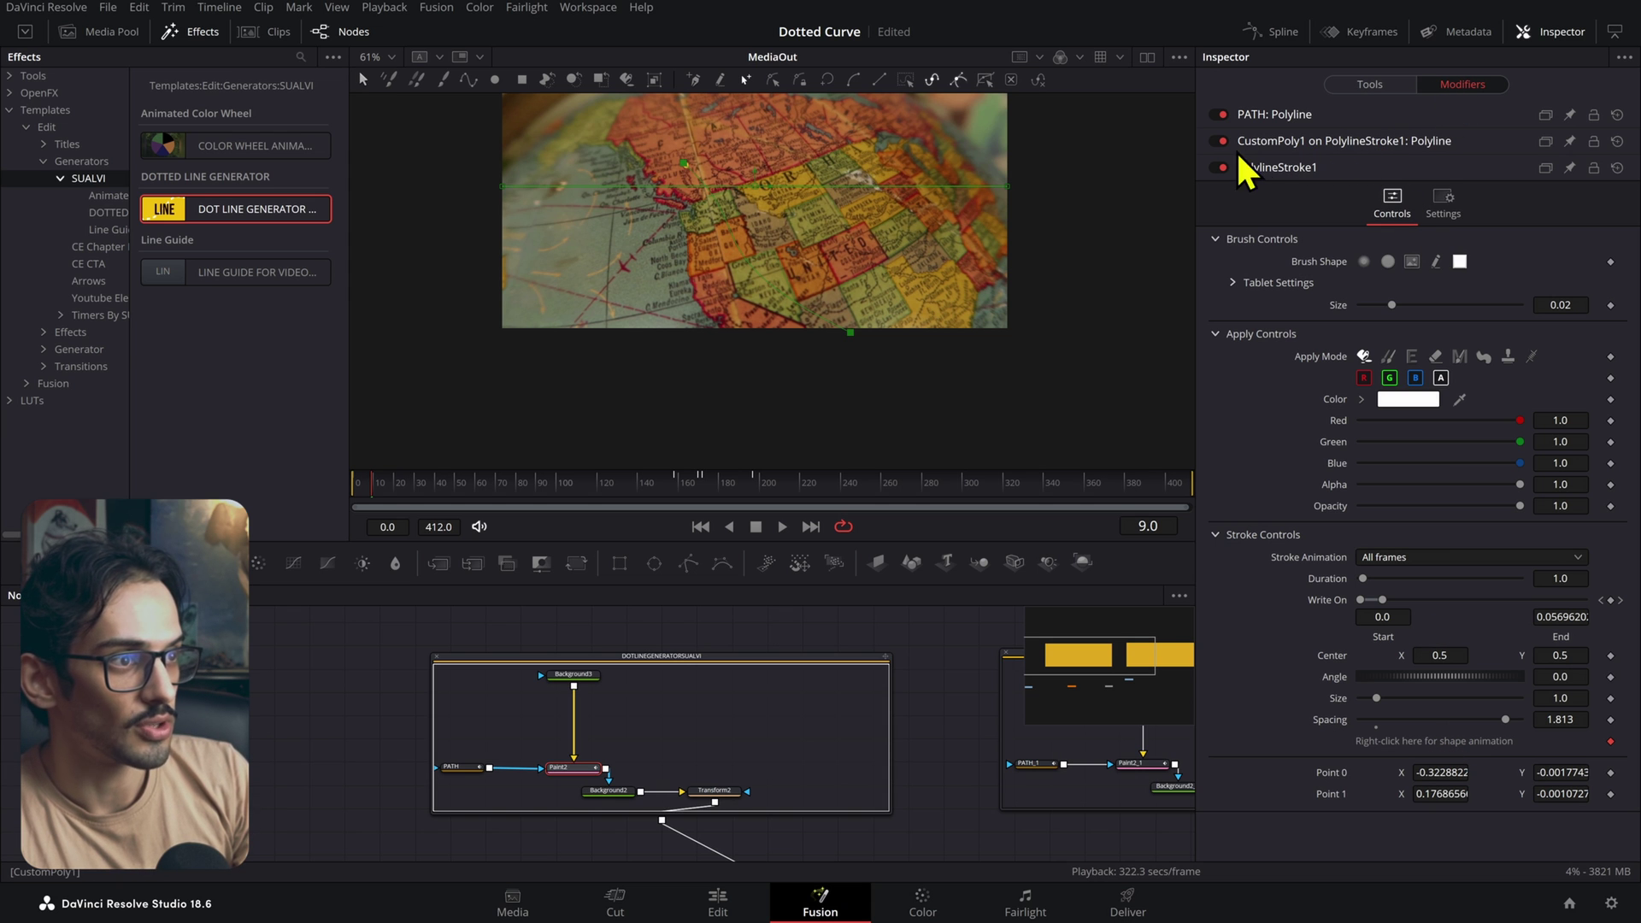
right_click(1389, 744)
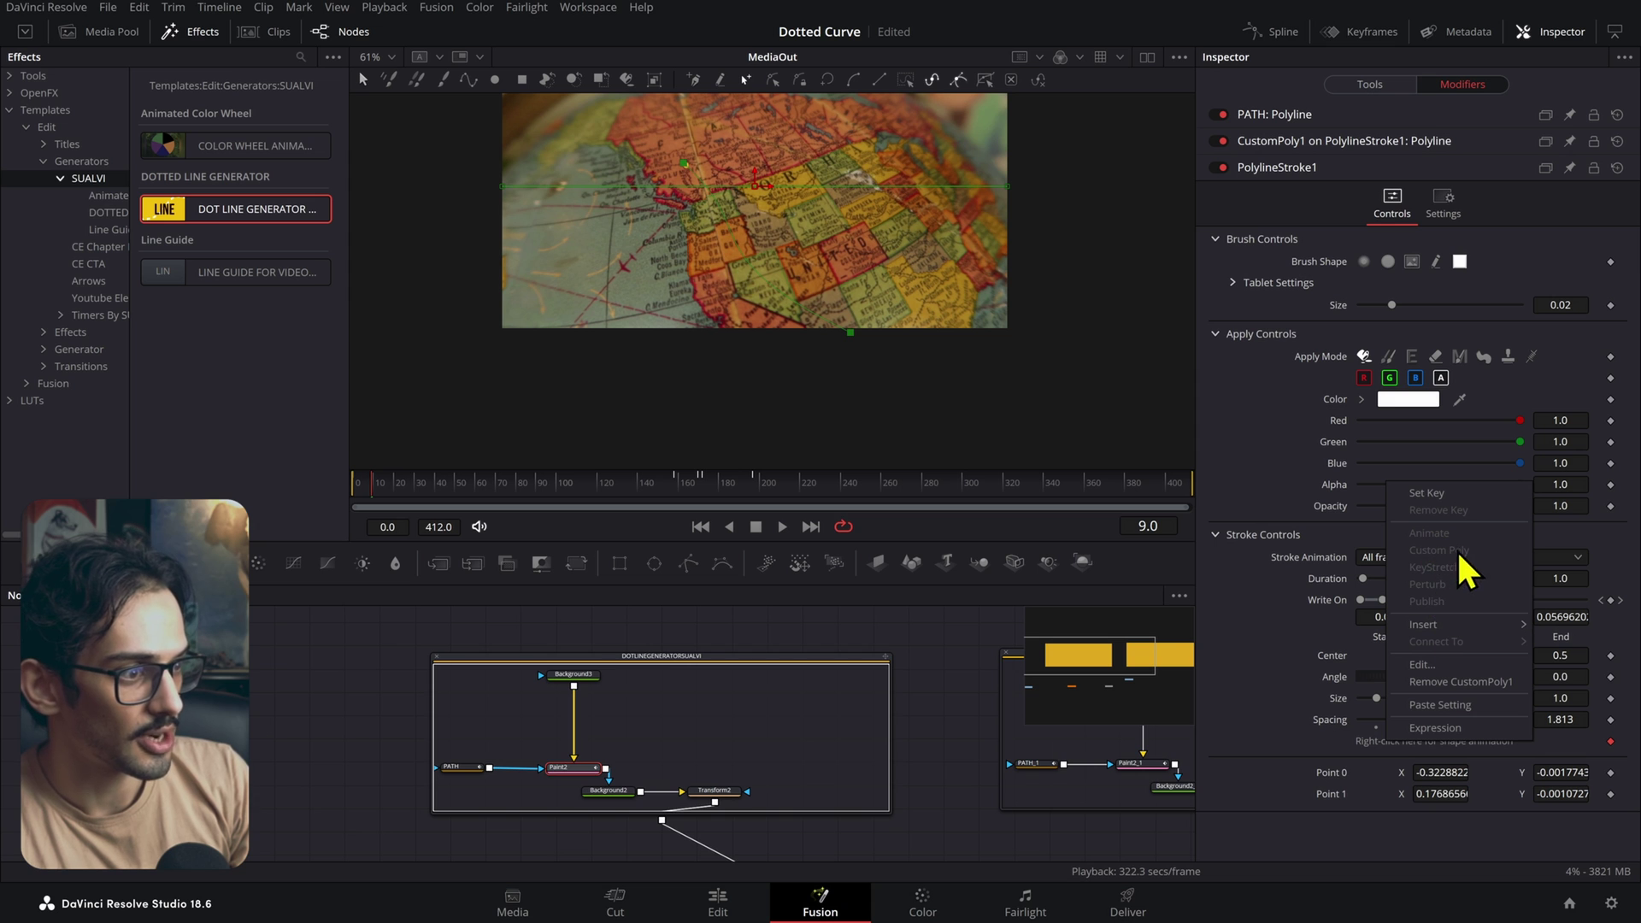
- Remove Publish1 from the source polyline of the CustomPoly1 modifier and reconnect the source to the value of PATH: Polyline
click(1331, 143)
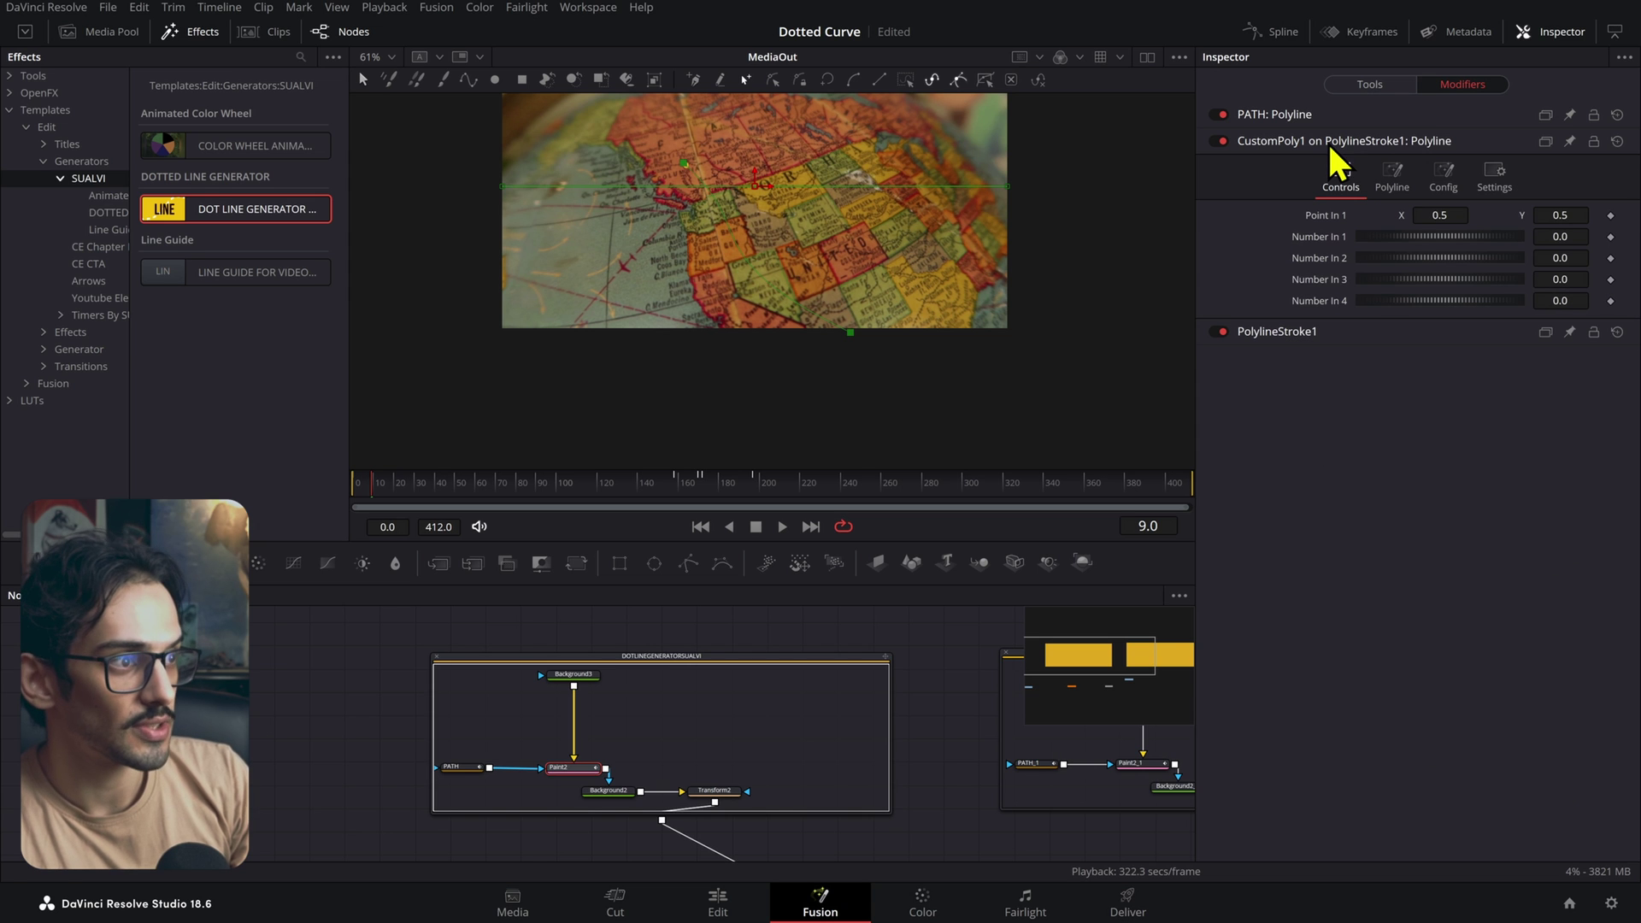
click(1392, 182)
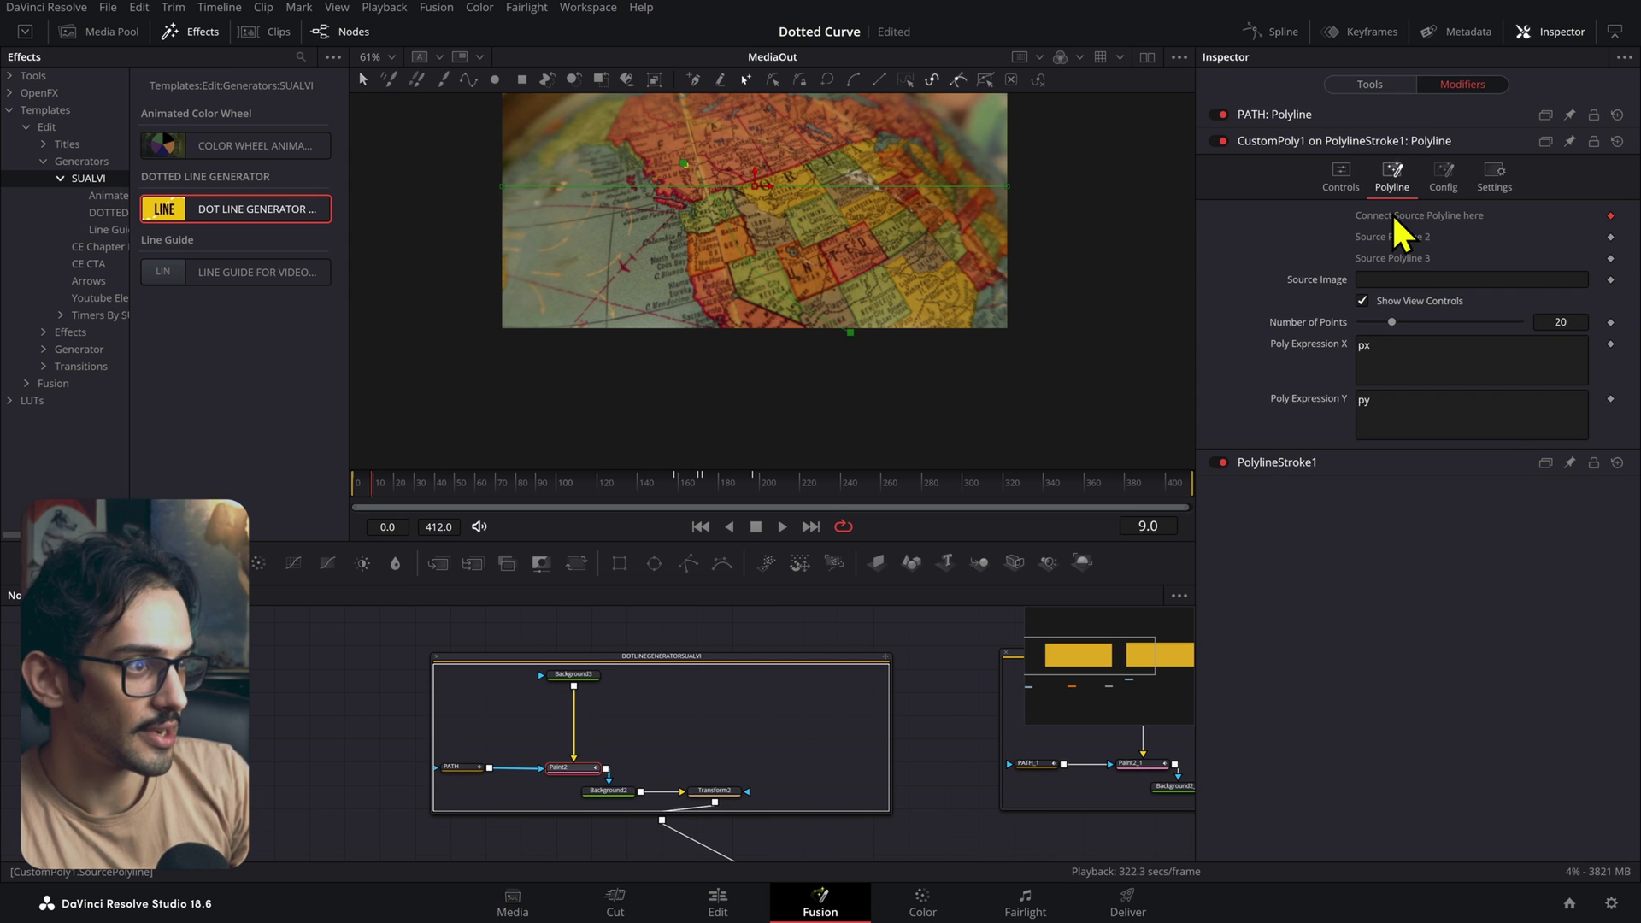
right_click(1402, 232)
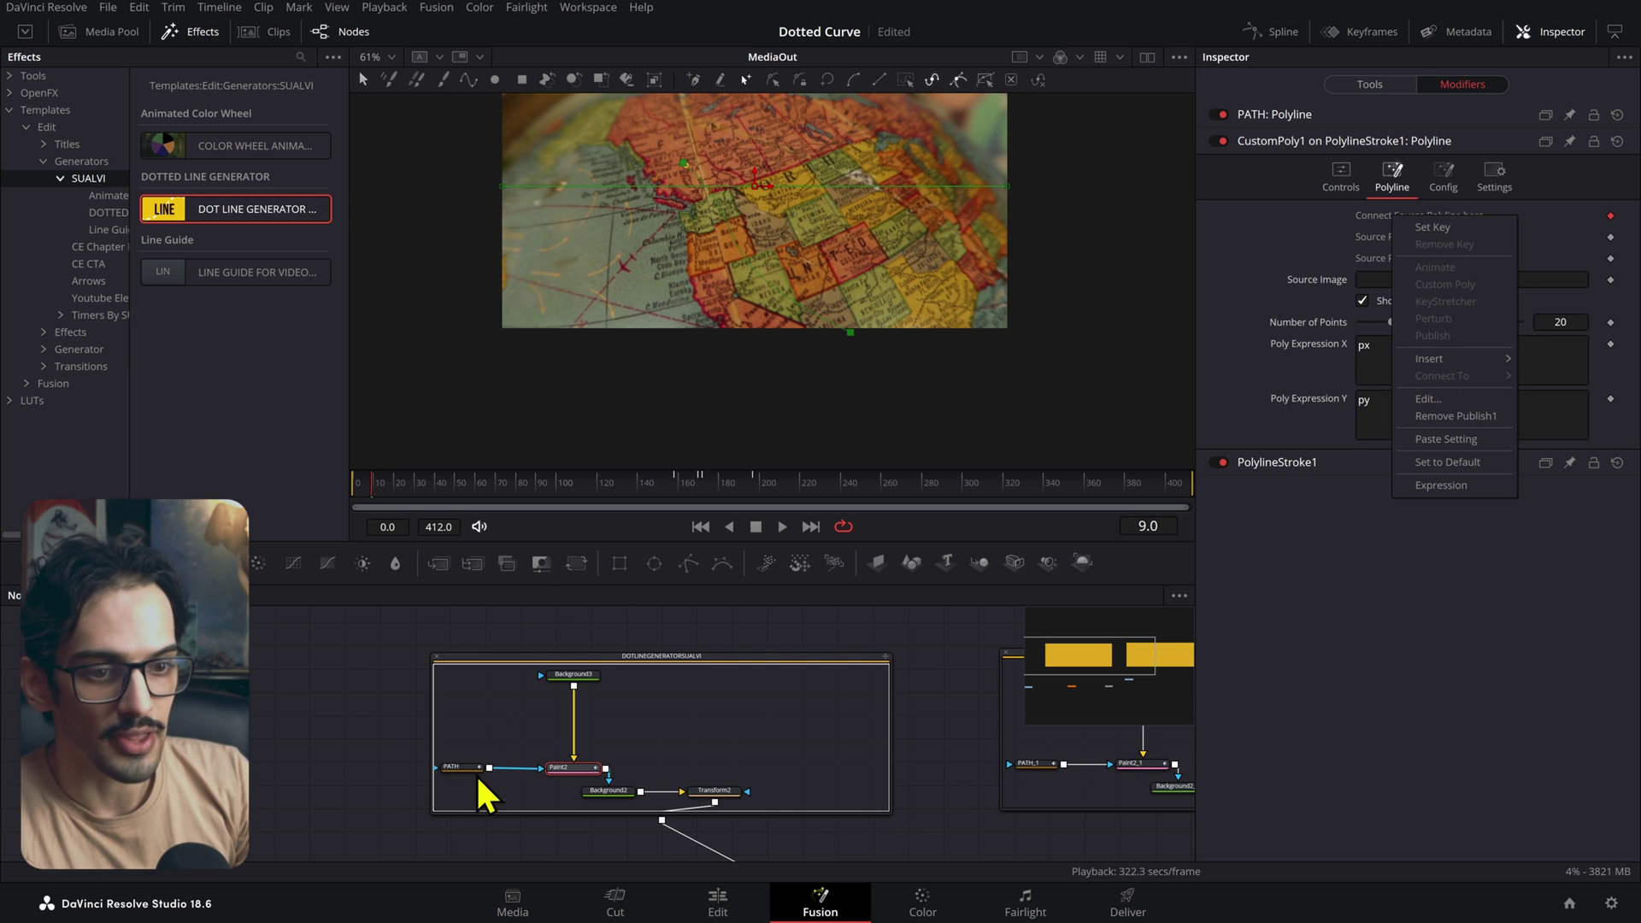
click(1474, 417)
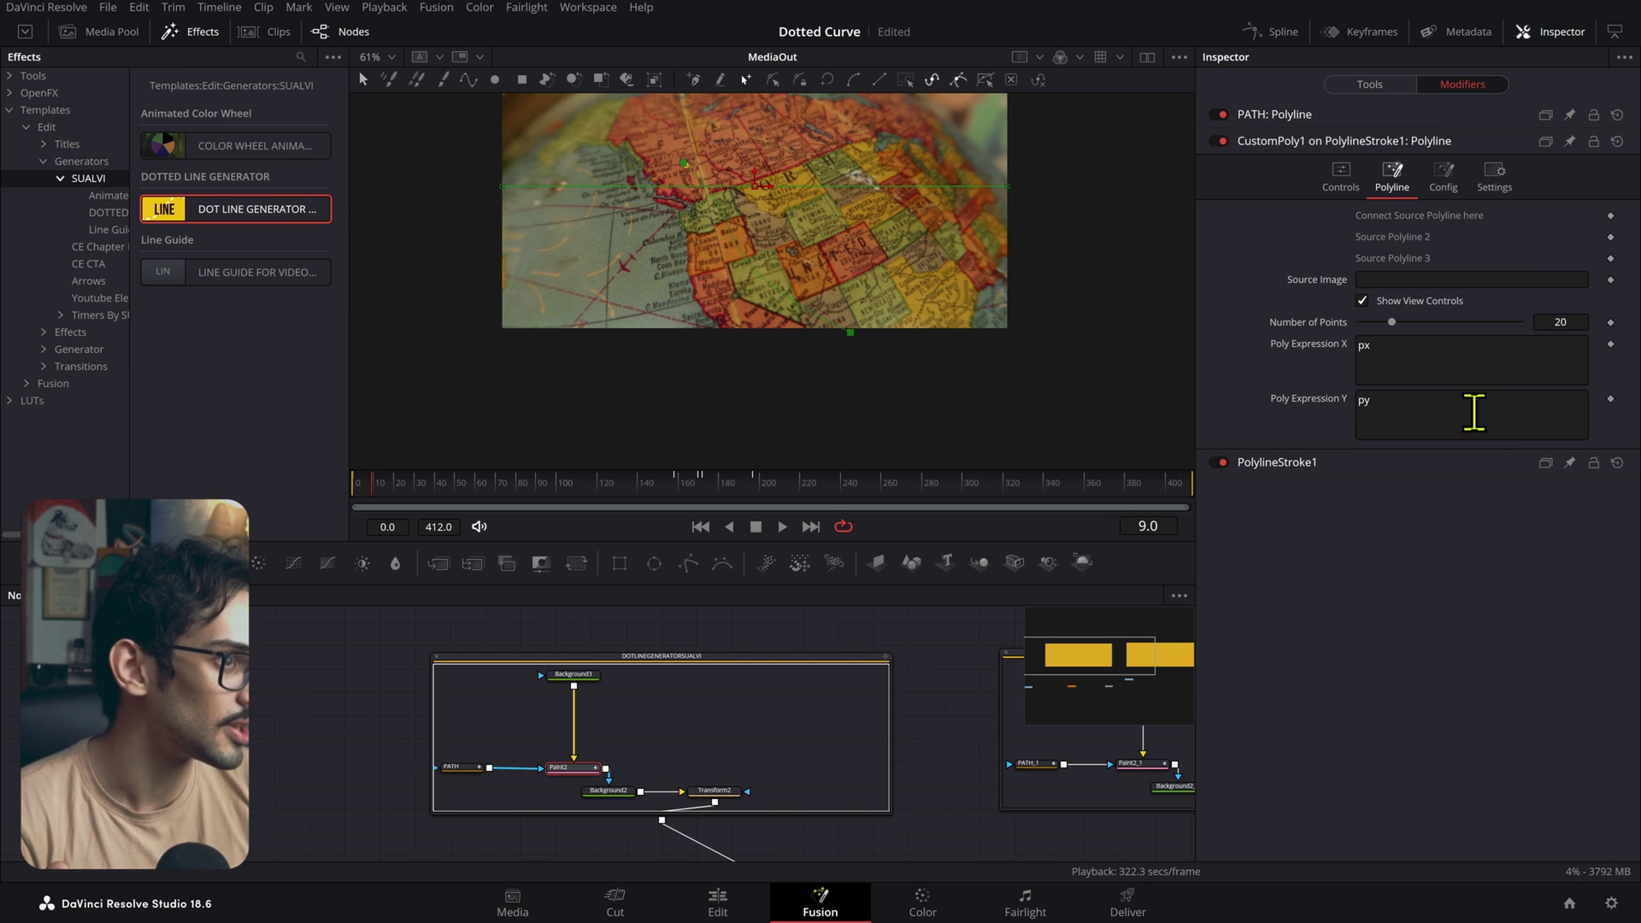
right_click(1386, 221)
mouse_move(1470, 340)
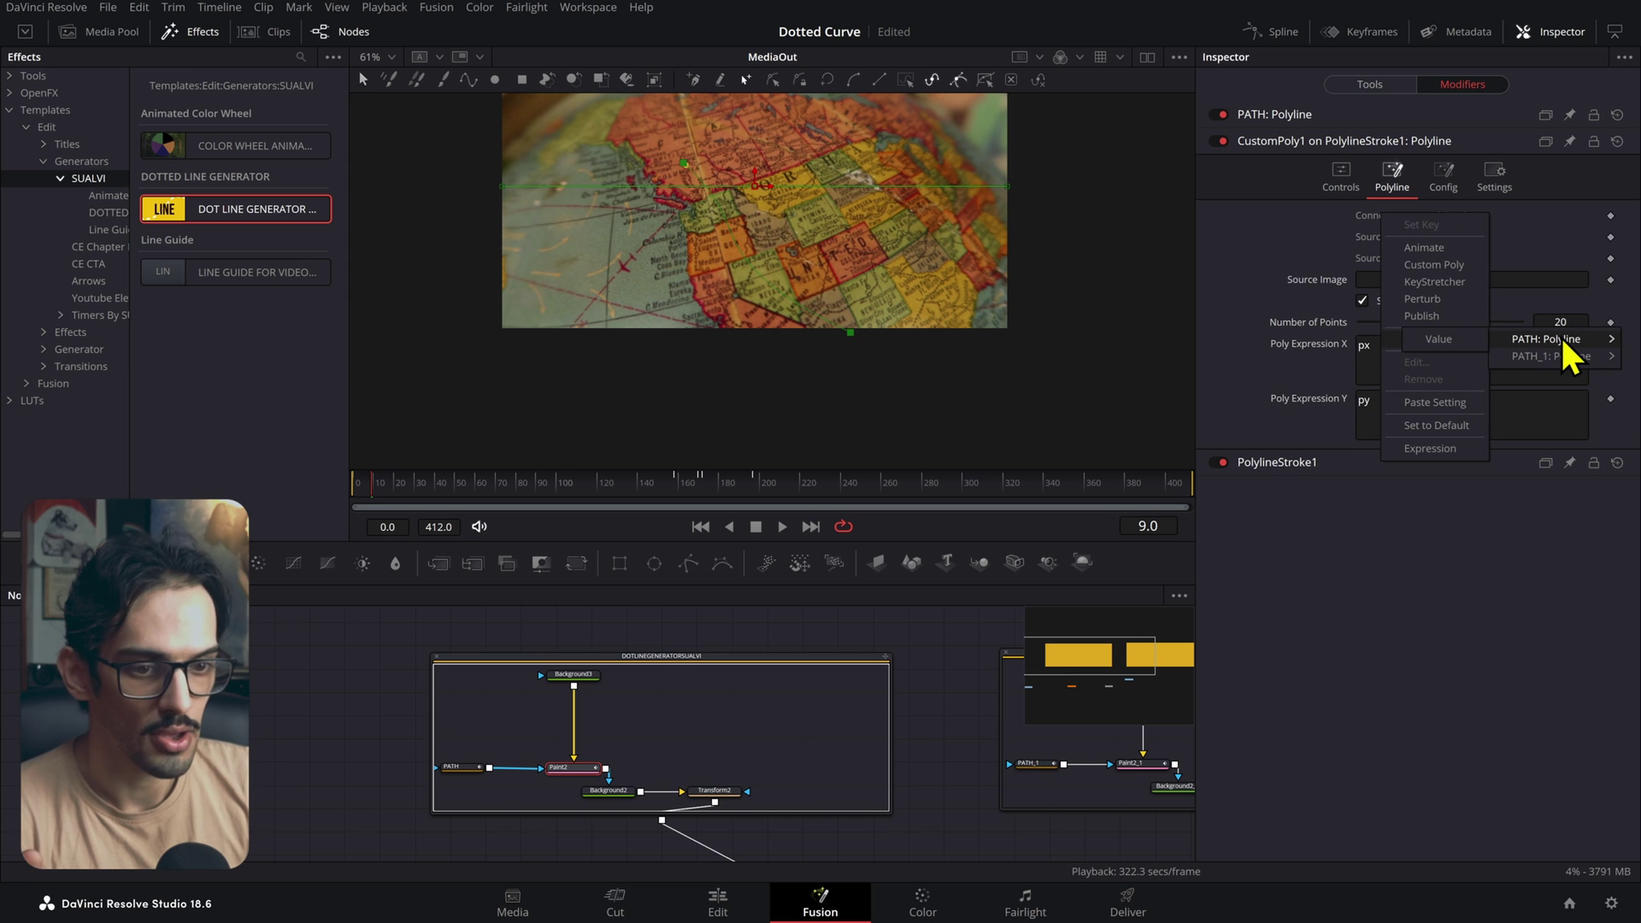
click(1526, 339)
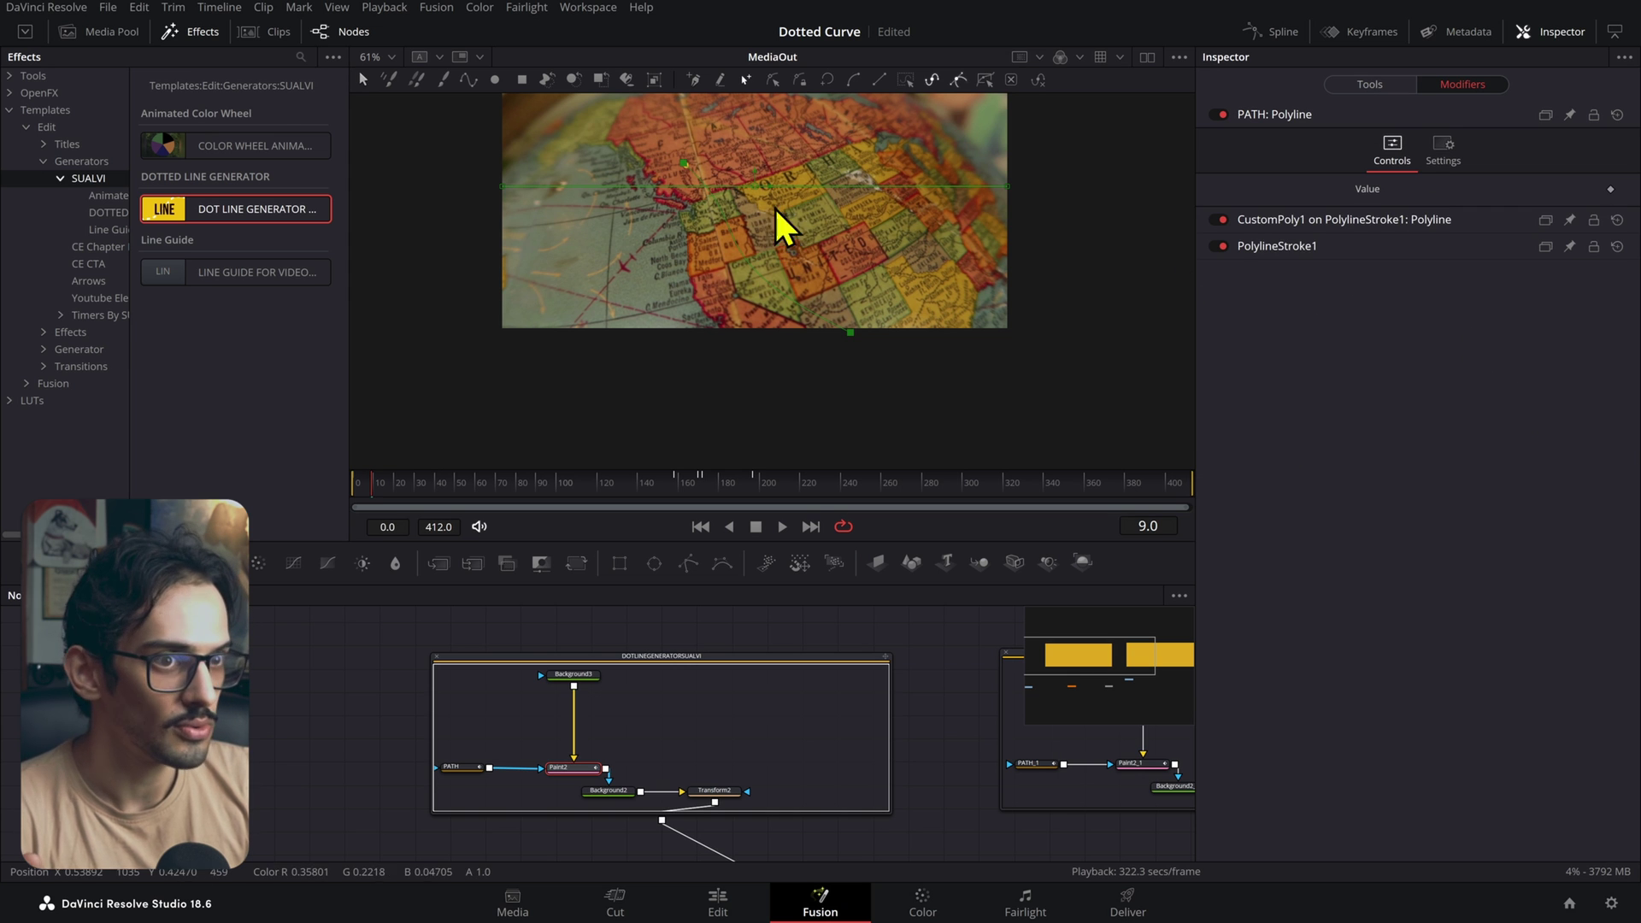
- Connect Point 0 of the PATH node to the position of Tracker1Tracker1Path
click(477, 768)
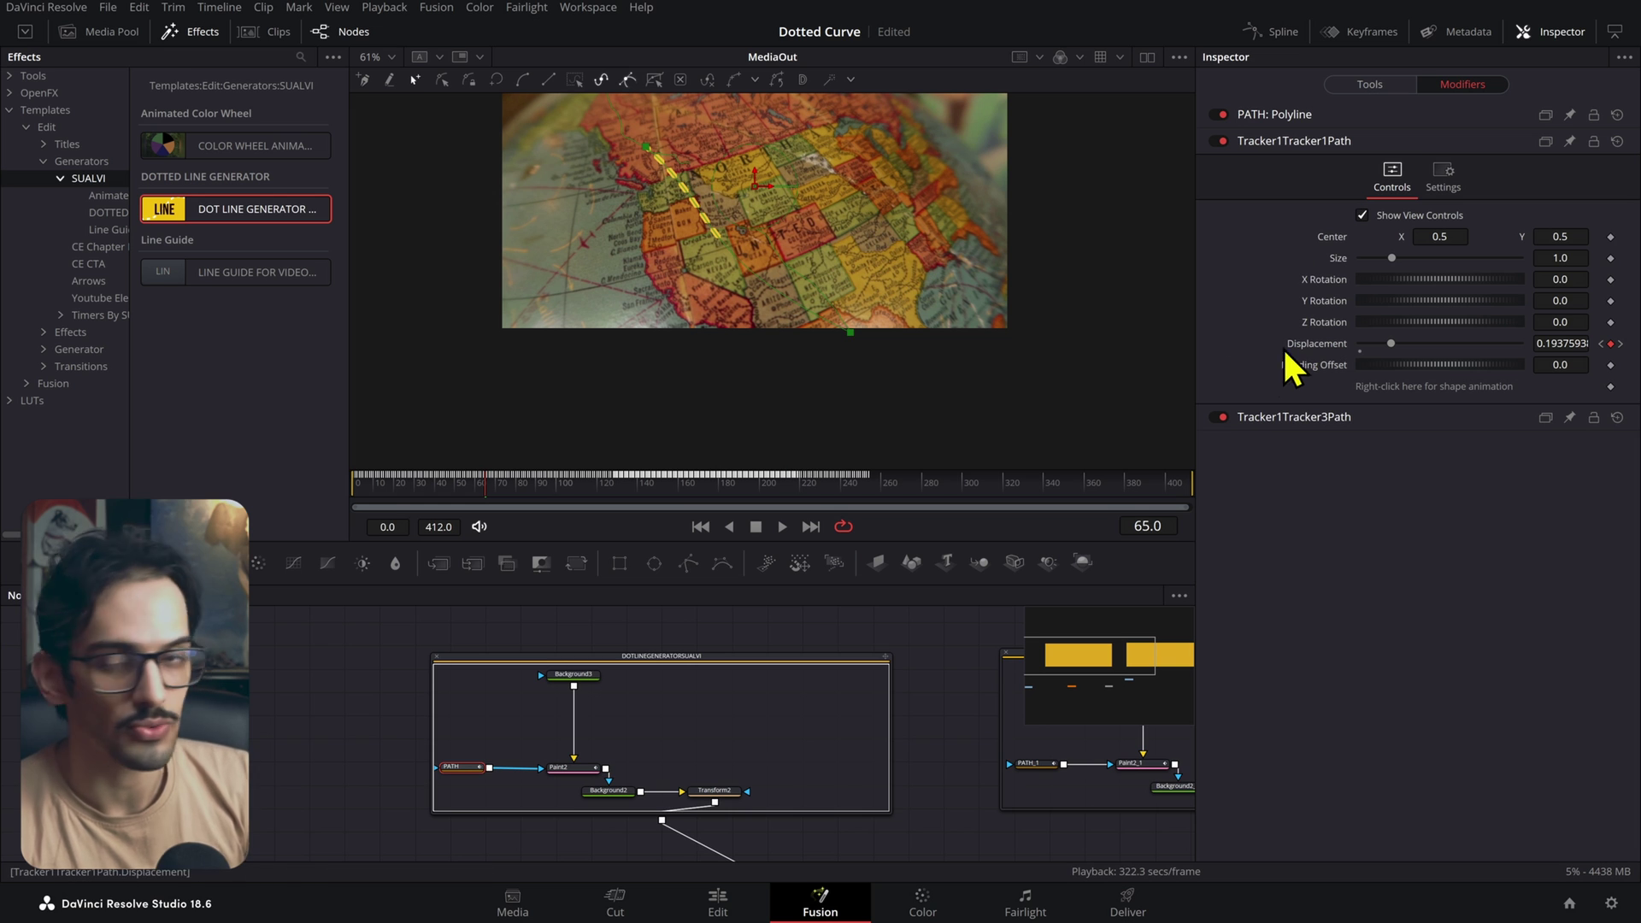
click(1370, 85)
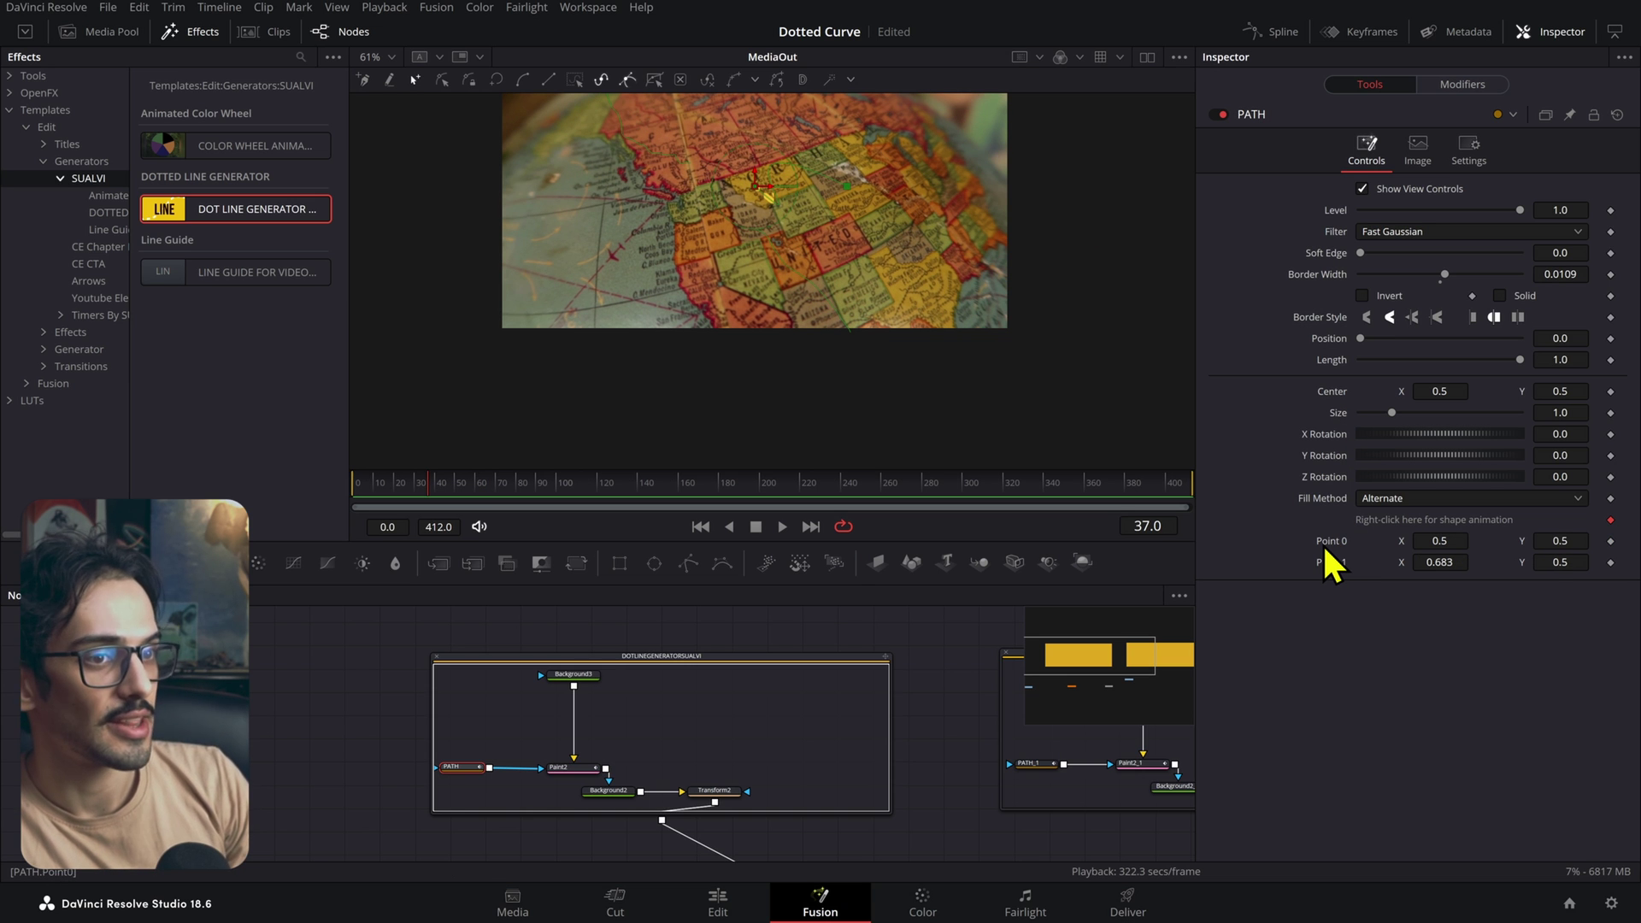
right_click(1330, 545)
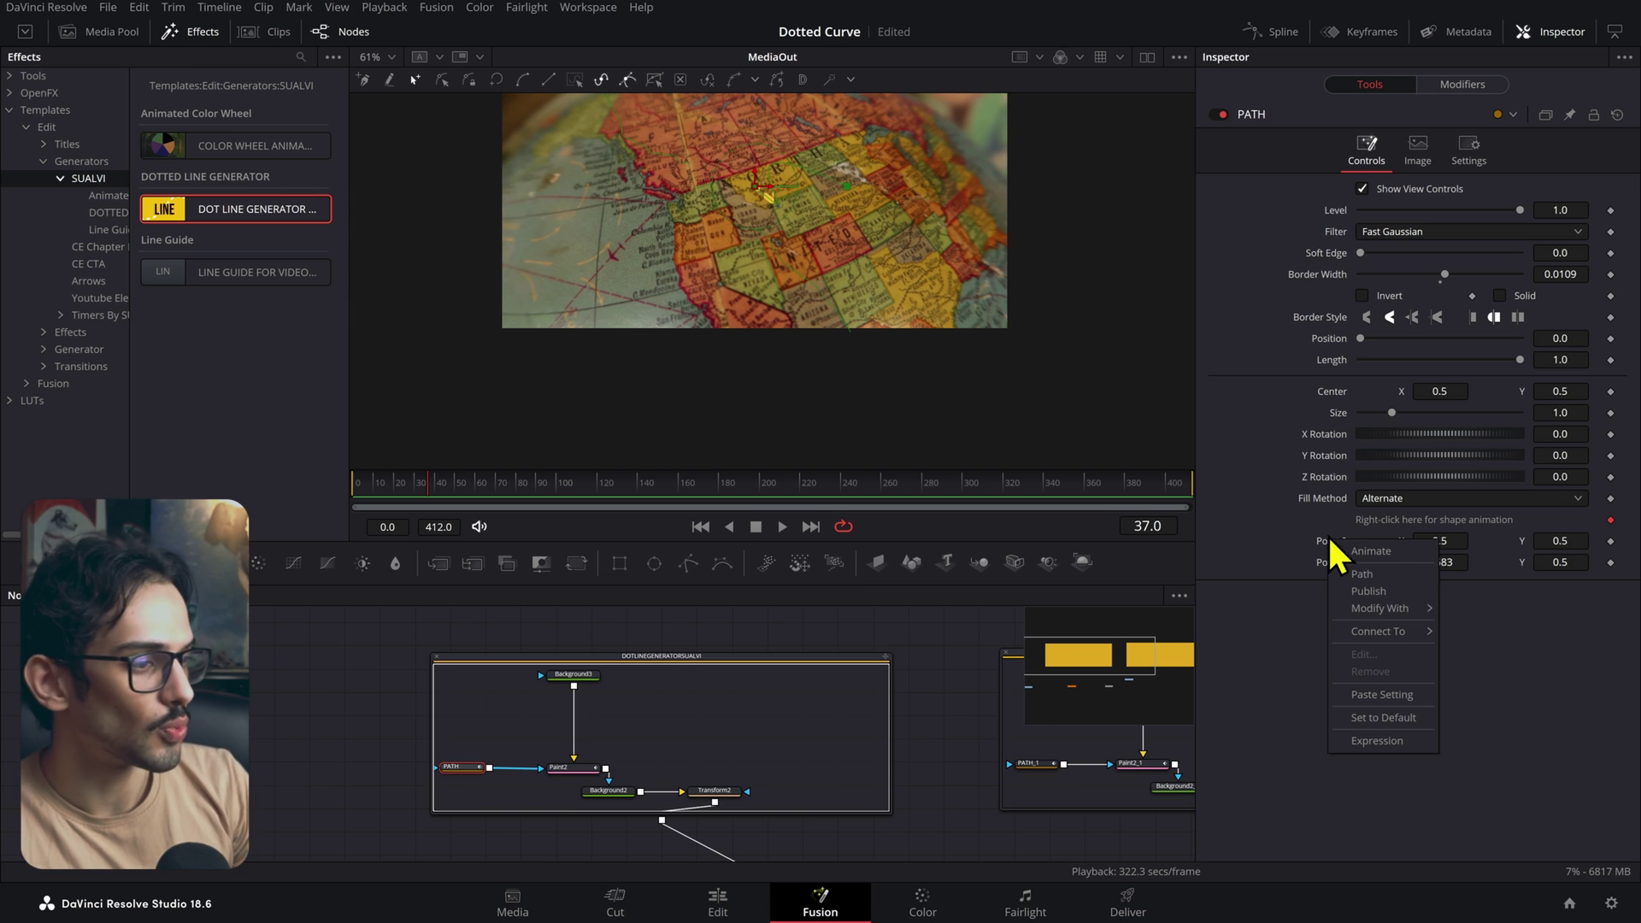
mouse_move(1389, 637)
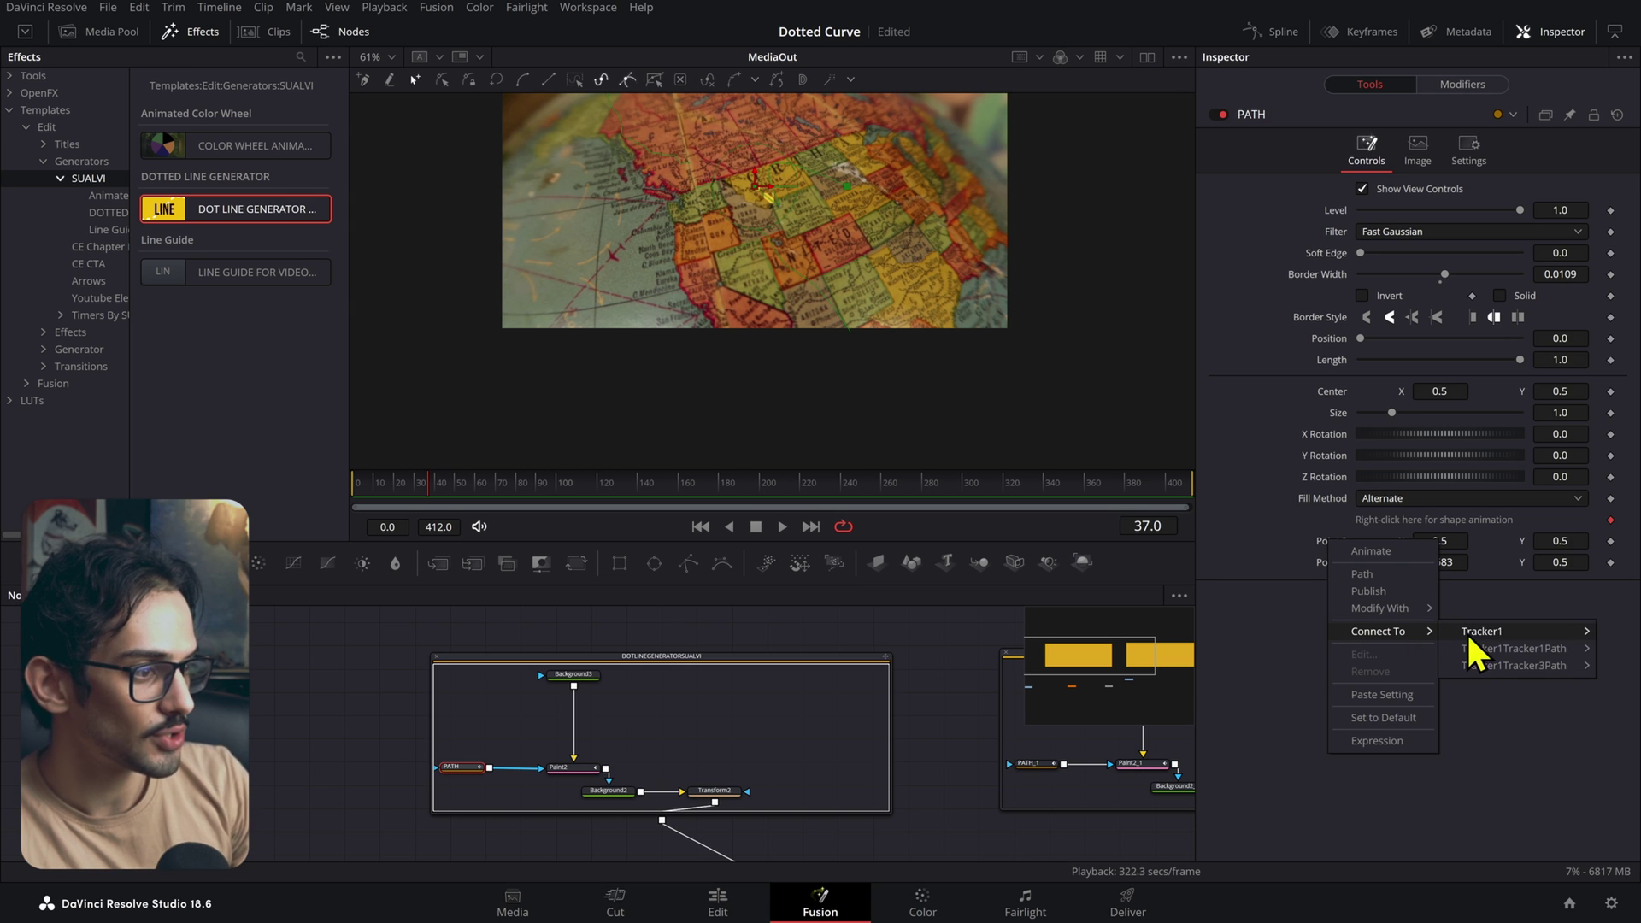
mouse_move(1489, 649)
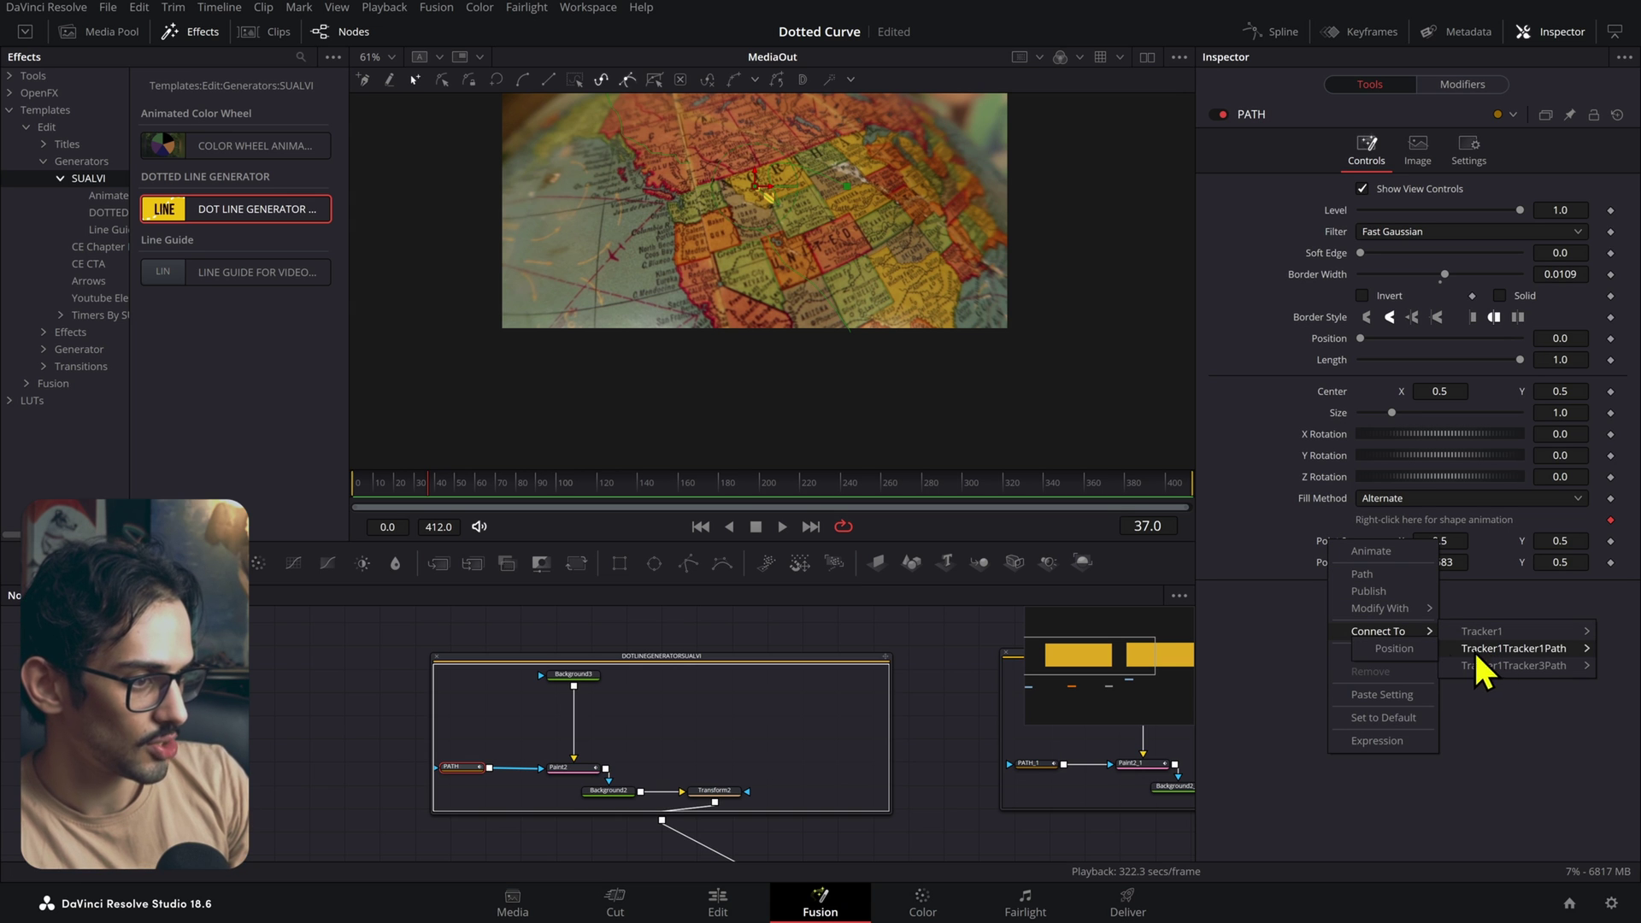
click(1417, 648)
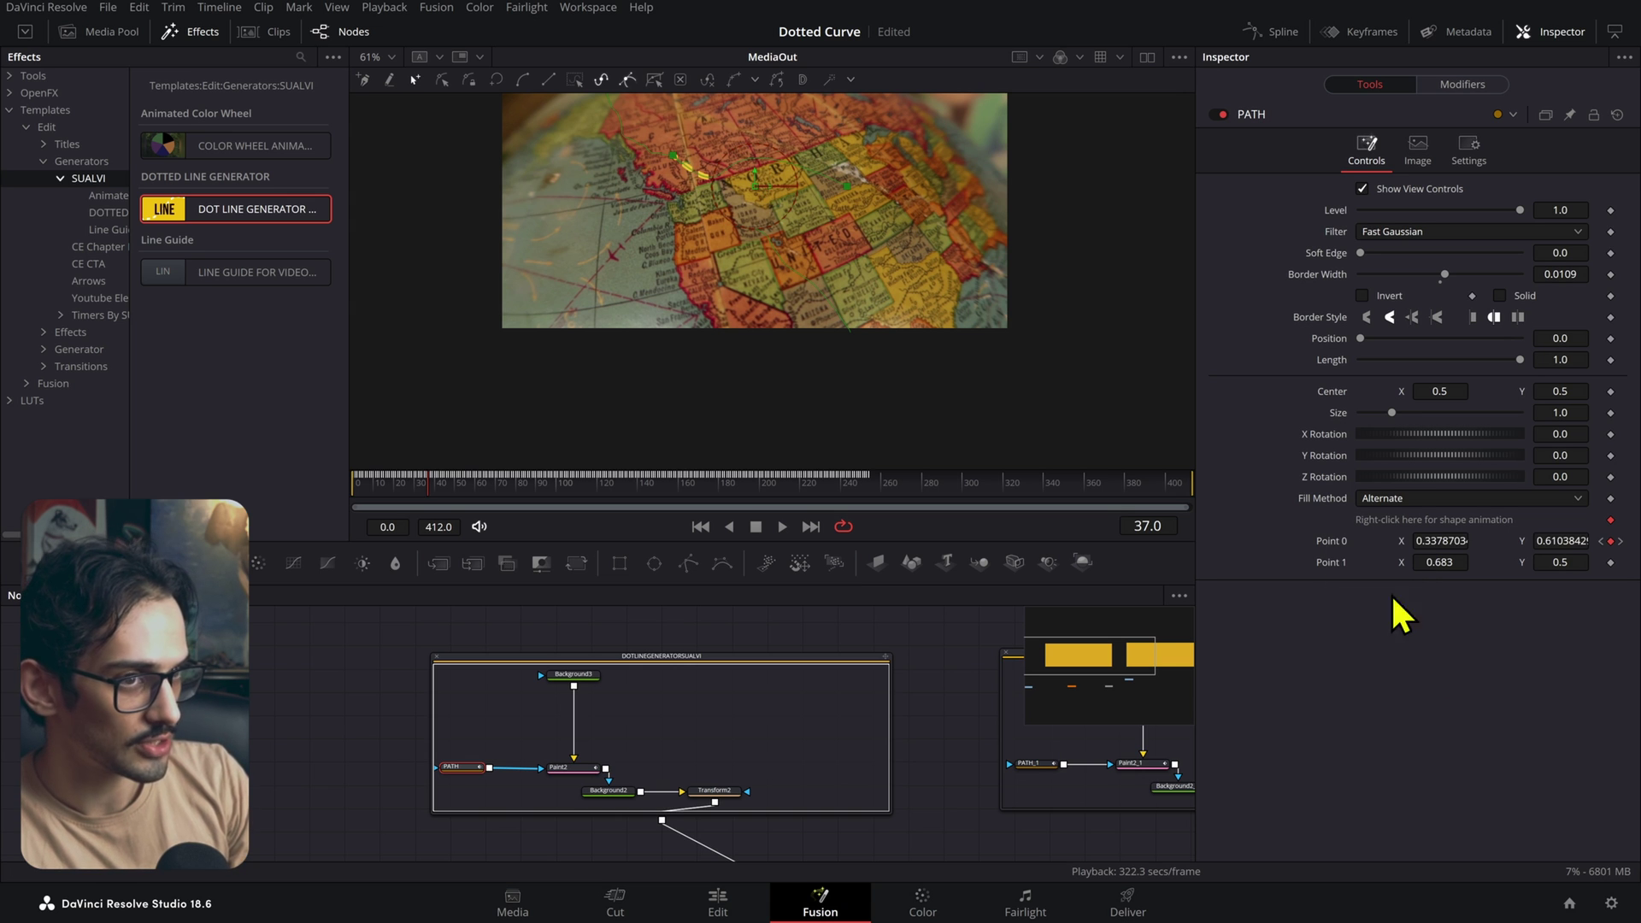
- Connect Point 1 of the PATH node to the position of Tracker1Tracker3Path
right_click(1327, 562)
mouse_move(1372, 650)
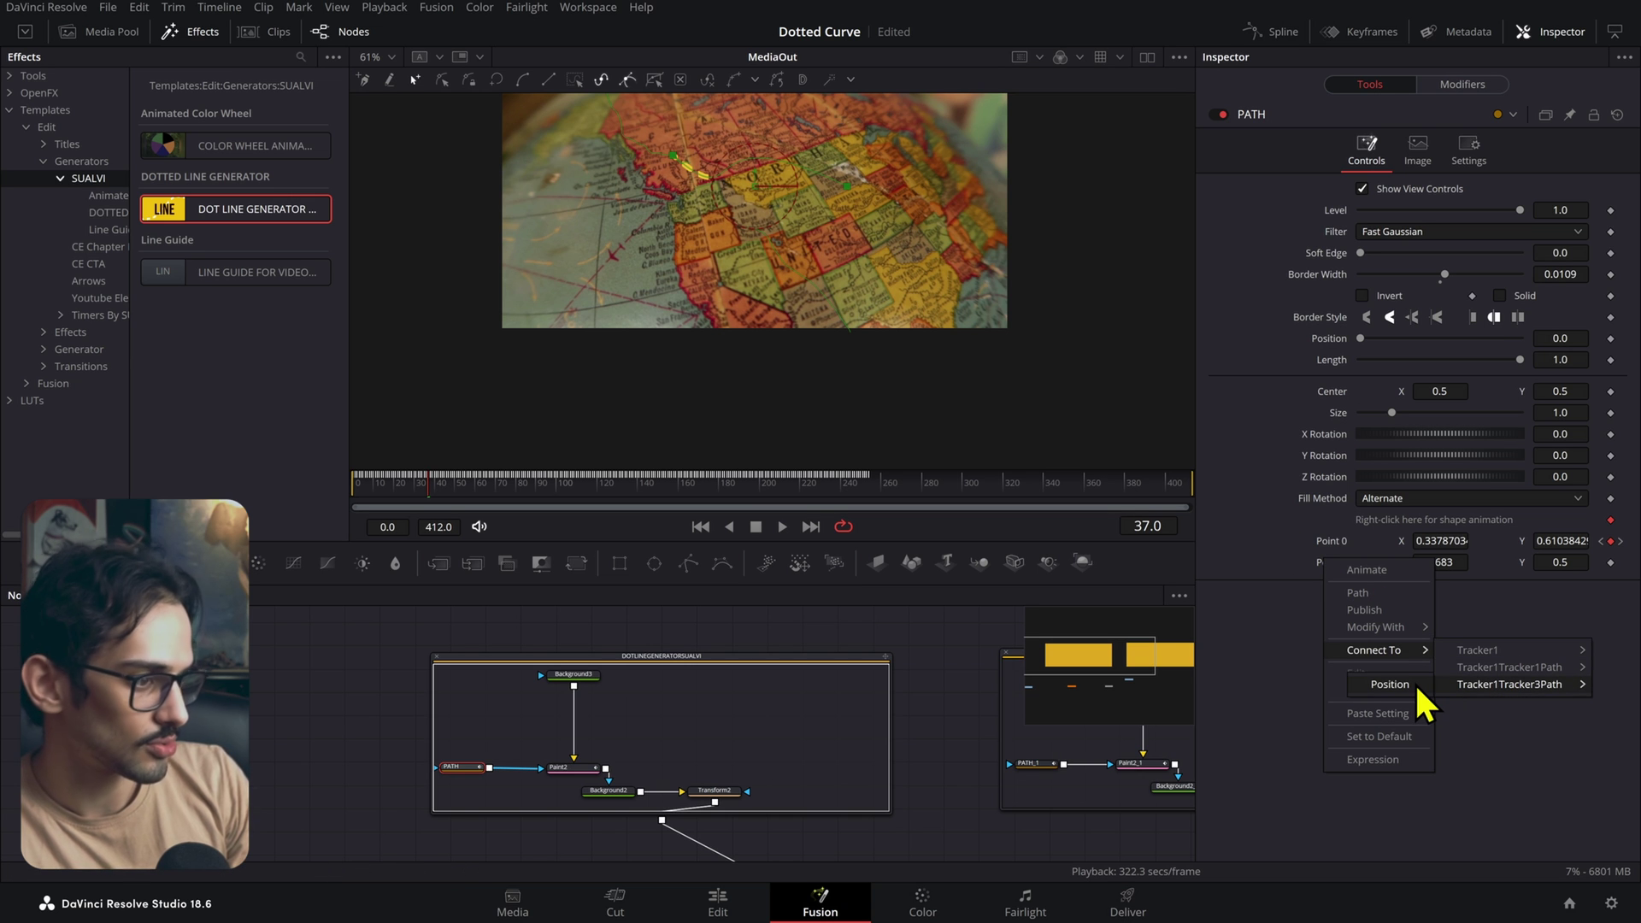
click(1415, 683)
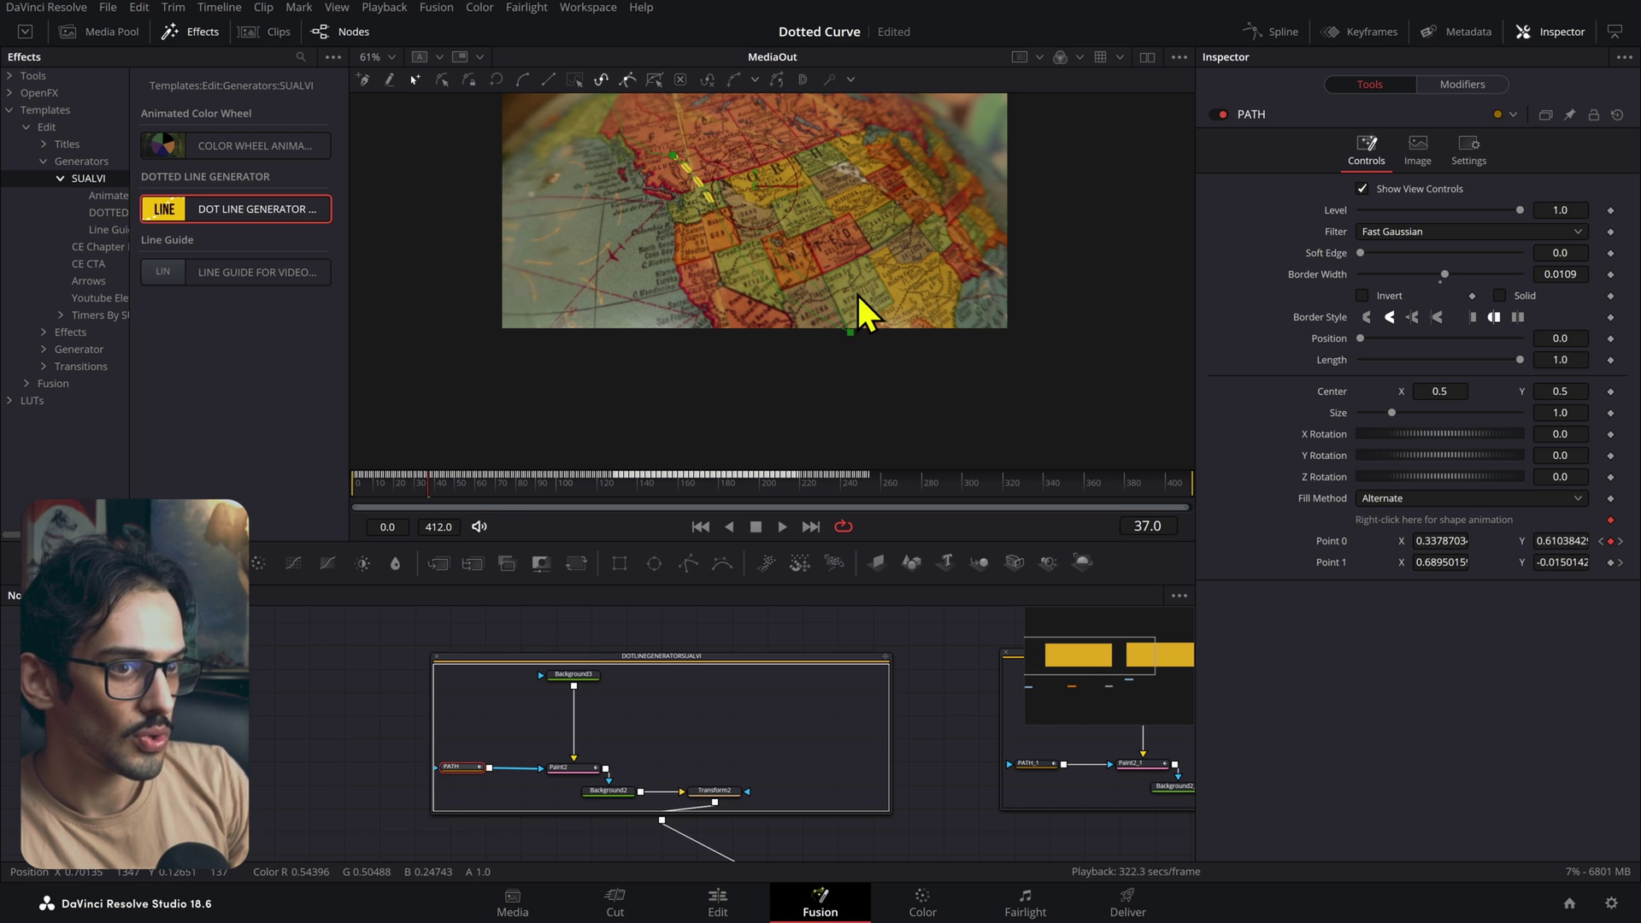
- Scrub to frame 151 to check the tracked line, and open the original line generator group's controls
drag(482, 489, 662, 525)
click(654, 657)
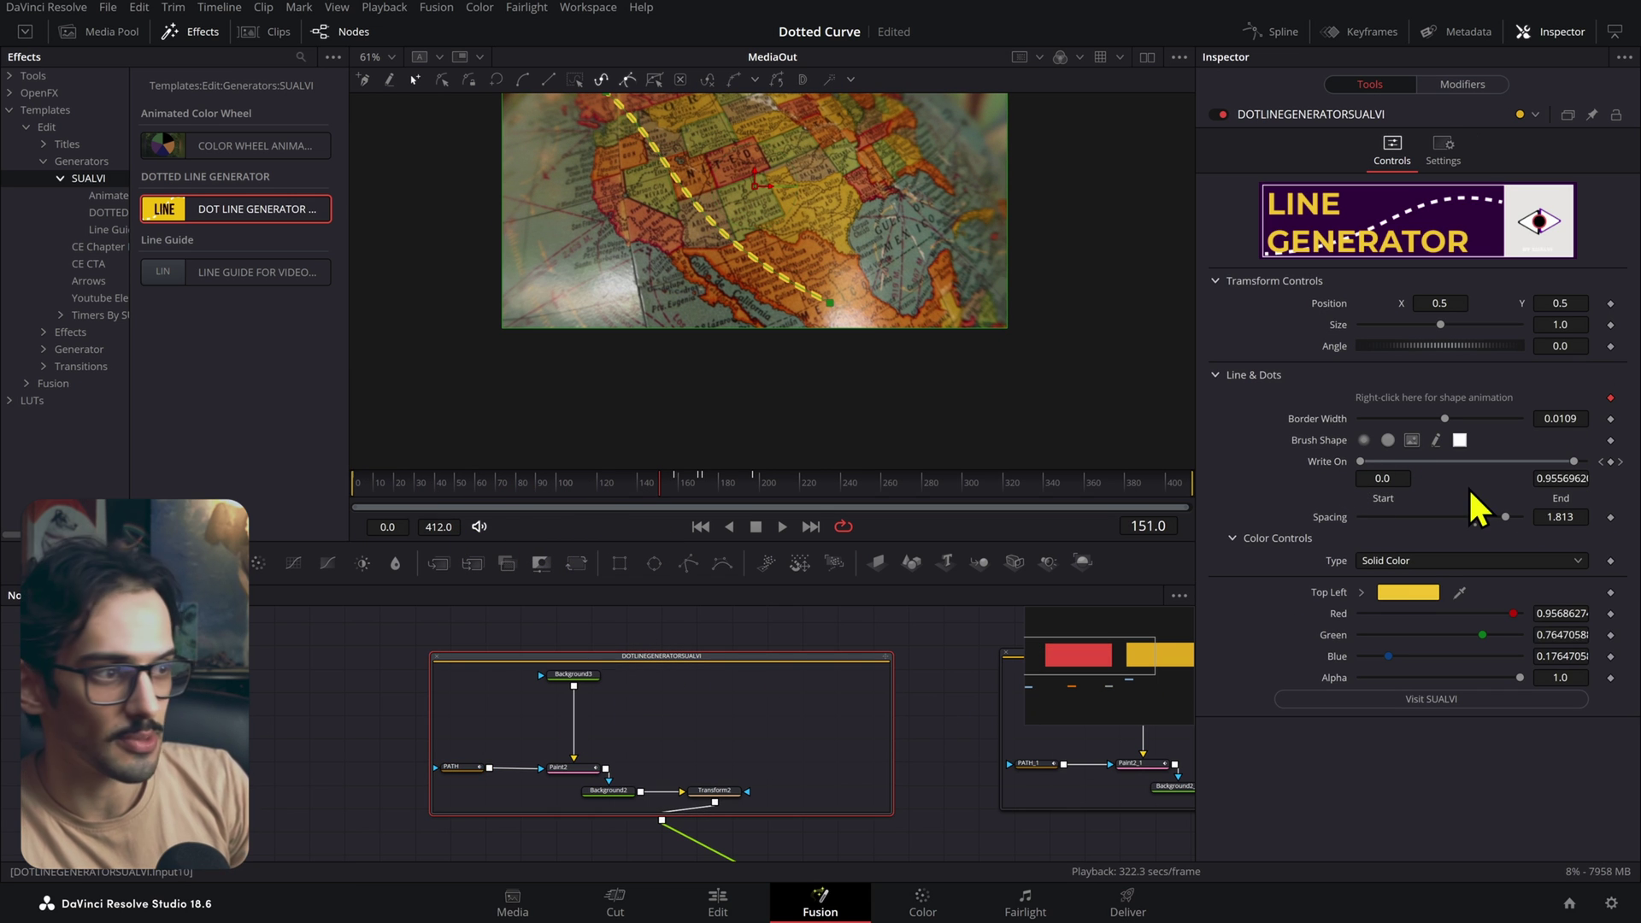
- Reset the line generator's Write On range to its full extent and return to the first frame
double_click(1339, 466)
click(585, 487)
drag(586, 487, 322, 518)
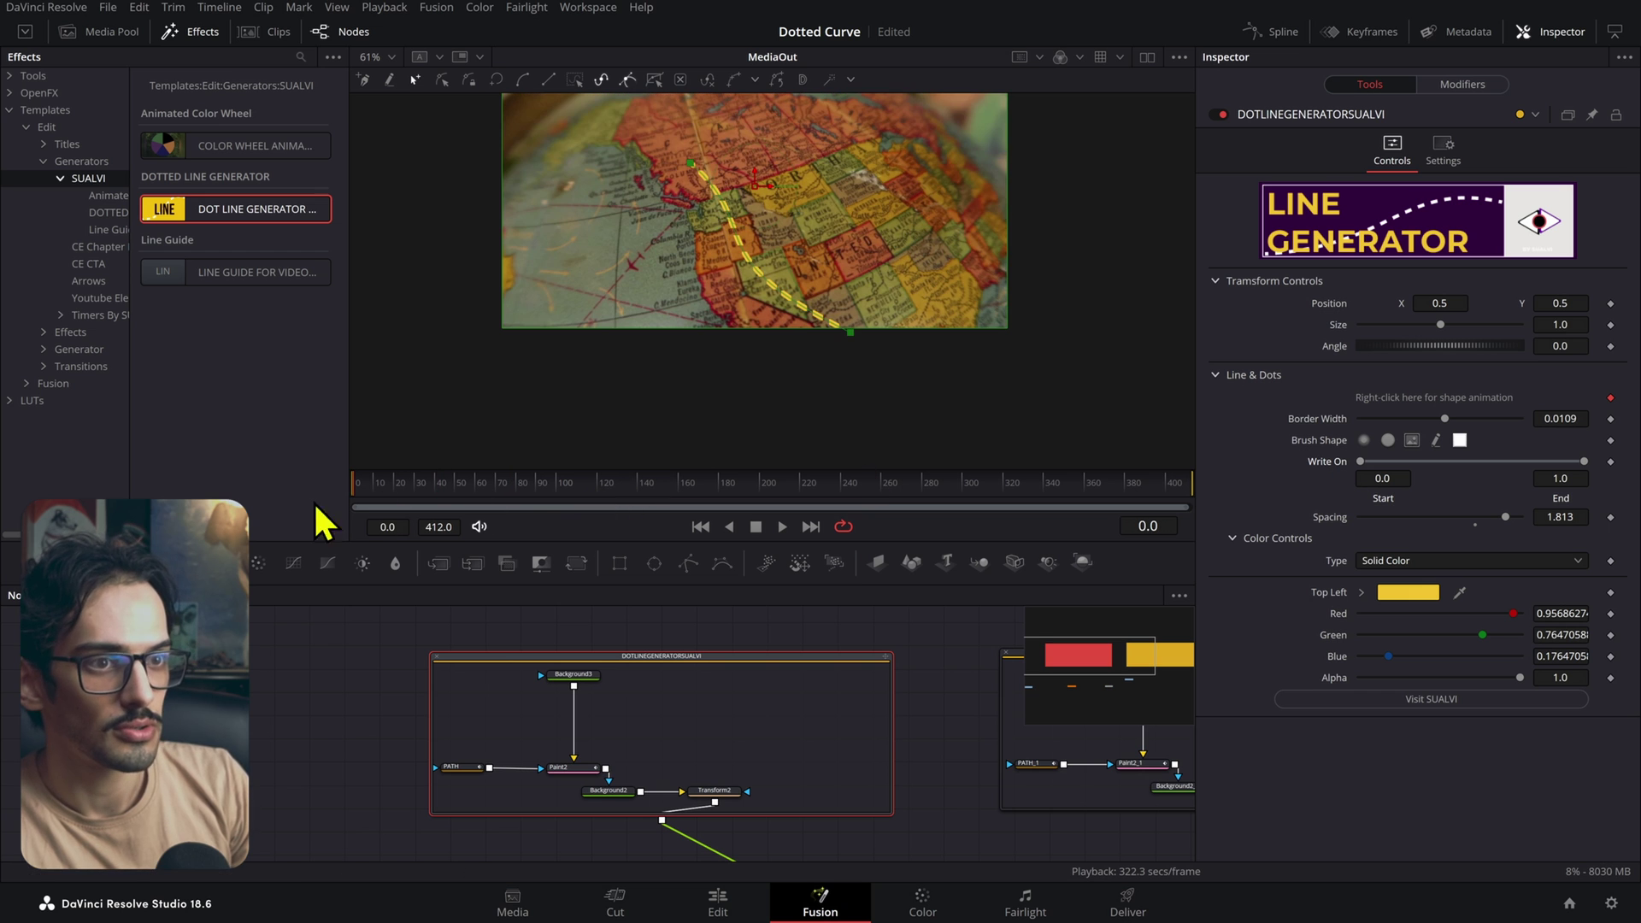
- Play back the footage to check that the dotted line follows the map, and save the project
key(space)
drag(969, 328, 882, 342)
key(space)
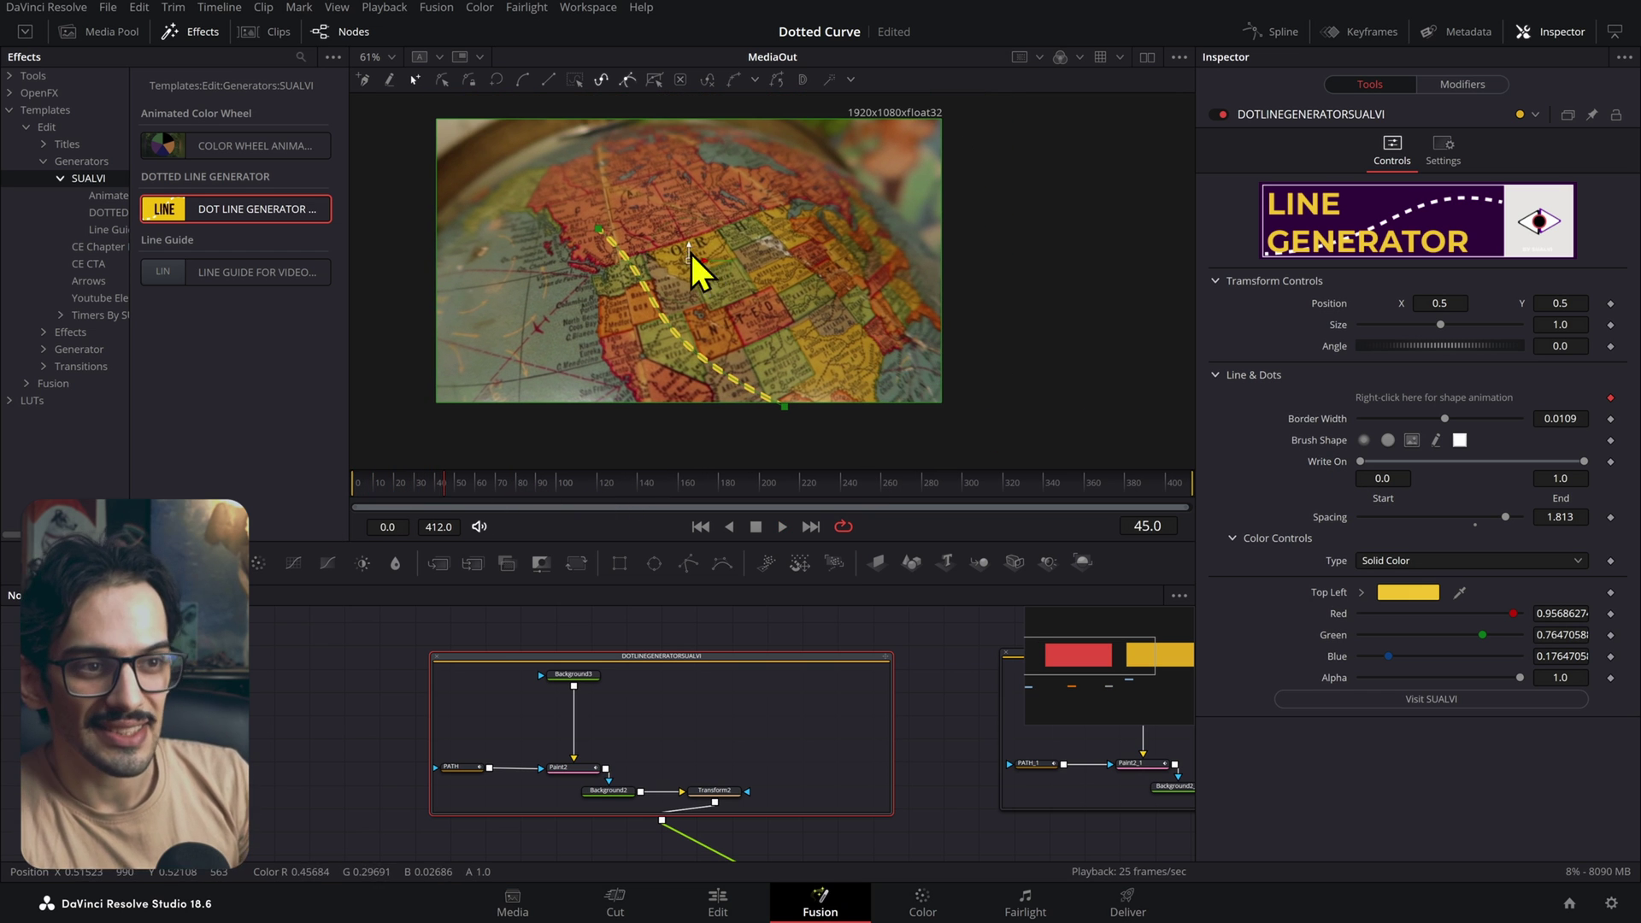
key(space)
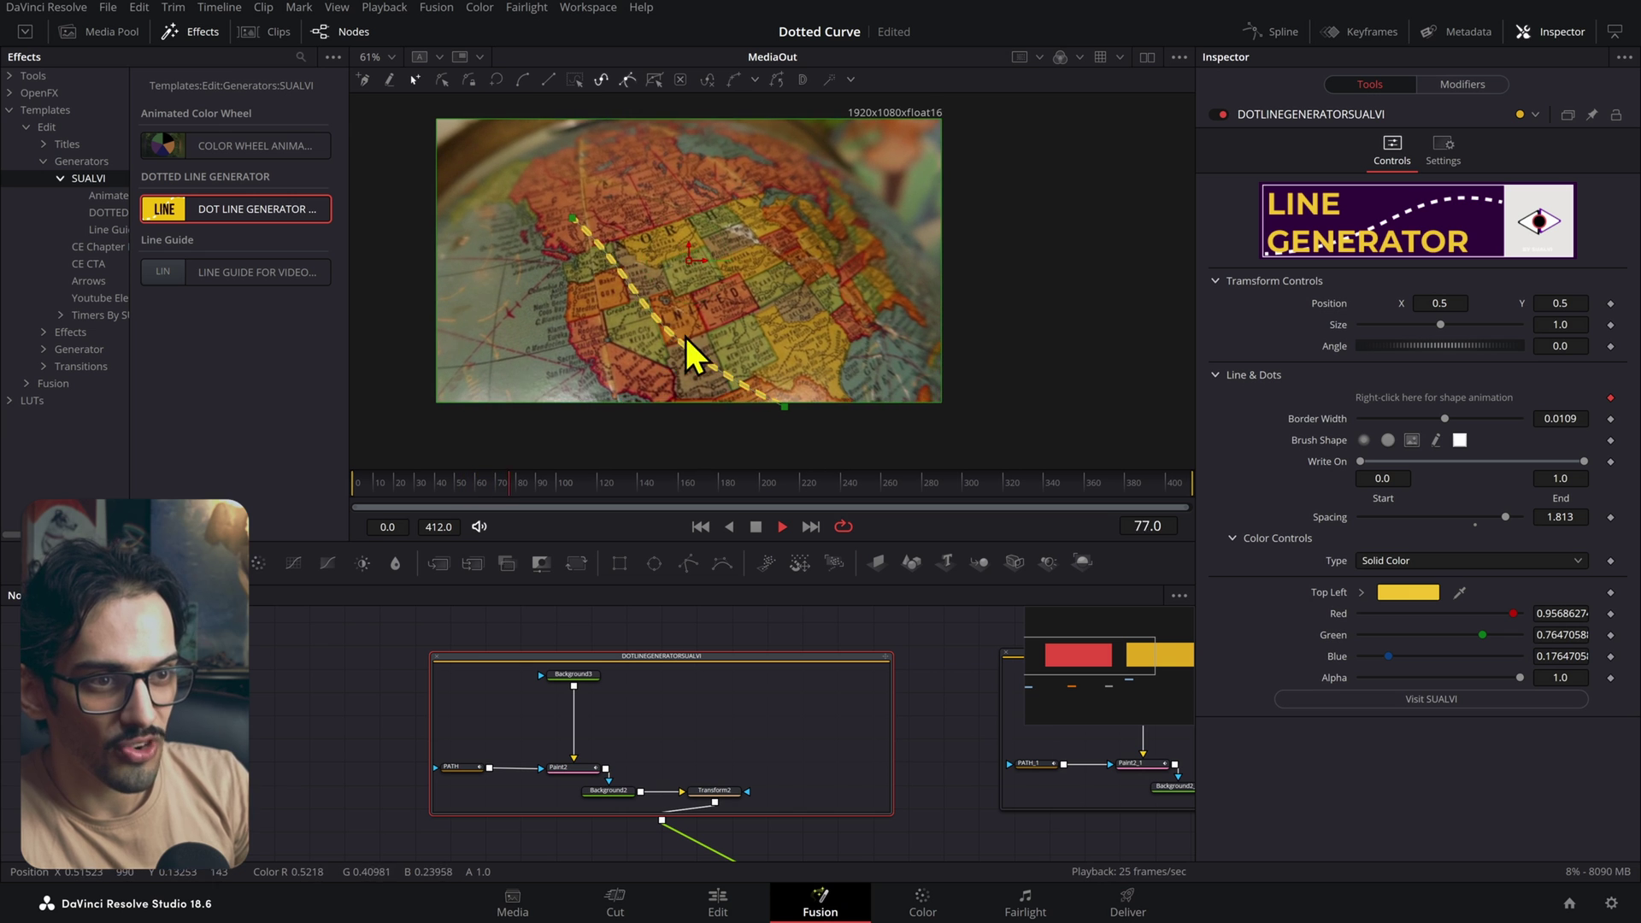
key(space)
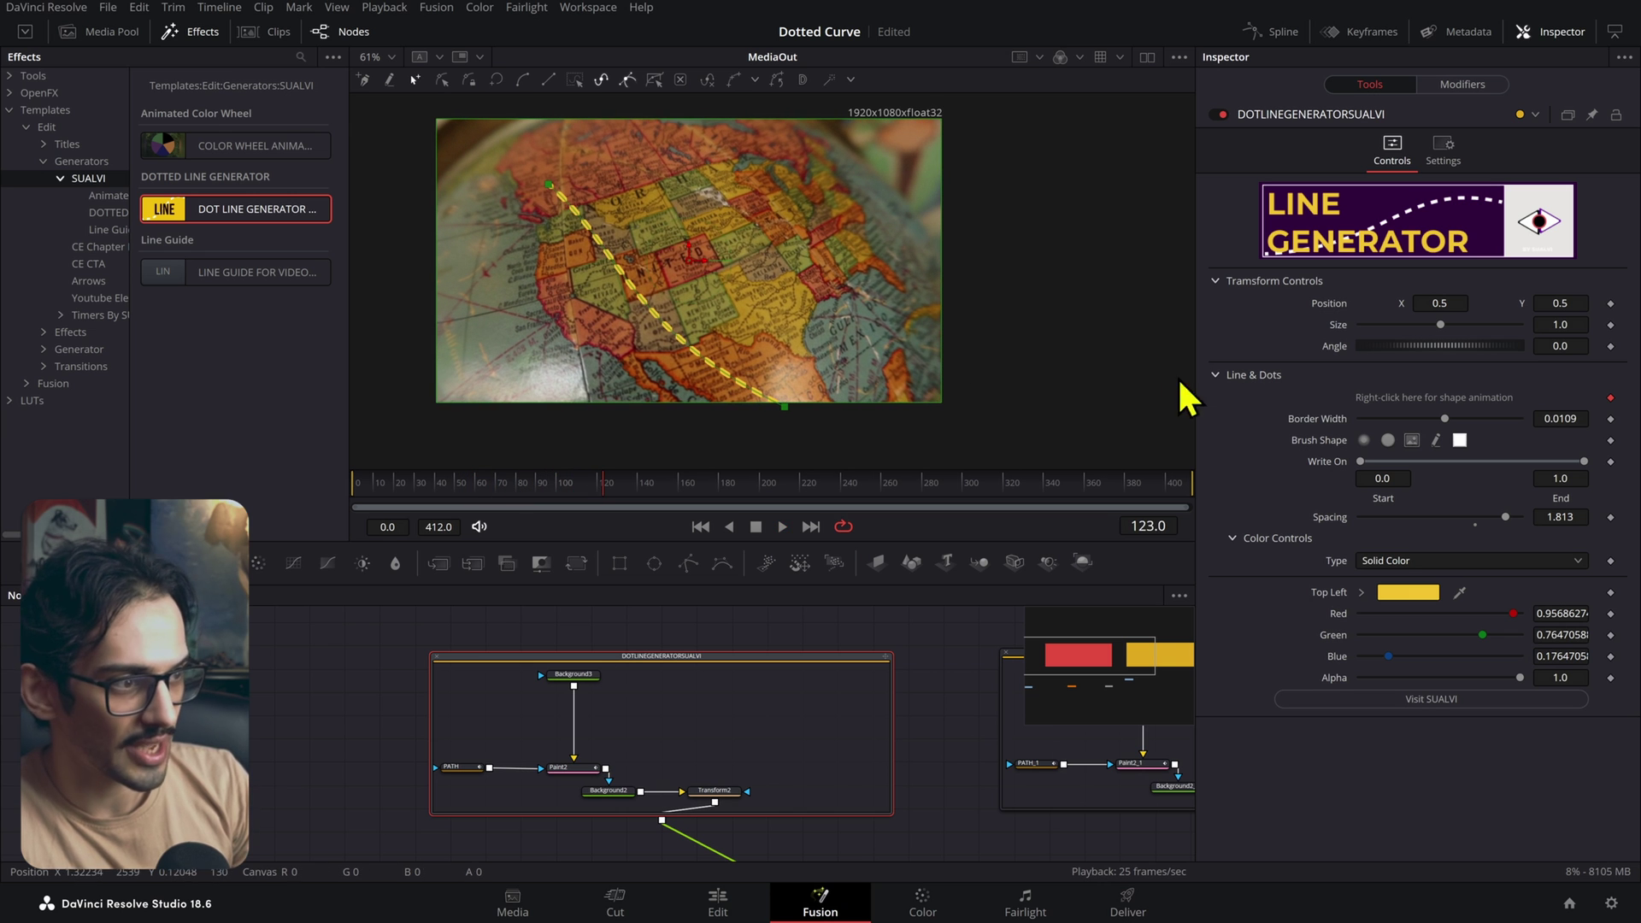
key(ctrl+s)
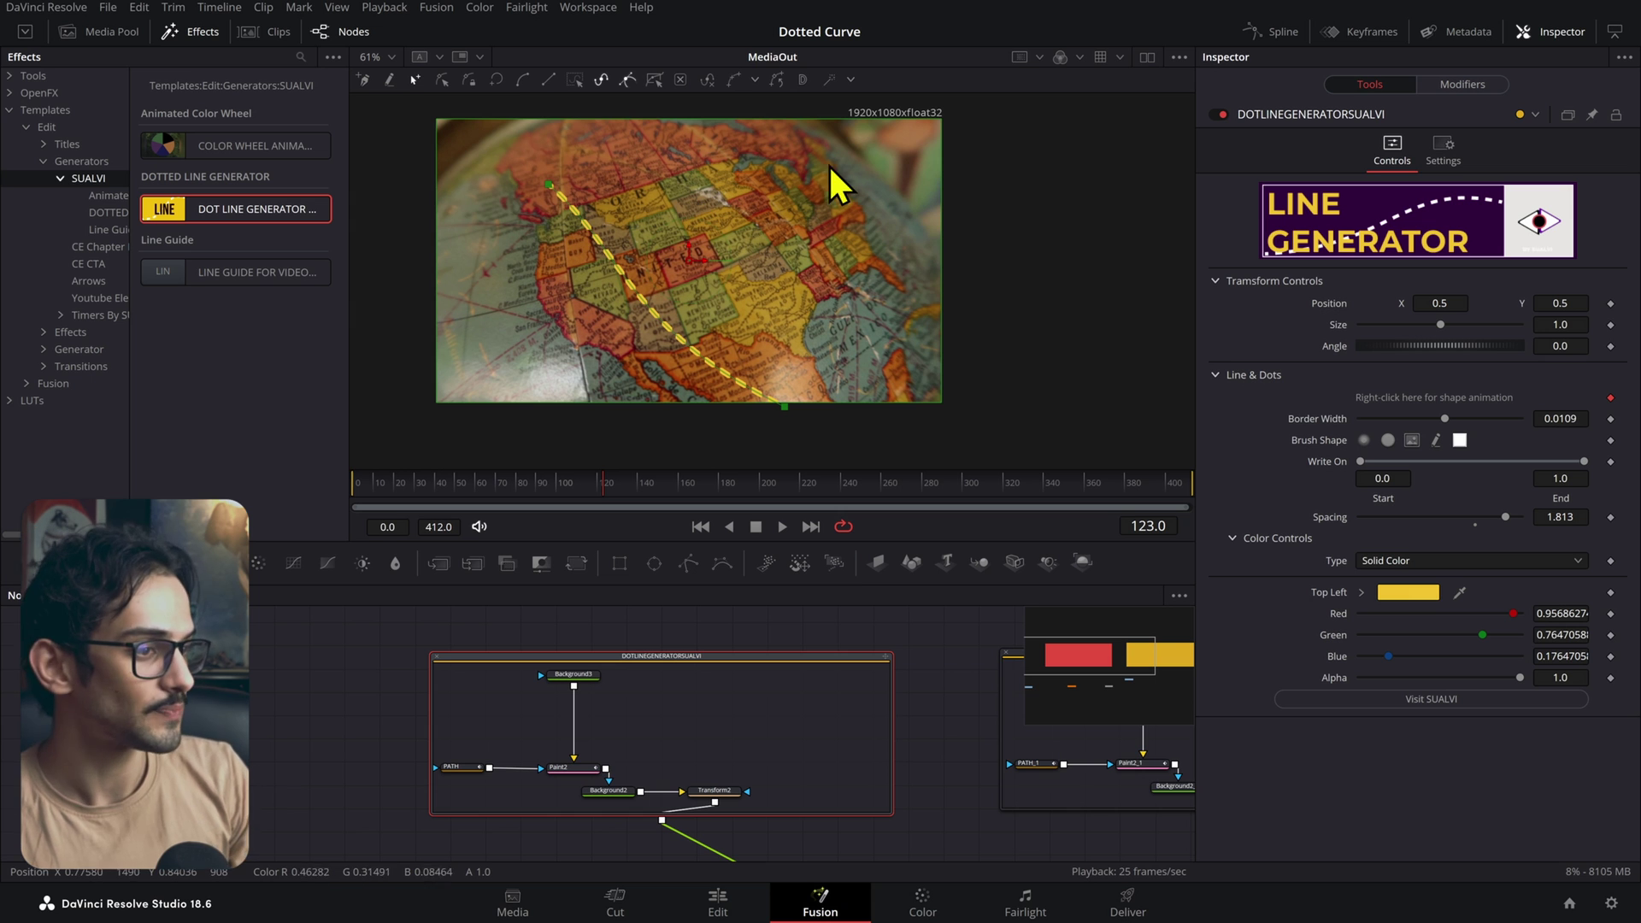
- Animate the line drawing on by keyframing Write On End at 0.0 on frame 10 and 1.0 on frame 182
drag(1559, 462, 1359, 462)
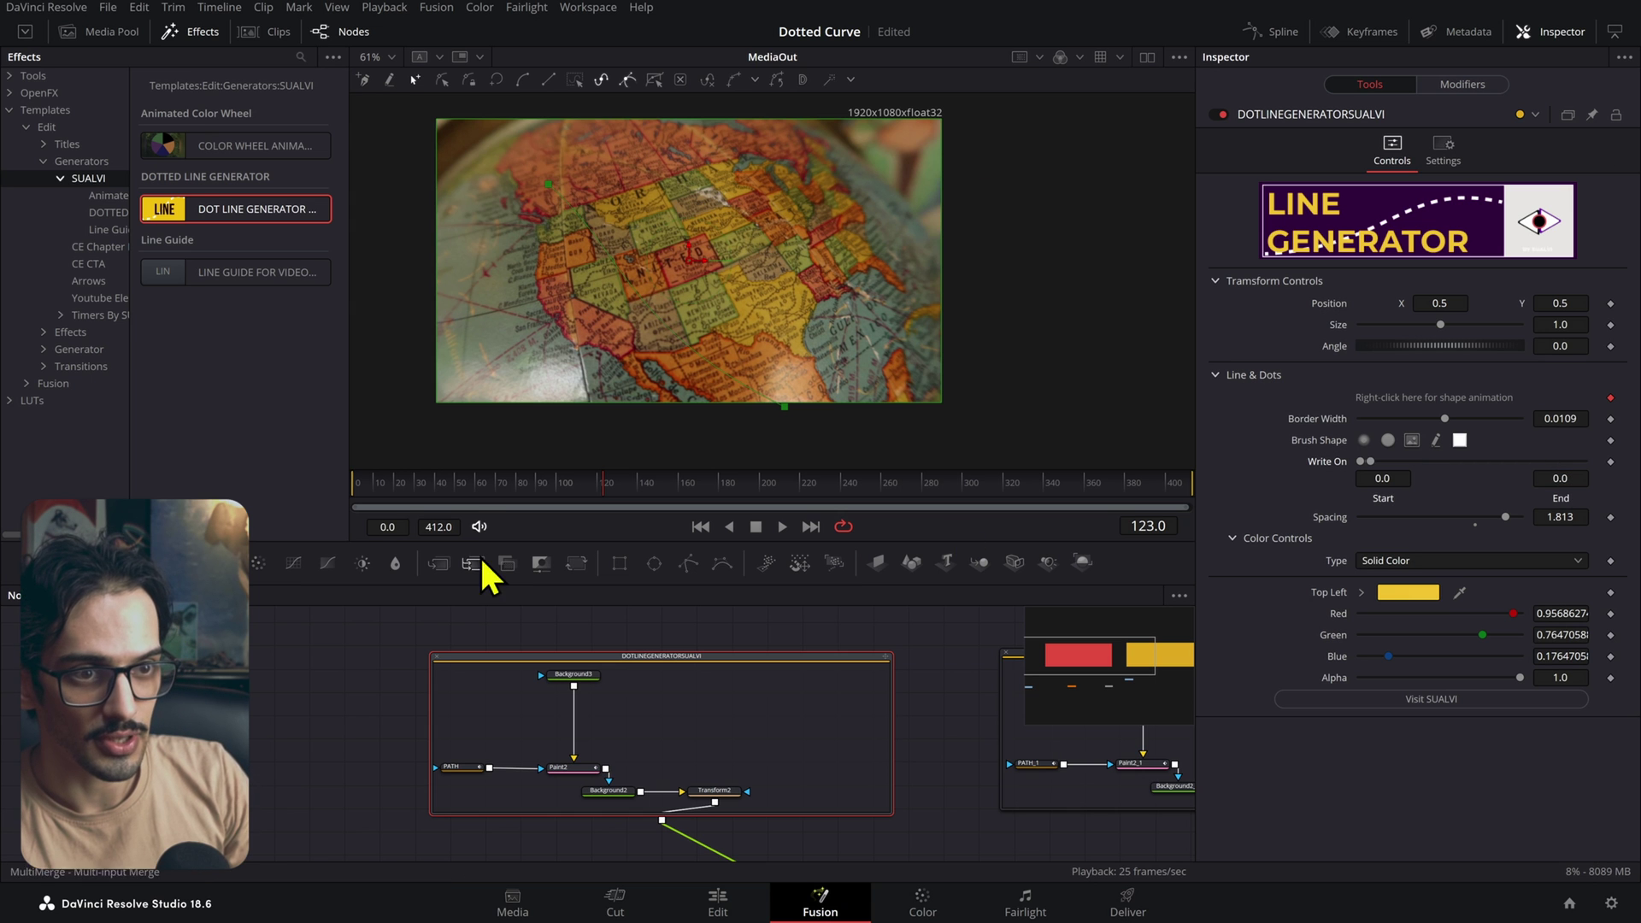
click(379, 486)
key(Left)
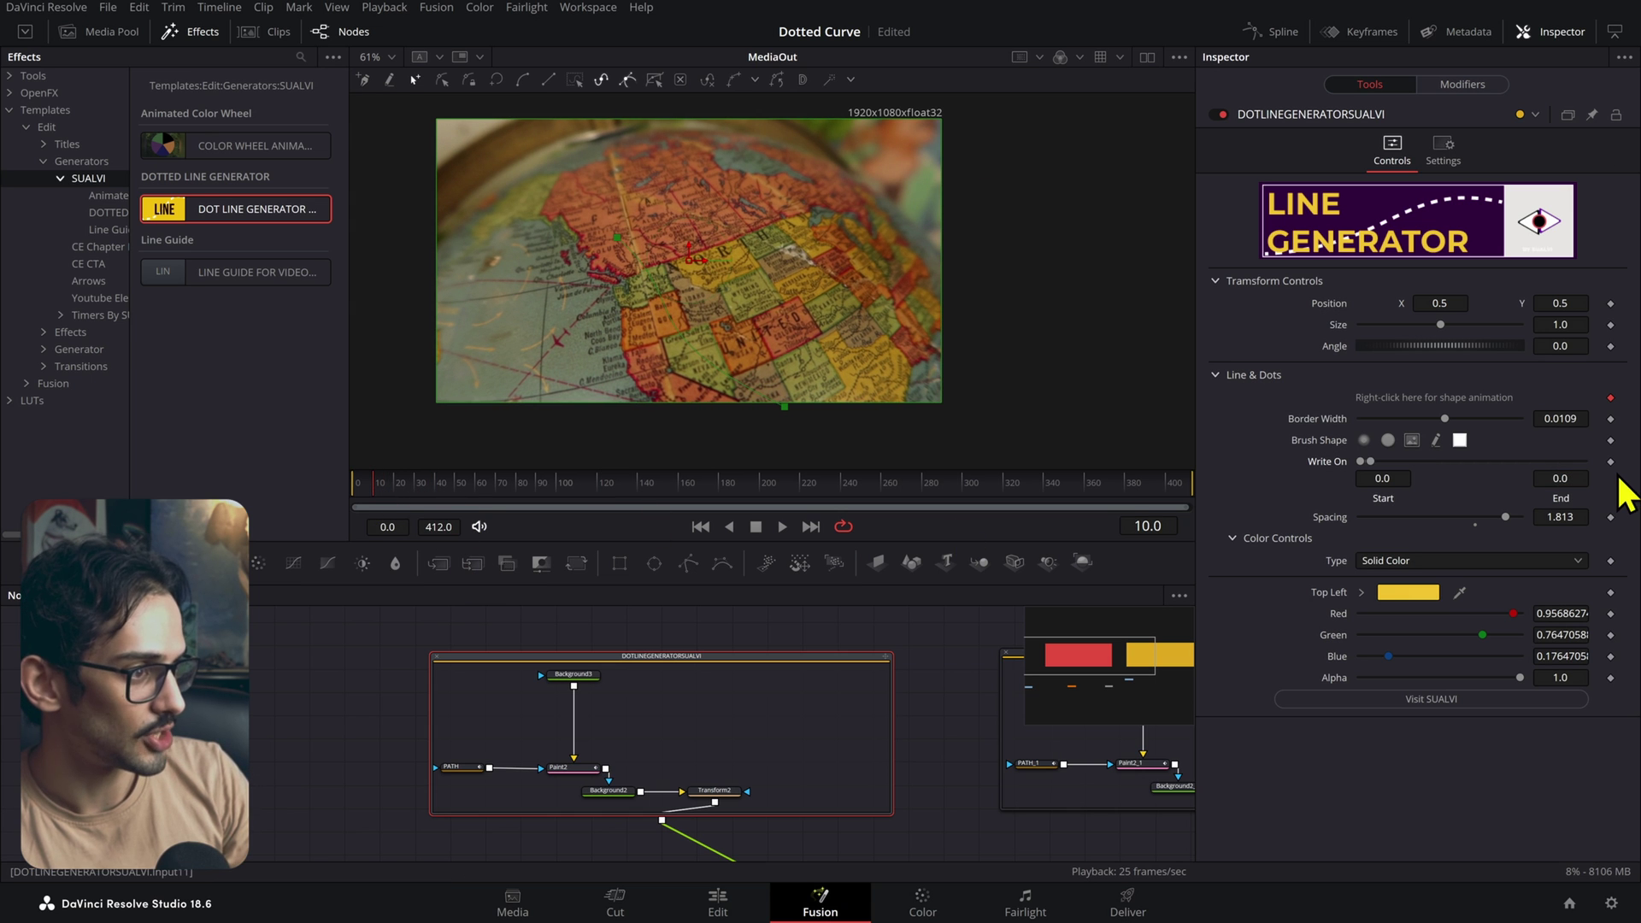
drag(567, 480, 724, 508)
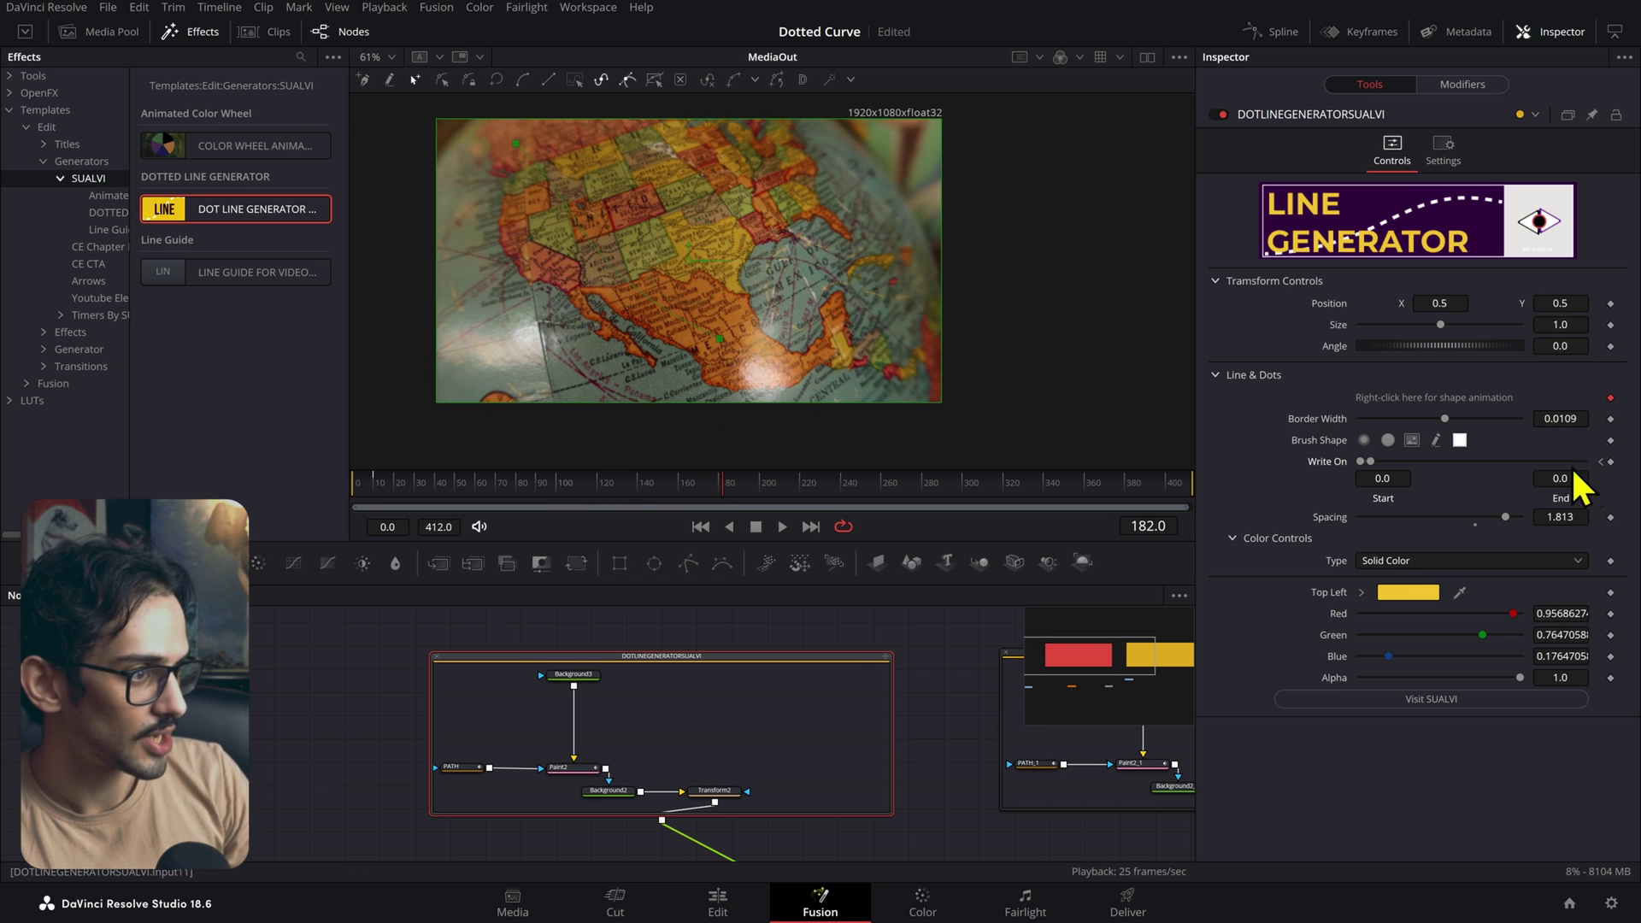
drag(1573, 479, 1624, 479)
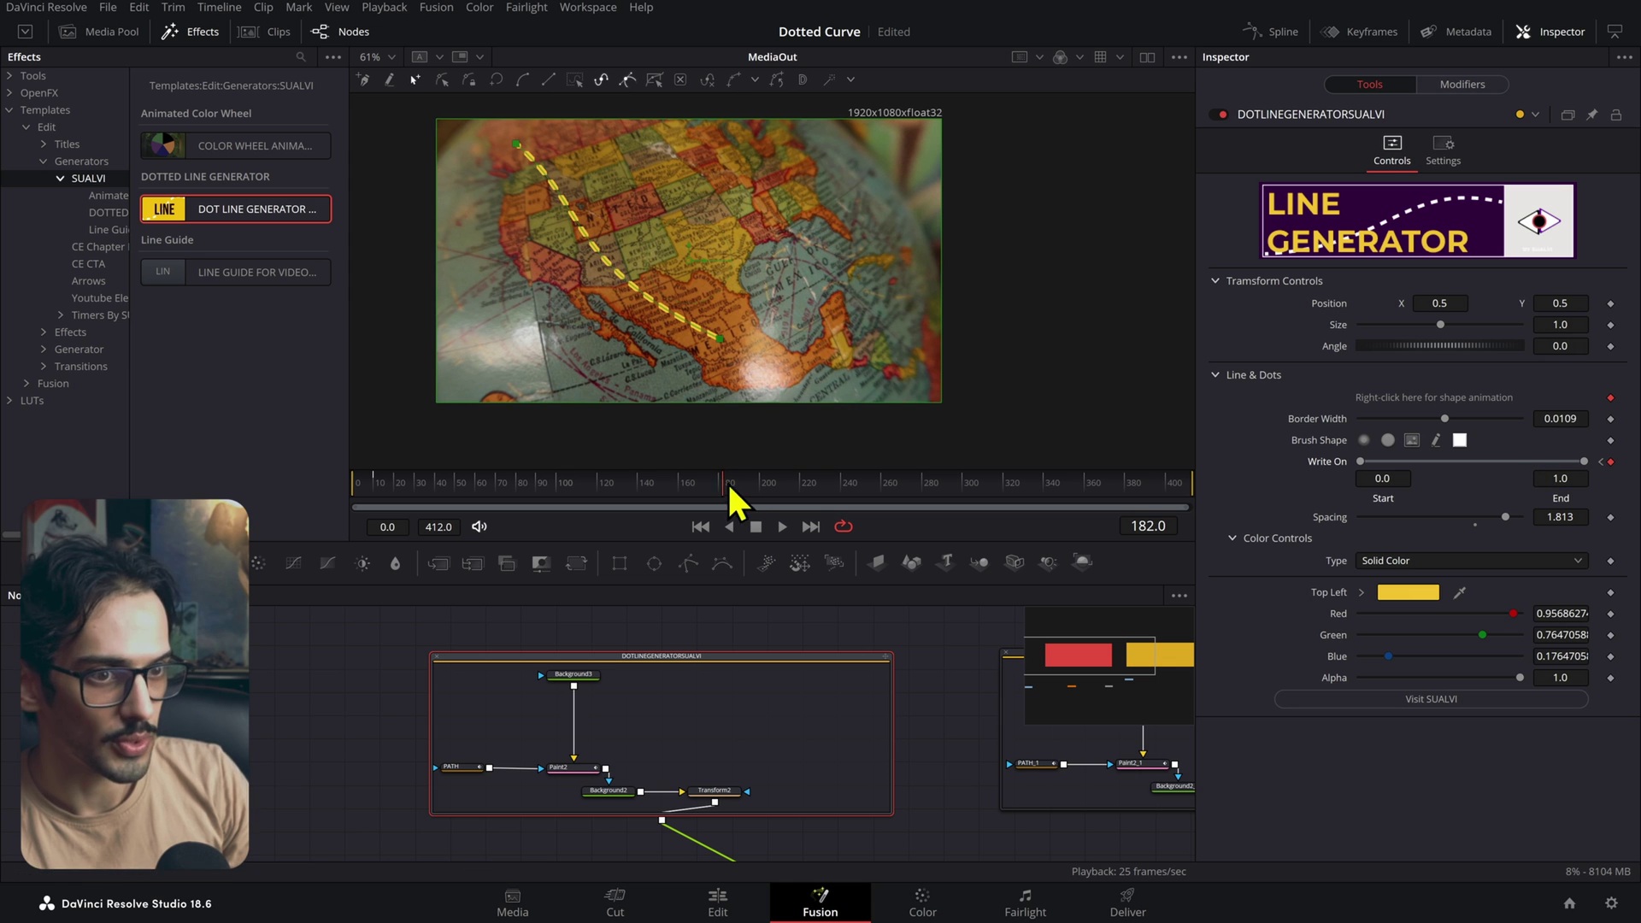
- Keyframe the full Write On range at frame 205, and raise its Start at frame 230 to erase the line
drag(725, 484, 768, 498)
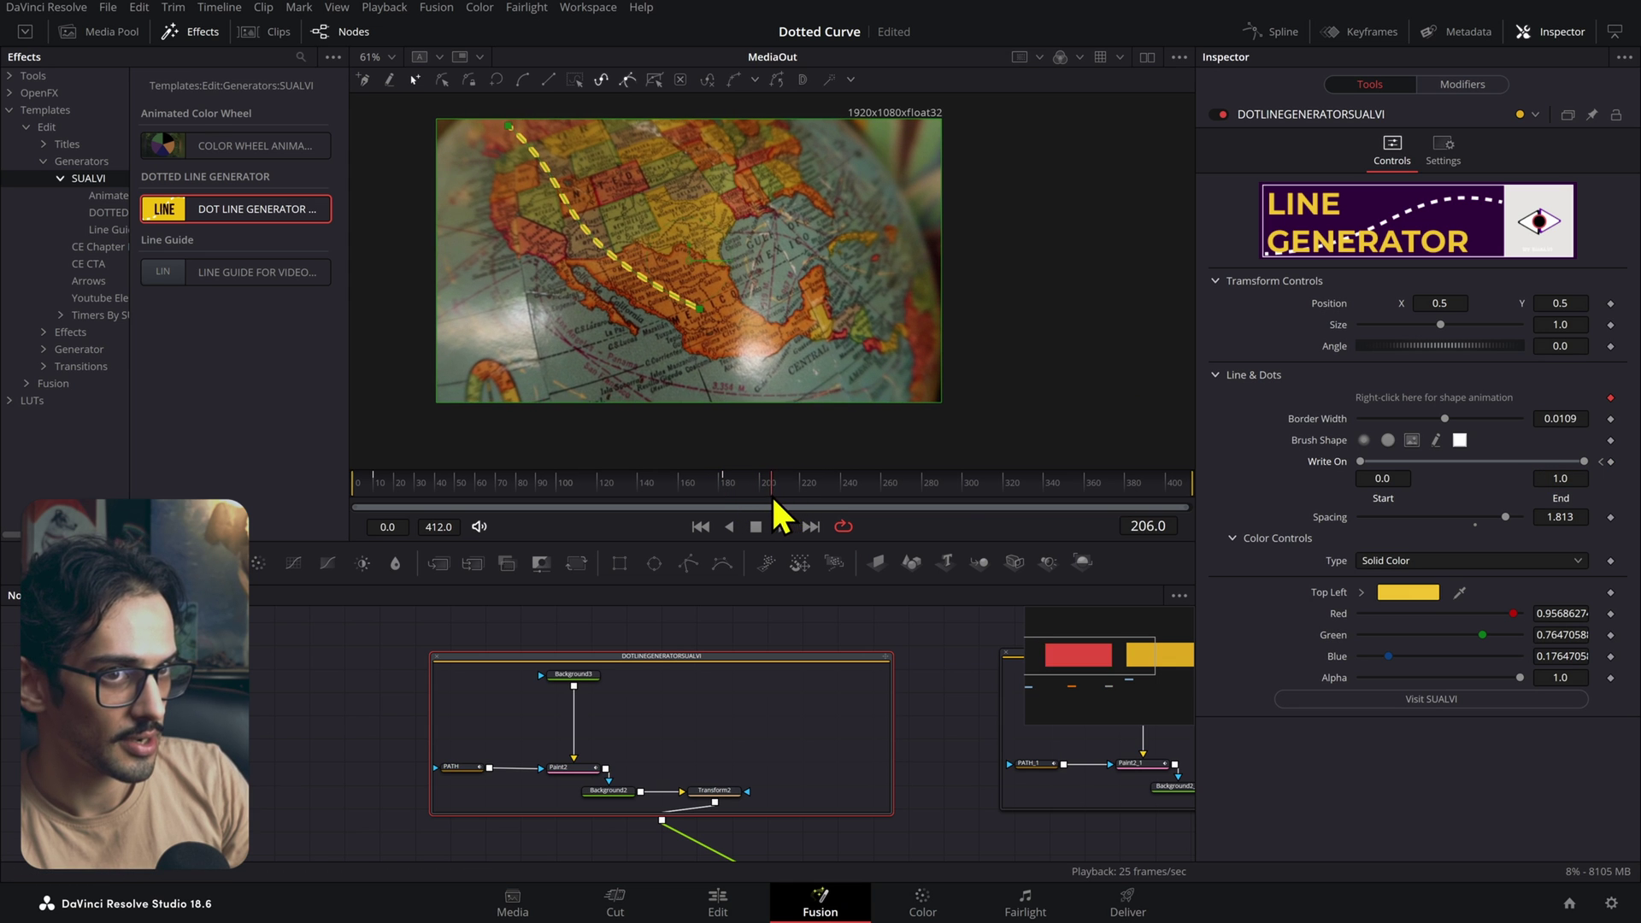
click(1612, 462)
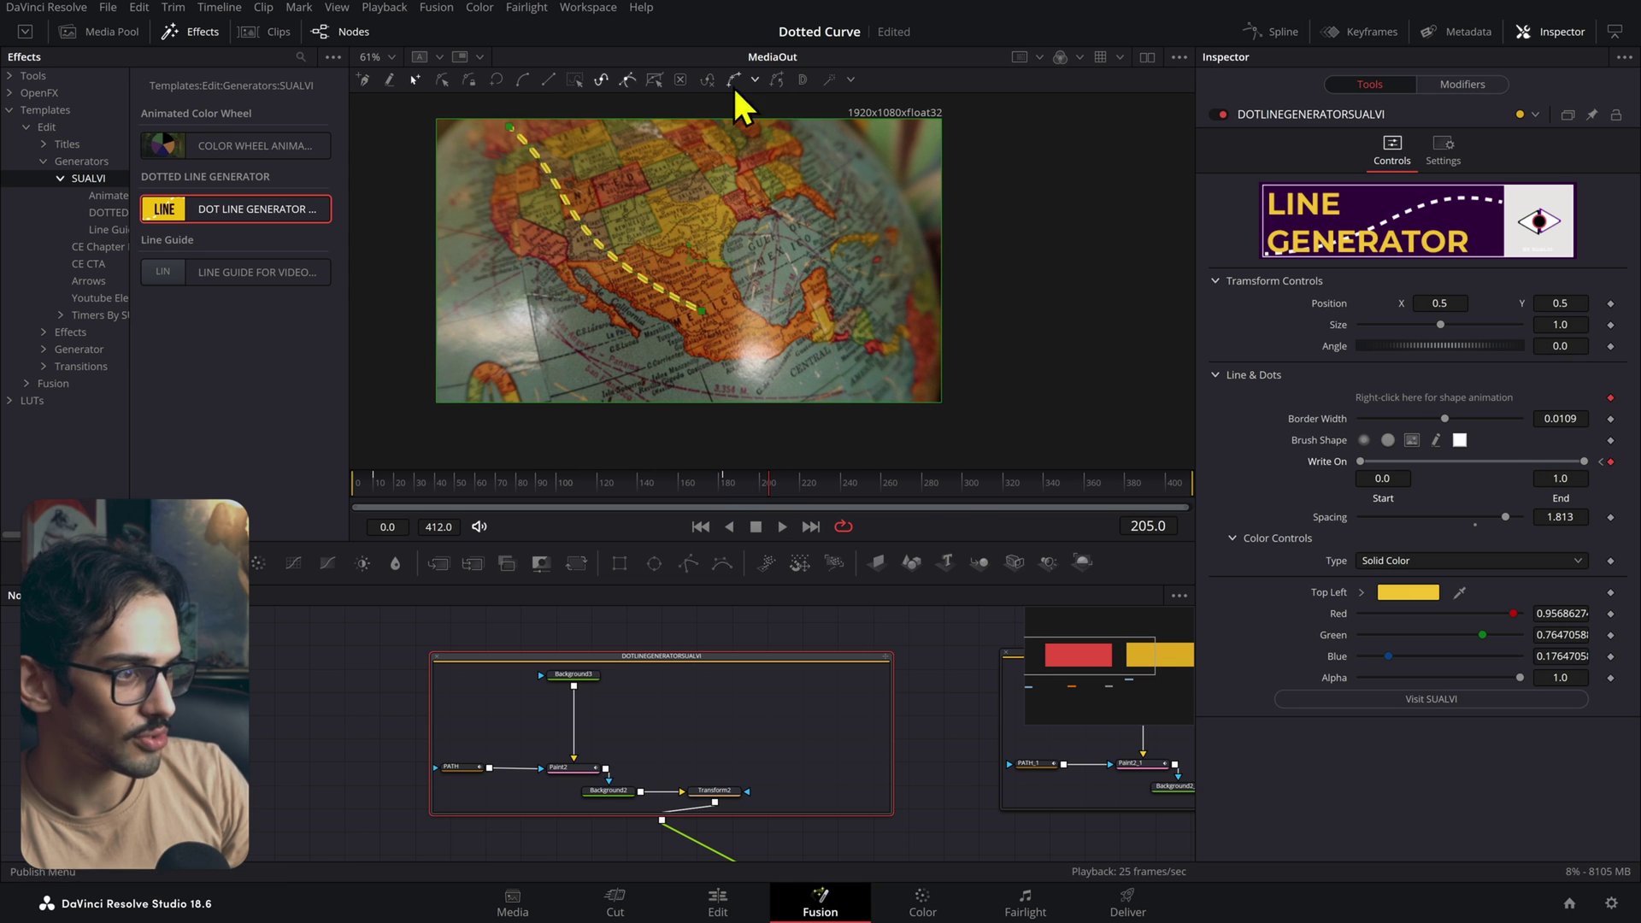
drag(832, 495, 820, 490)
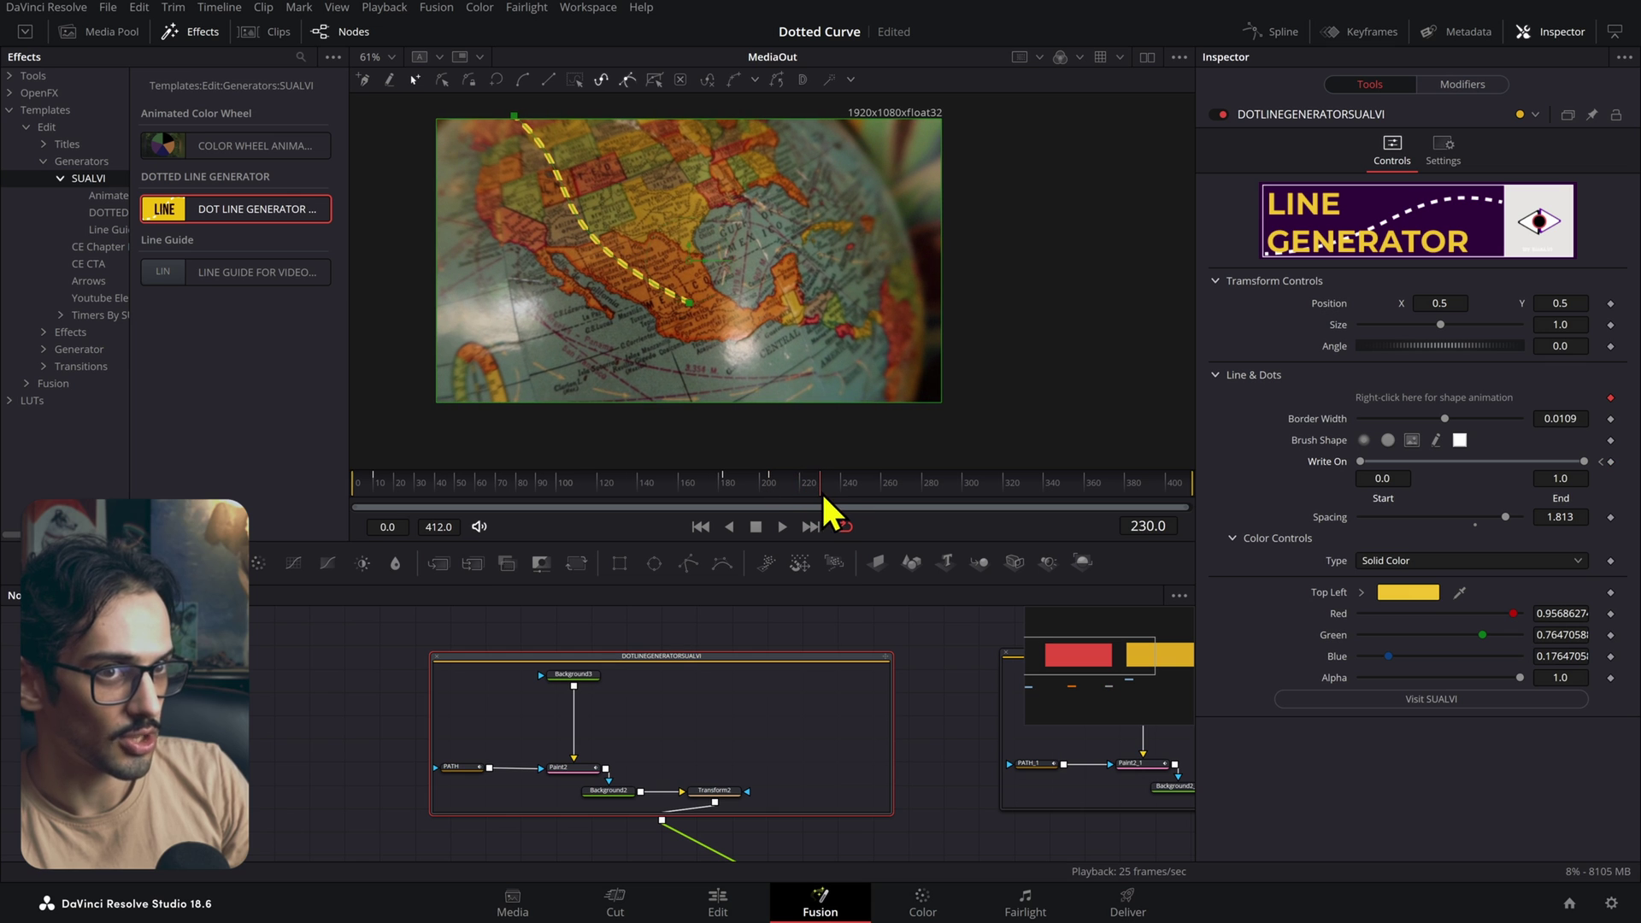
drag(1362, 462, 1425, 461)
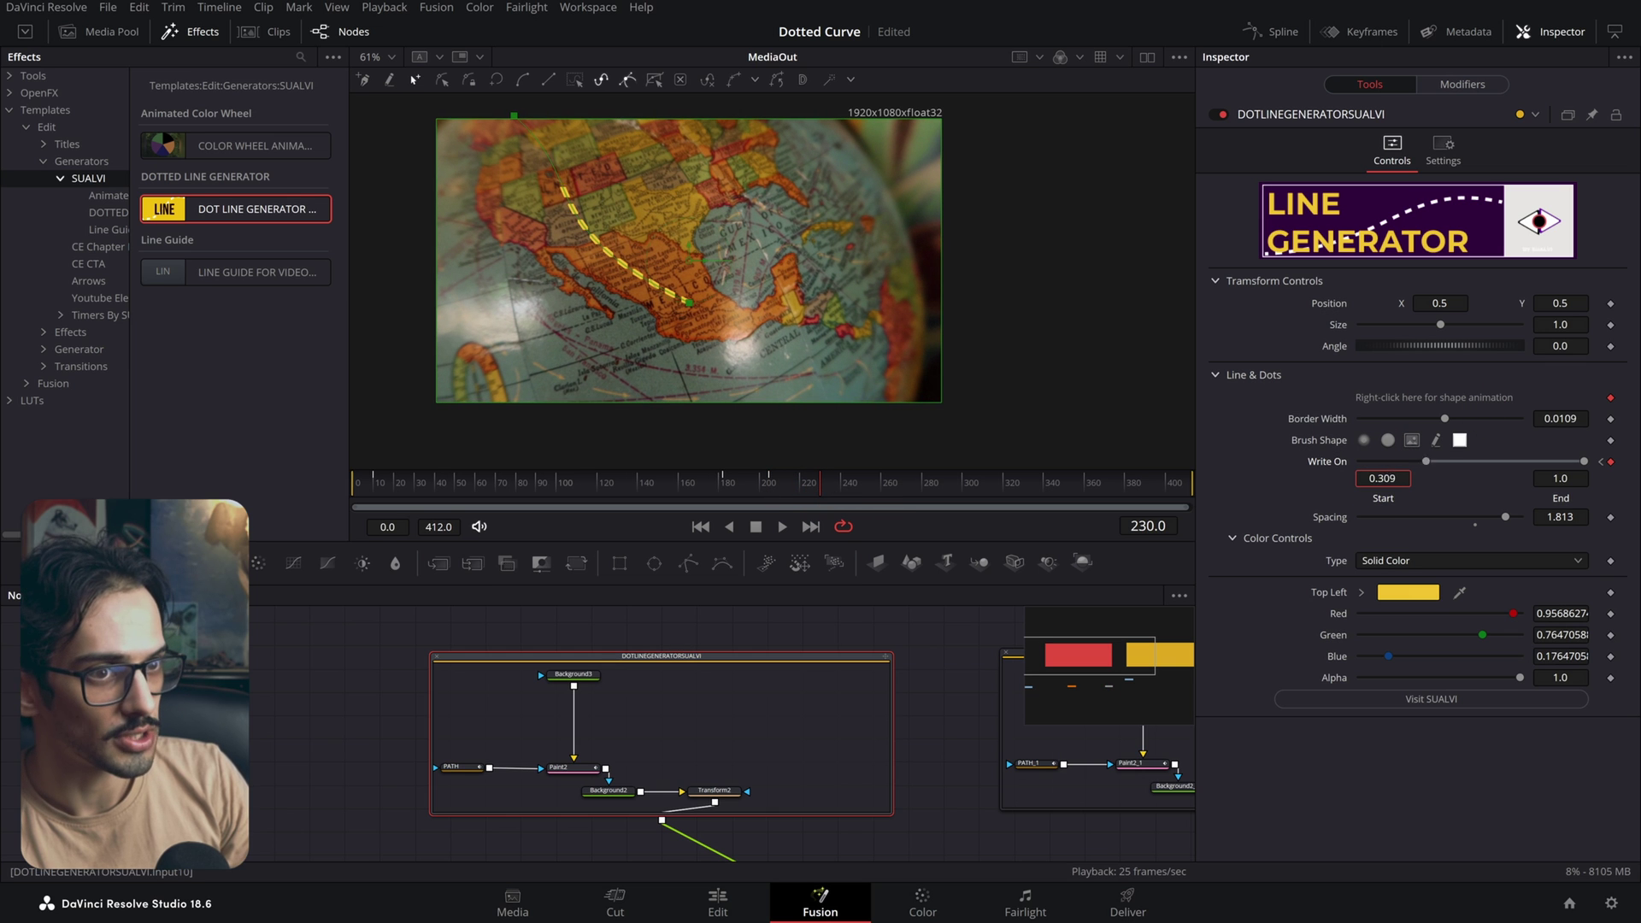
key(Return)
- Play back the Write On animation to check how the line draws across the map
drag(807, 484, 616, 509)
key(space)
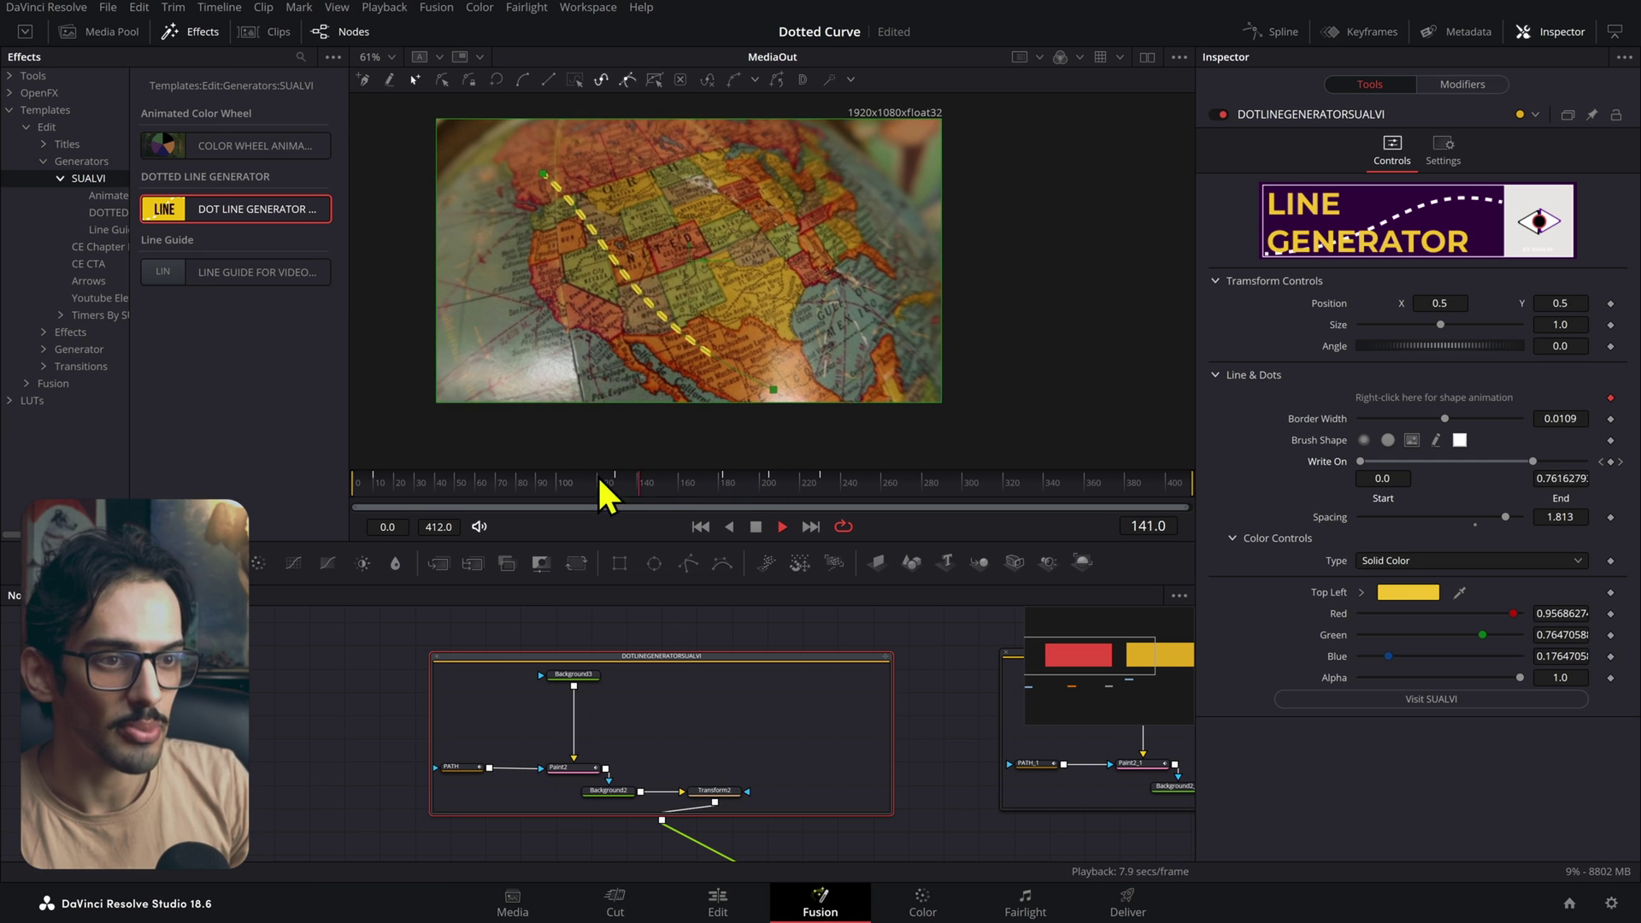
key(space)
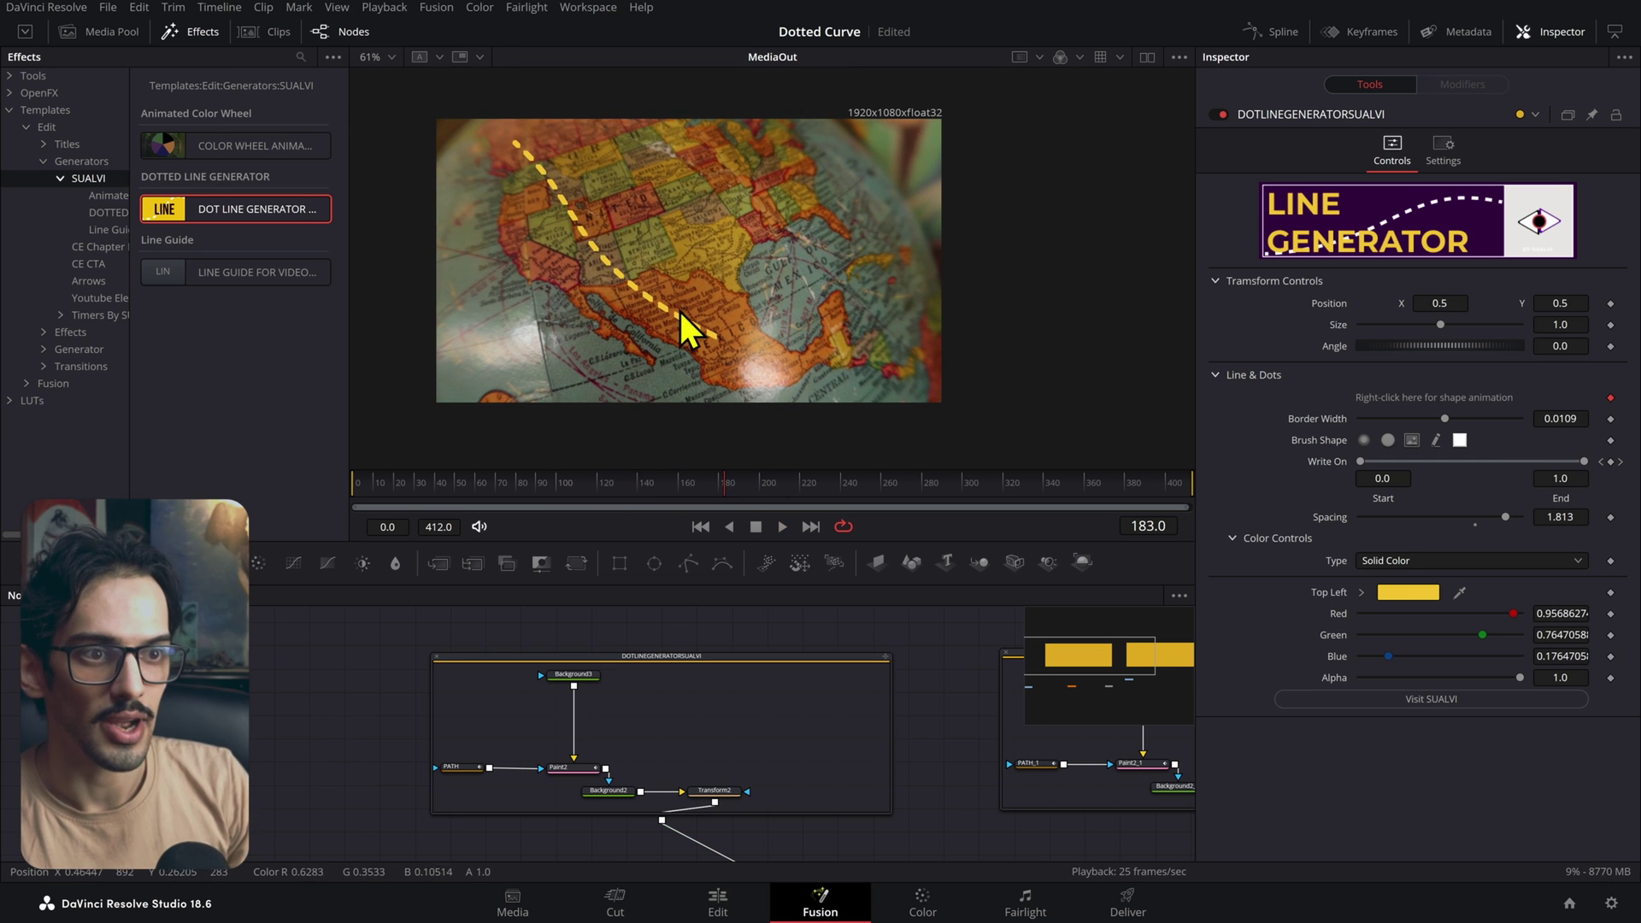
key(space)
key(space)
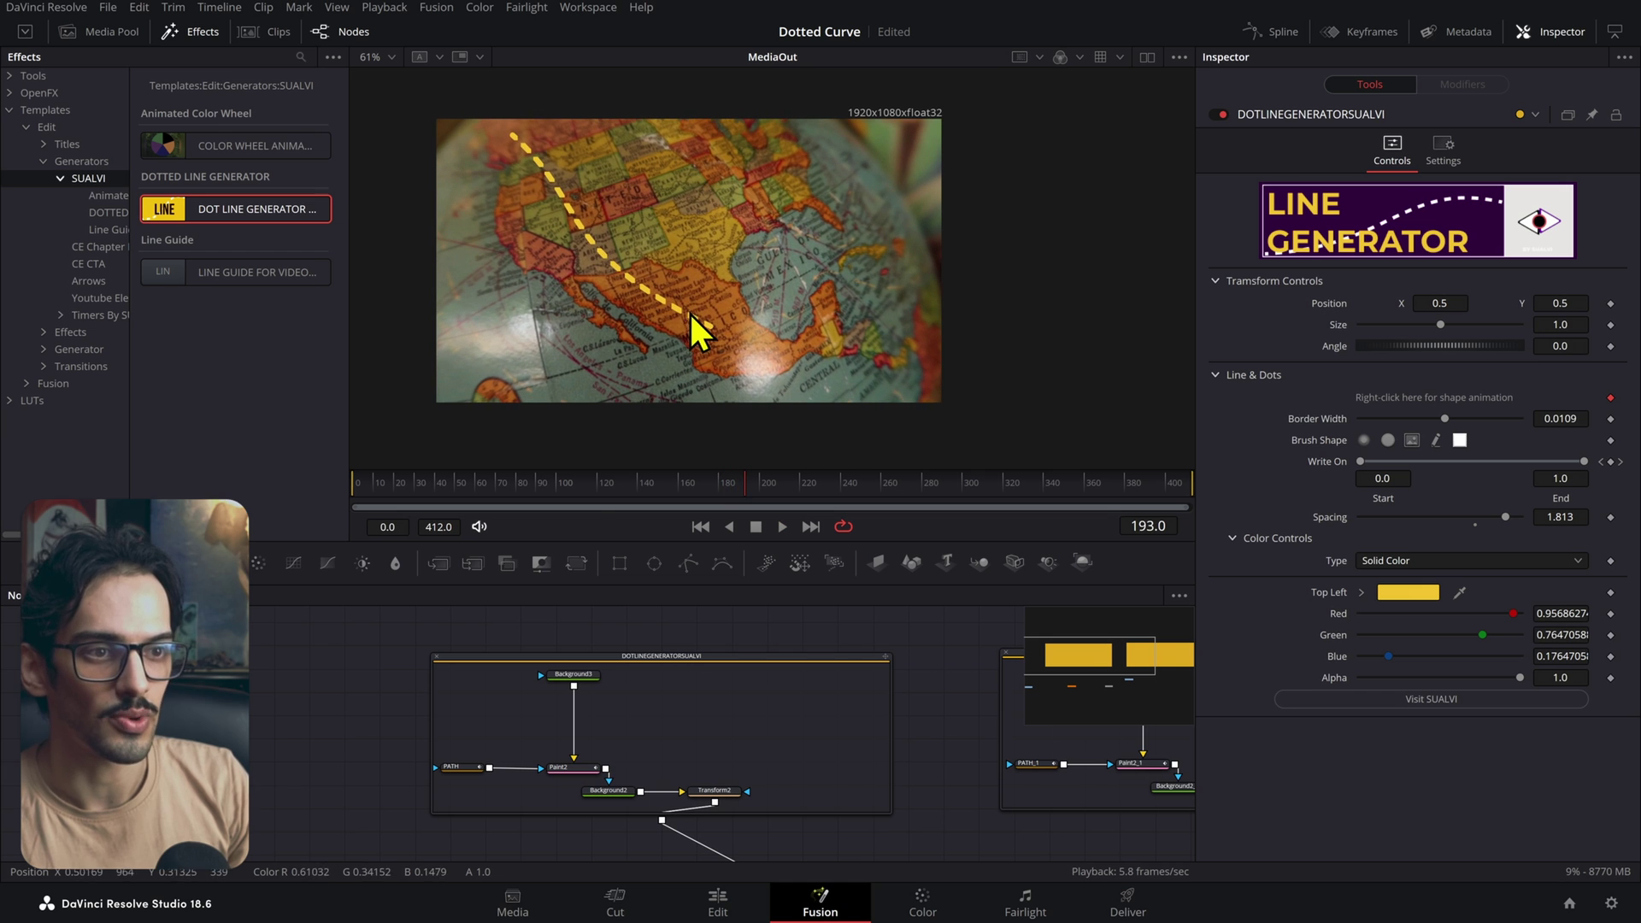
- Add a Drop Shadow node and insert it between the line generator group's output and Merge1
drag(653, 754, 515, 664)
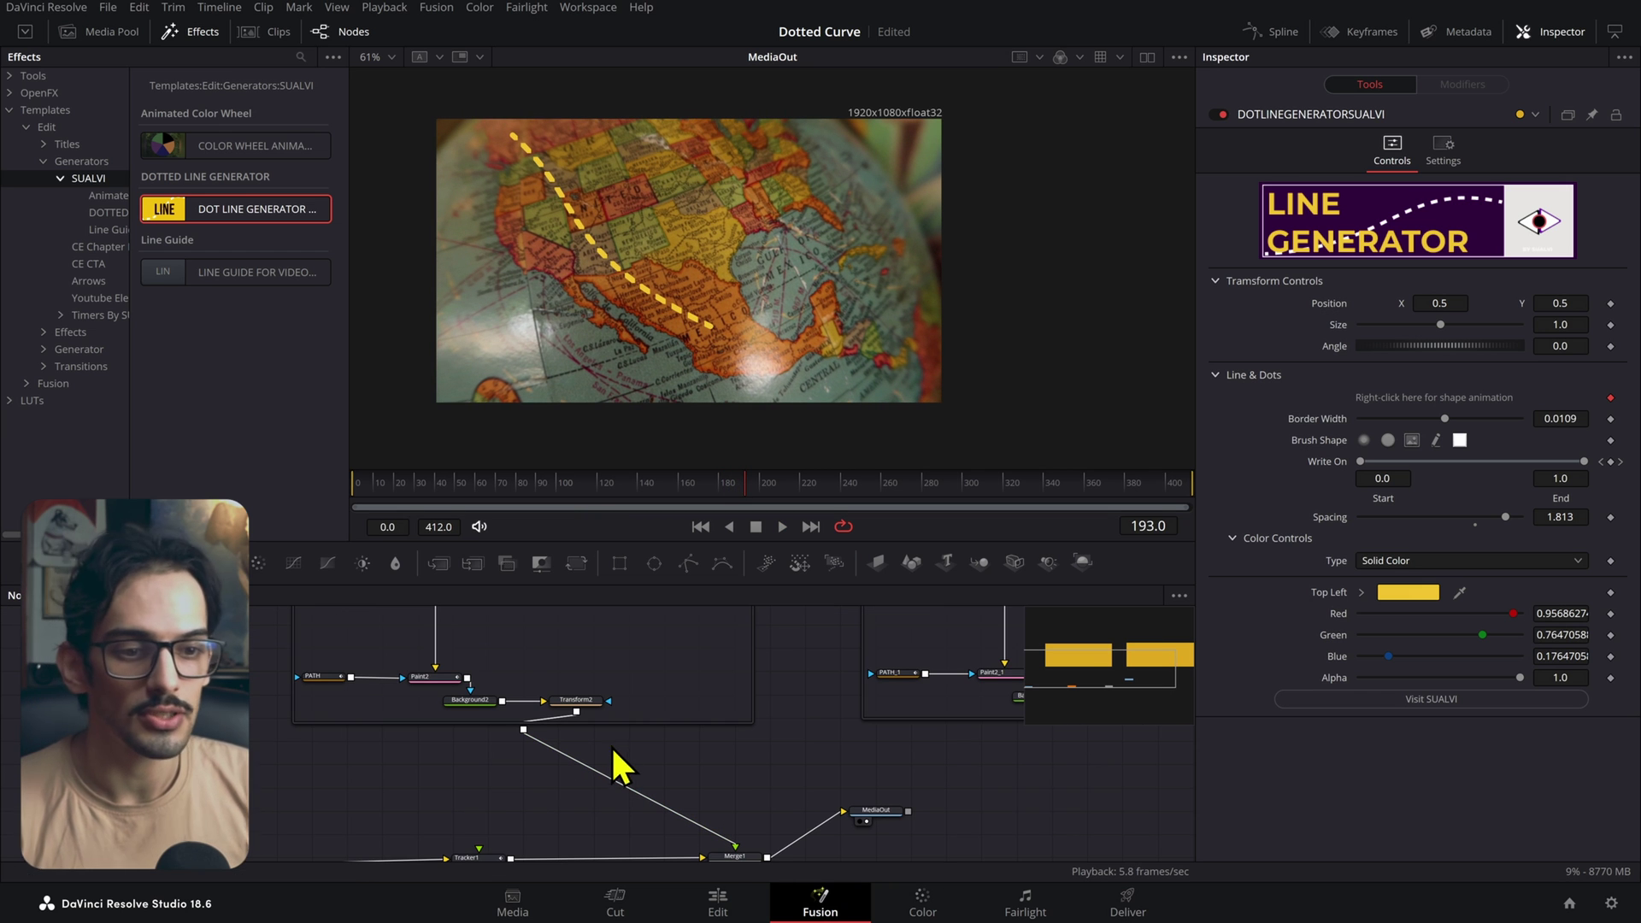
key(shift+space)
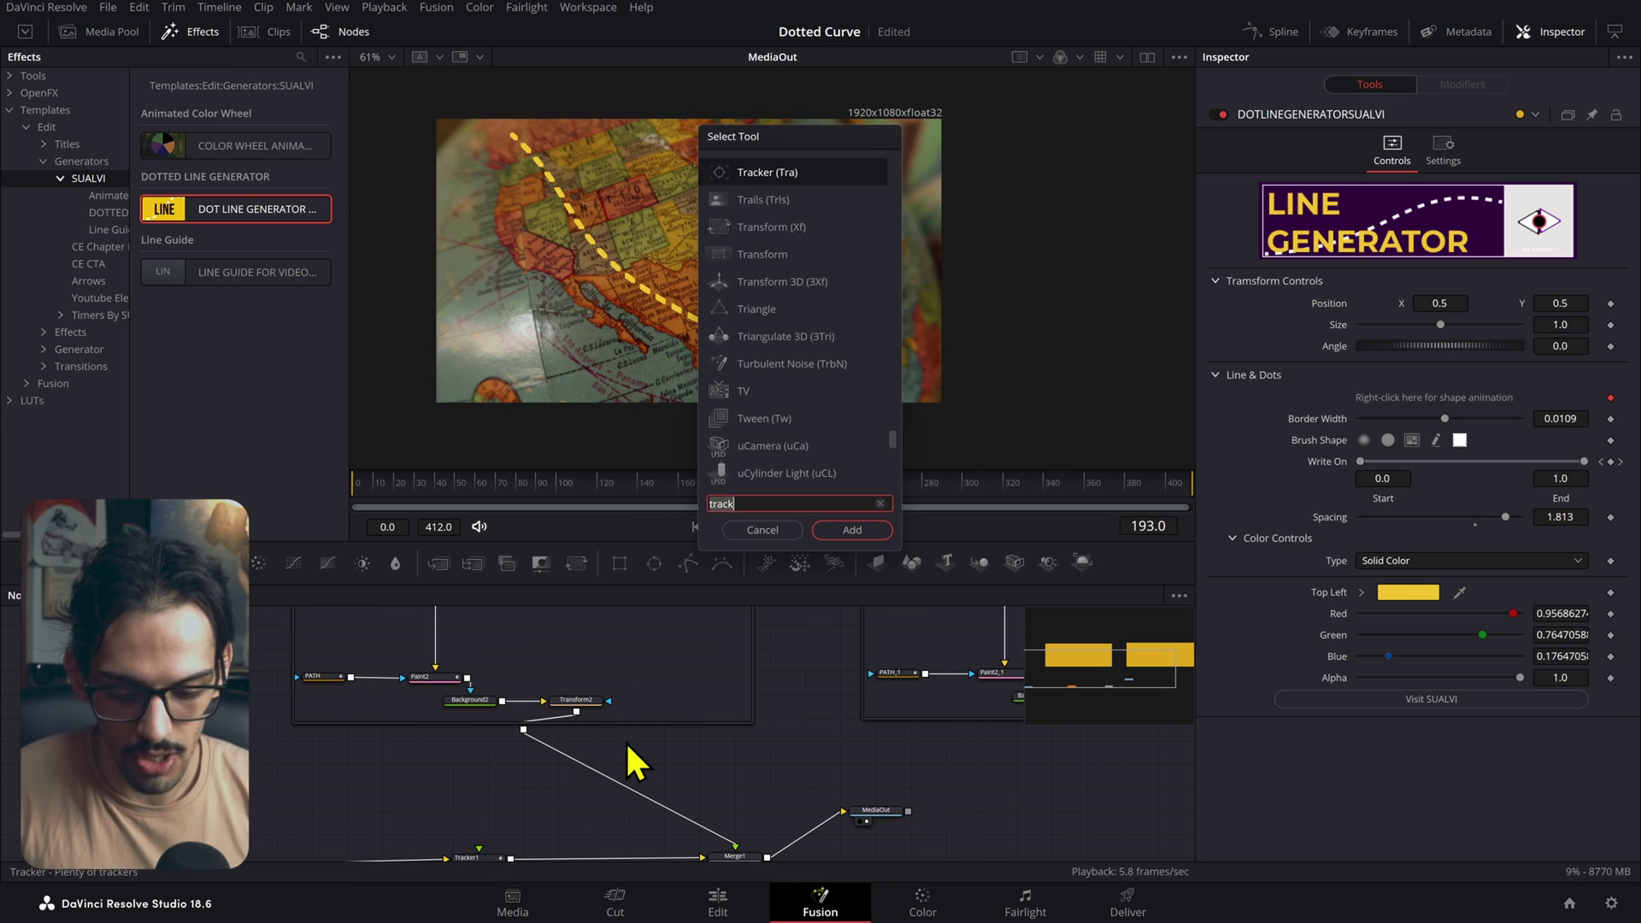
text(under)
key(Return)
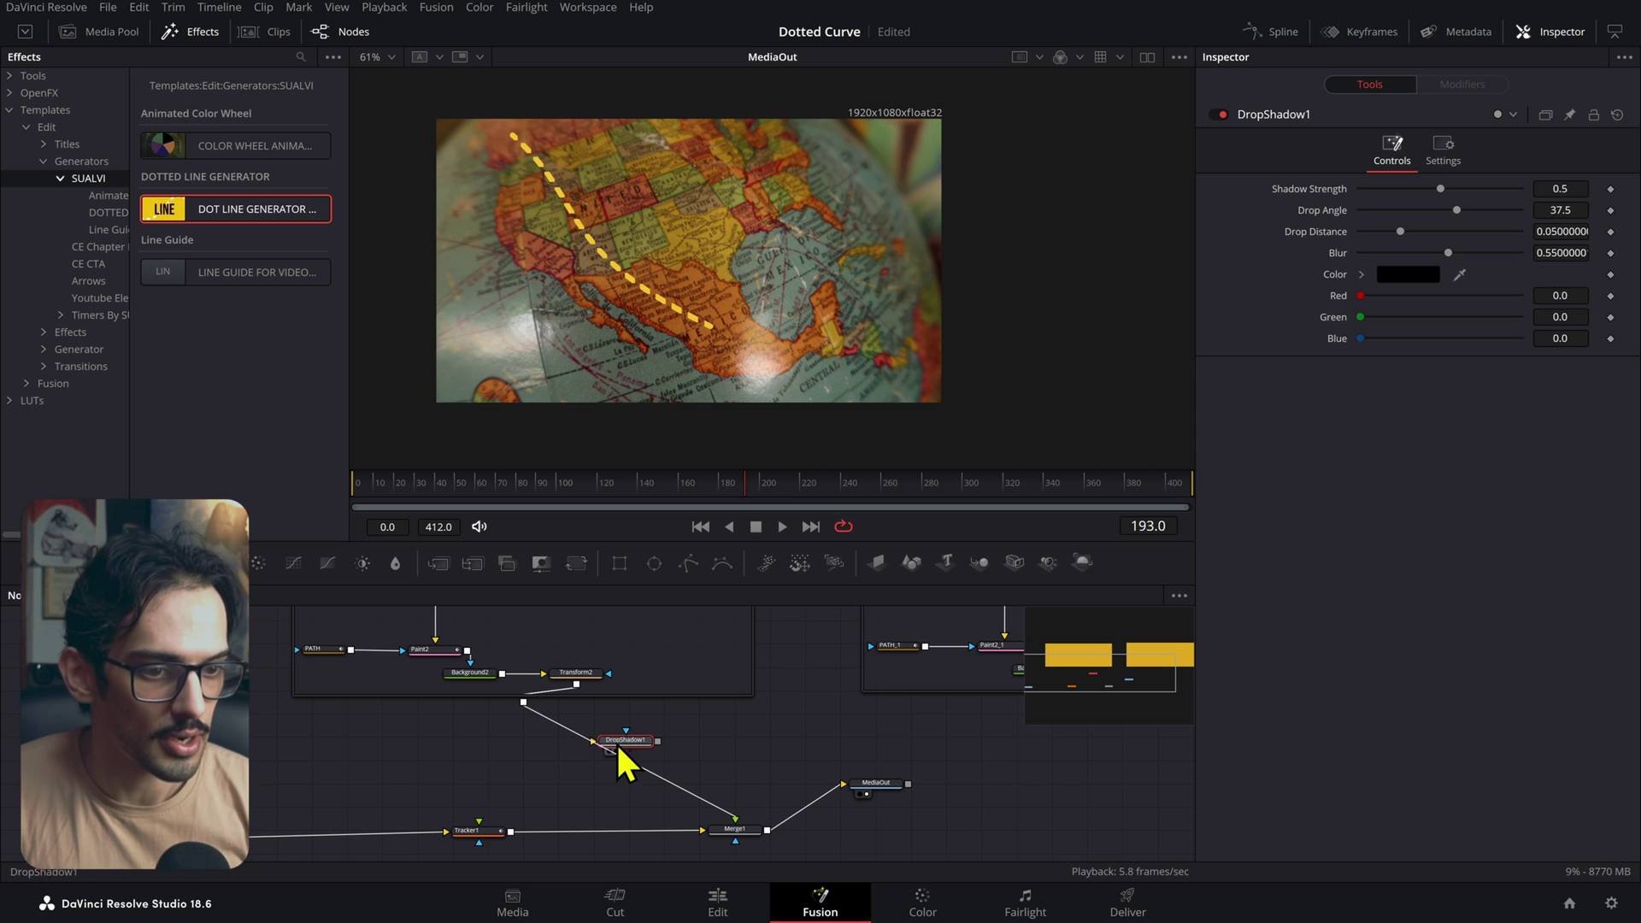
drag(621, 740, 605, 749)
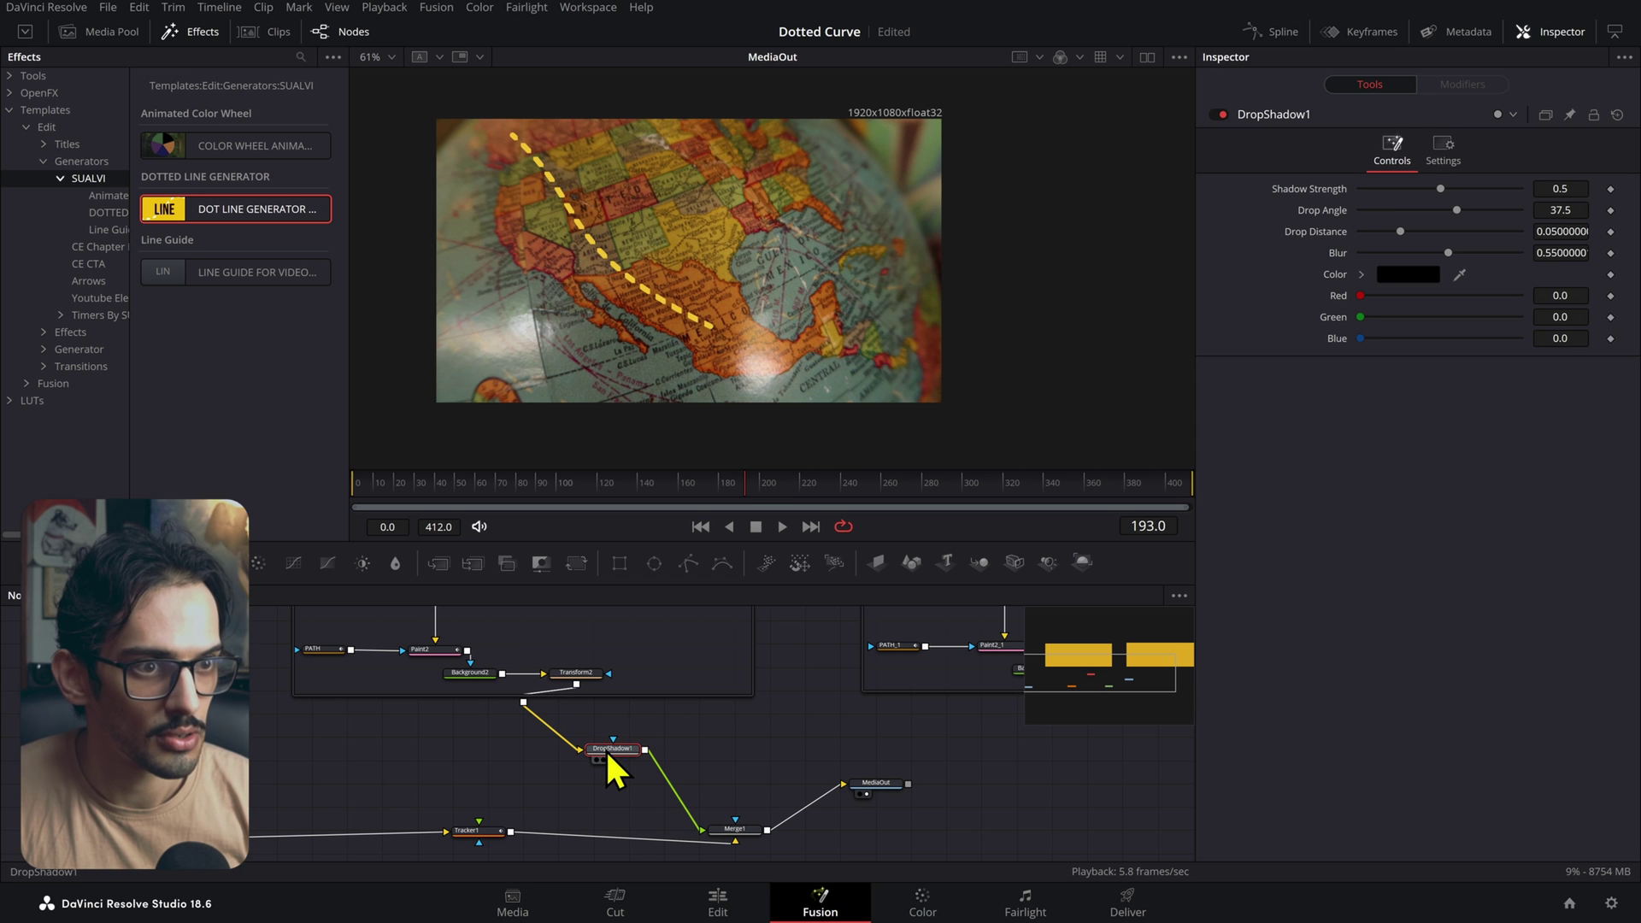
- Set the drop shadow's distance to 0.0404, blur to 0.339 and angle to 74.5
drag(1551, 232, 1538, 232)
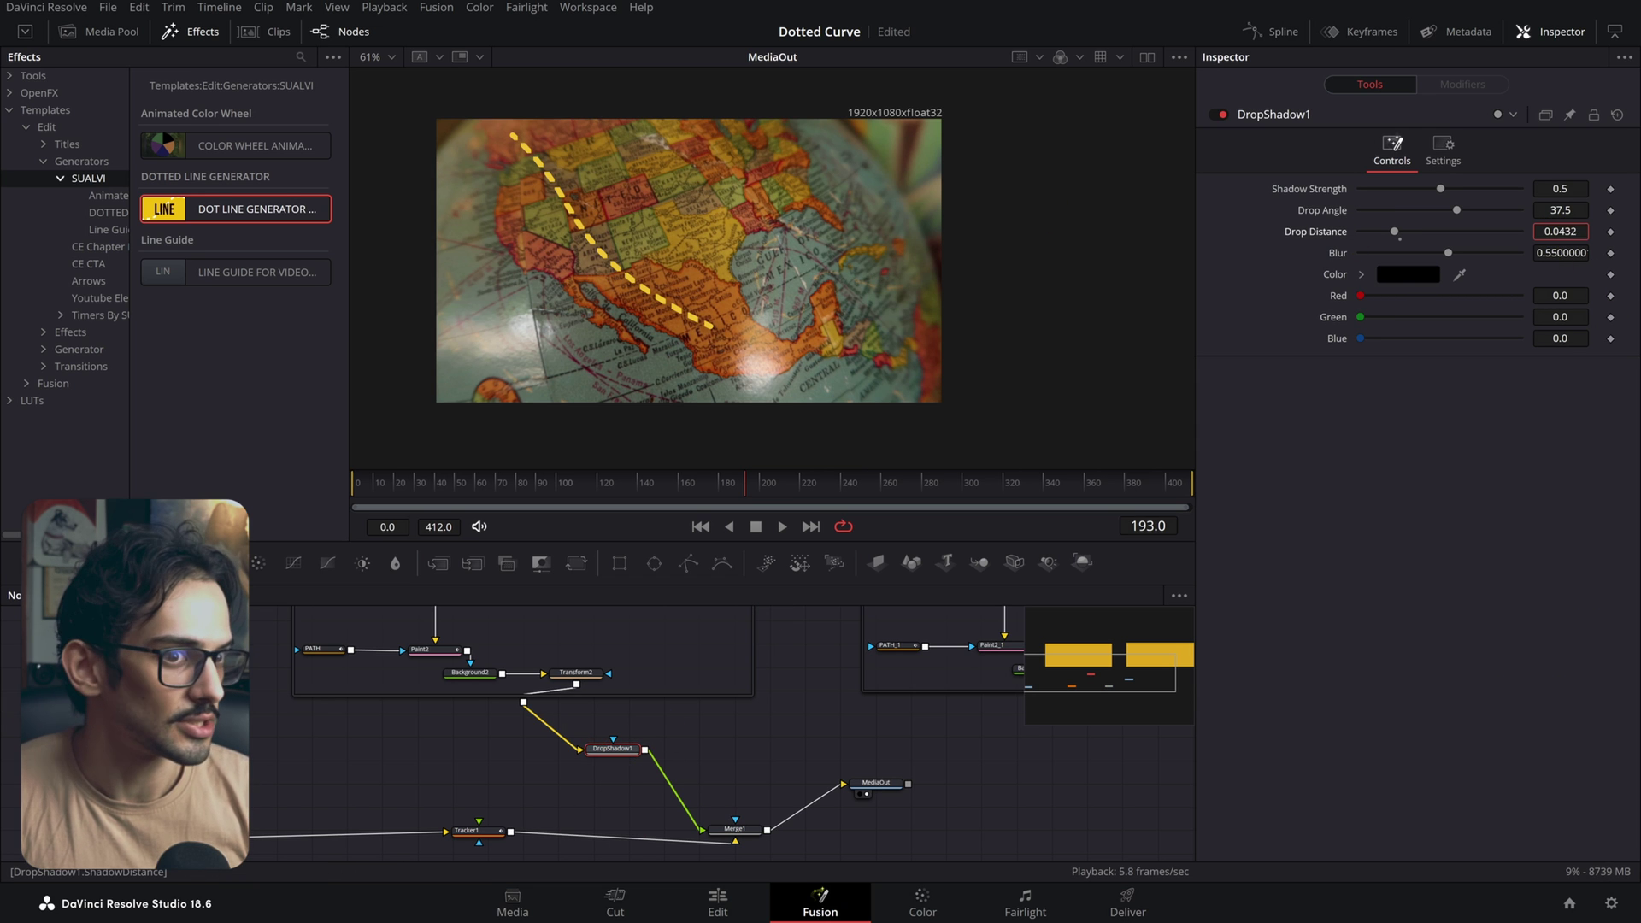
click(1561, 252)
text(0.323)
key(Return)
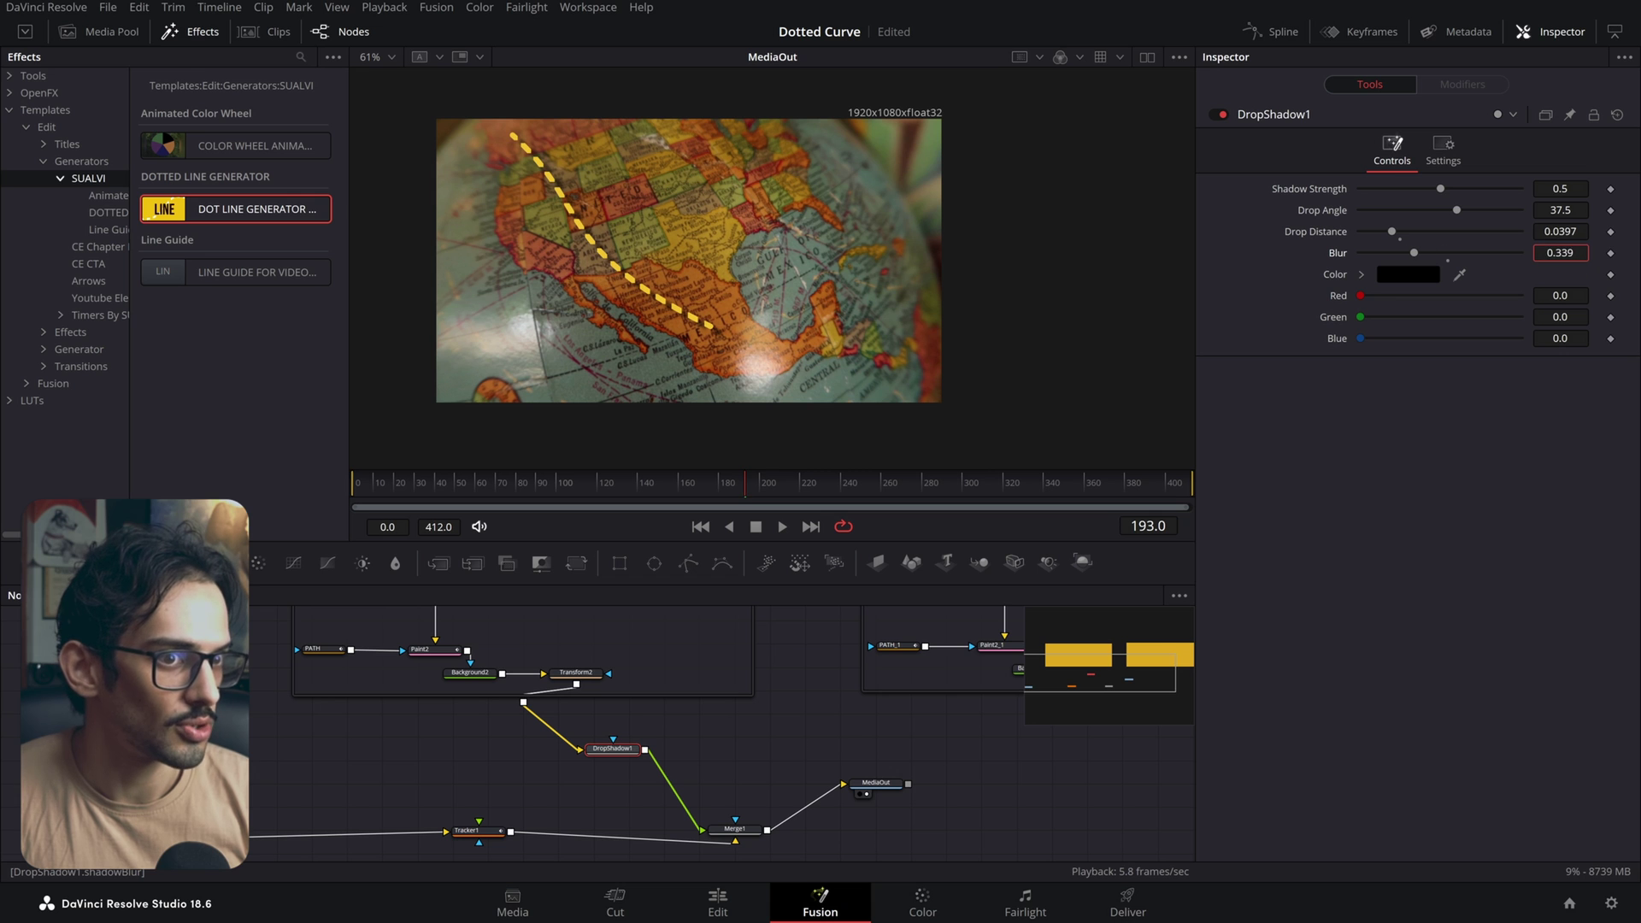
drag(1553, 232, 1561, 232)
drag(1555, 211, 1588, 210)
scroll(1560, 210, up, 1)
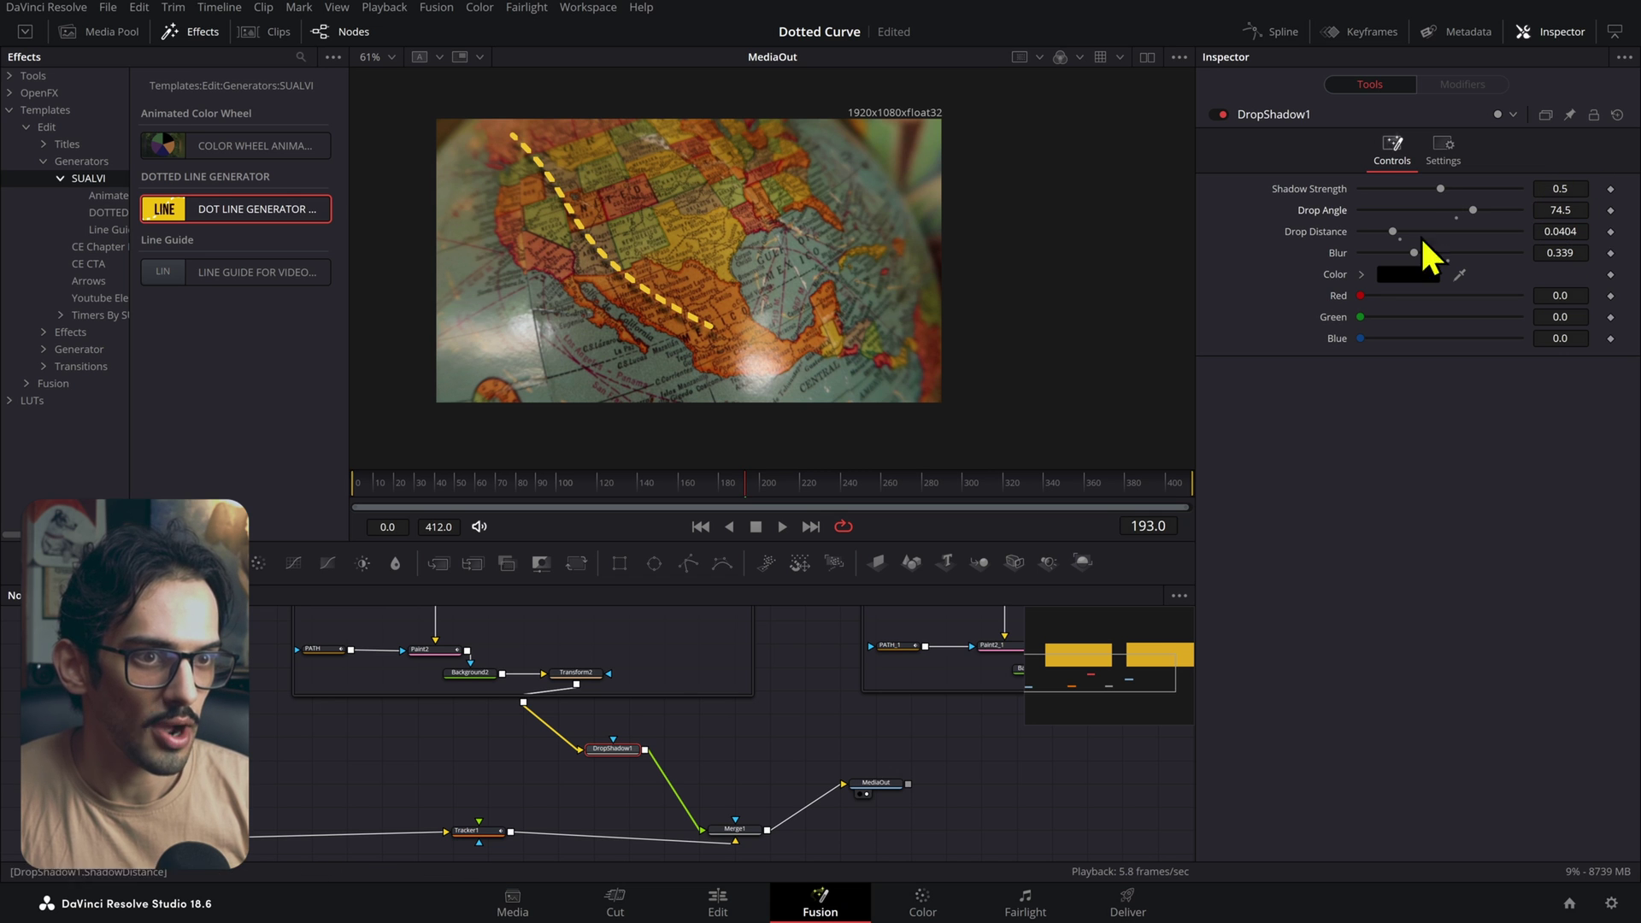
scroll(675, 321, up, 2)
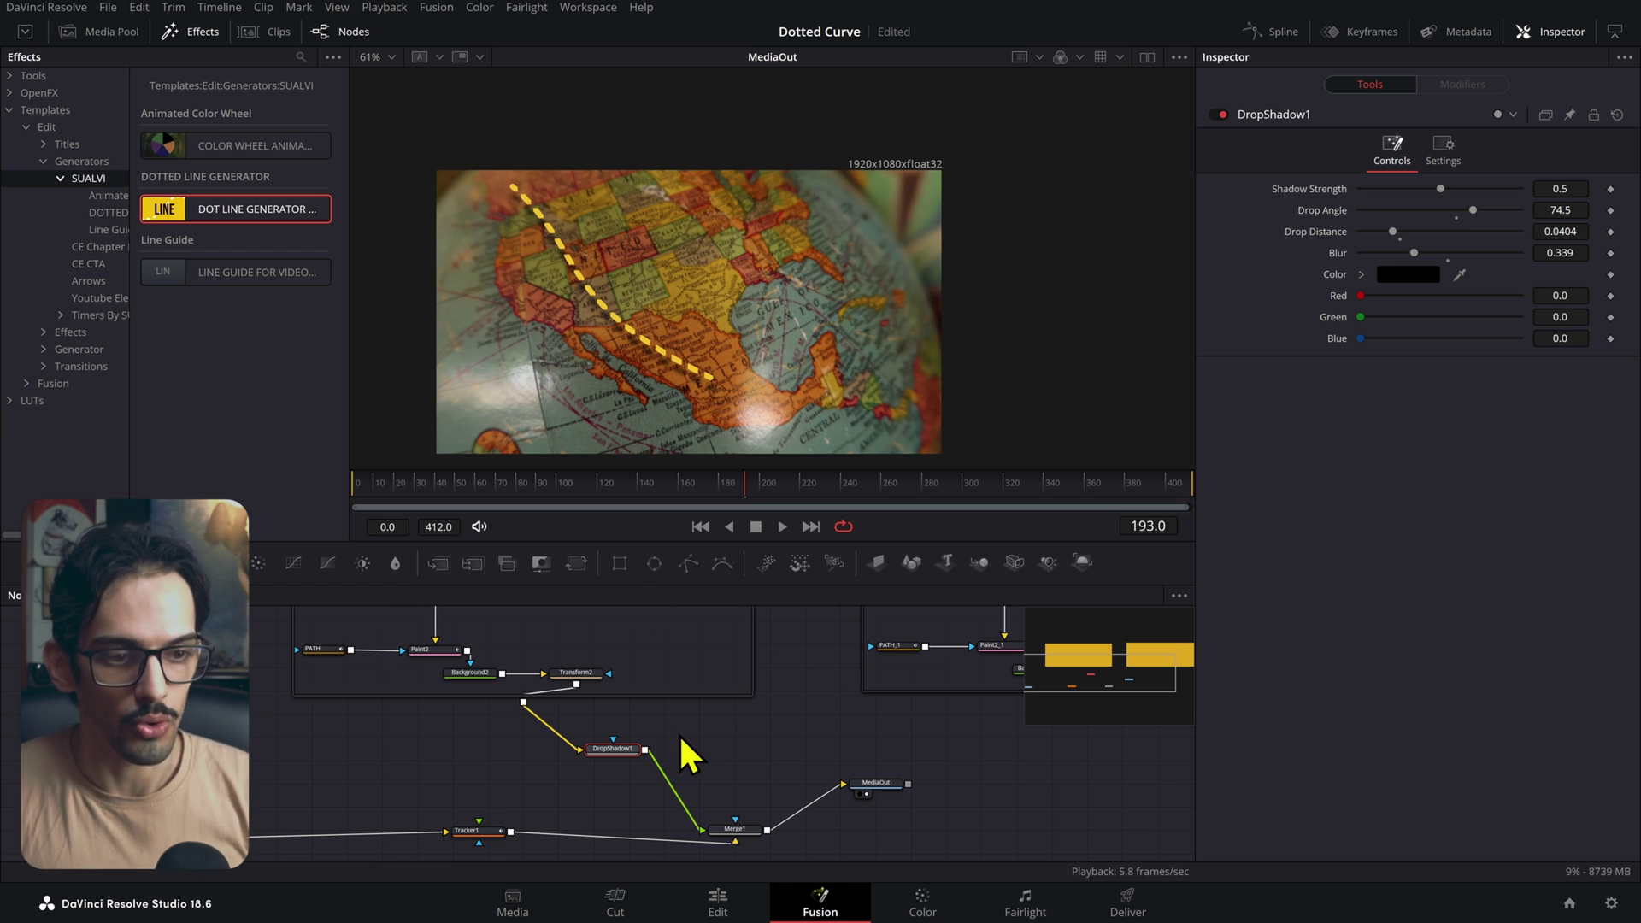
- Play the composition from the first frame to review the shadowed line drawing on
click(729, 726)
key(space)
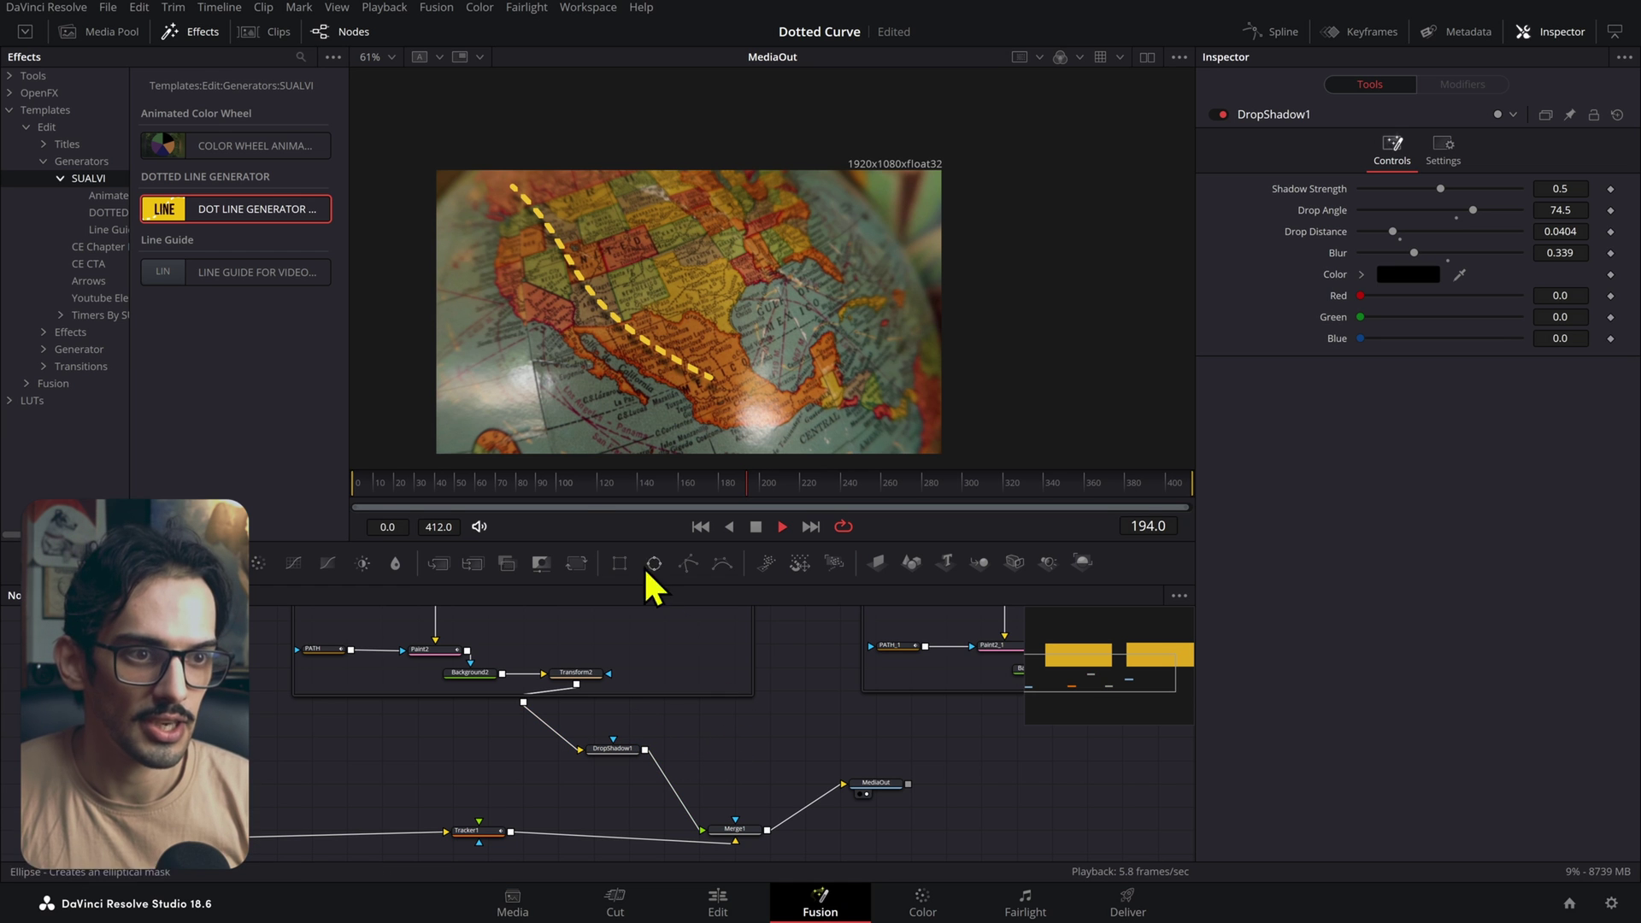
drag(556, 490, 353, 491)
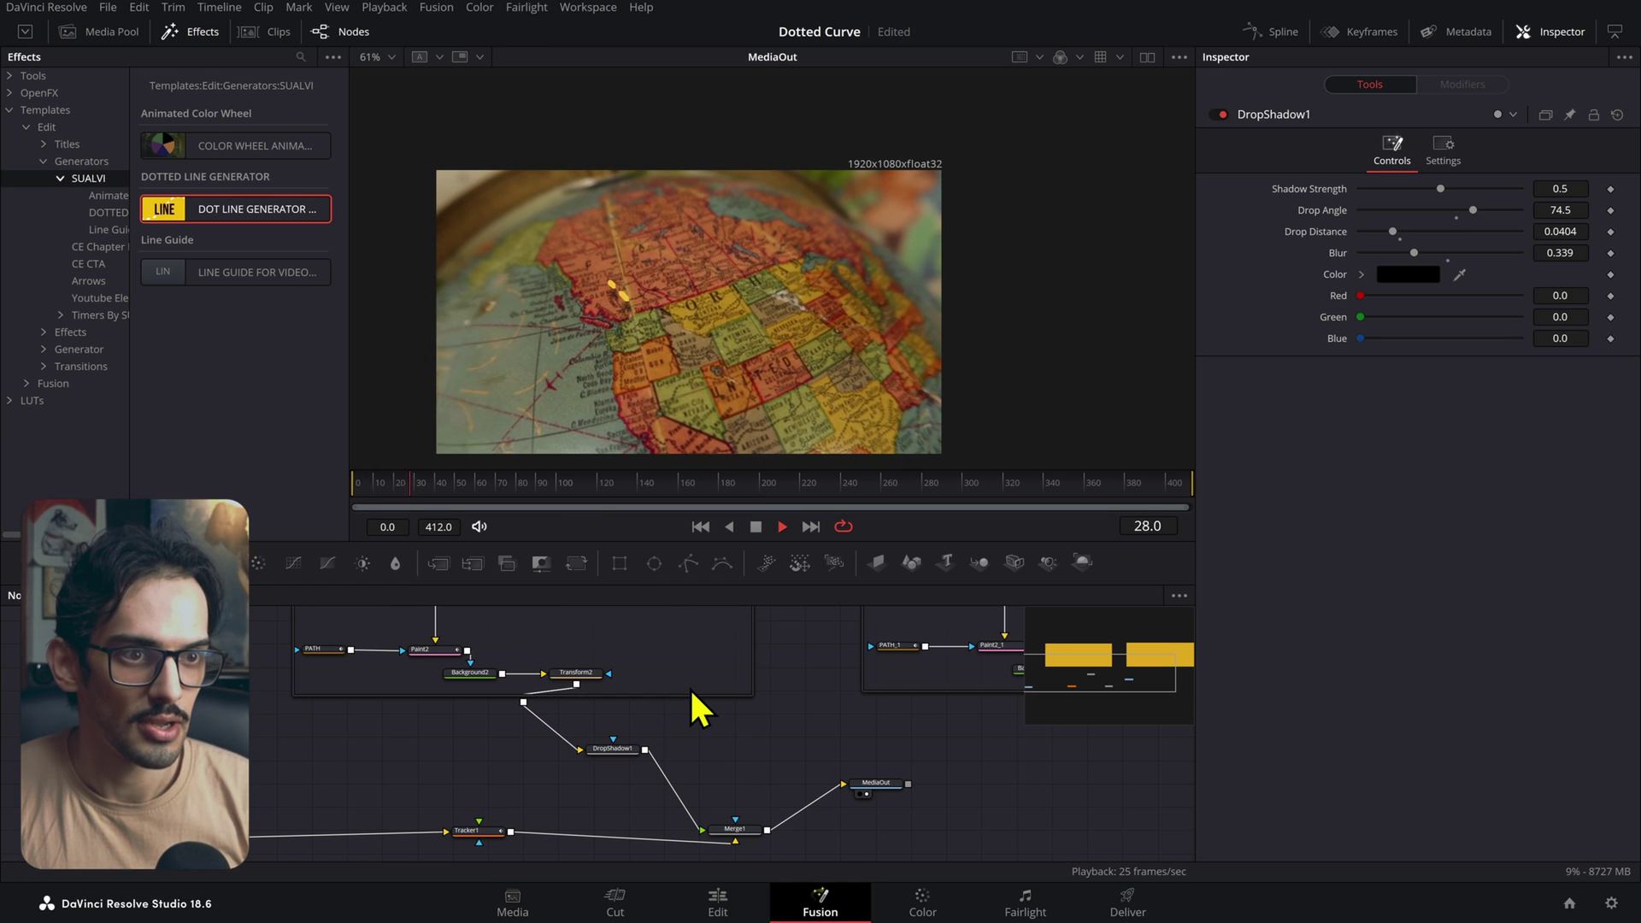
key(space)
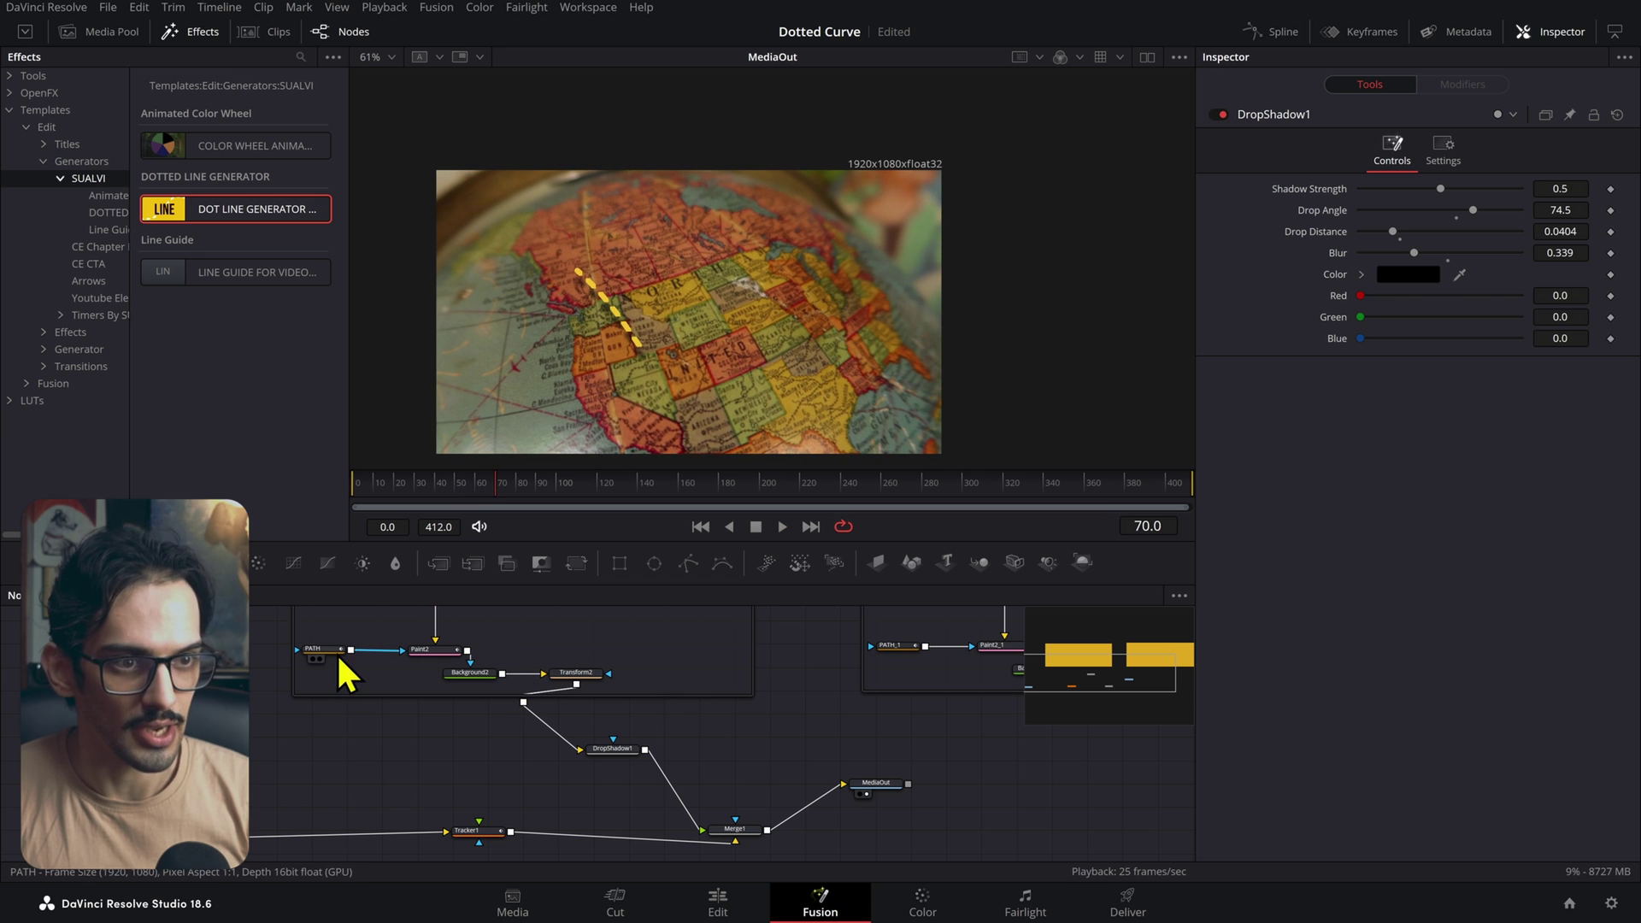
- Bend the PATH polyline into a wider curve with Point 0's handle at frame 70, and play back the reshaped line
click(329, 650)
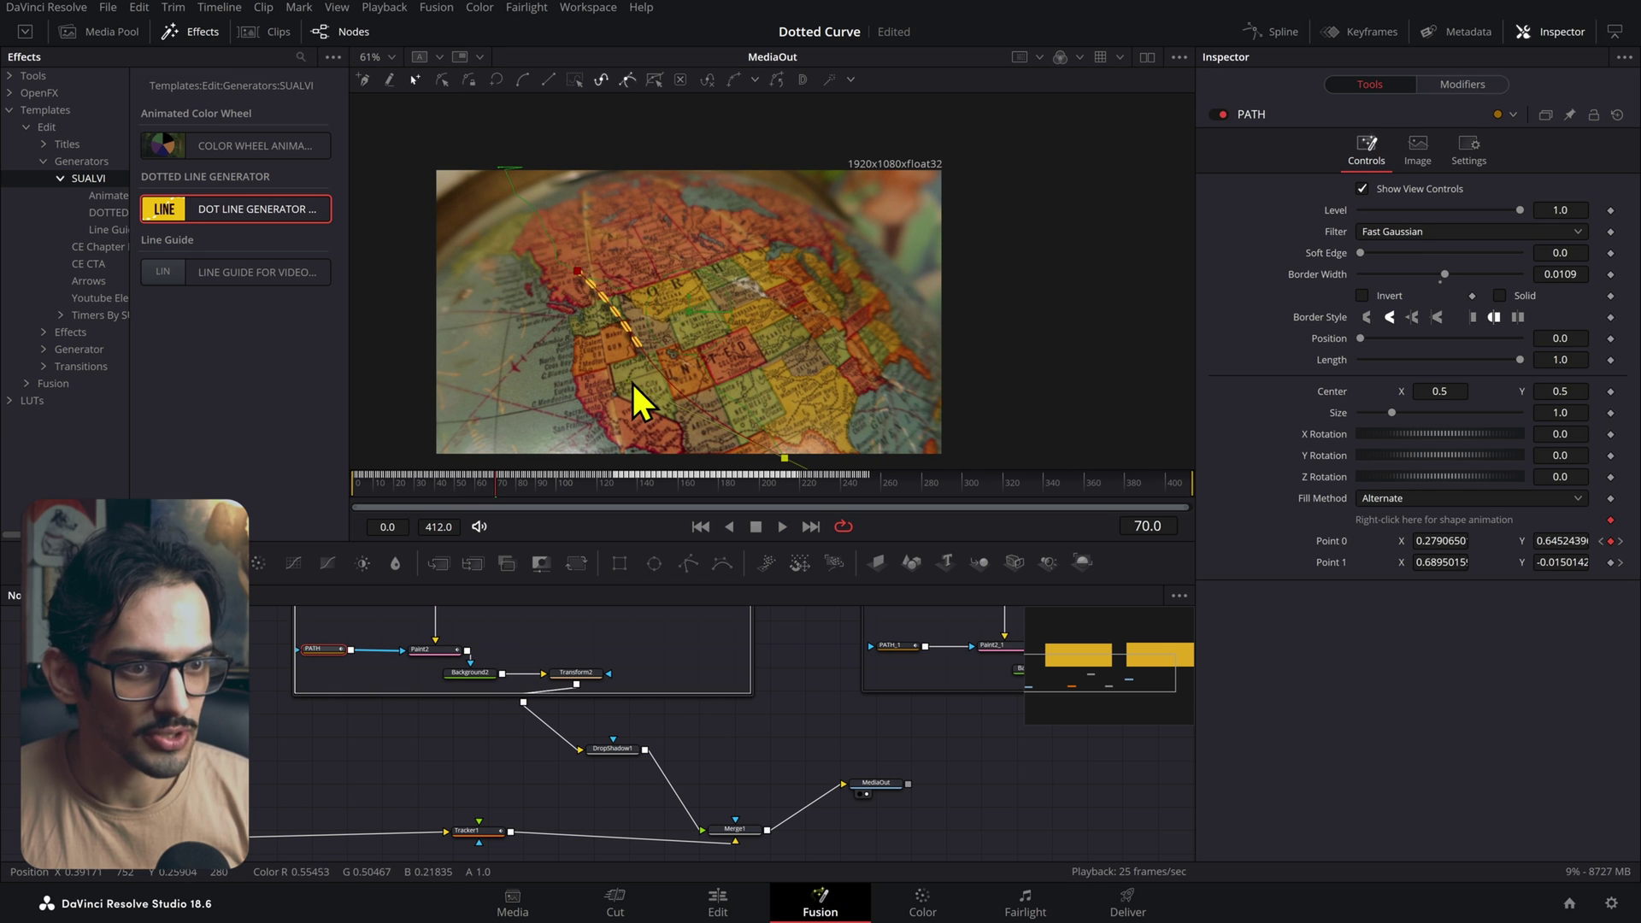
drag(635, 377, 742, 294)
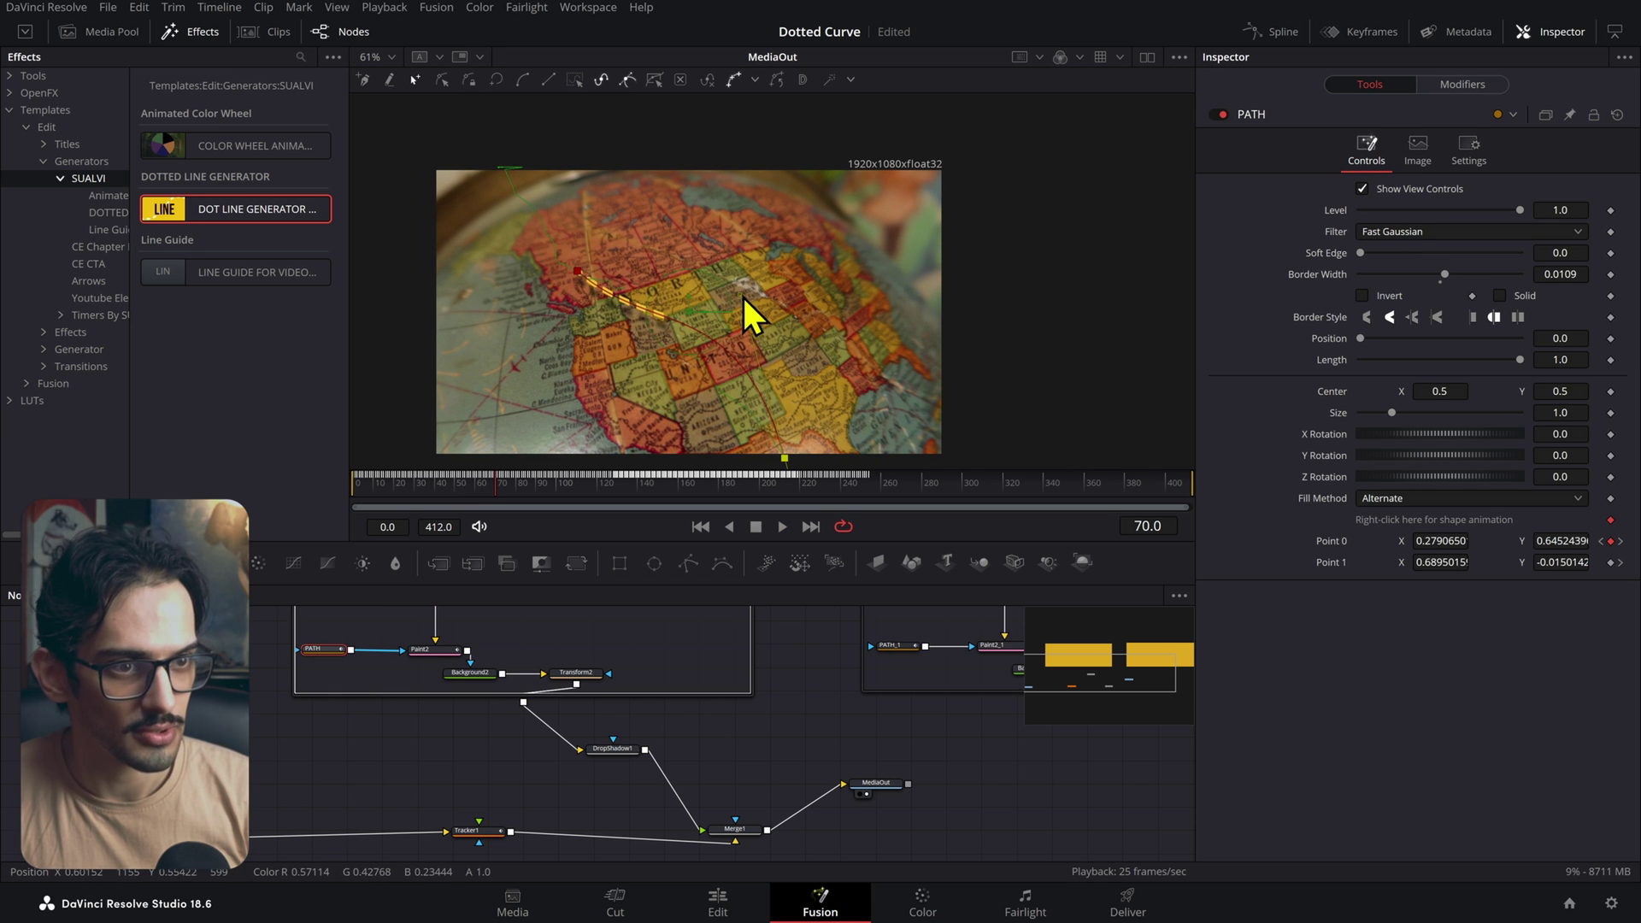
key(space)
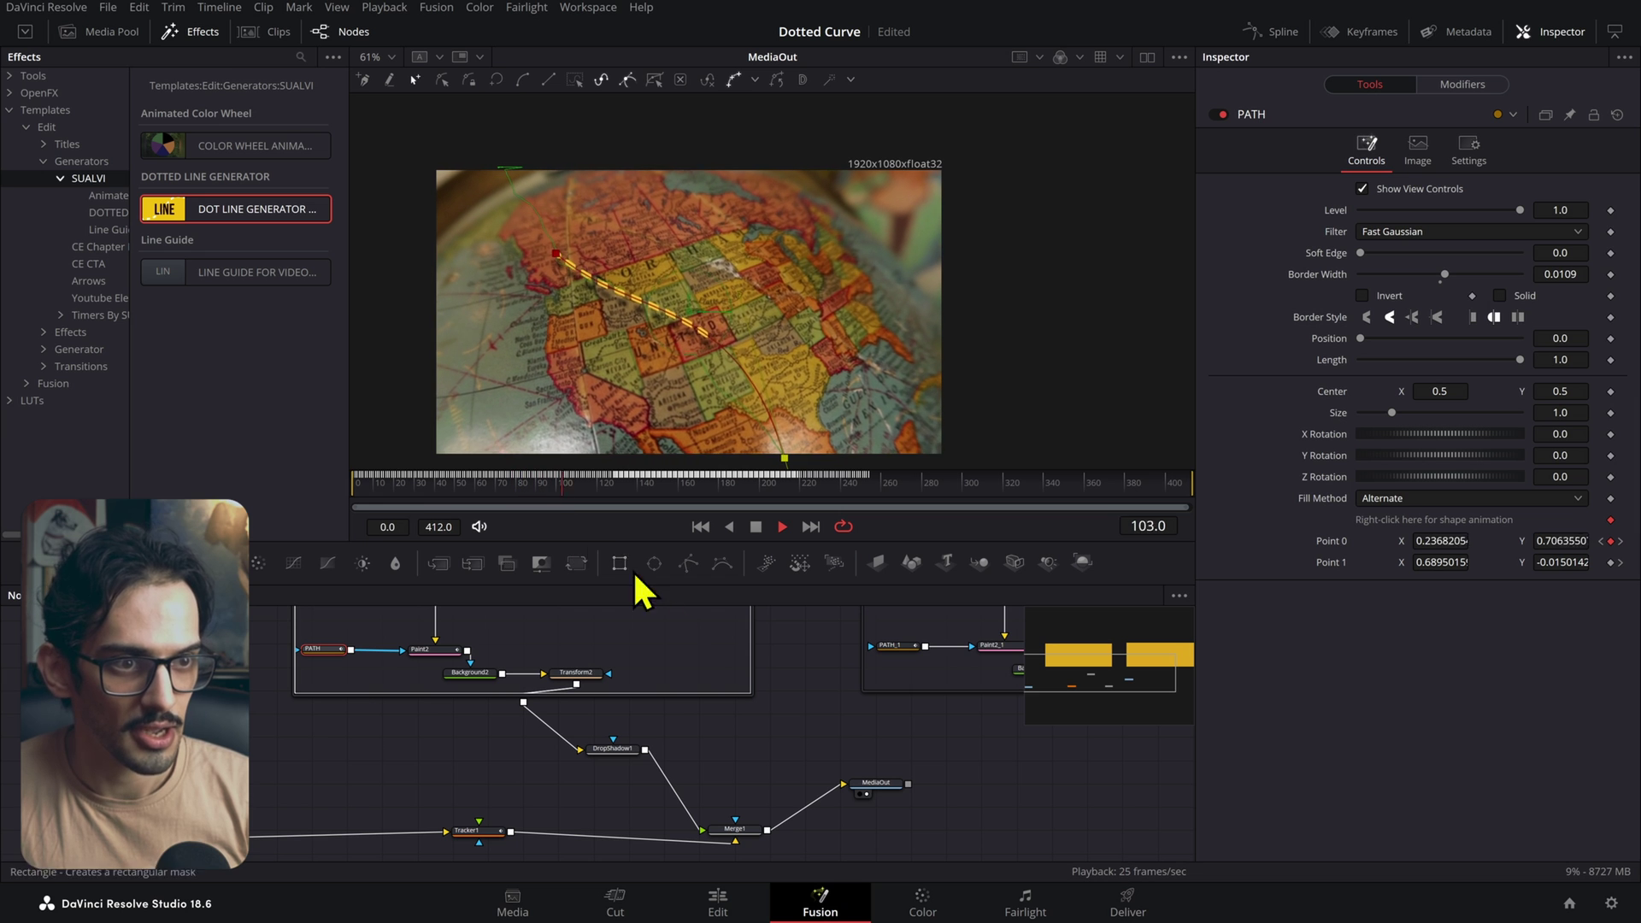
click(827, 692)
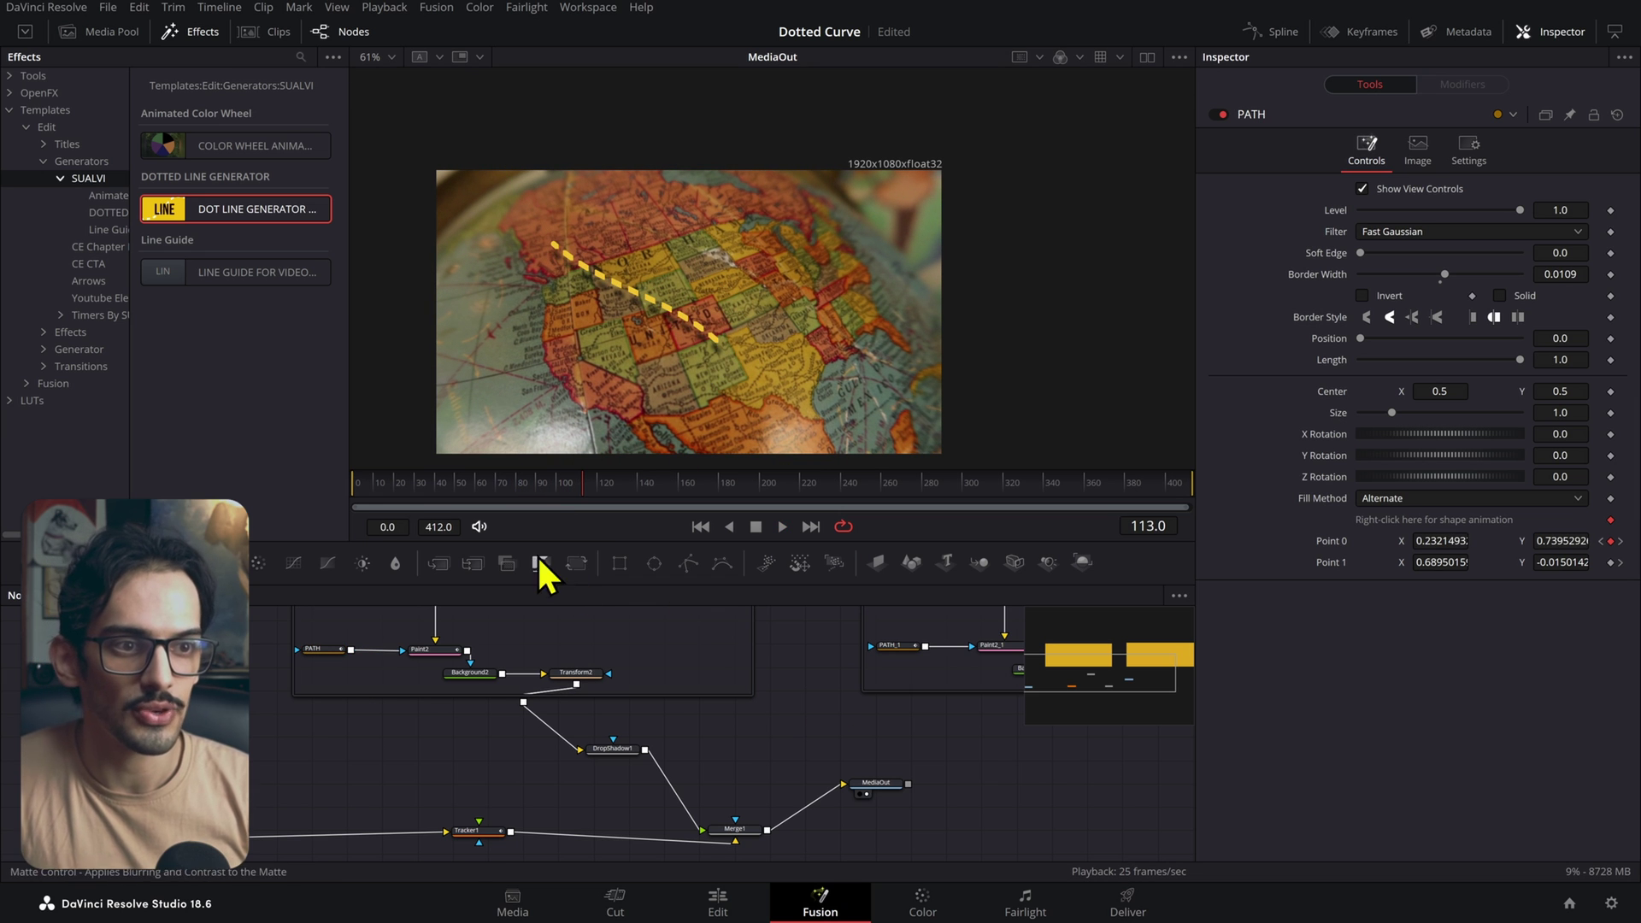
key(space)
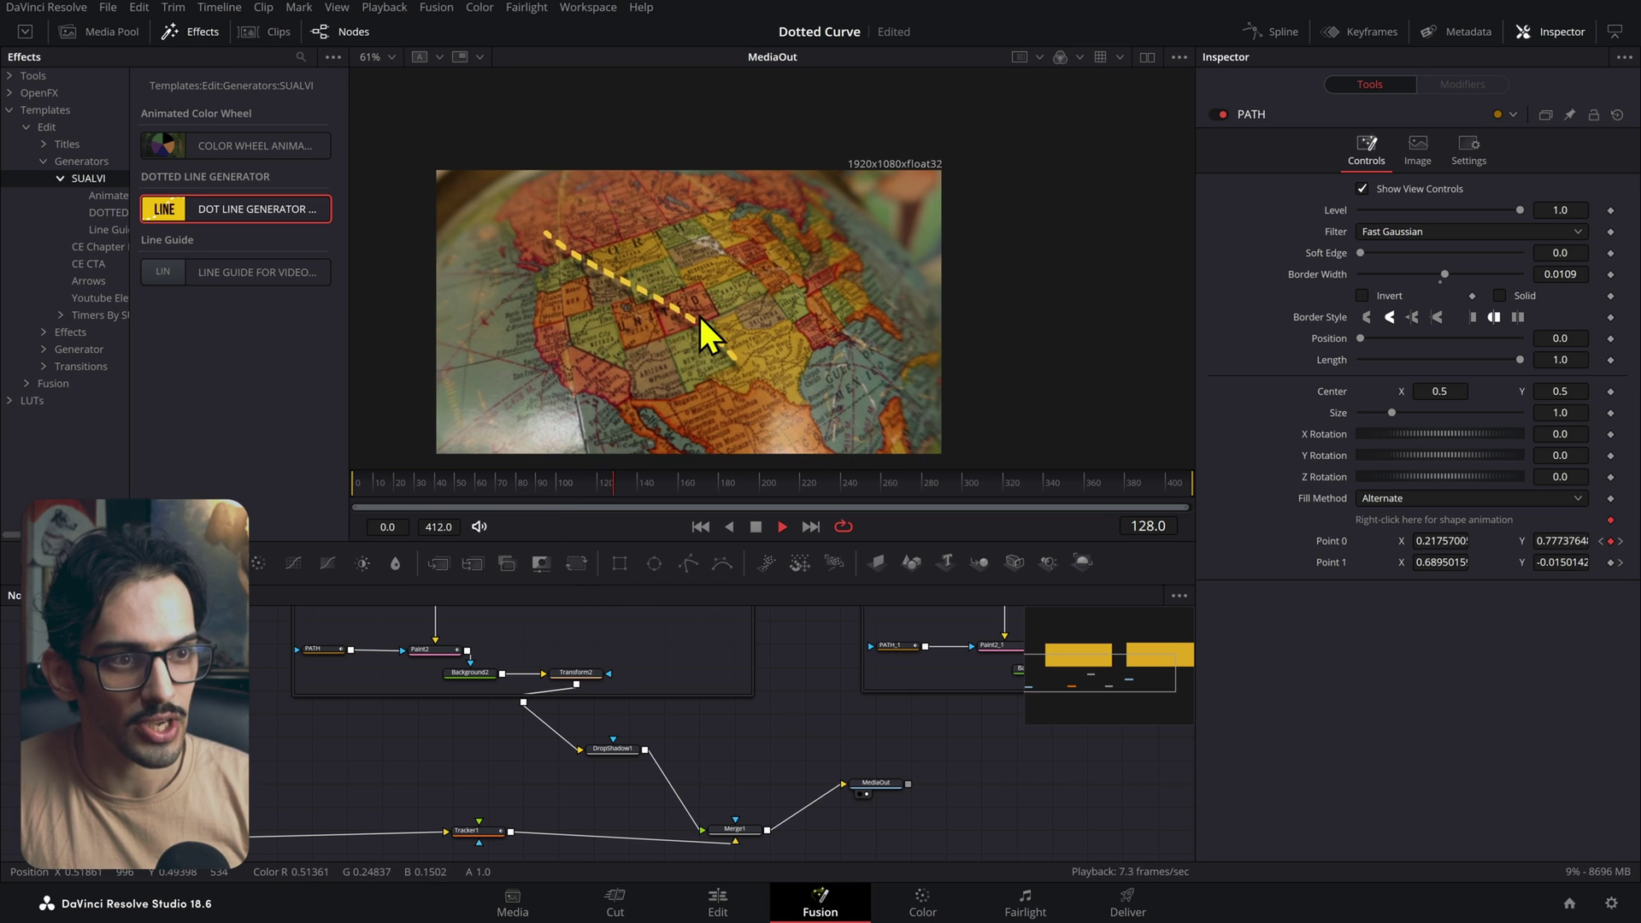
key(space)
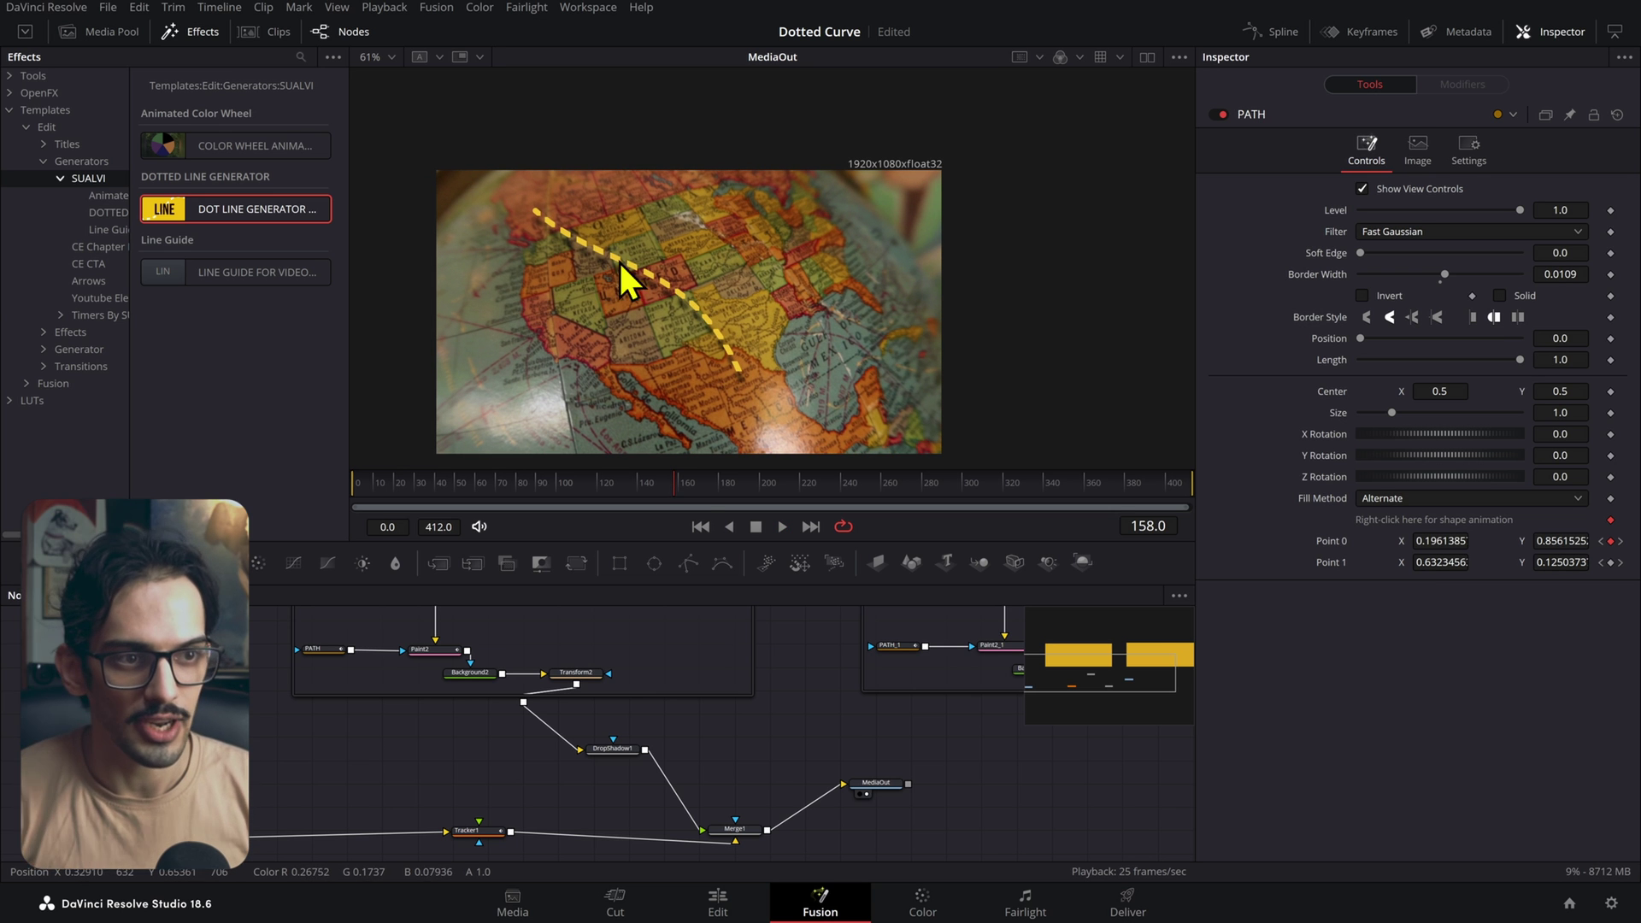
key(space)
key(space)
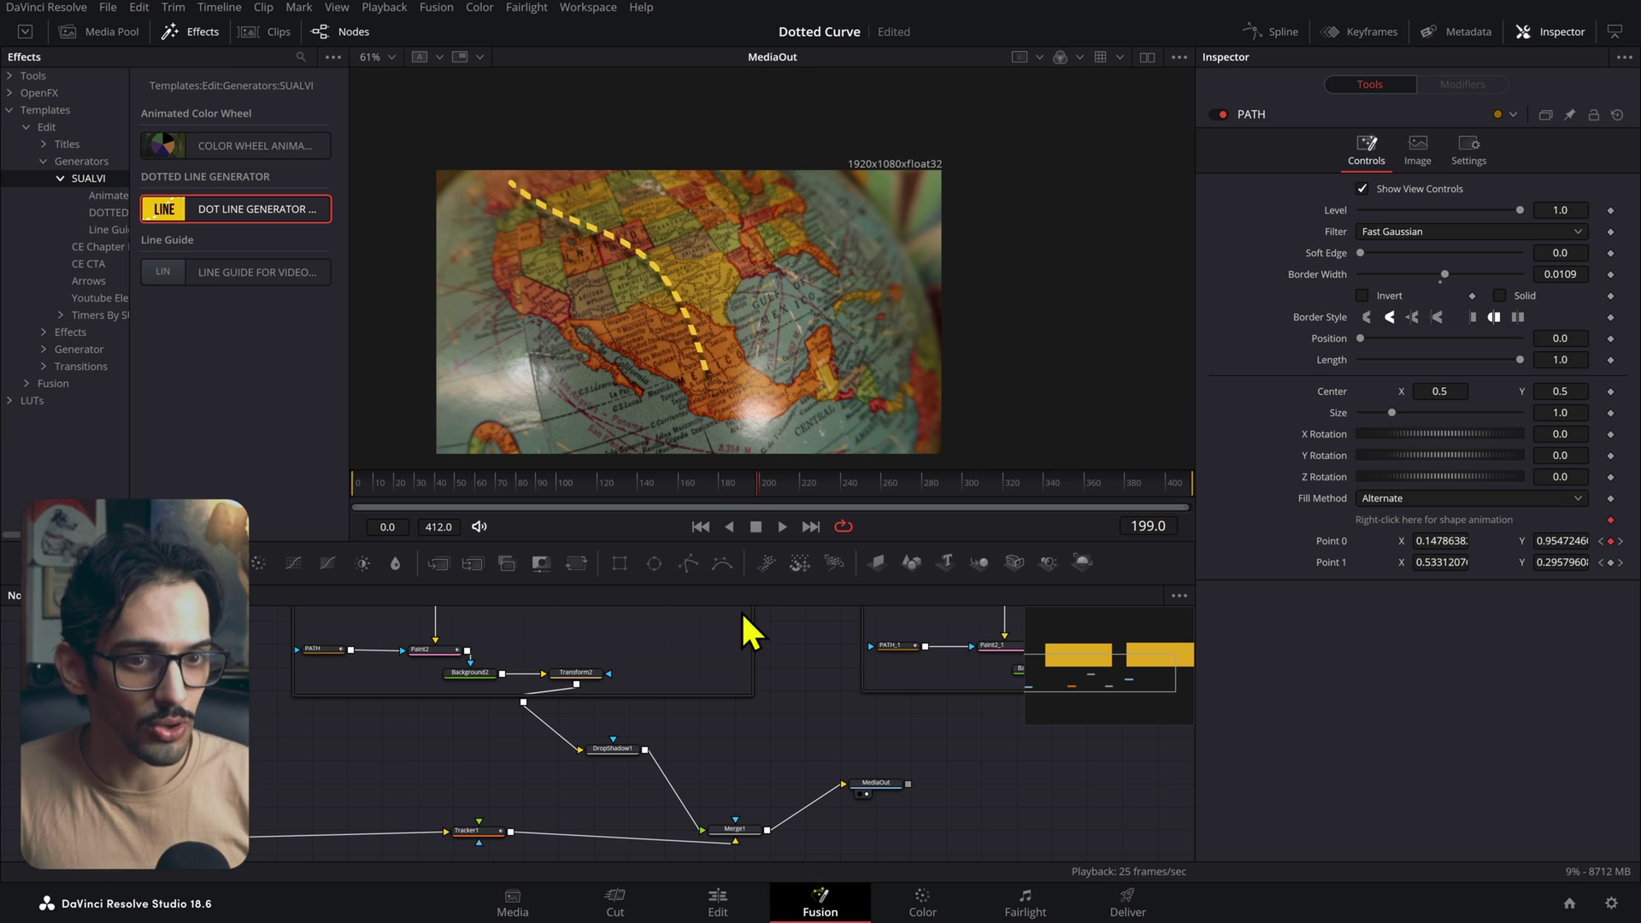
- Return to the Edit page and move the playhead to the standalone dotted line clip before map.mp4
click(716, 904)
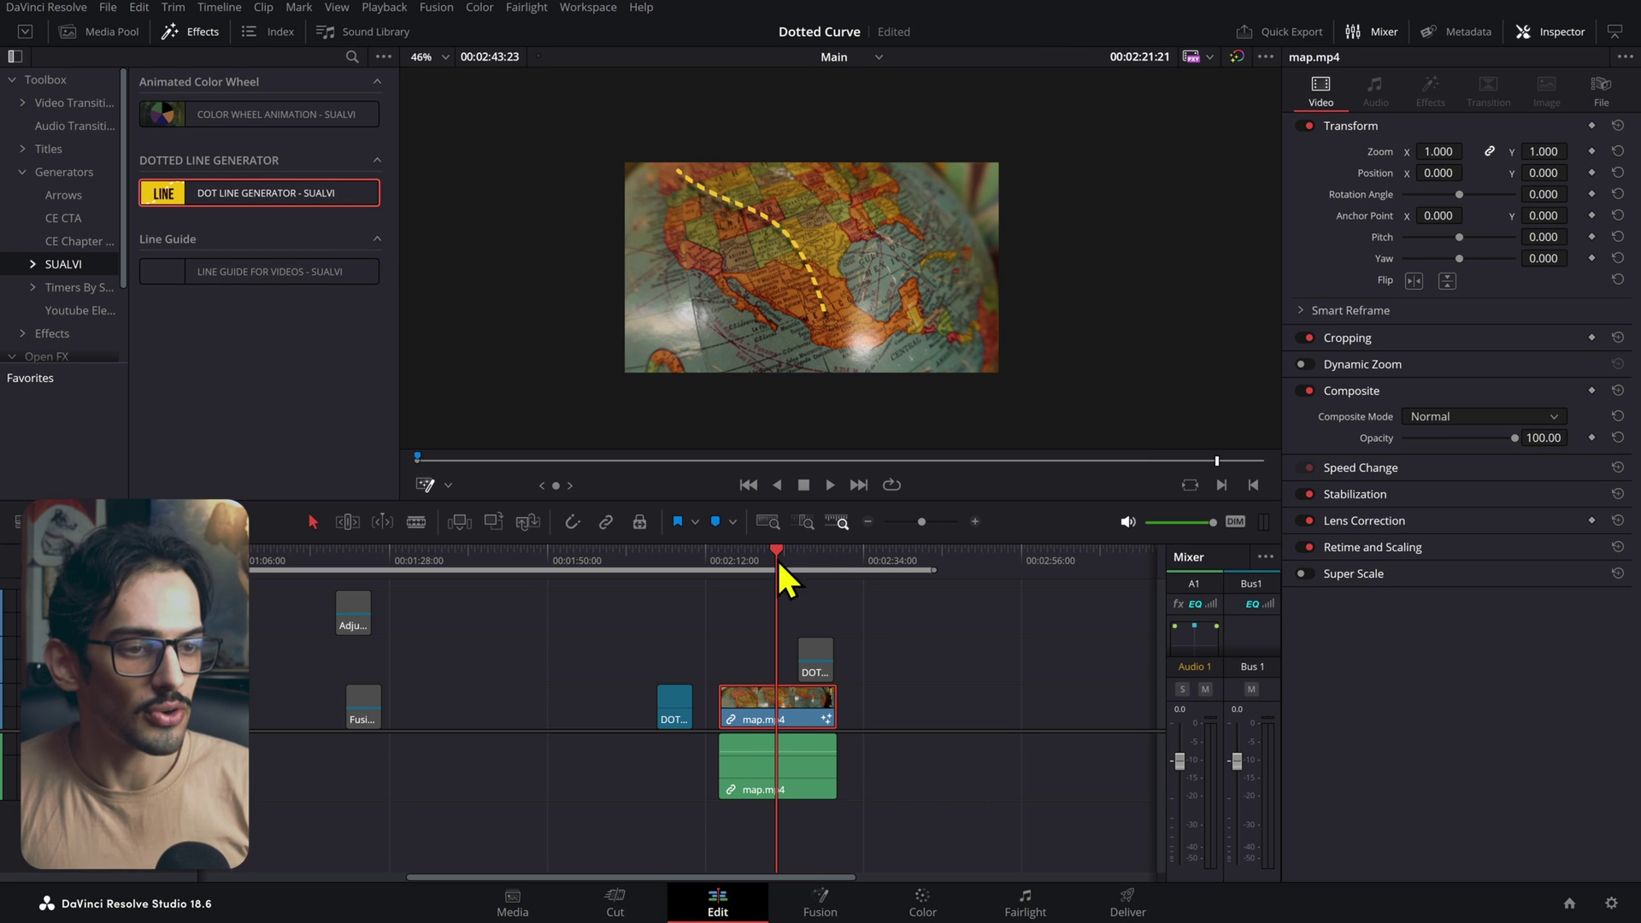
mouse_move(779, 564)
mouse_down()
mouse_move(723, 562)
mouse_move(775, 566)
mouse_move(722, 577)
mouse_move(764, 586)
mouse_up()
scroll(649, 623, right, 3)
drag(381, 564, 344, 578)
scroll(450, 604, left, 3)
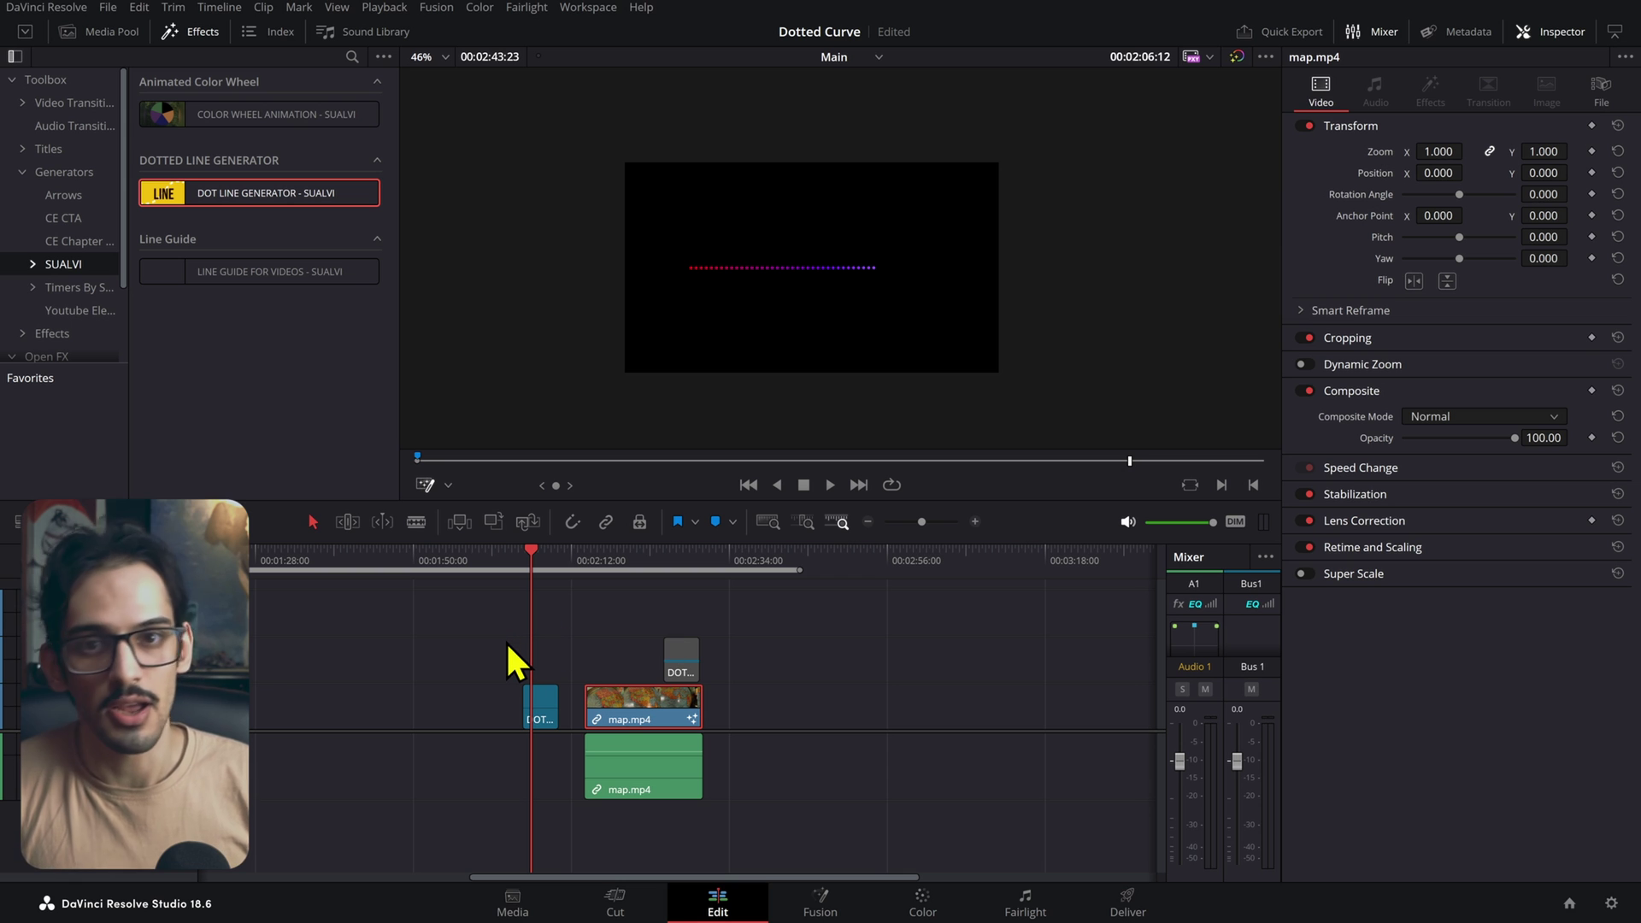